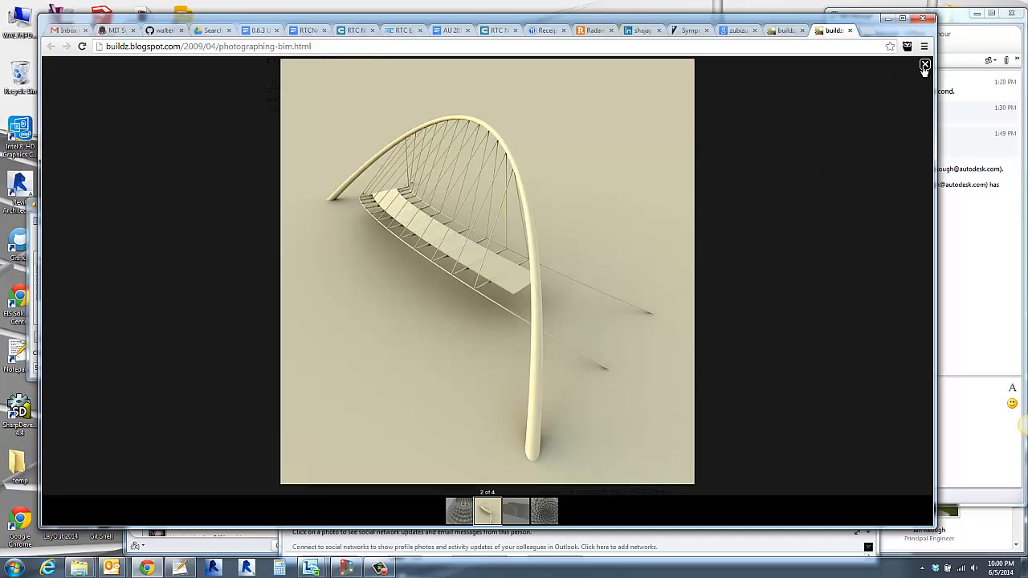
- Close the reference bridge image, switch to the bridge graph in Dynamo, and slightly raise the arch's upper Double Slider value
click(924, 66)
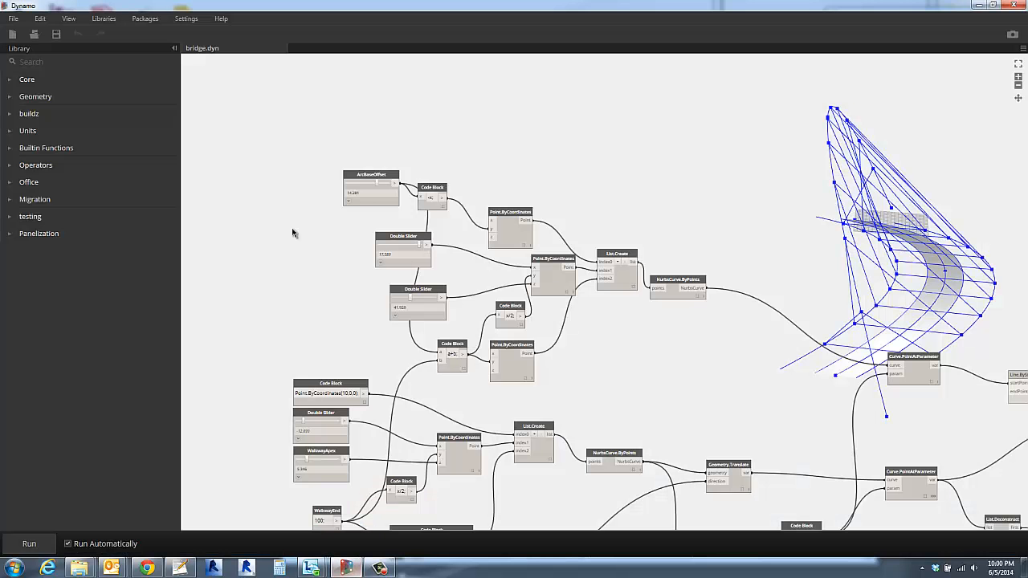
right_drag(502, 128, 681, 170)
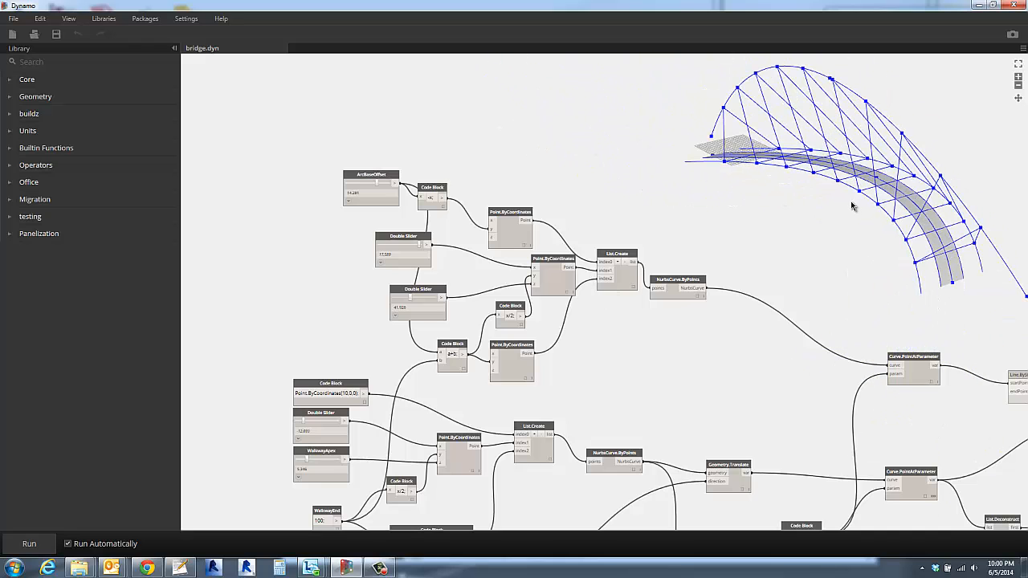
right_drag(867, 215, 697, 236)
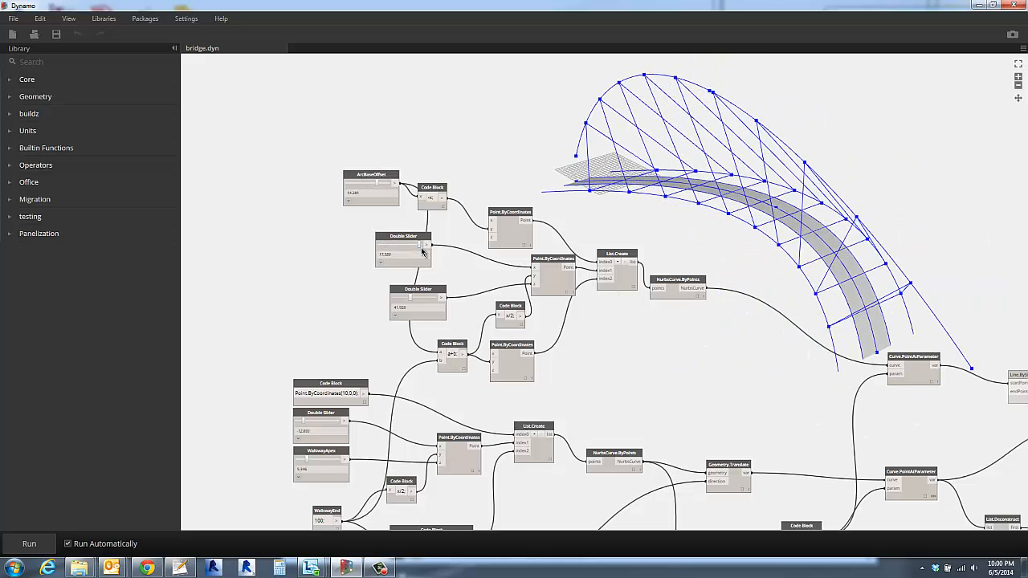
mouse_move(419, 248)
mouse_down()
mouse_move(399, 248)
mouse_move(419, 247)
mouse_up()
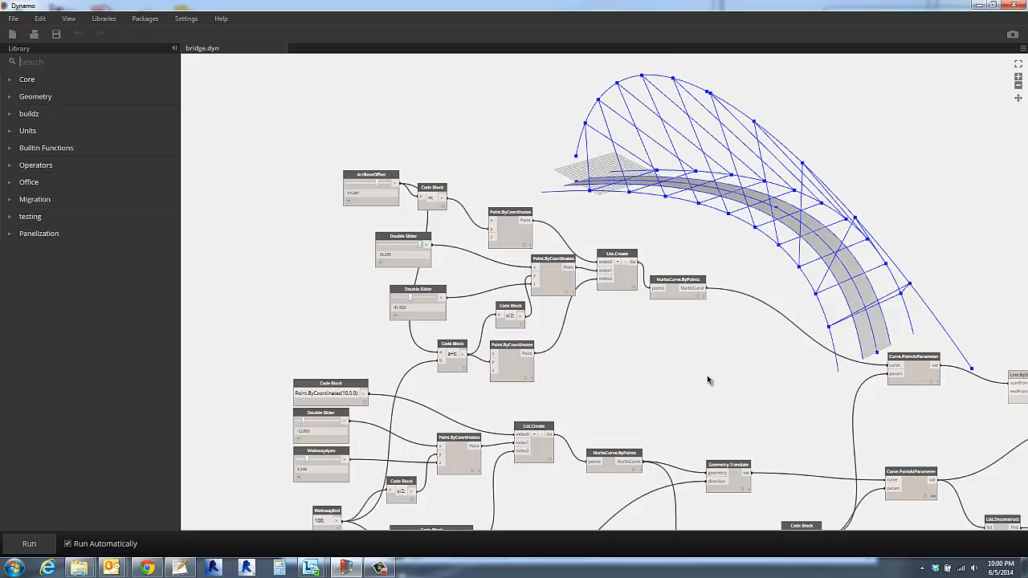
- Turn on the geometry preview of the Surface.Thicken node to display the thickened walkway
middle_drag(849, 473, 434, 330)
middle_drag(425, 417, 511, 346)
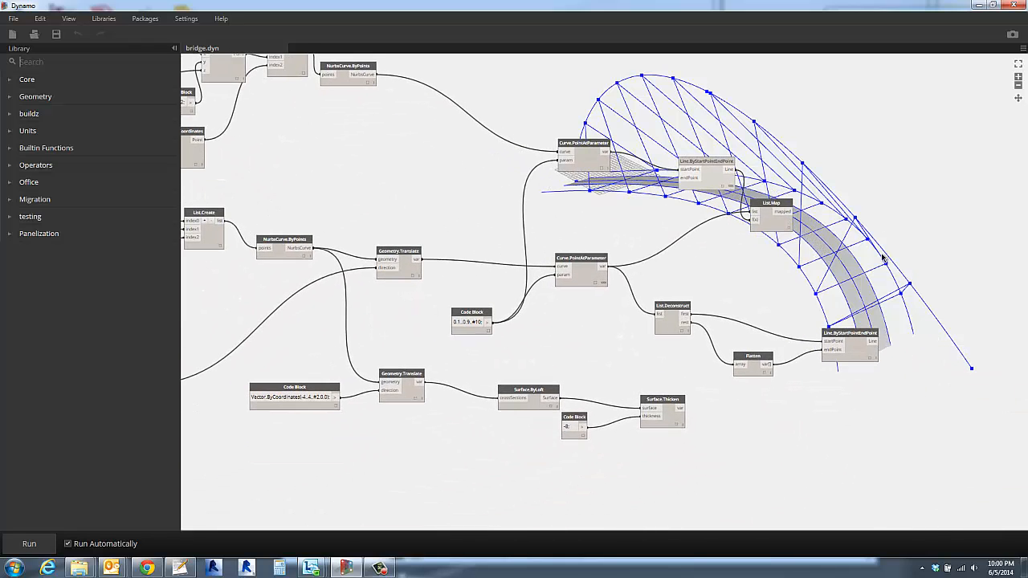
click(675, 411)
right_click(674, 413)
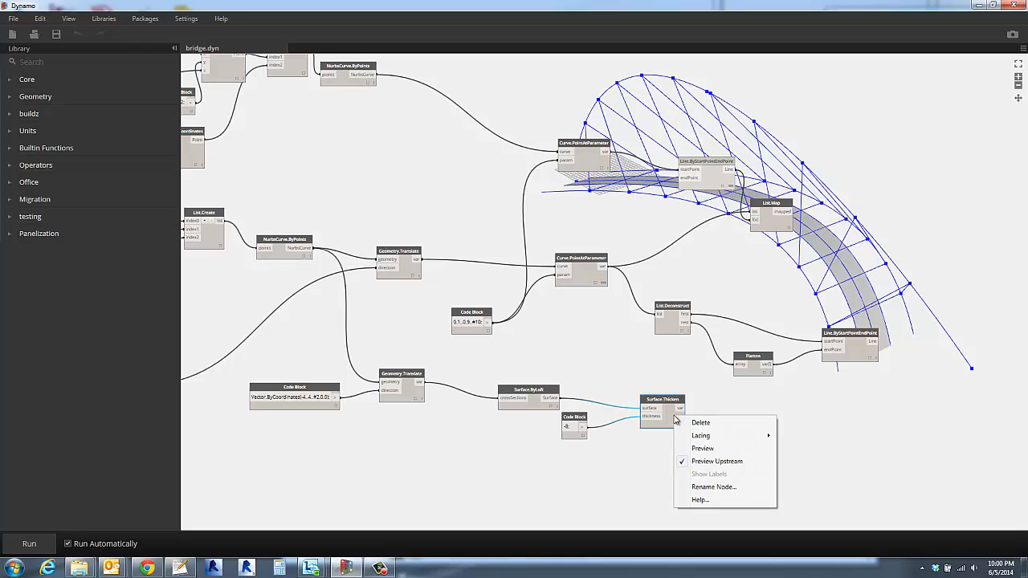
click(695, 448)
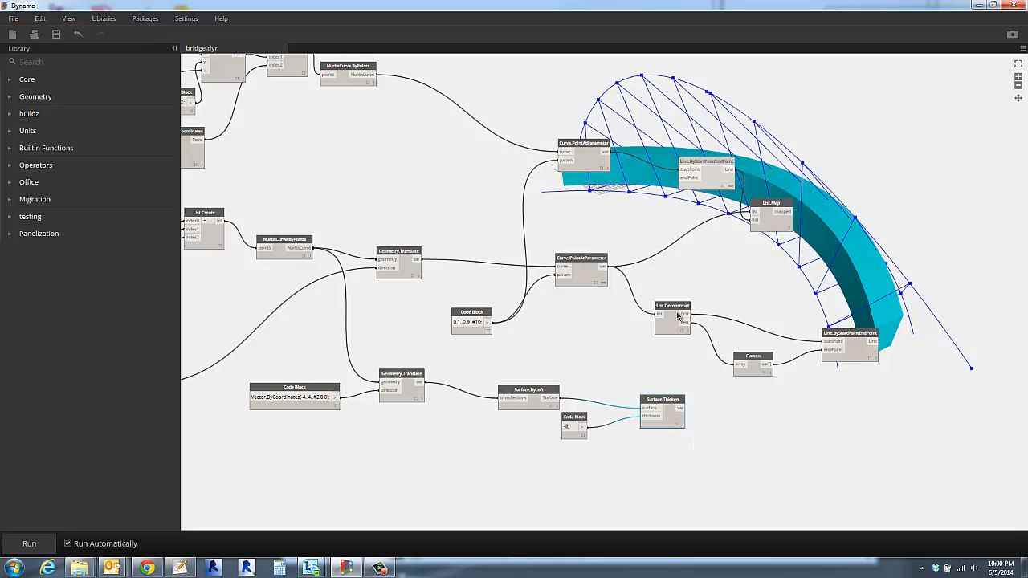
- Increase the Double Slider above WalkwayApex to shift the middle of the walkway curve
right_drag(916, 394, 823, 259)
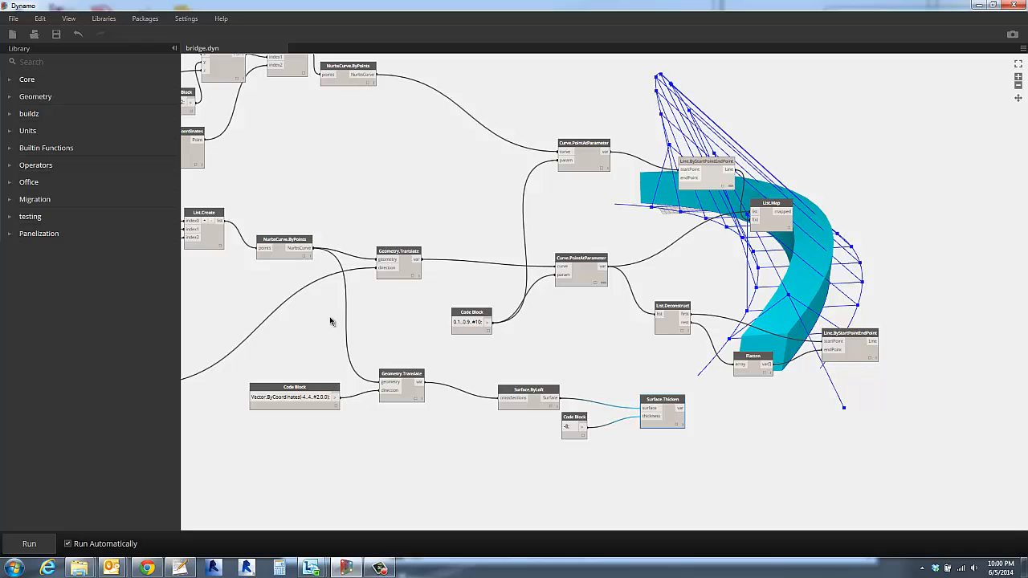
scroll(339, 327, down, 5)
scroll(651, 373, up, 5)
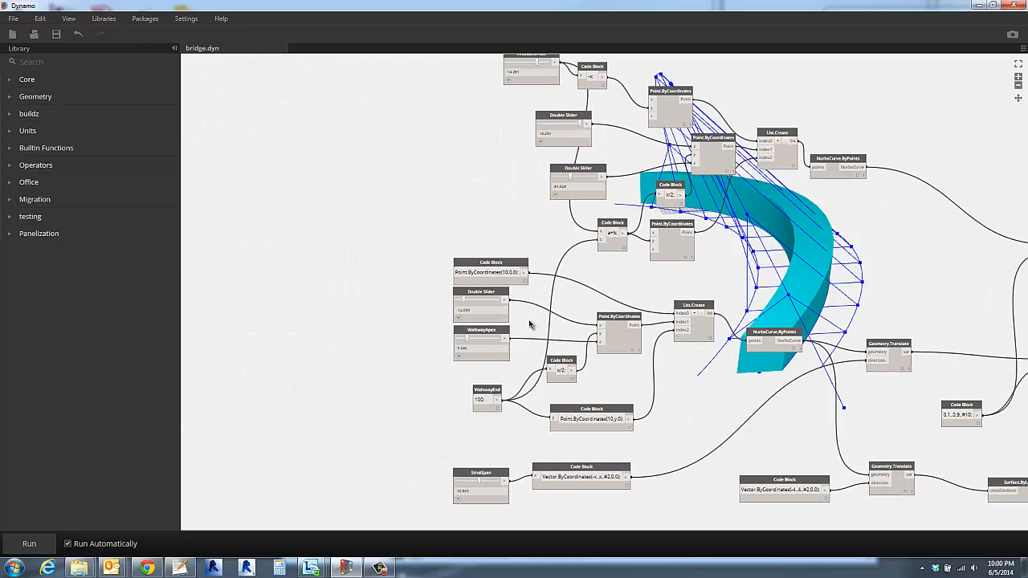
drag(463, 301, 475, 302)
mouse_move(859, 228)
right_down()
mouse_move(802, 229)
mouse_move(856, 213)
mouse_move(925, 243)
mouse_move(786, 218)
mouse_move(878, 236)
right_up()
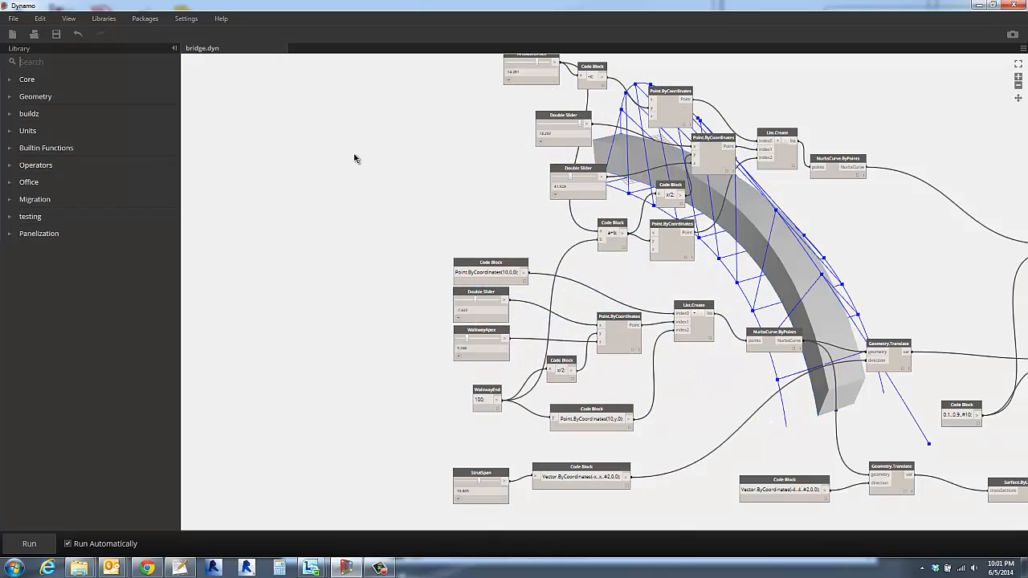
- Create a new empty home workspace
click(13, 19)
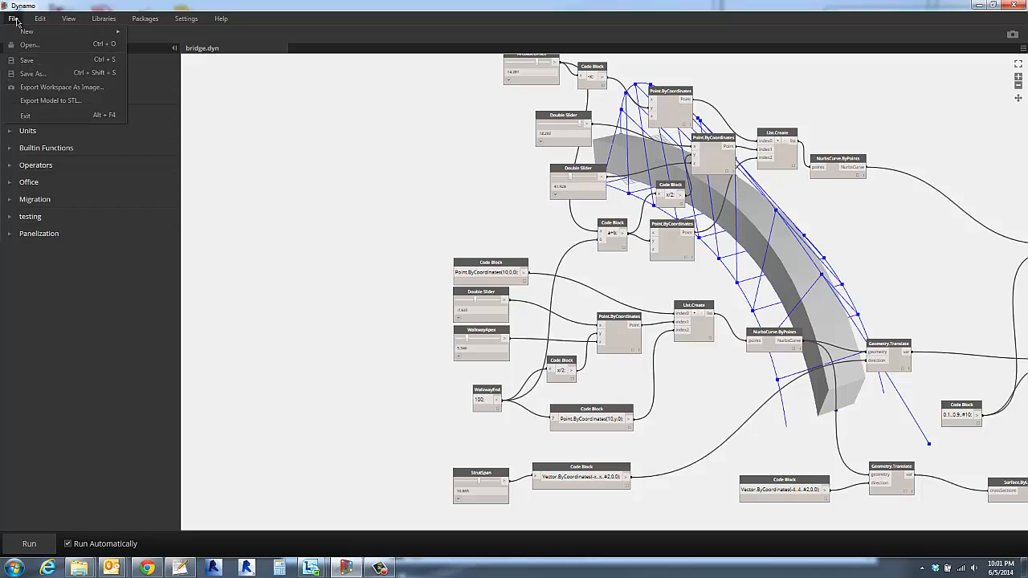
mouse_move(27, 32)
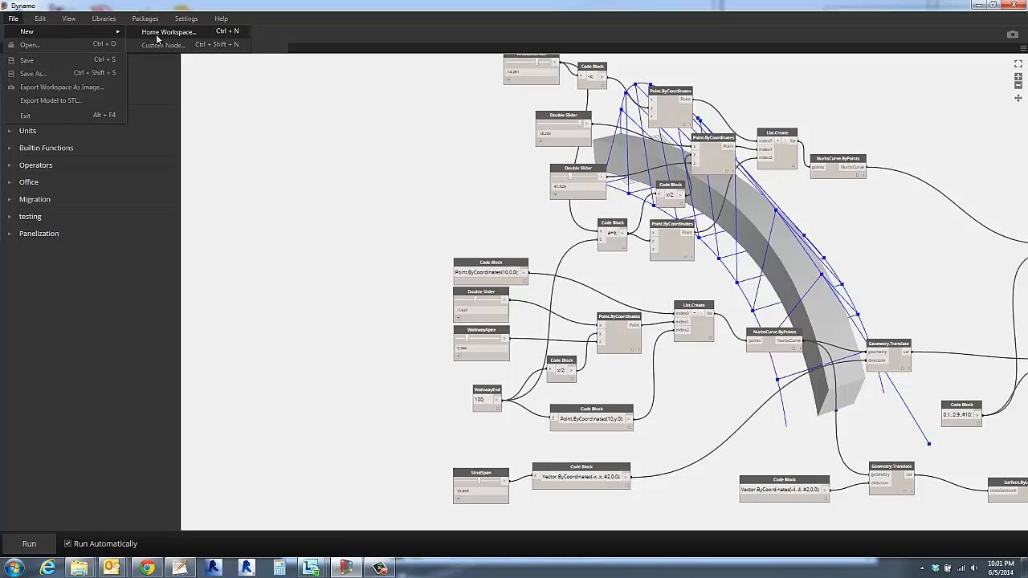
click(159, 36)
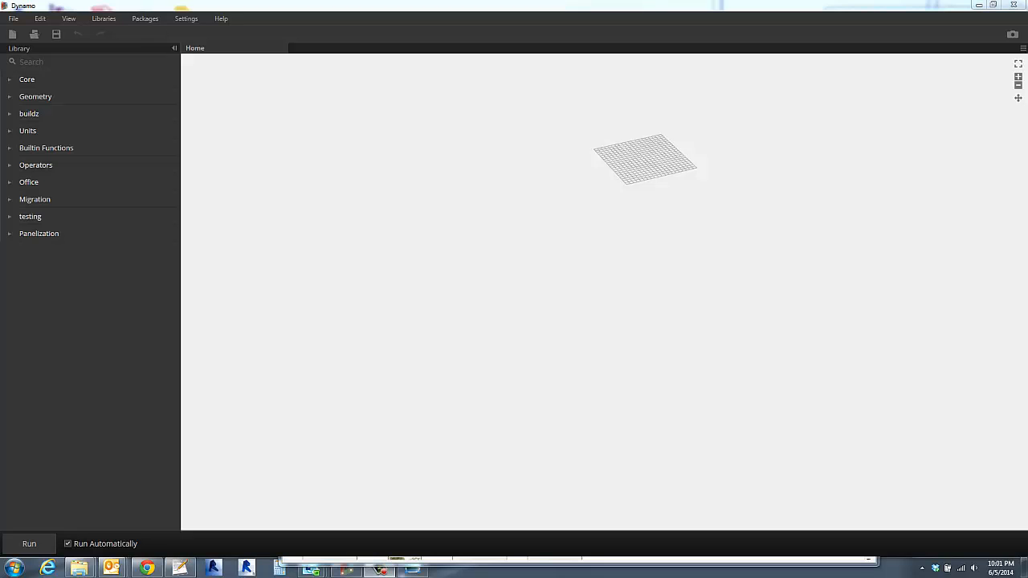
- Search the library for point and place a Point.ByCoordinates node beside the preview grid
scroll(320, 204, down, 6)
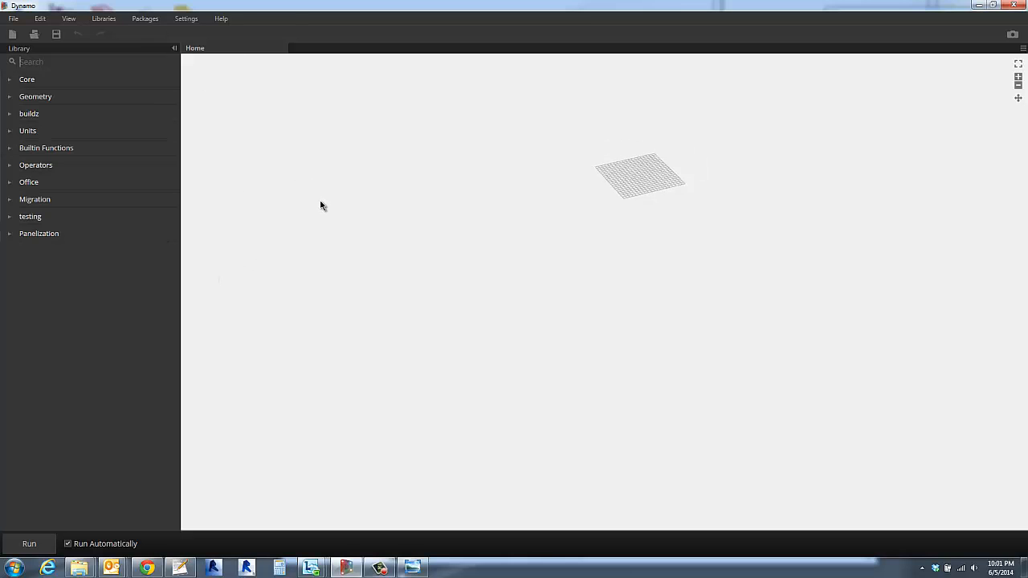
scroll(639, 222, up, 6)
middle_drag(640, 223, 503, 425)
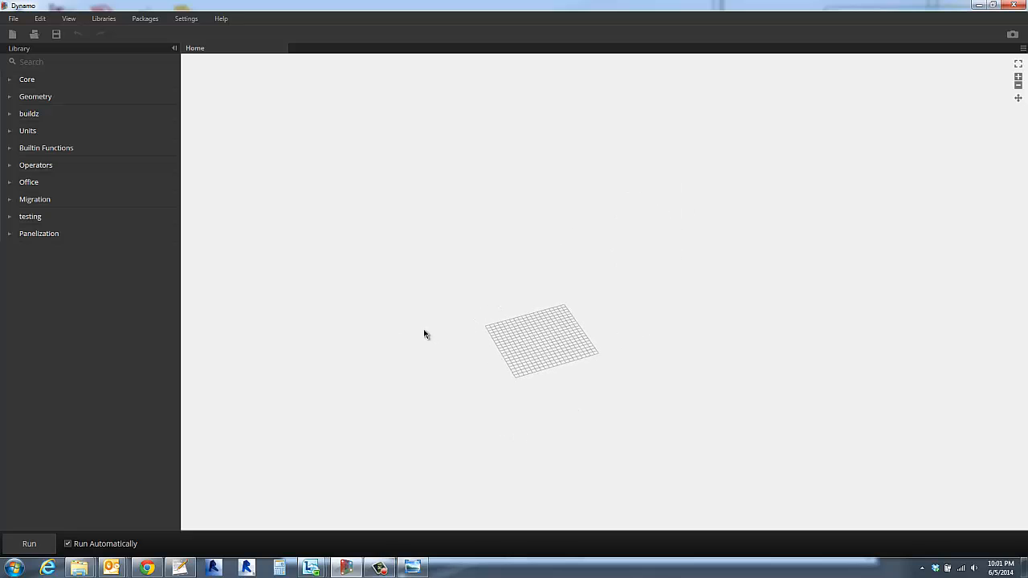
middle_drag(442, 335, 478, 341)
mouse_move(482, 346)
right_down()
mouse_move(508, 344)
mouse_move(491, 342)
right_up()
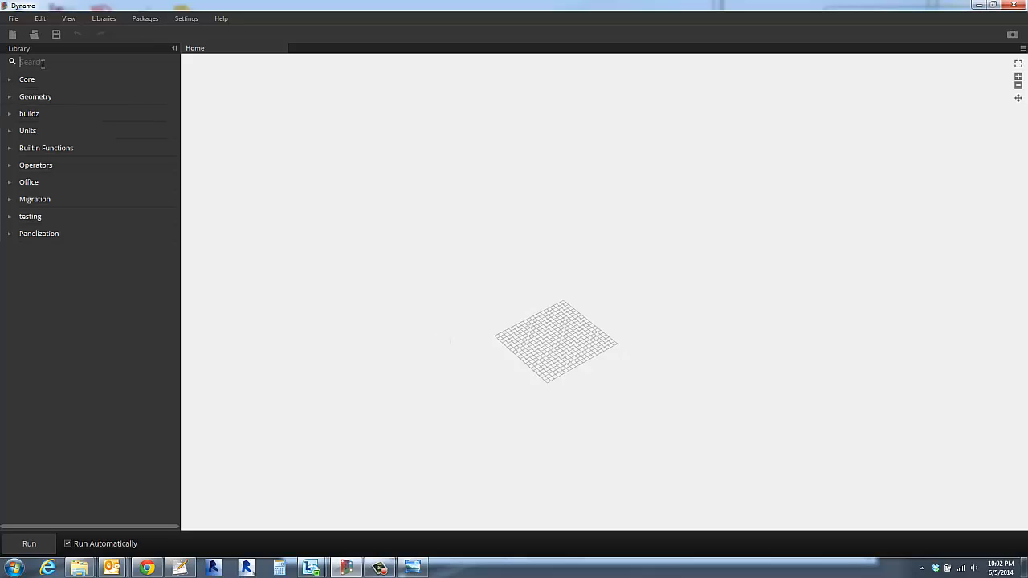
text(oint)
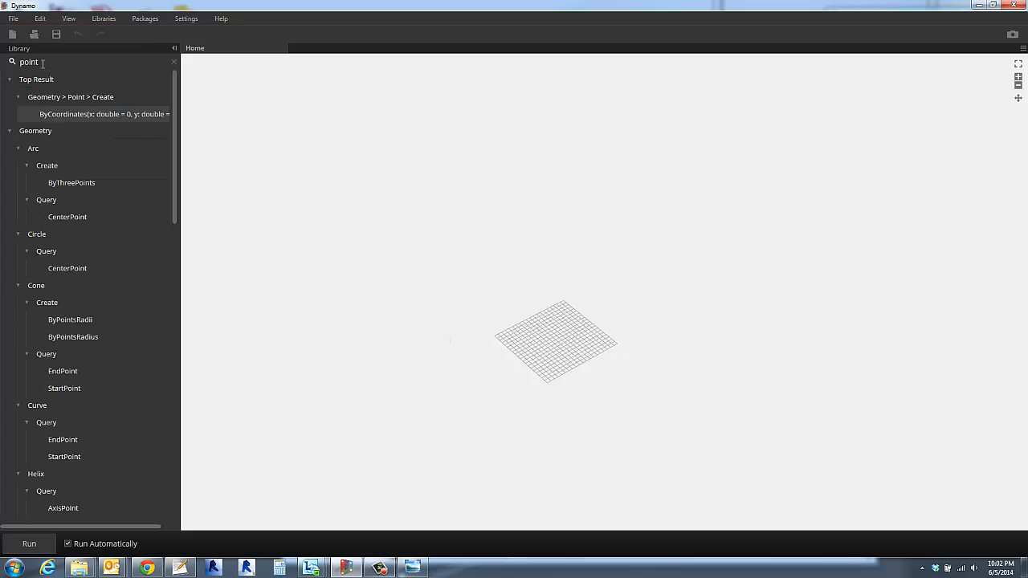
click(79, 114)
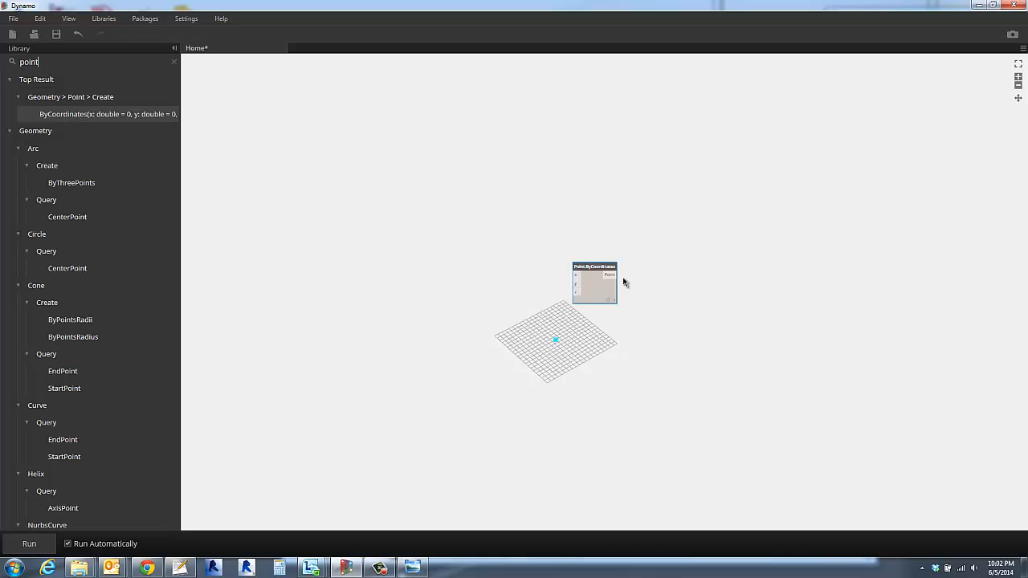
drag(591, 268, 618, 347)
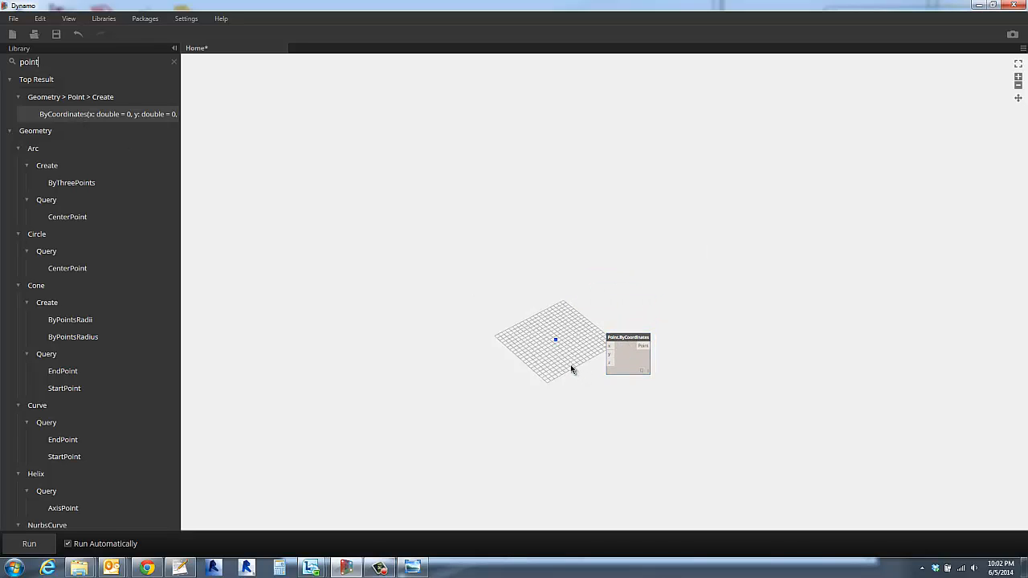
- Reposition the Point.ByCoordinates node above the preview grid and add a second Point.ByCoordinates node below it
scroll(571, 369, up, 3)
scroll(566, 367, up, 2)
double_click(366, 282)
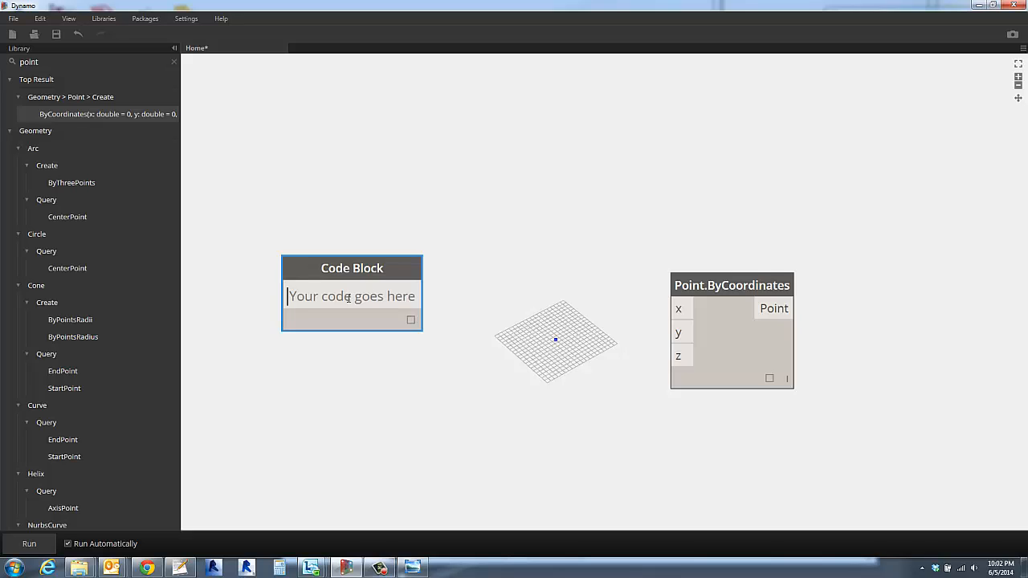
click(516, 258)
drag(733, 282, 349, 146)
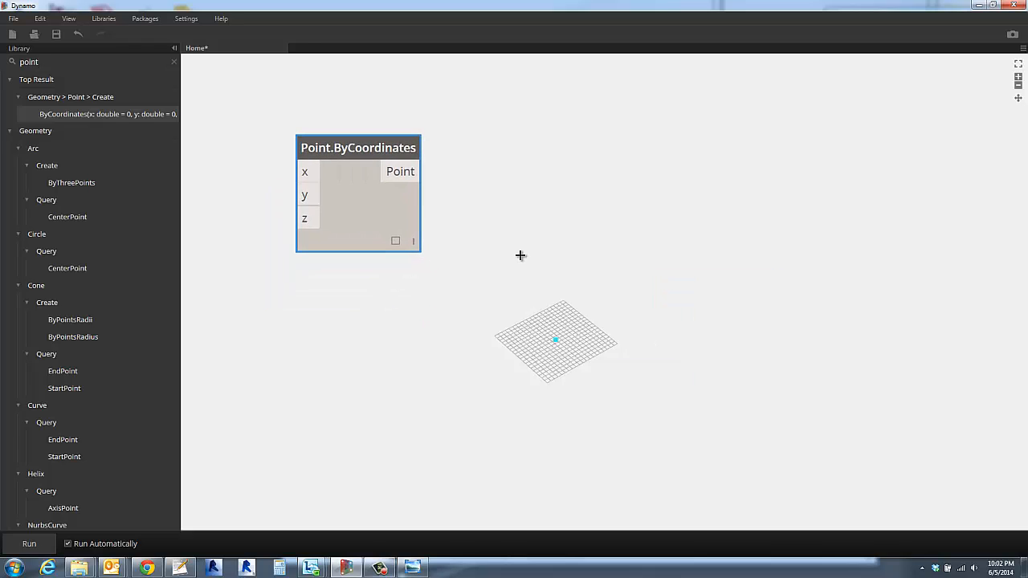
click(99, 114)
drag(609, 259, 398, 418)
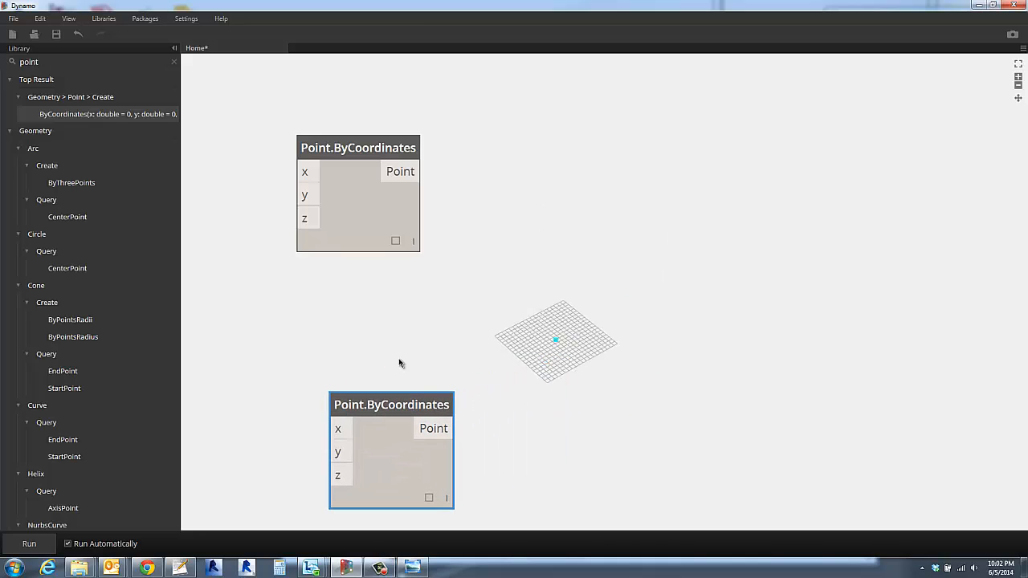
- Add a Code Block containing 100 and connect its output to the y input of the lower Point.ByCoordinates node
double_click(225, 422)
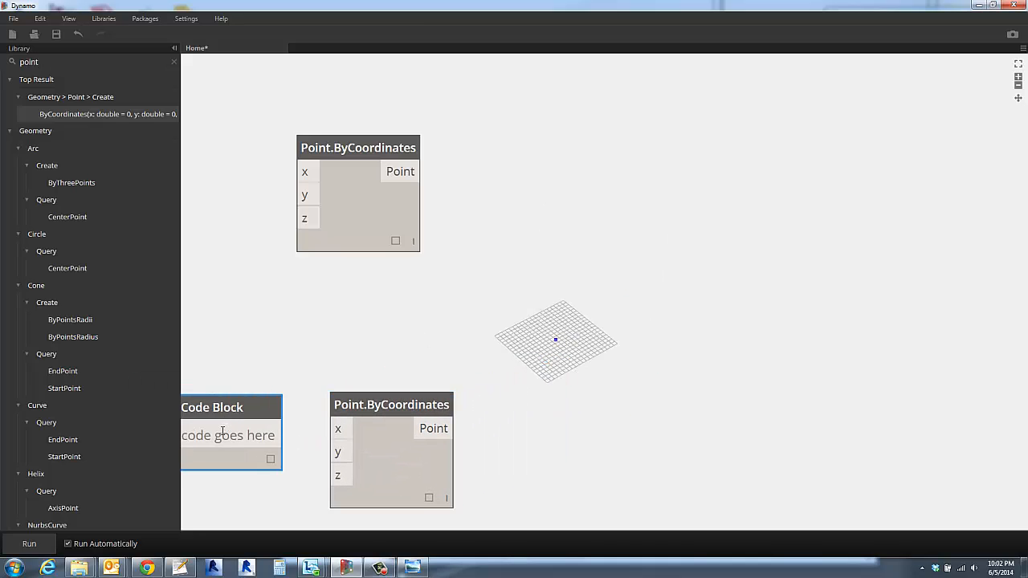
click(297, 352)
drag(424, 411, 496, 378)
click(202, 331)
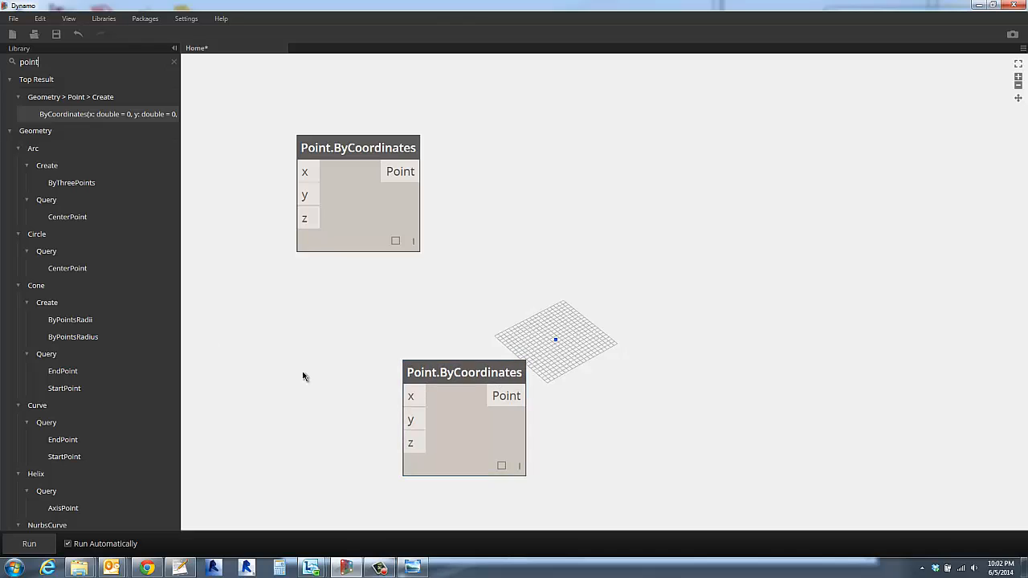
double_click(297, 359)
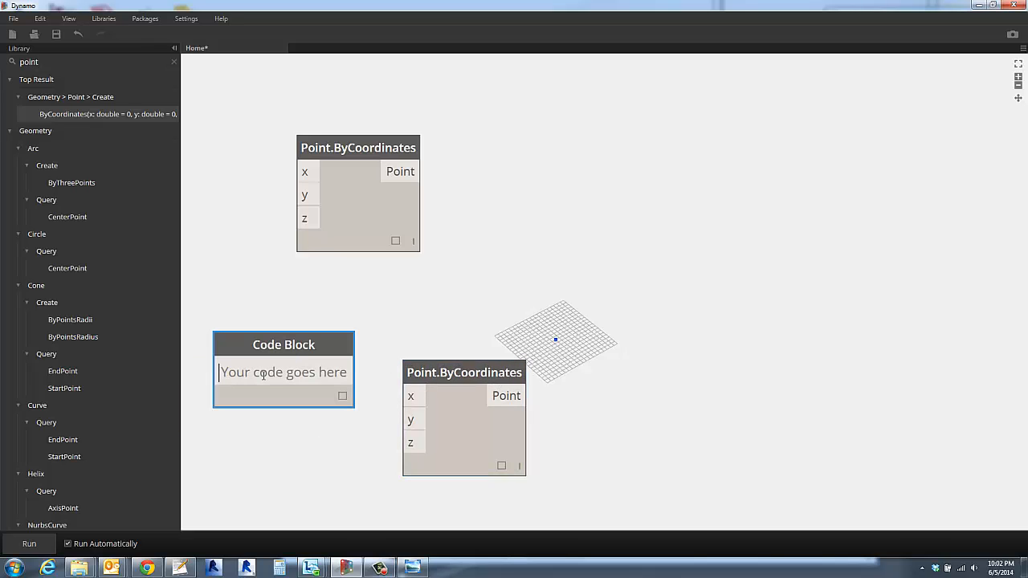
text(100)
click(377, 359)
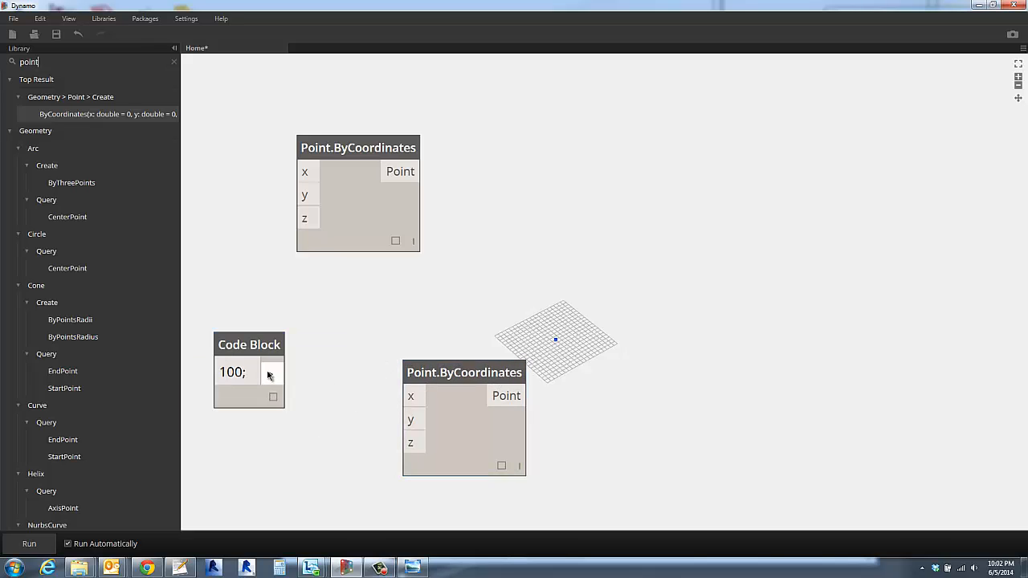
drag(269, 373, 418, 424)
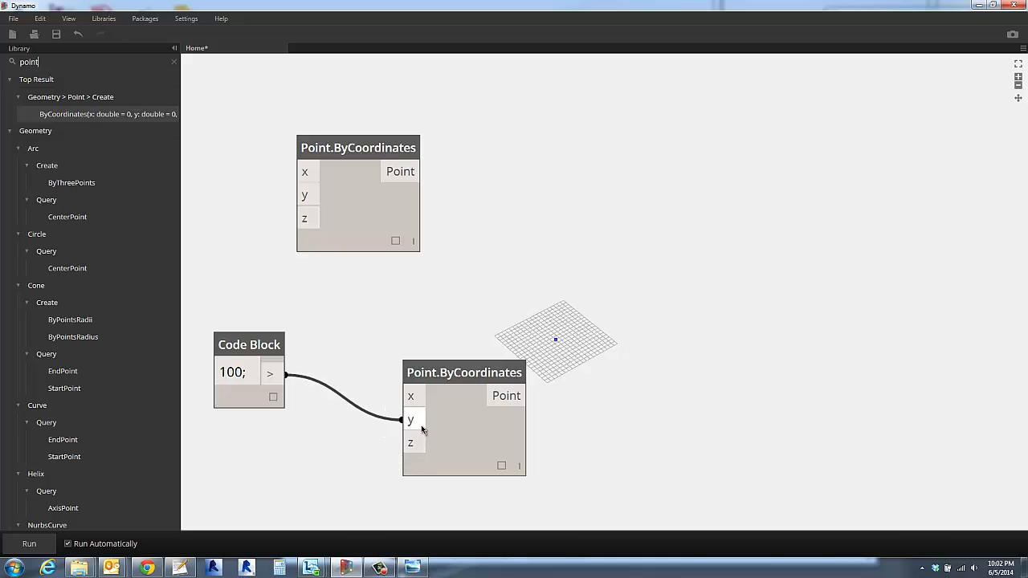
drag(232, 353, 234, 419)
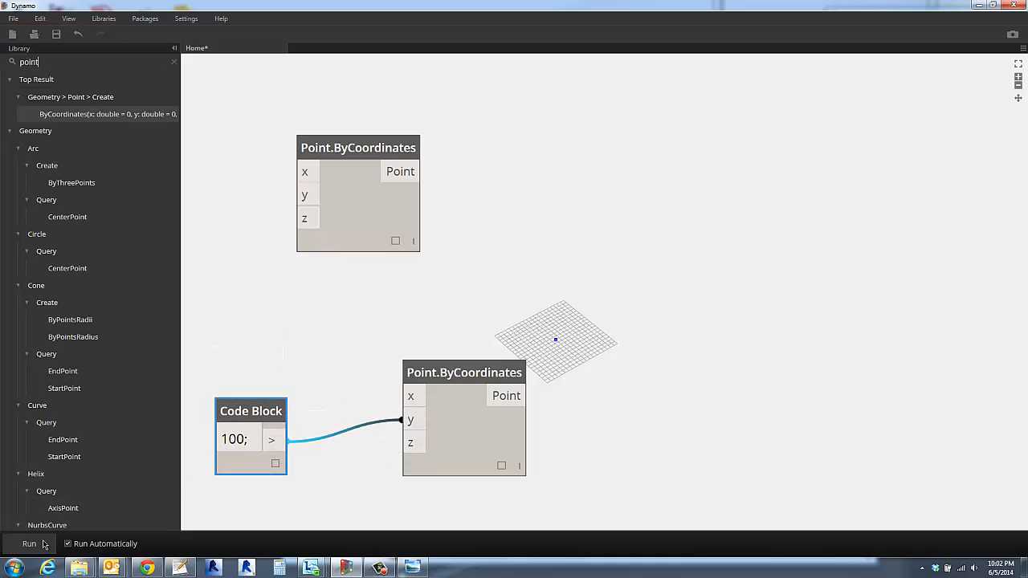
- Clear the library search and examine which preview point belongs to each Point.ByCoordinates node
key(Escape)
scroll(598, 286, down, 1)
scroll(598, 285, down, 5)
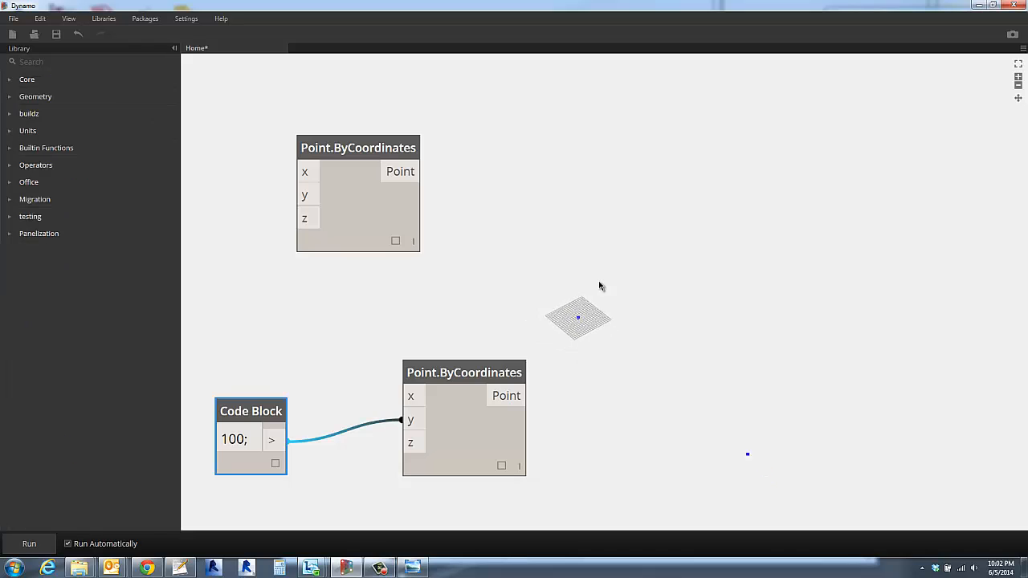
scroll(610, 297, up, 2)
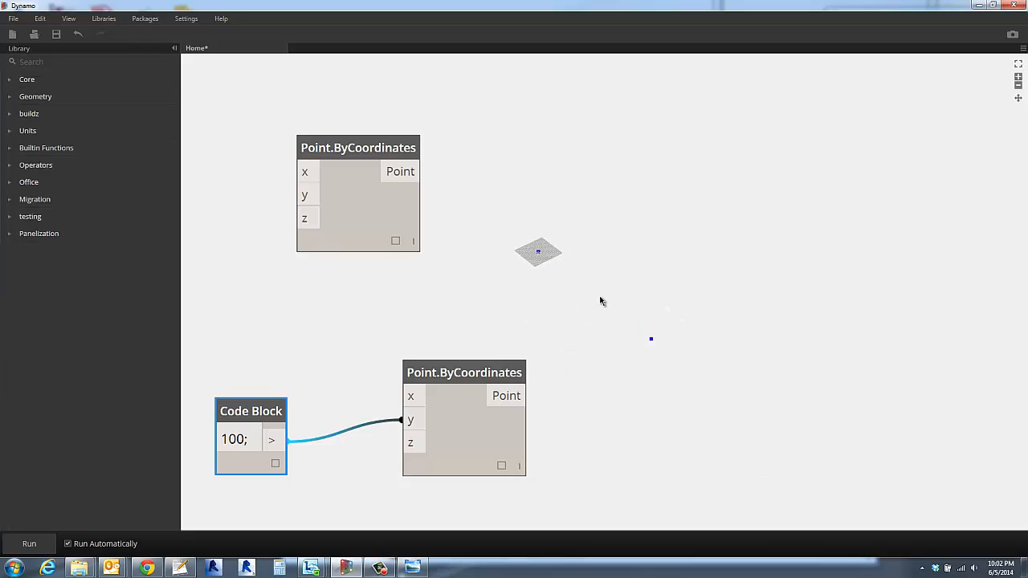
click(476, 433)
click(366, 218)
click(598, 302)
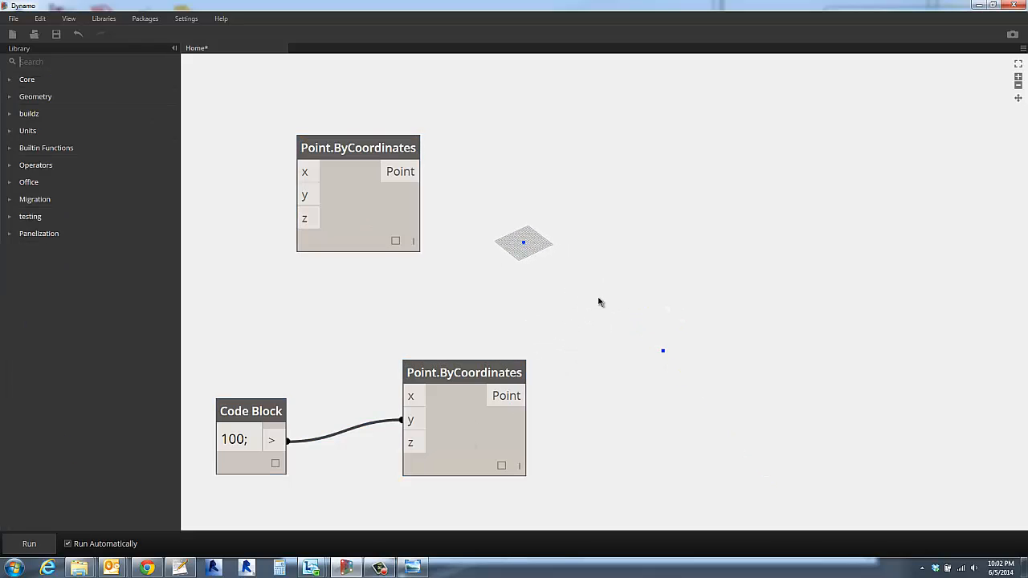
- Arrange the two Point.ByCoordinates nodes roughly in a column, leaving space between them
drag(357, 150, 497, 116)
drag(464, 379, 419, 379)
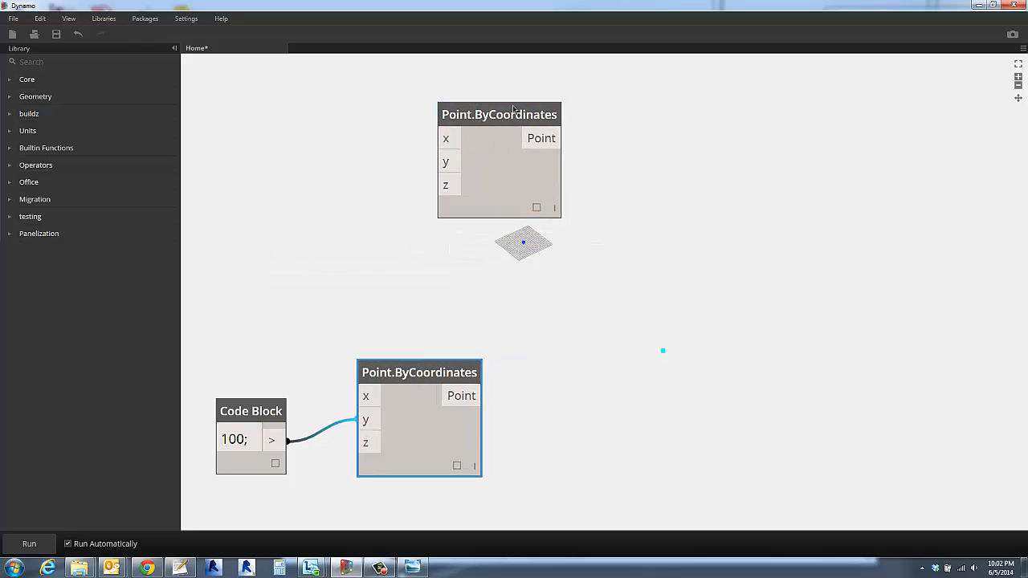
drag(513, 109, 423, 114)
click(586, 174)
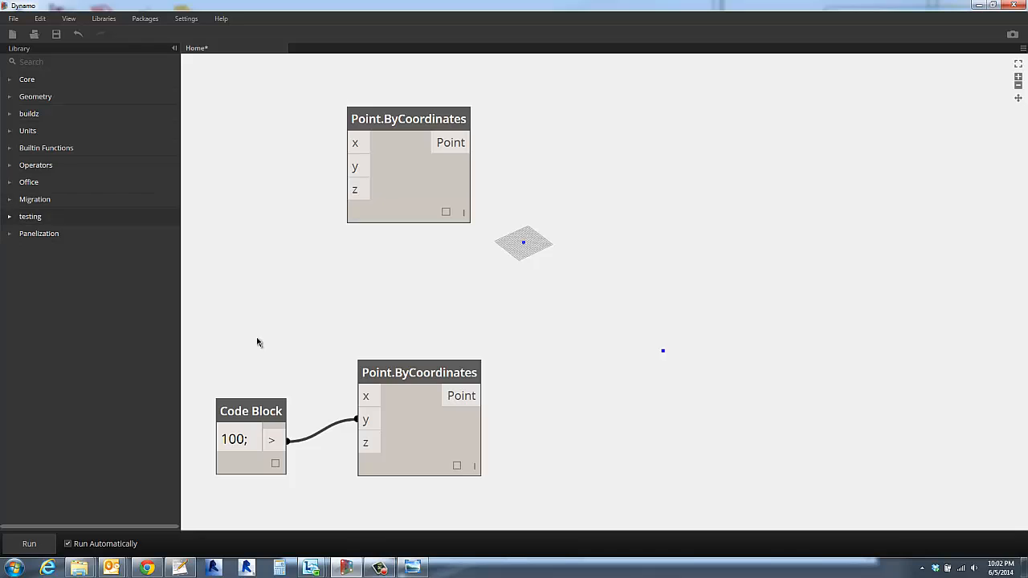
- Duplicate the lower Point.ByCoordinates node with its y connection and place the copy to the right between the two originals
click(392, 376)
key(ctrl+c)
key(ctrl+v)
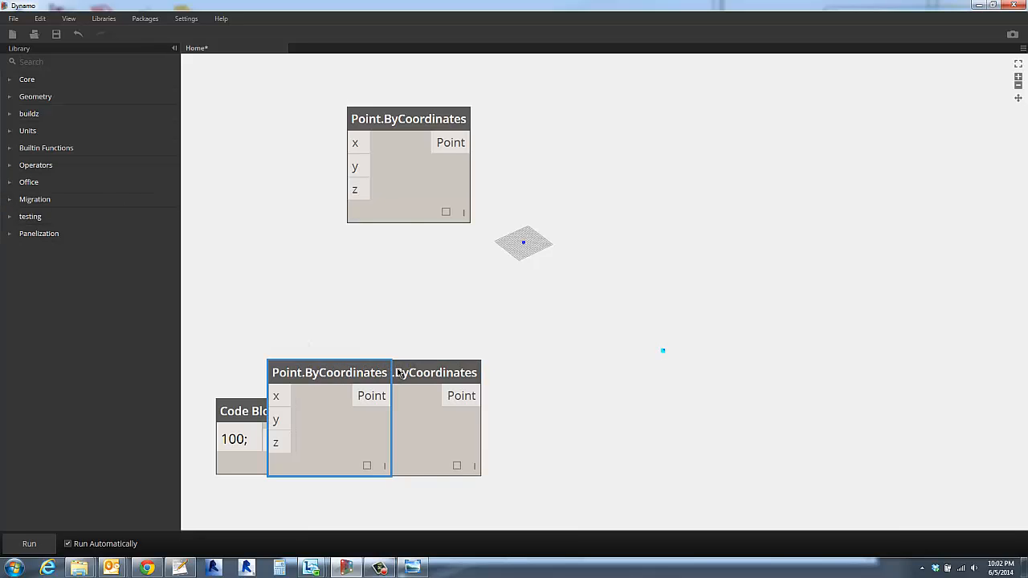
drag(329, 383, 599, 243)
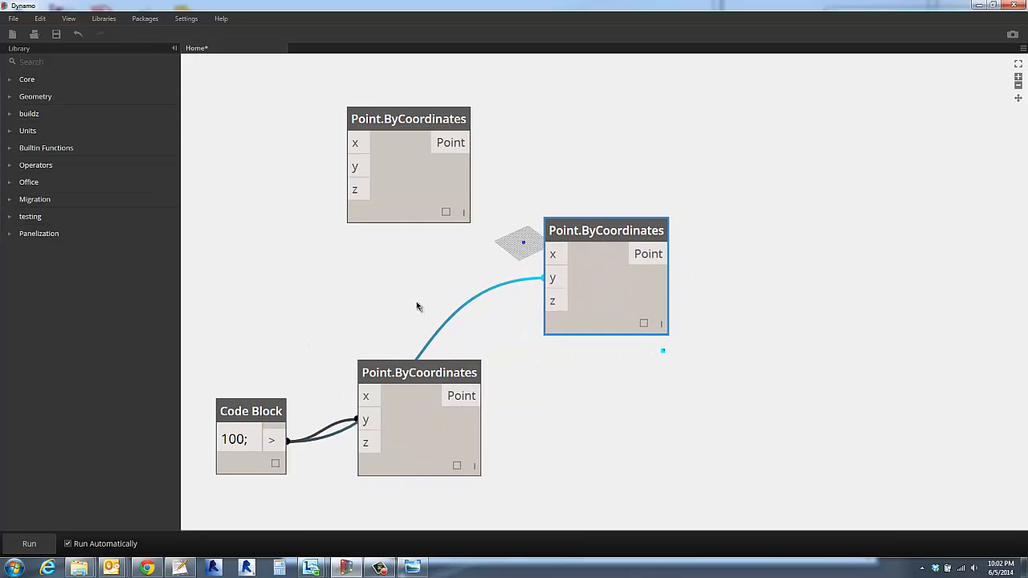
- Disconnect the copied Point.ByCoordinates node's y input, then spread it and the lower point node farther apart
click(423, 281)
drag(552, 277, 401, 286)
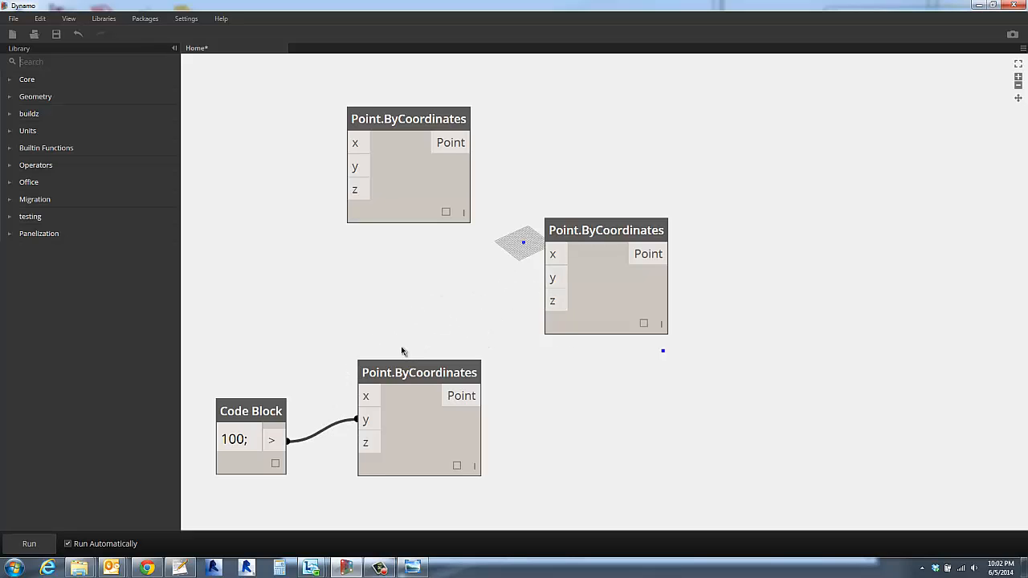
drag(412, 390, 460, 439)
click(597, 229)
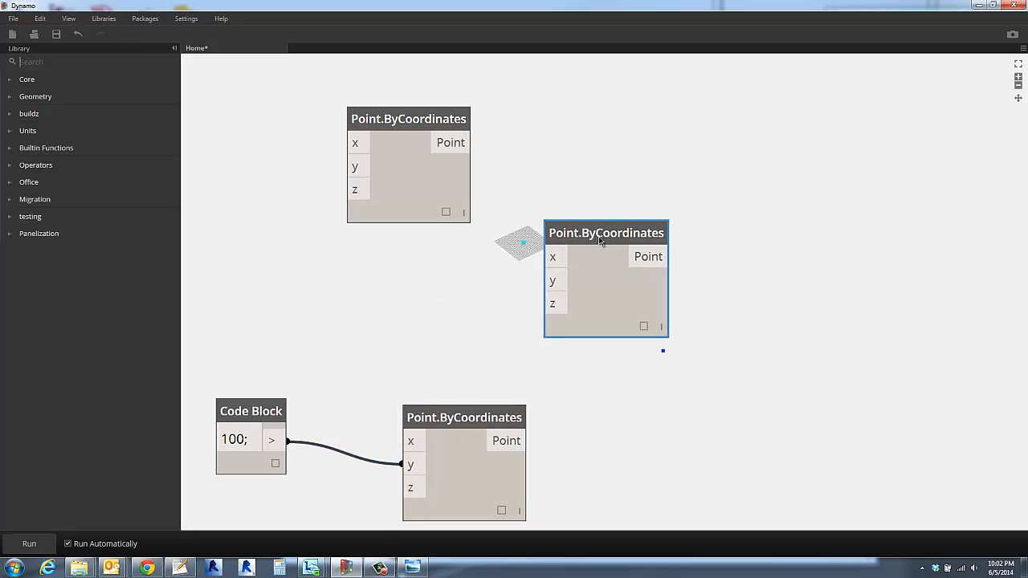
drag(598, 230, 685, 204)
click(438, 309)
- Add a Code Block containing x/2 and place it between the upper and lower Point.ByCoordinates nodes
double_click(370, 335)
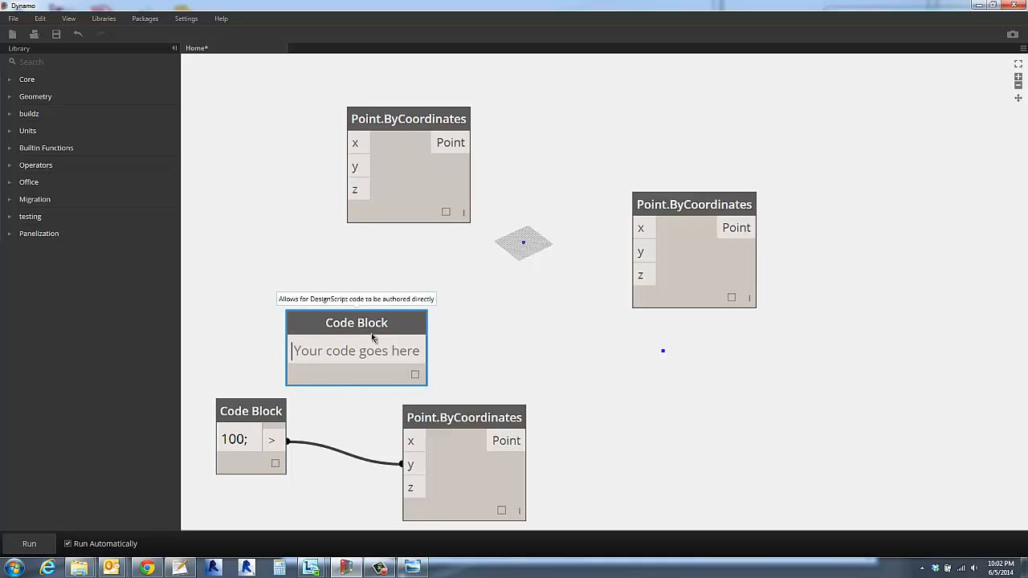
text(x/2)
click(409, 334)
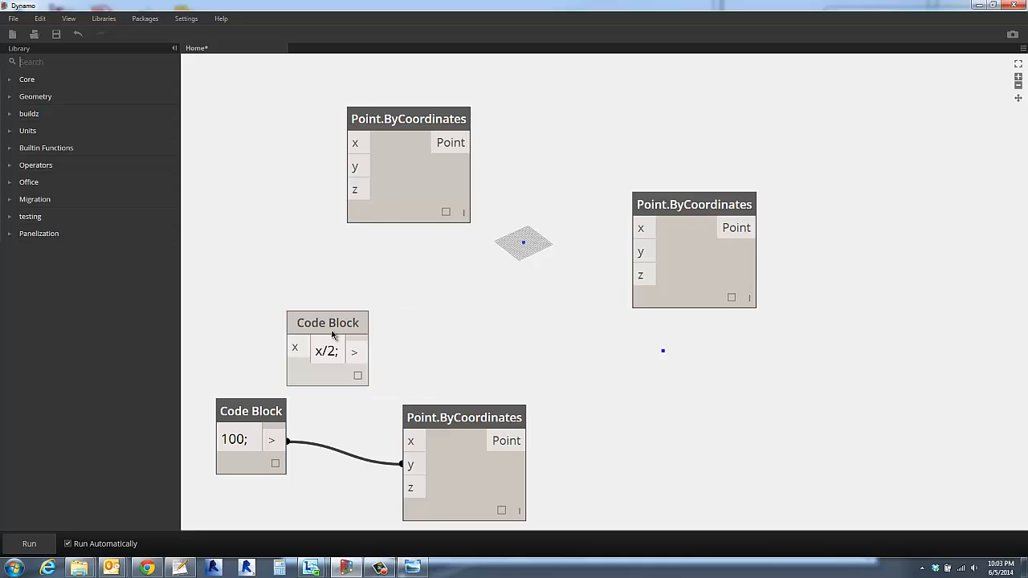
drag(321, 323, 418, 315)
- Connect the 100 block to the x/2 block's x input, and its output to the copied point node's y input
click(271, 440)
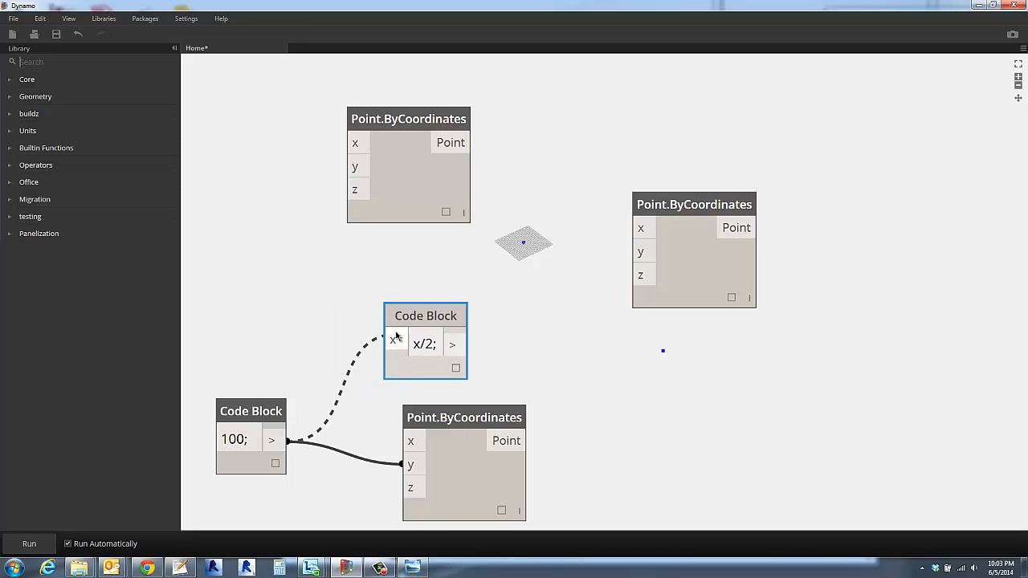
click(392, 340)
click(452, 343)
click(640, 251)
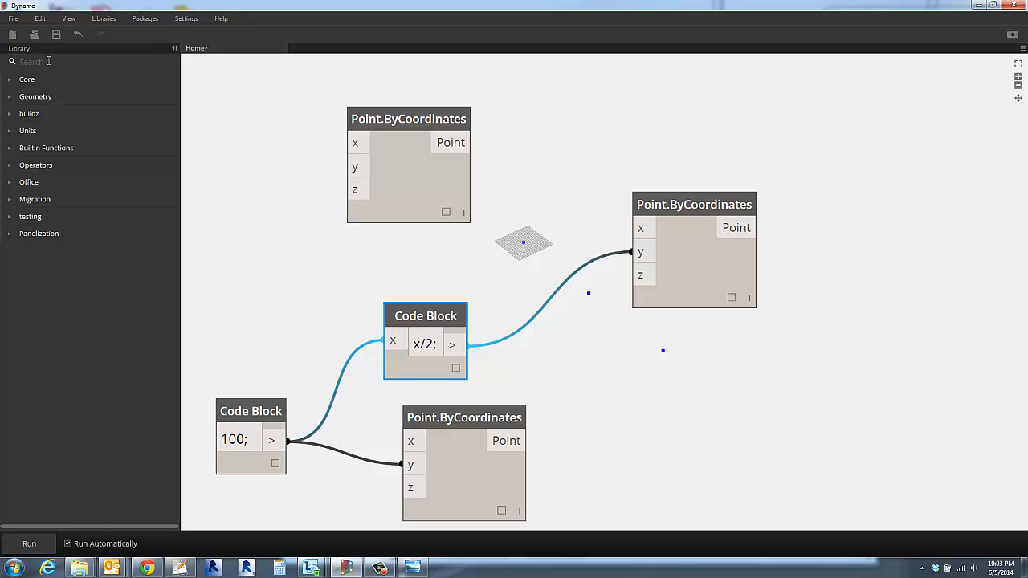
- Add a Double Slider node above the 100 Code Block and expand its range settings
click(49, 61)
text(slider)
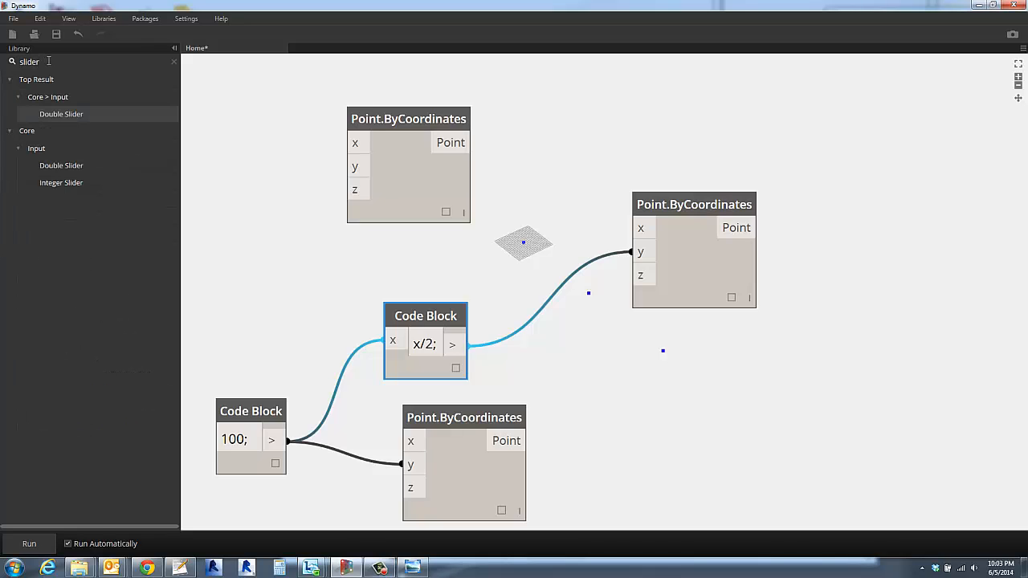
click(61, 113)
drag(558, 245, 240, 254)
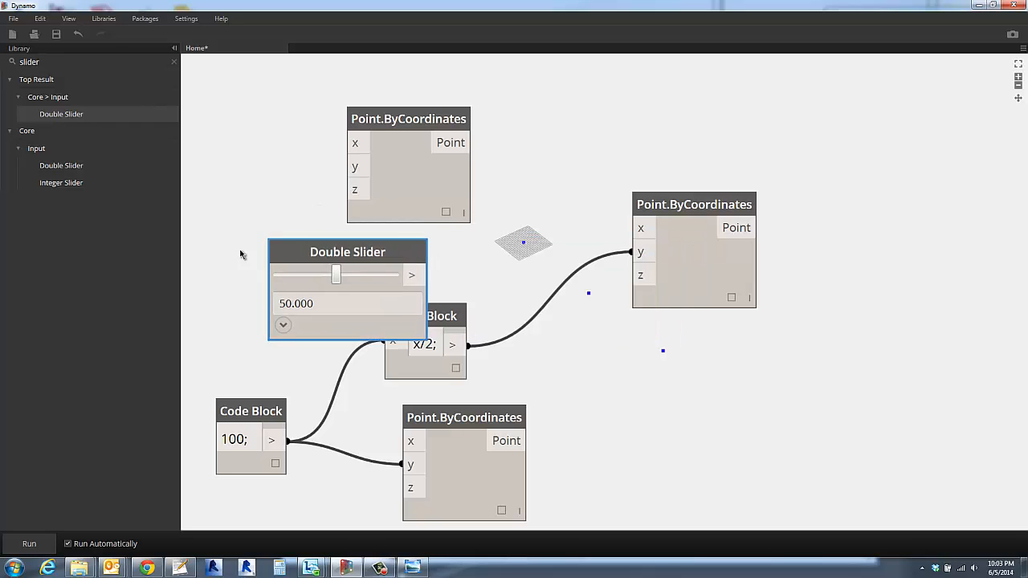
click(222, 325)
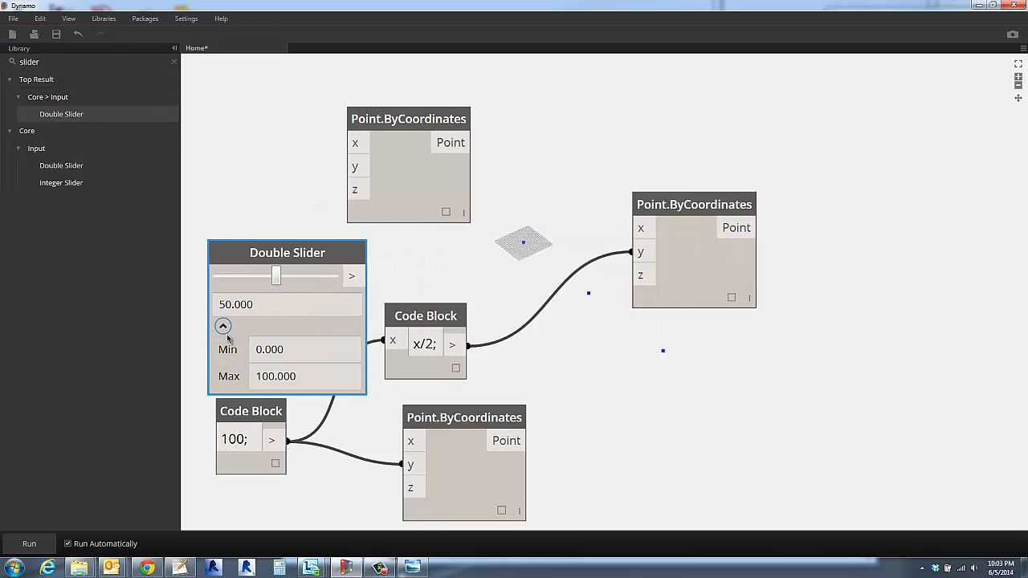
- Set the Double Slider's maximum to 40 and its minimum to 10
click(318, 376)
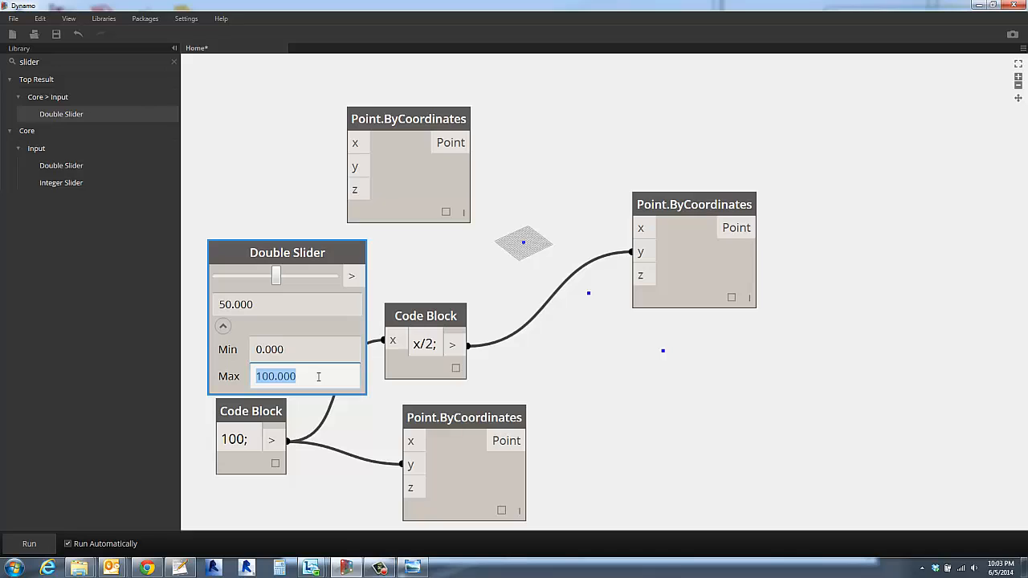
text(40)
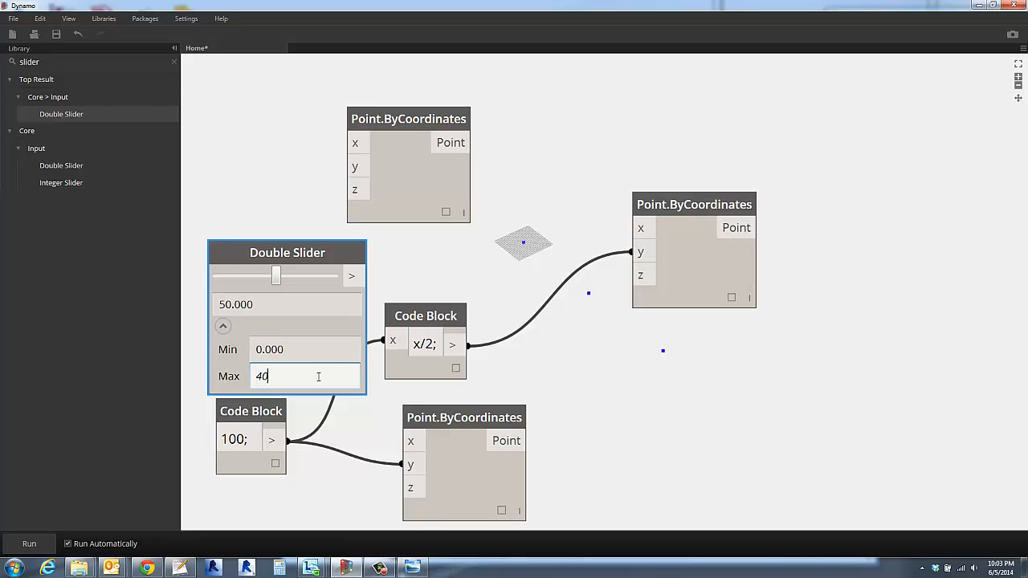
click(306, 350)
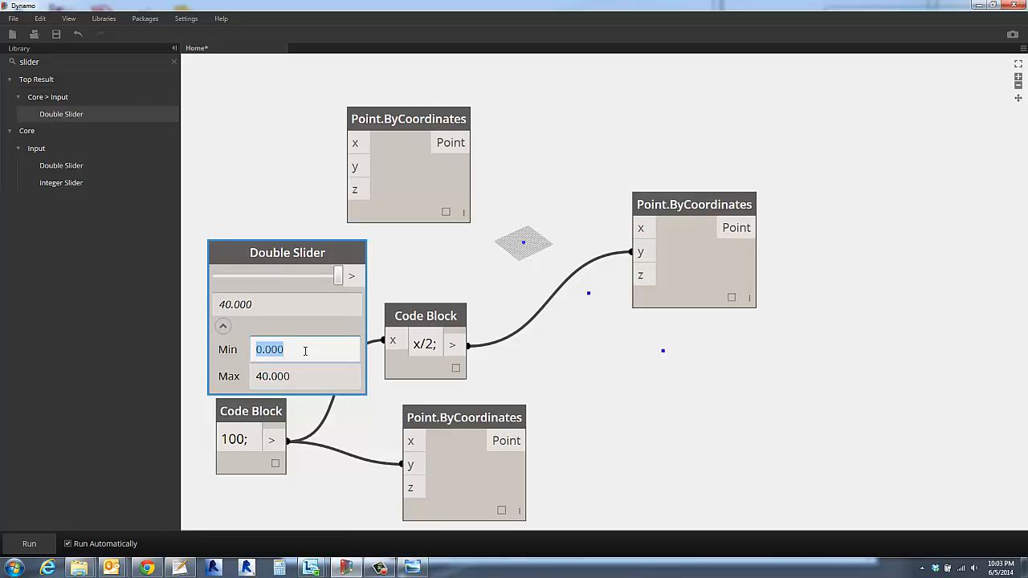
text(10)
- Set the Double Slider's maximum to 20 and minimum to 1, and collapse its range settings
click(302, 376)
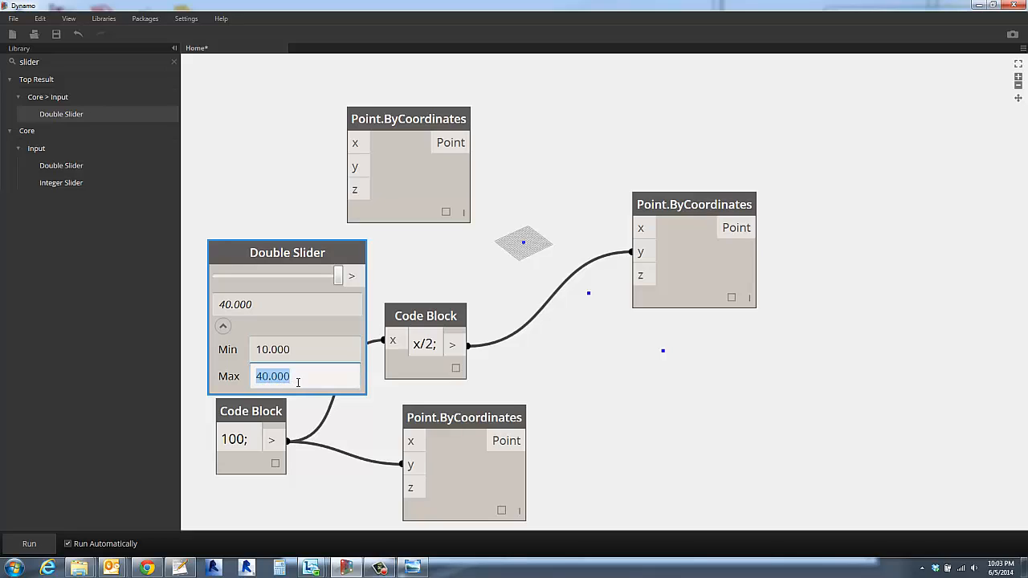
text(20)
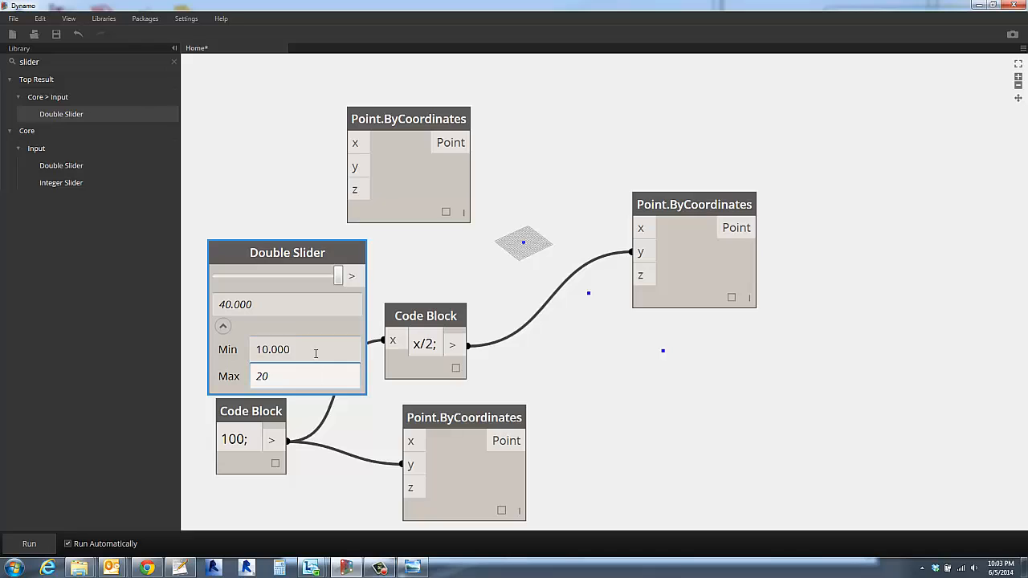
click(315, 353)
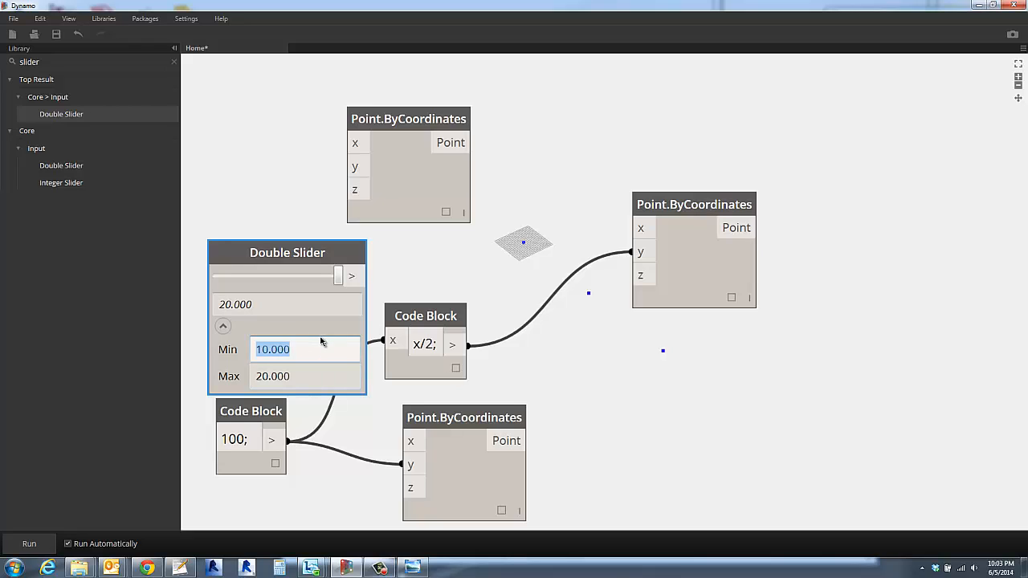
text(1)
click(396, 301)
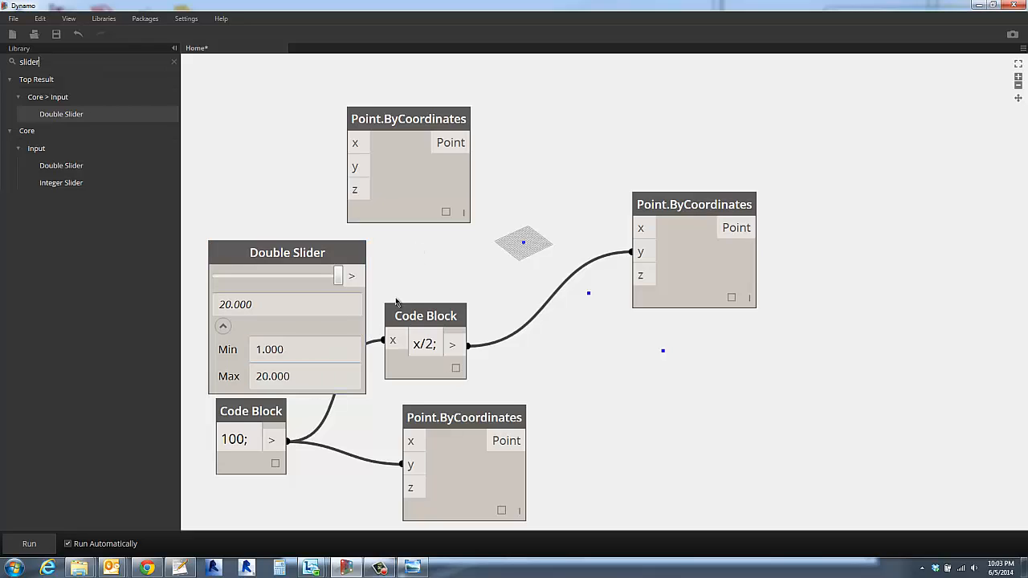
click(223, 326)
- Connect the Double Slider to the z input of the copied Point.ByCoordinates node and move that node closer to the x/2 block
click(351, 275)
click(646, 275)
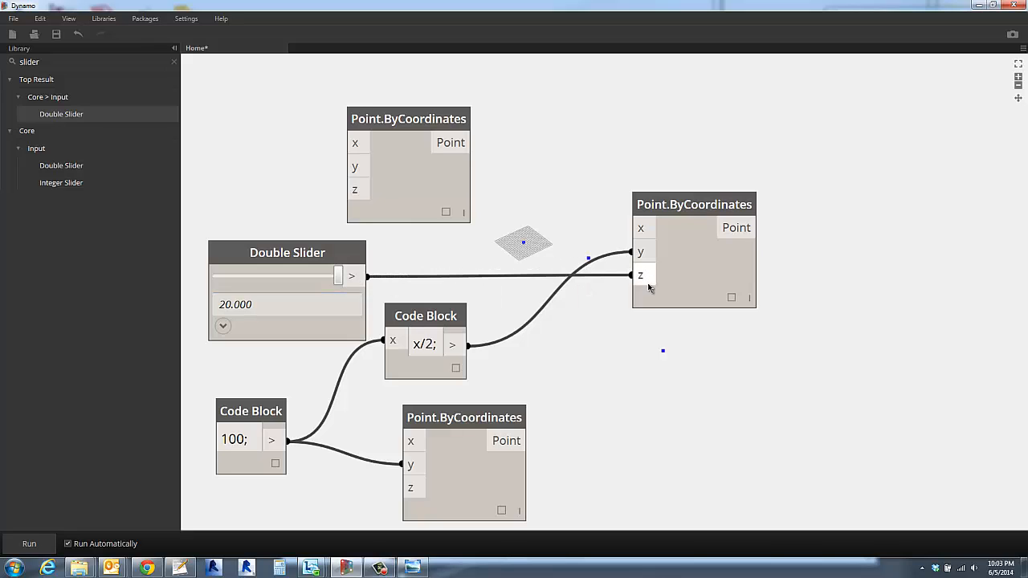
click(700, 206)
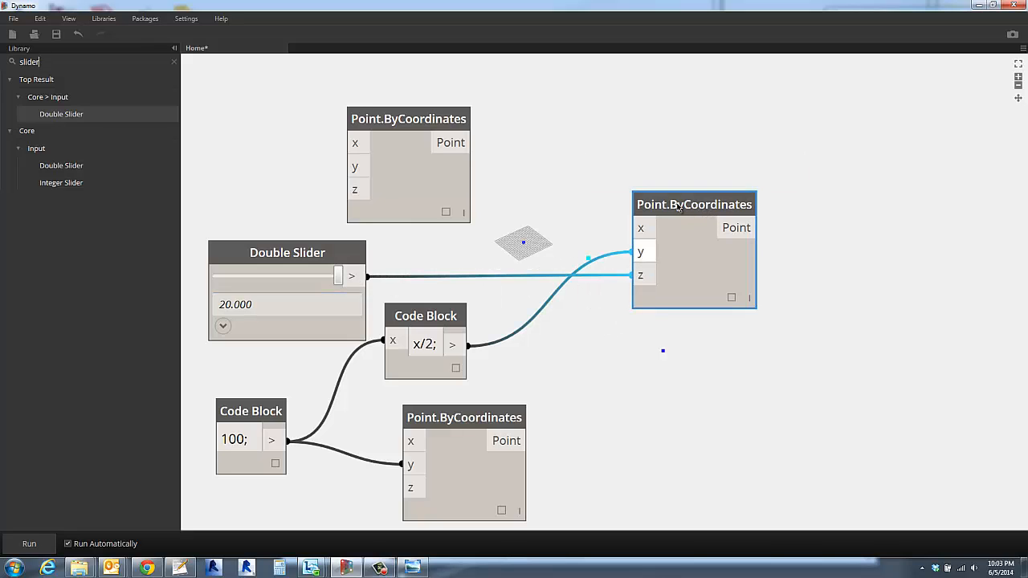
drag(678, 207, 622, 298)
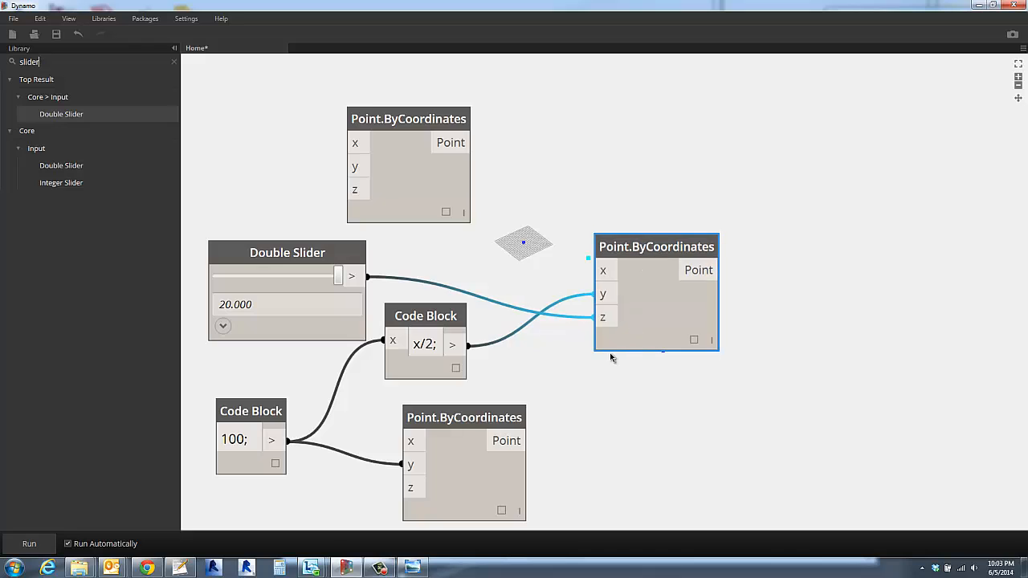
- Search the library for nurb and add a NurbsCurve.ByPoints(points: Point[]) node beyond the copied Point.ByCoordinates node
scroll(610, 352, down, 3)
middle_drag(603, 362, 790, 306)
right_drag(791, 307, 663, 273)
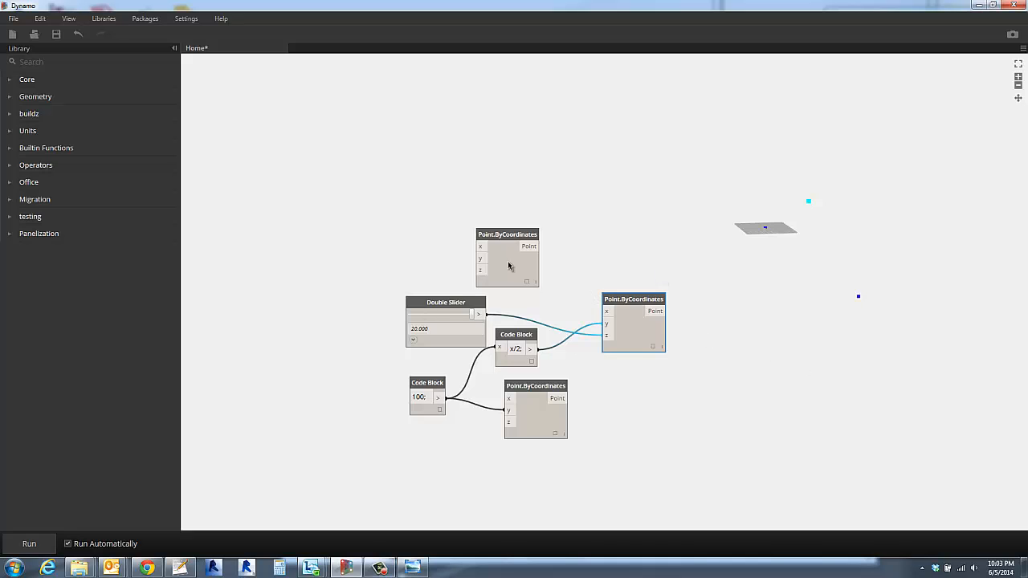
click(50, 60)
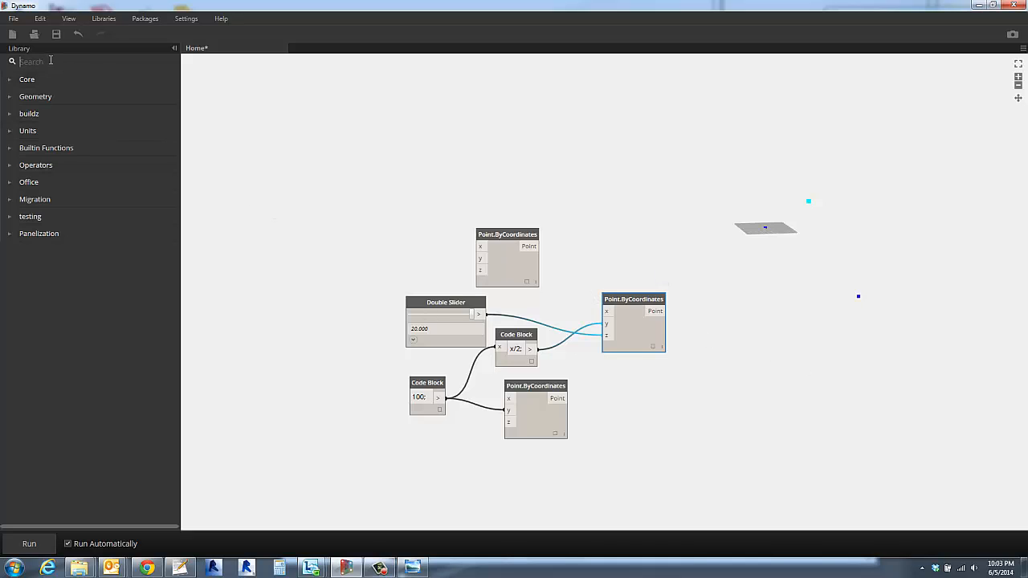
text(nurb)
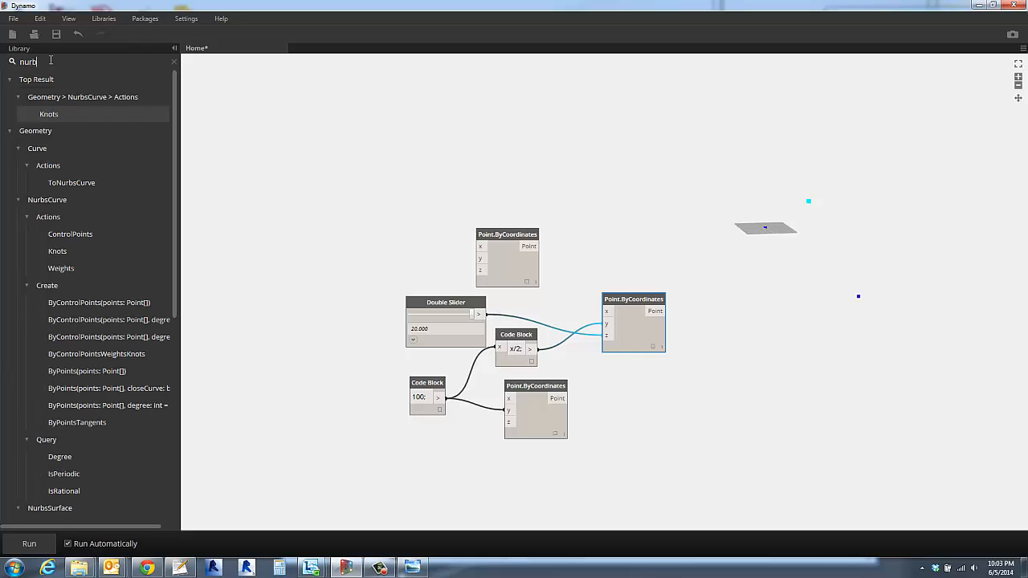
click(81, 371)
drag(631, 299, 736, 329)
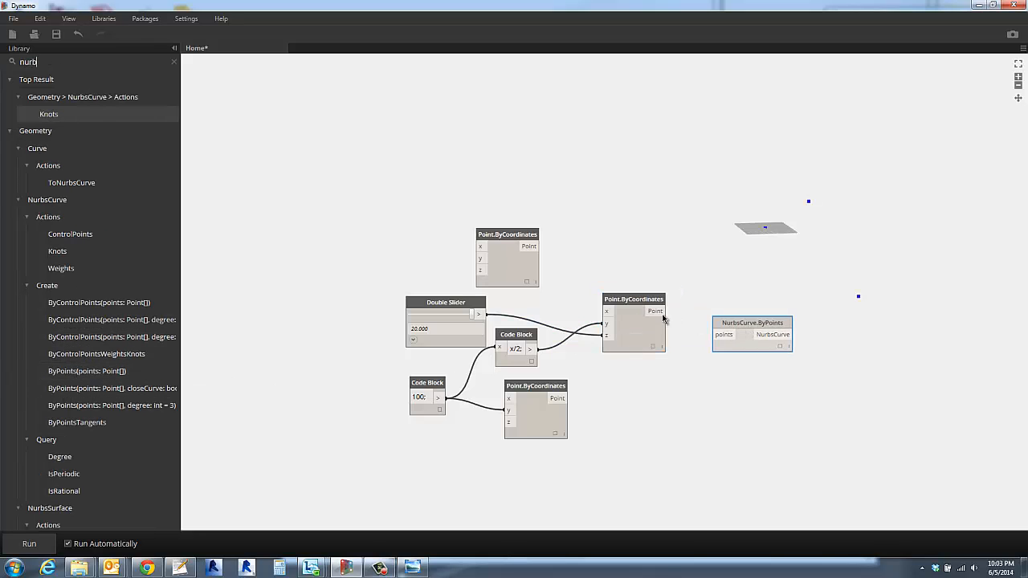
- Try connecting the middle Point.ByCoordinates output directly to the points input of NurbsCurve.ByPoints and check the node's warning
drag(664, 312, 722, 329)
click(722, 331)
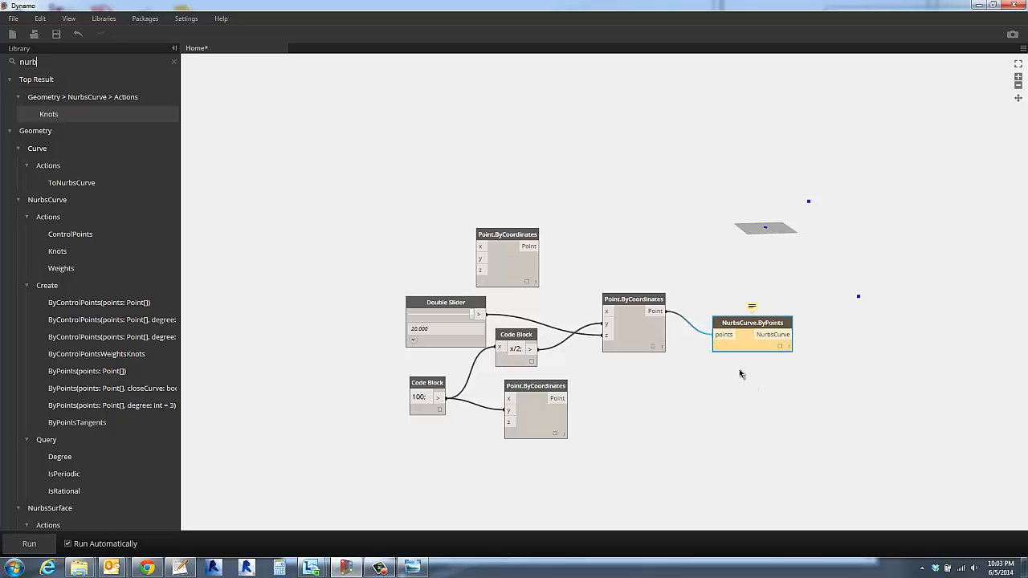
mouse_move(752, 305)
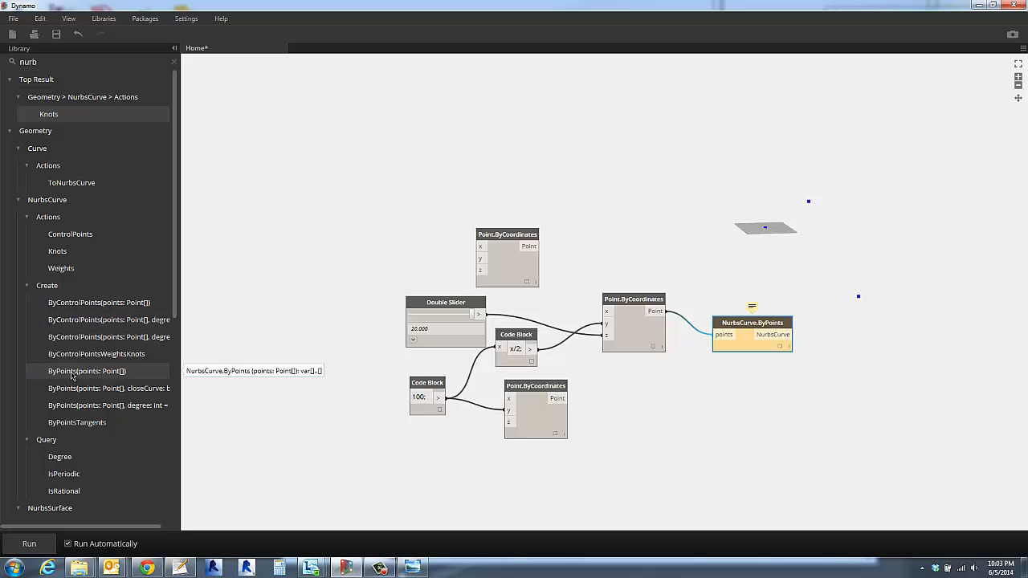
- Replace the connected NurbsCurve.ByPoints node with a fresh unconnected one, placed farther from the point nodes
drag(72, 375, 701, 380)
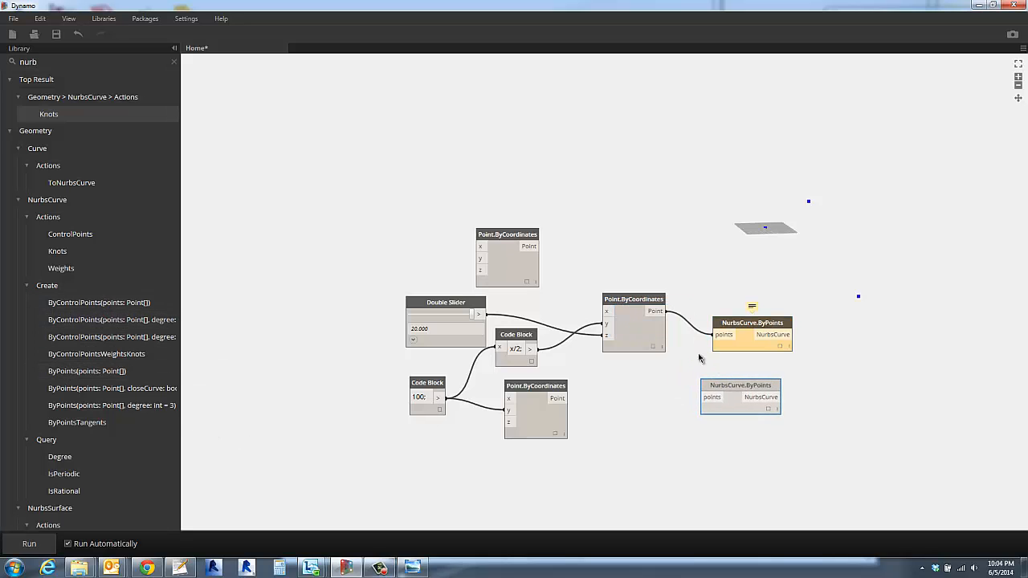
right_click(748, 333)
click(774, 336)
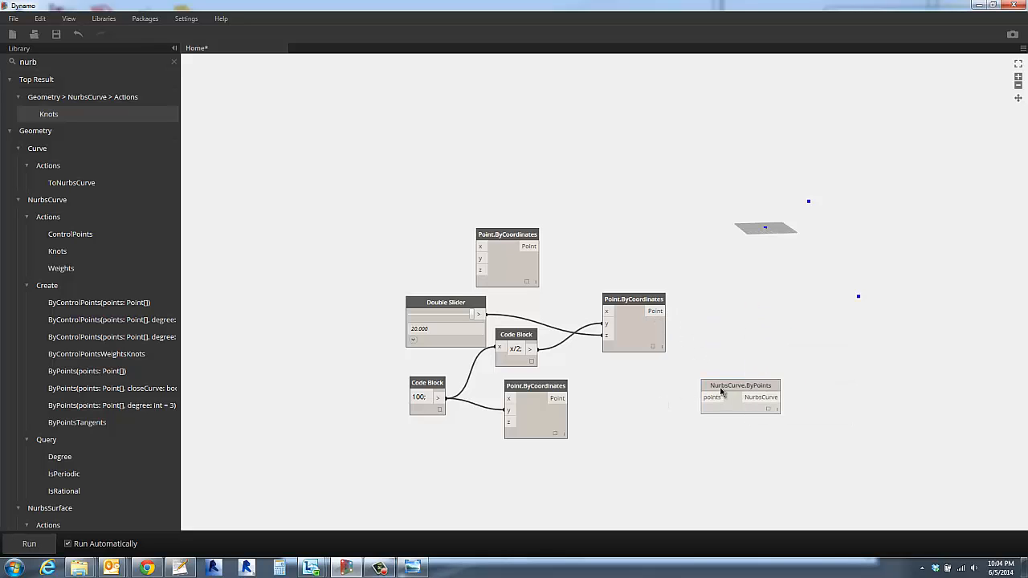
drag(721, 389, 791, 357)
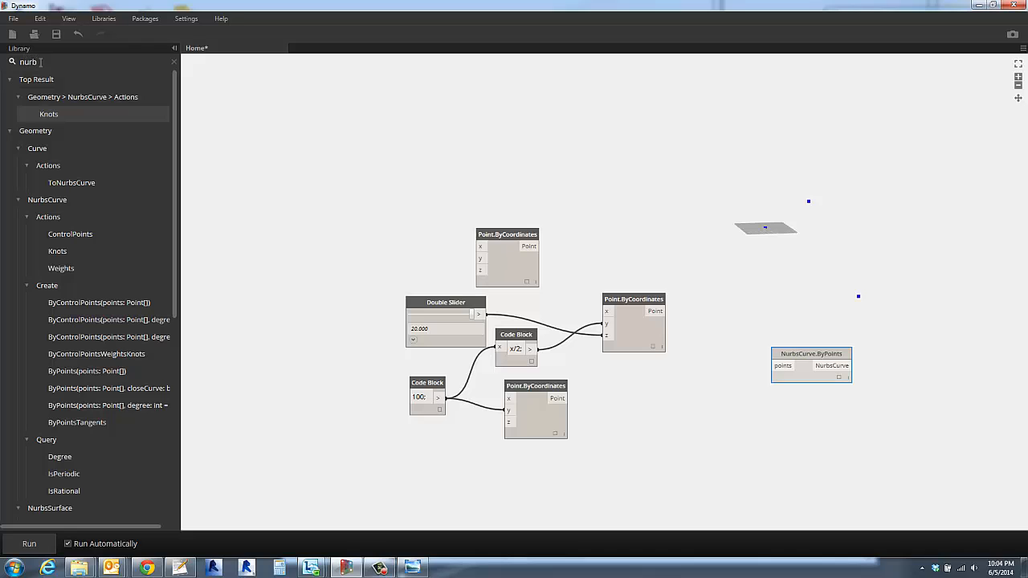
- Add a List.Create node between the point nodes and NurbsCurve.ByPoints, and extend it to three inputs, index0 to index2
drag(40, 62, 2, 64)
text(creat)
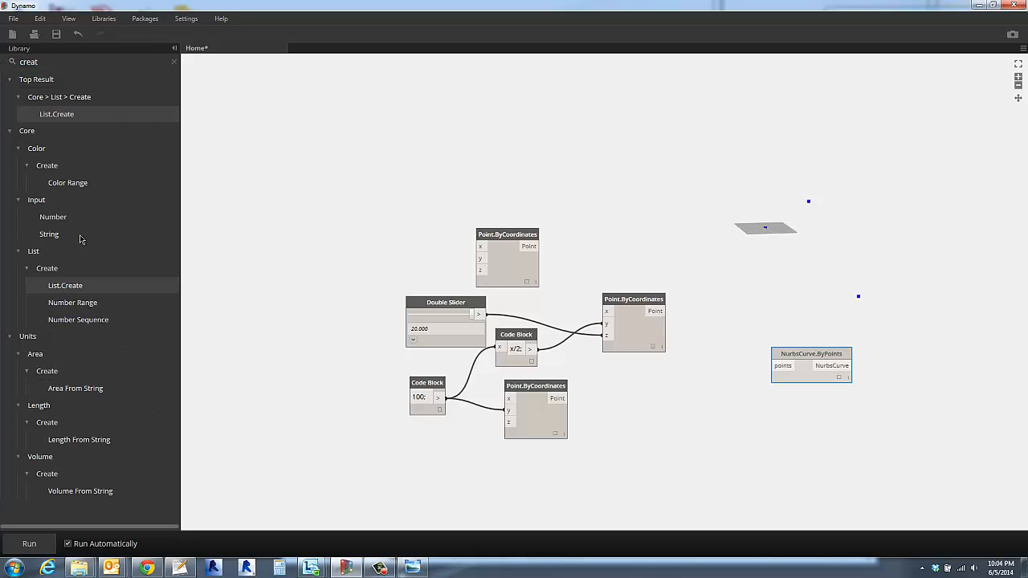
click(62, 119)
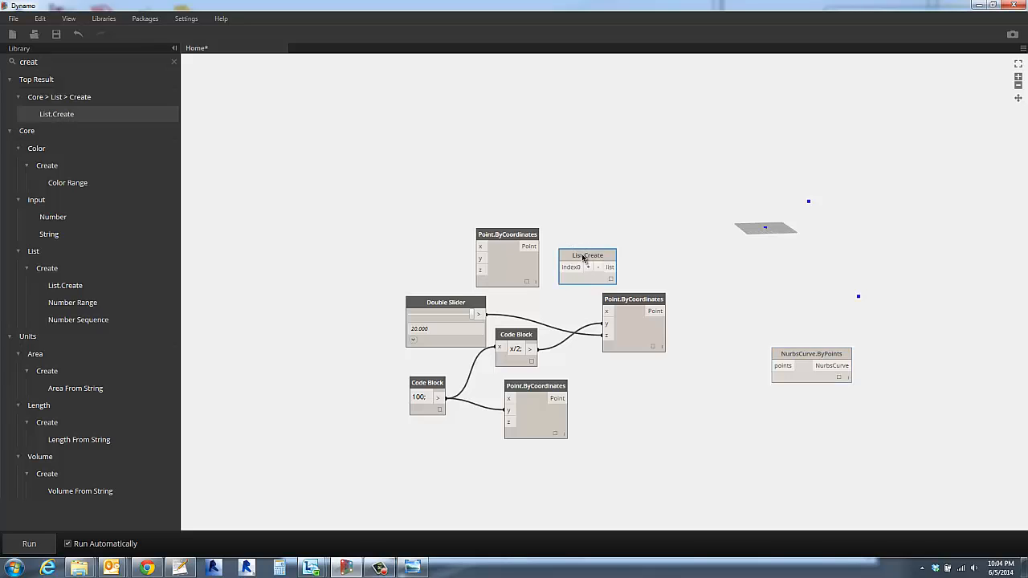
drag(584, 257, 726, 312)
click(730, 322)
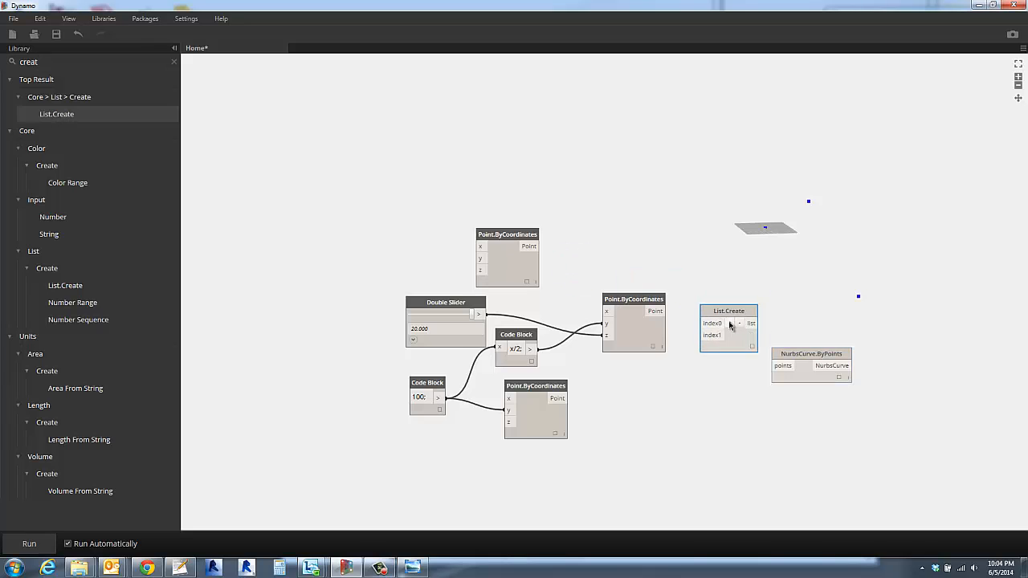
click(730, 323)
- Connect the upper, middle and lower points to List.Create's index0, index1 and index2, and its list output to NurbsCurve.ByPoints
drag(630, 299, 599, 302)
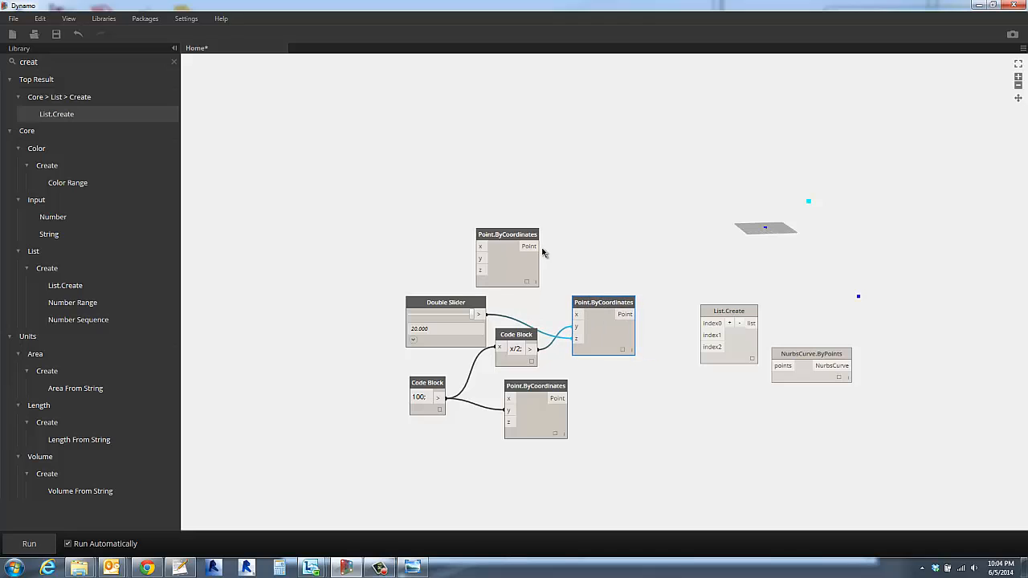
click(540, 245)
click(717, 326)
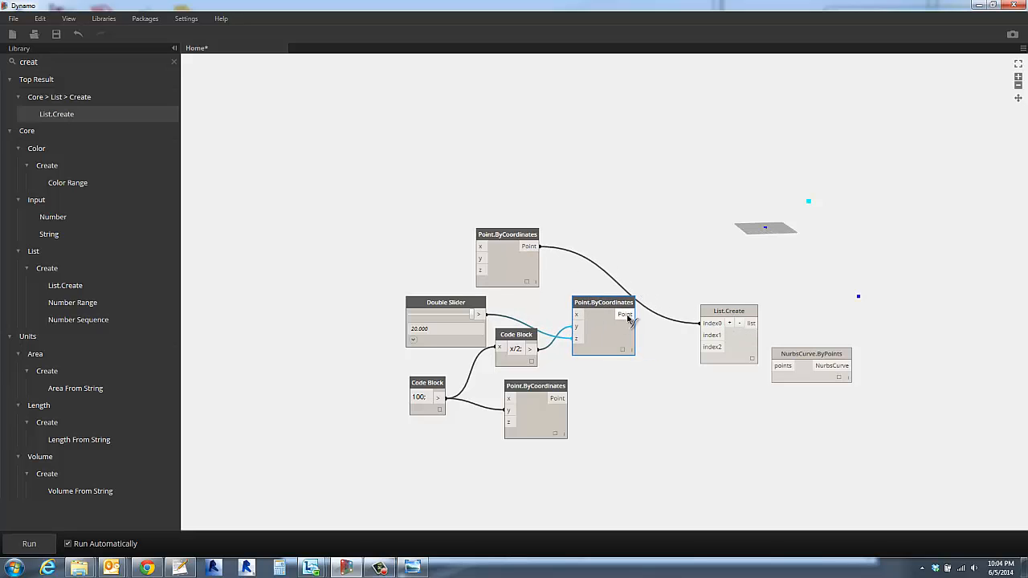
click(629, 315)
click(703, 335)
click(566, 398)
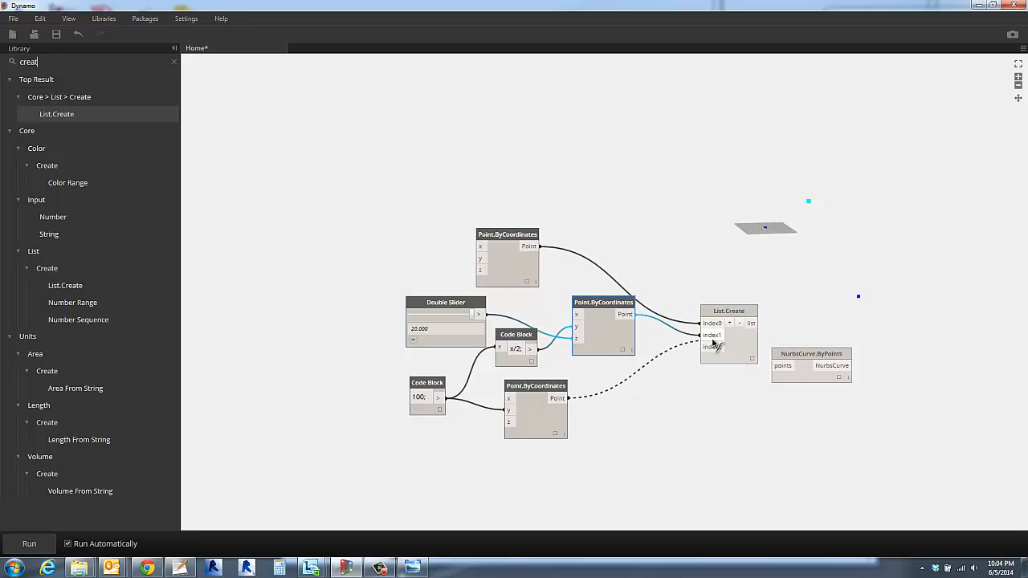
click(703, 347)
click(751, 323)
click(772, 366)
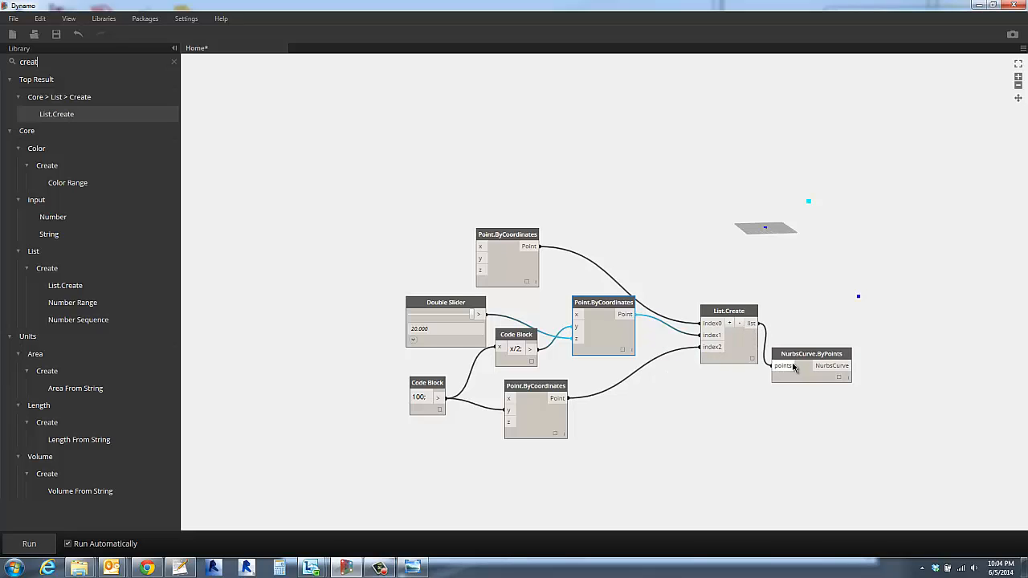
- Move List.Create and the middle Point.ByCoordinates node closer to their inputs, and lower the Double Slider to about 8.28
drag(715, 319, 683, 321)
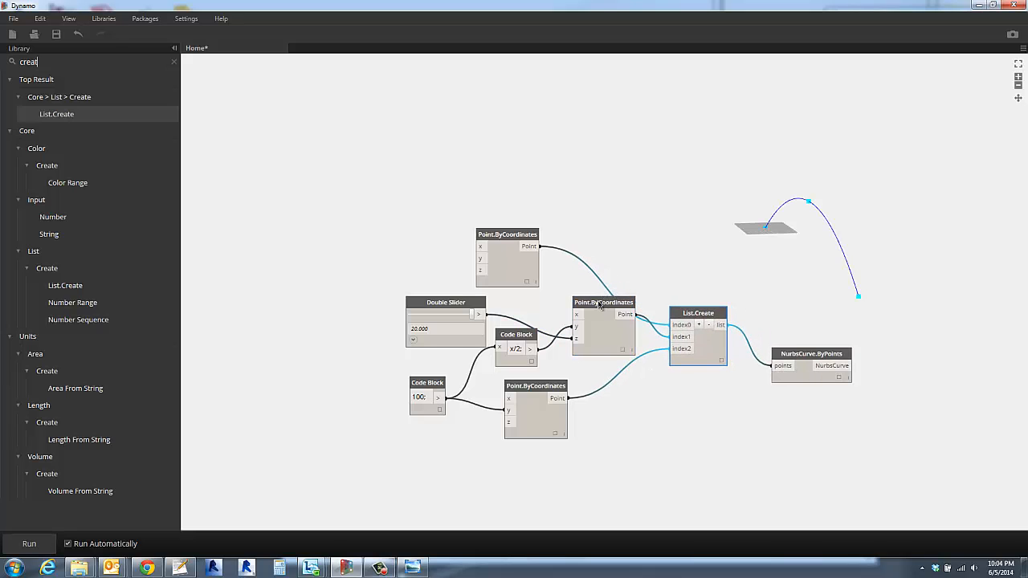
drag(606, 303, 582, 307)
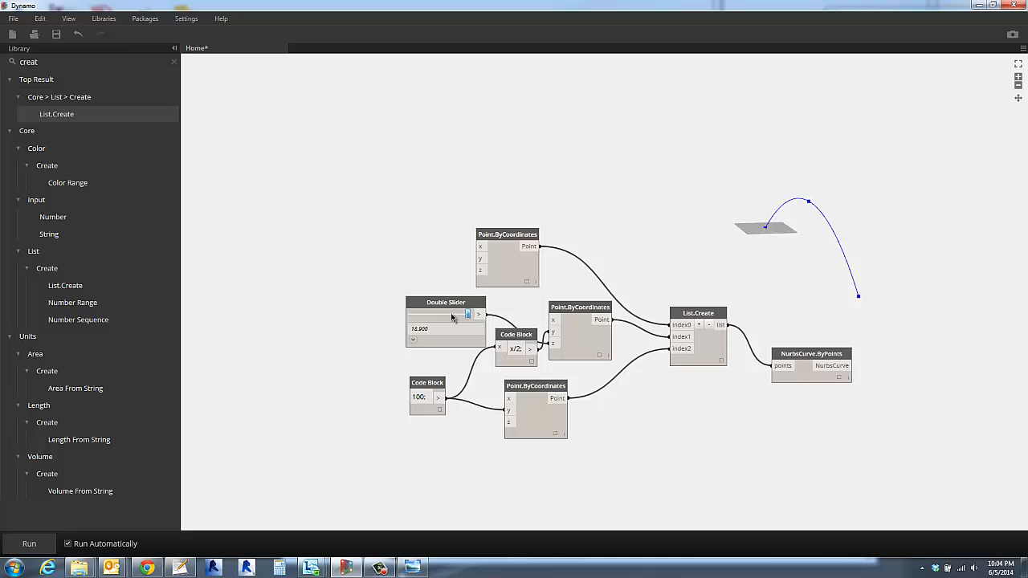
mouse_move(451, 313)
mouse_down()
mouse_move(464, 312)
mouse_move(431, 313)
mouse_move(455, 314)
mouse_up()
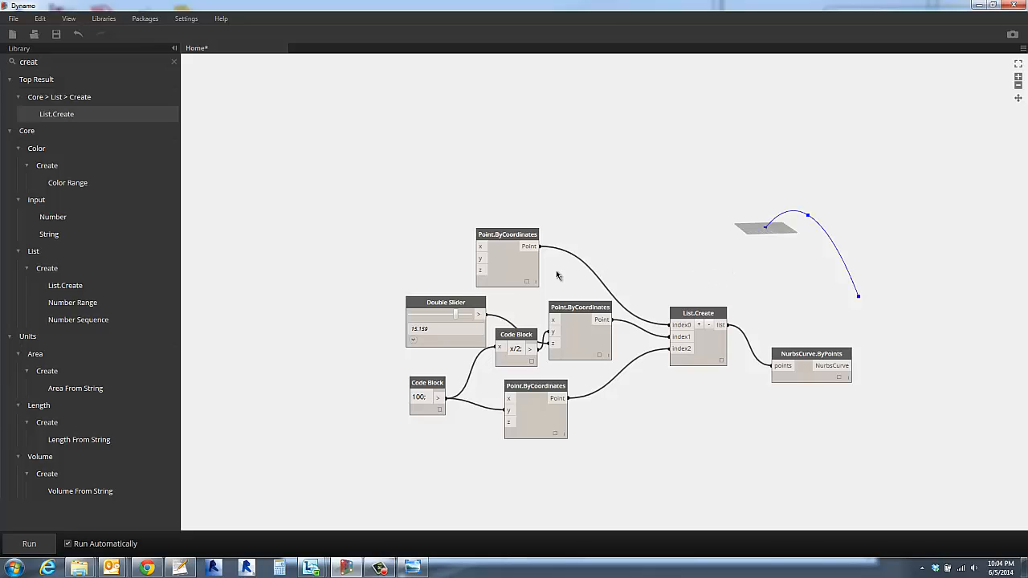
drag(427, 314, 432, 315)
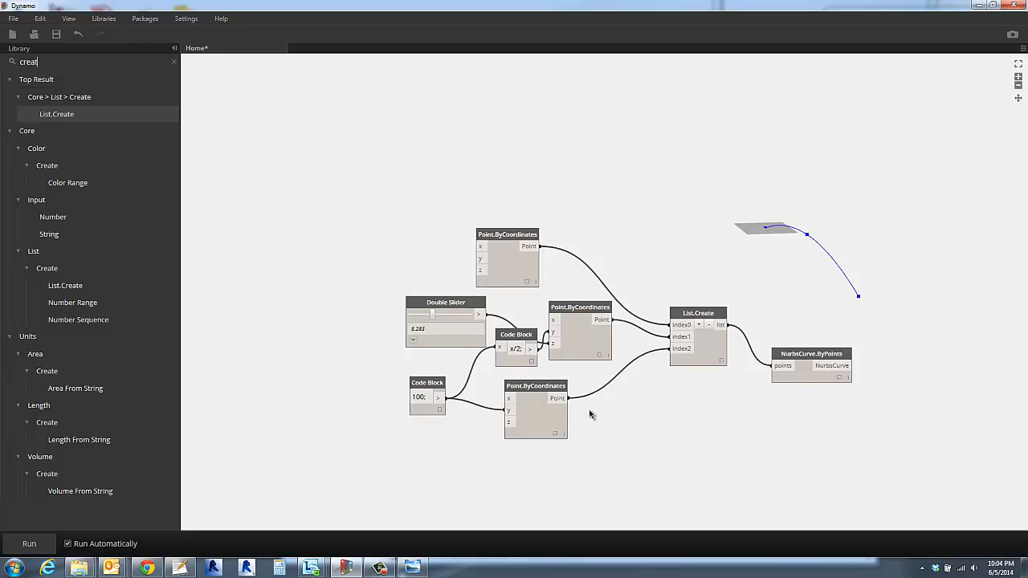
- Tidy the graph: move both code blocks and the lower point node down, and align List.Create with NurbsCurve.ByPoints
middle_drag(592, 410, 508, 430)
scroll(508, 430, down, 1)
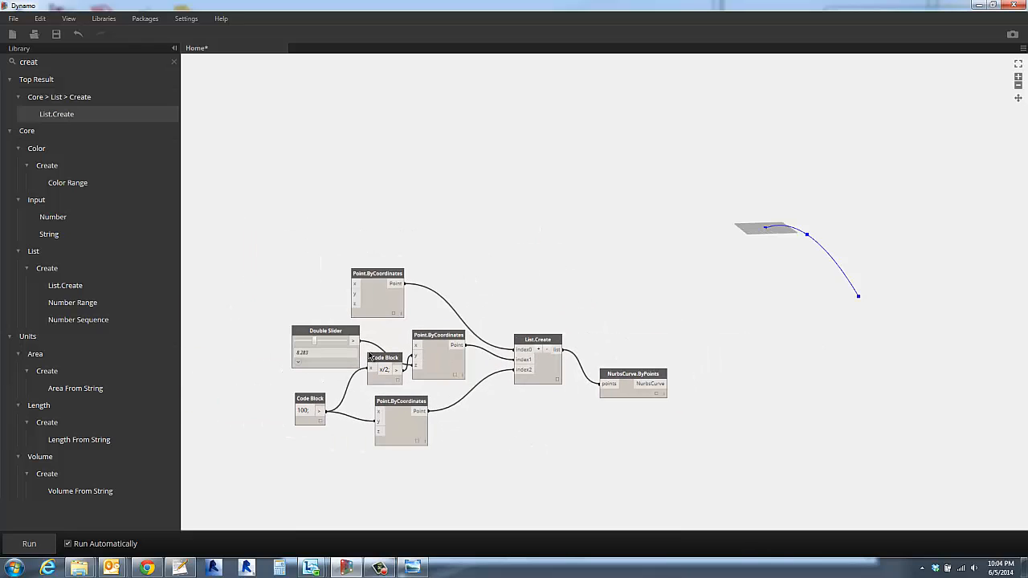
drag(261, 347, 462, 480)
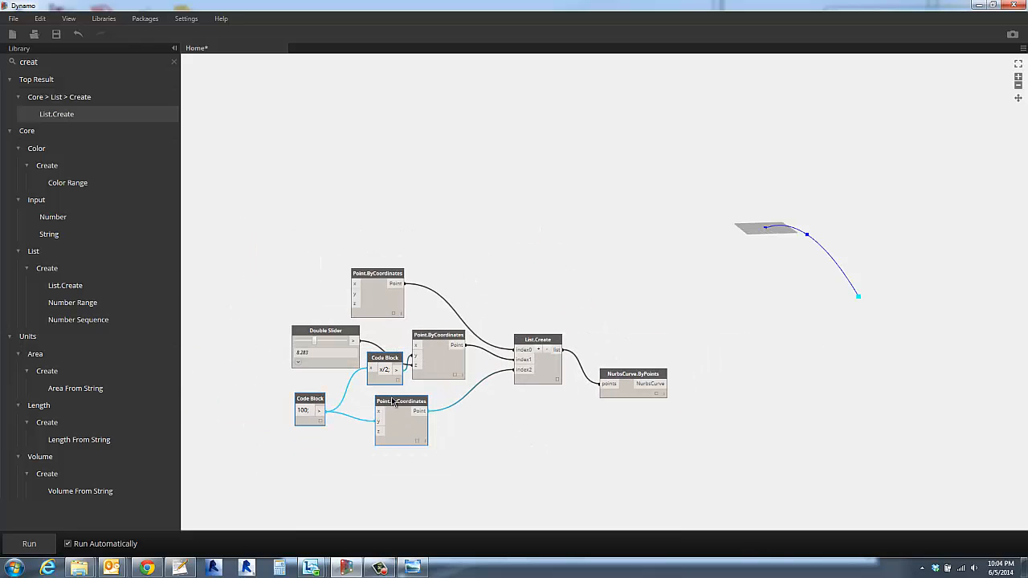
drag(381, 424, 362, 462)
click(530, 438)
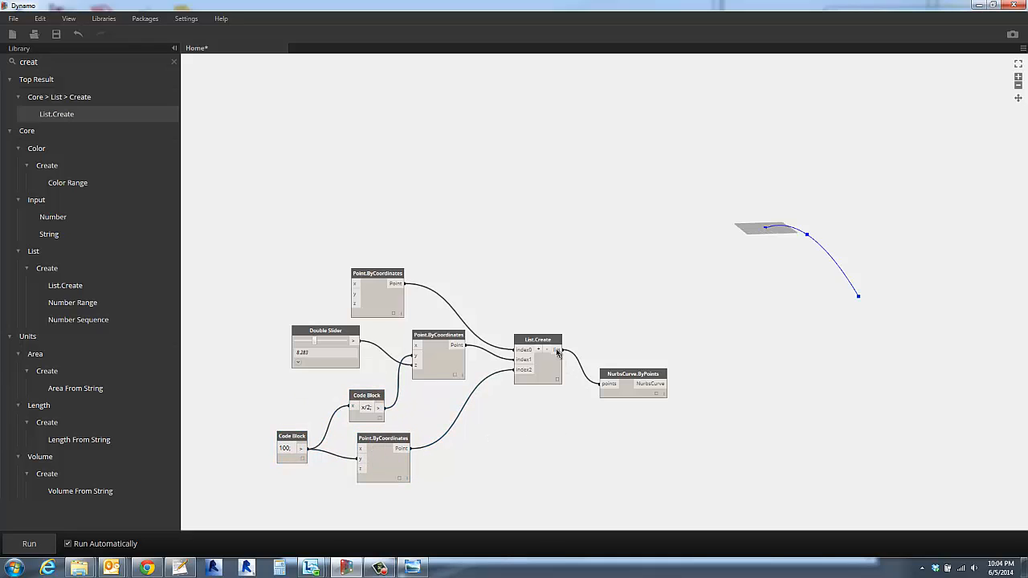
drag(642, 374, 649, 351)
drag(541, 341, 532, 357)
drag(630, 351, 616, 333)
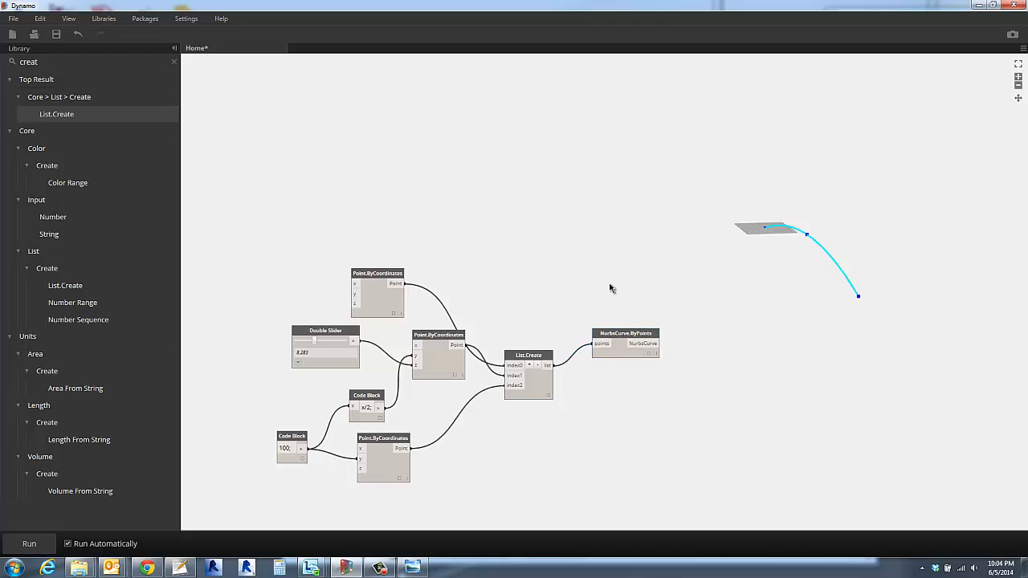
click(612, 287)
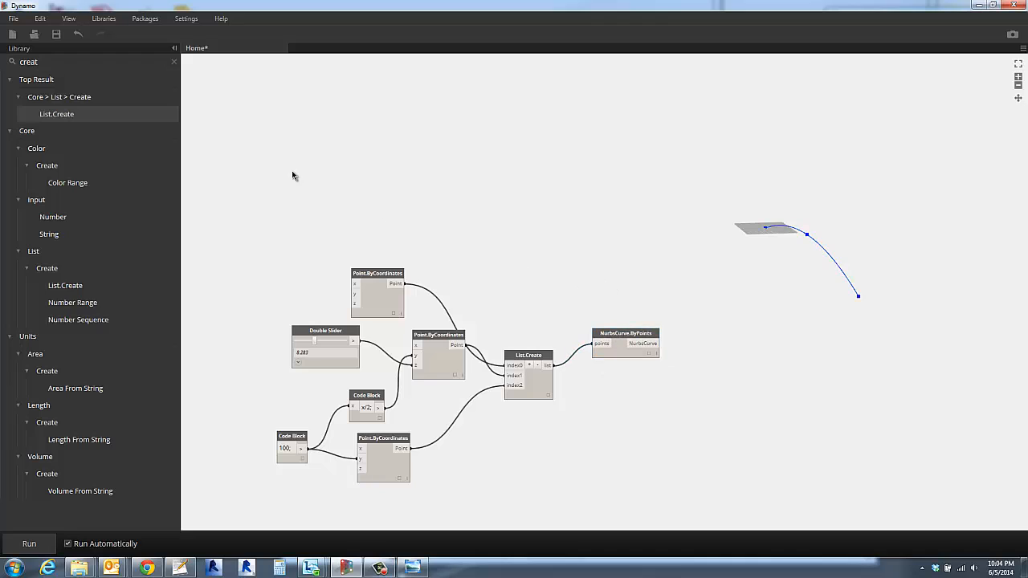
- Add a Geometry.Translate (direction: Vector) node beyond NurbsCurve.ByPoints and connect the NurbsCurve output to its geometry input
click(173, 63)
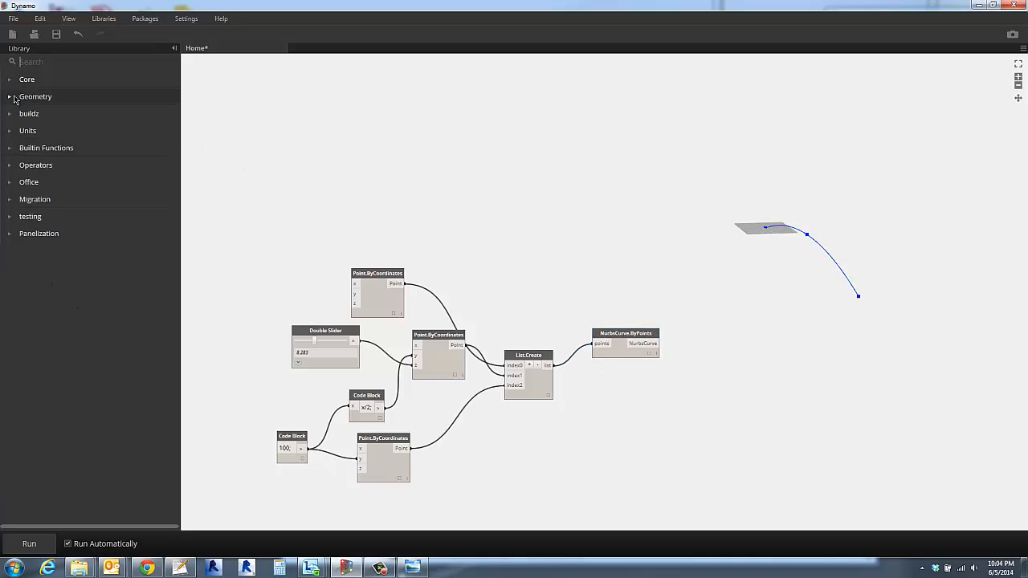
click(10, 98)
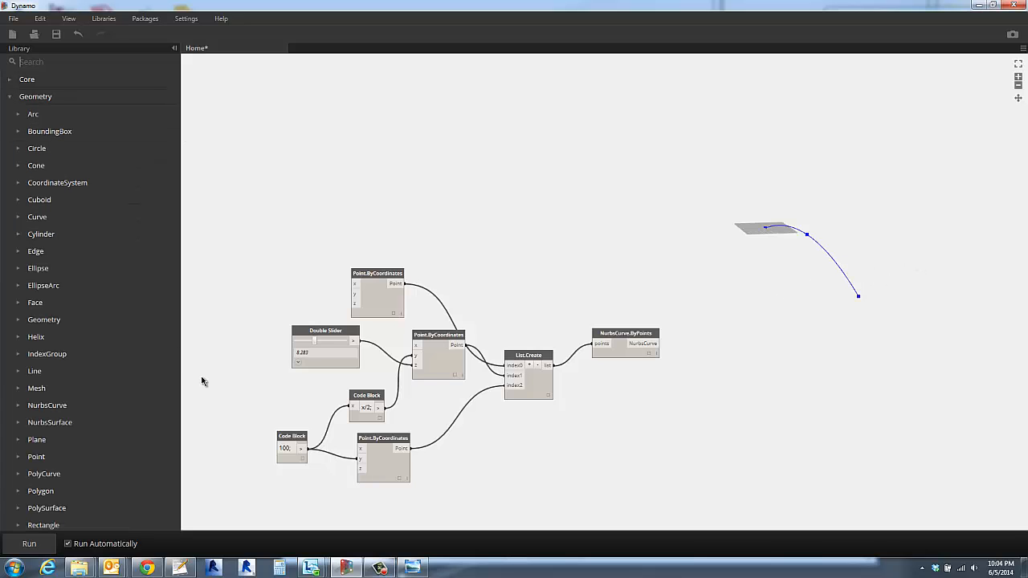
click(22, 321)
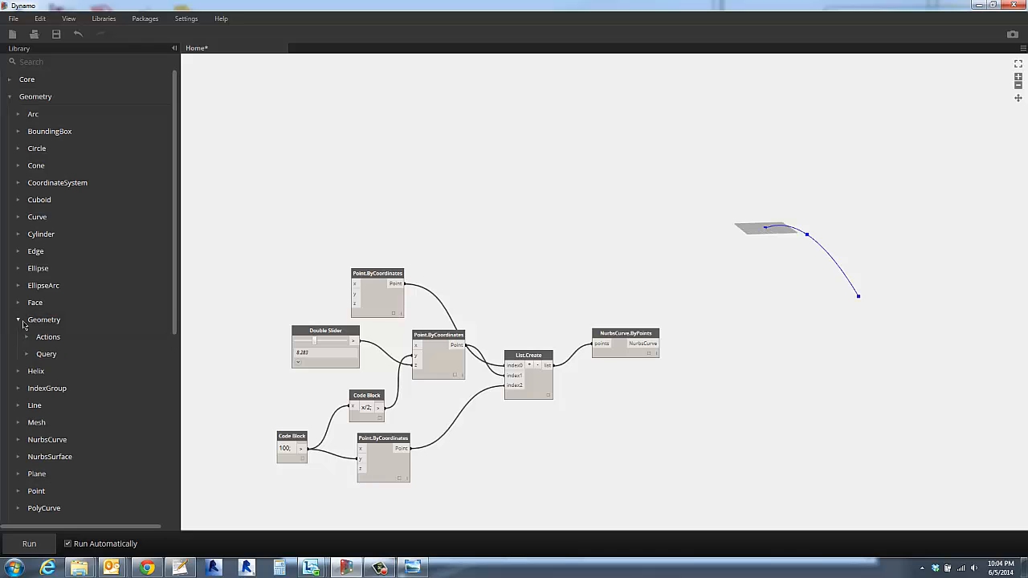
click(28, 337)
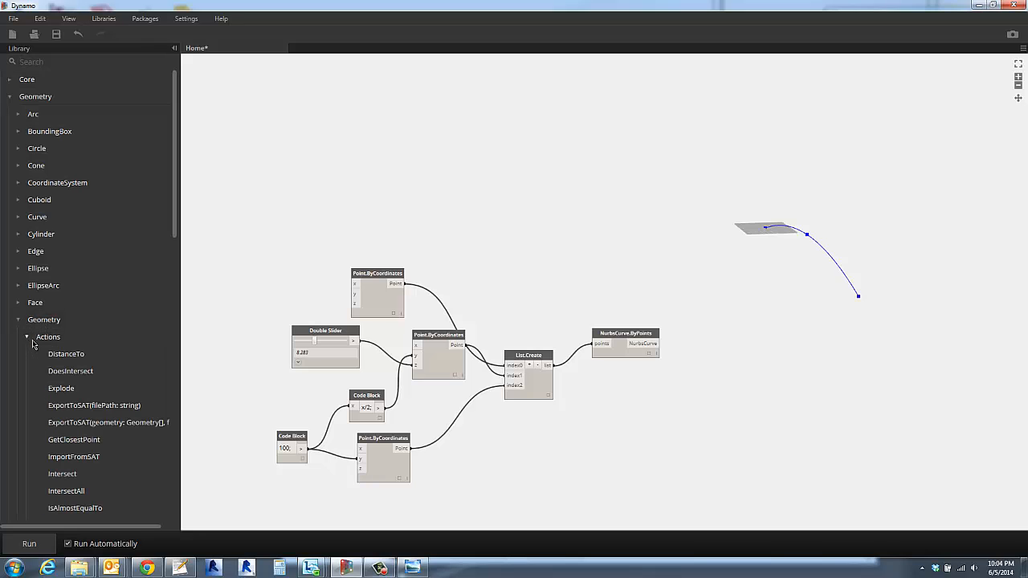
scroll(48, 393, down, 6)
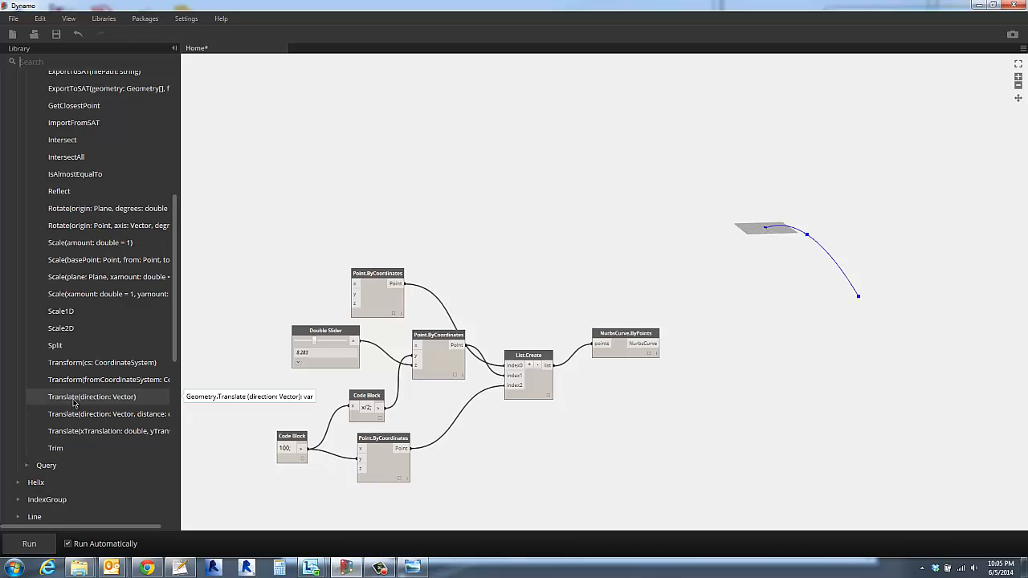
click(74, 404)
drag(605, 279, 728, 354)
drag(660, 344, 704, 359)
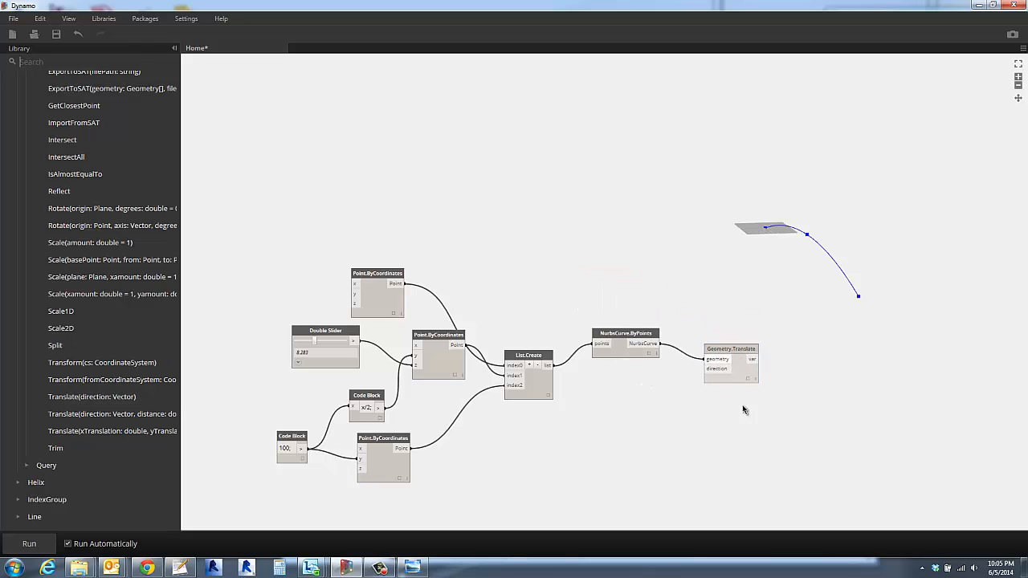
scroll(716, 401, up, 2)
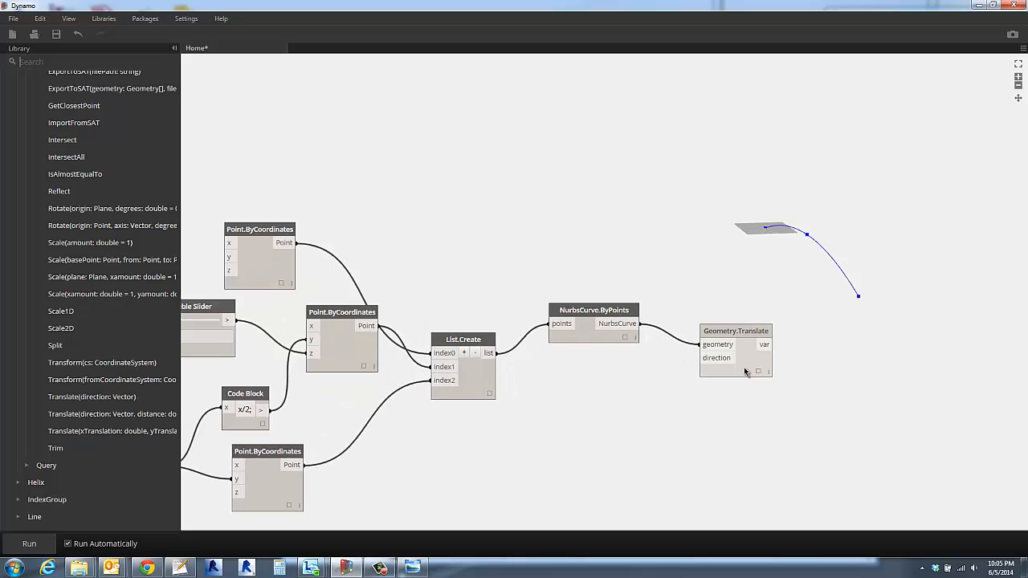
drag(726, 335, 737, 370)
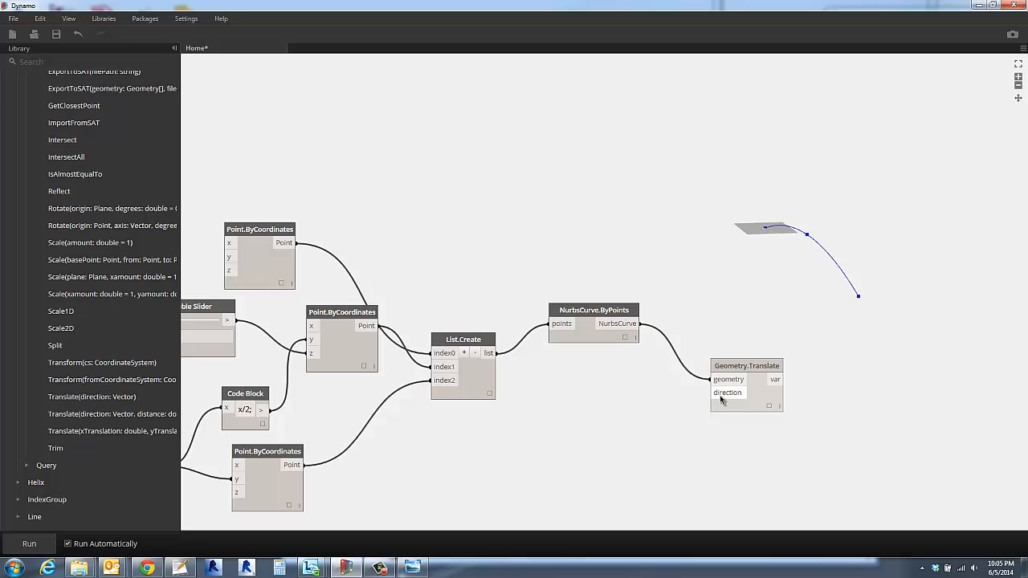
- Create a code block containing Vector.ByCoordinates(-4..4..#2,0,0); below NurbsCurve.ByPoints, beside Geometry.Translate
double_click(621, 426)
text(V)
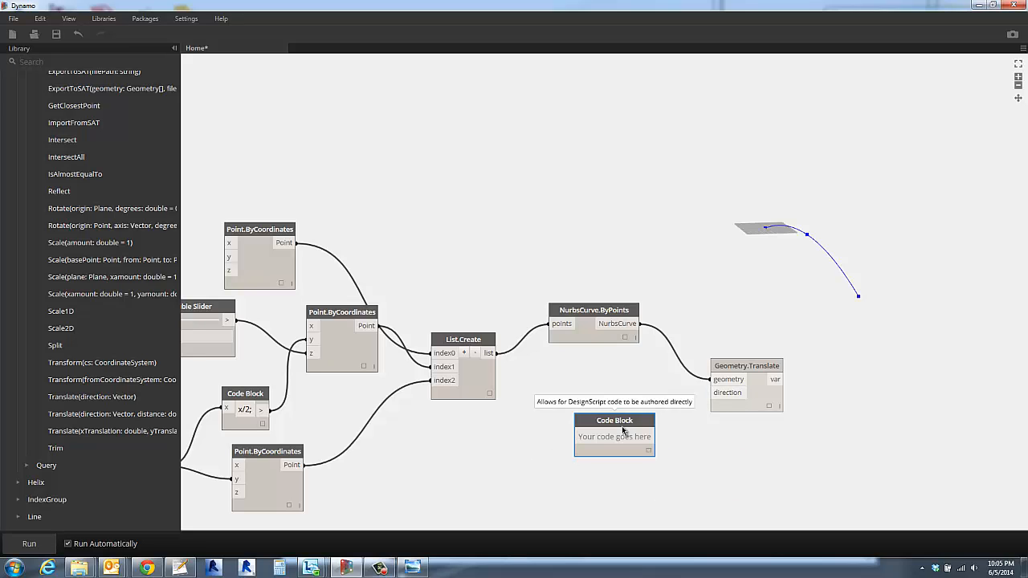
text(ector)
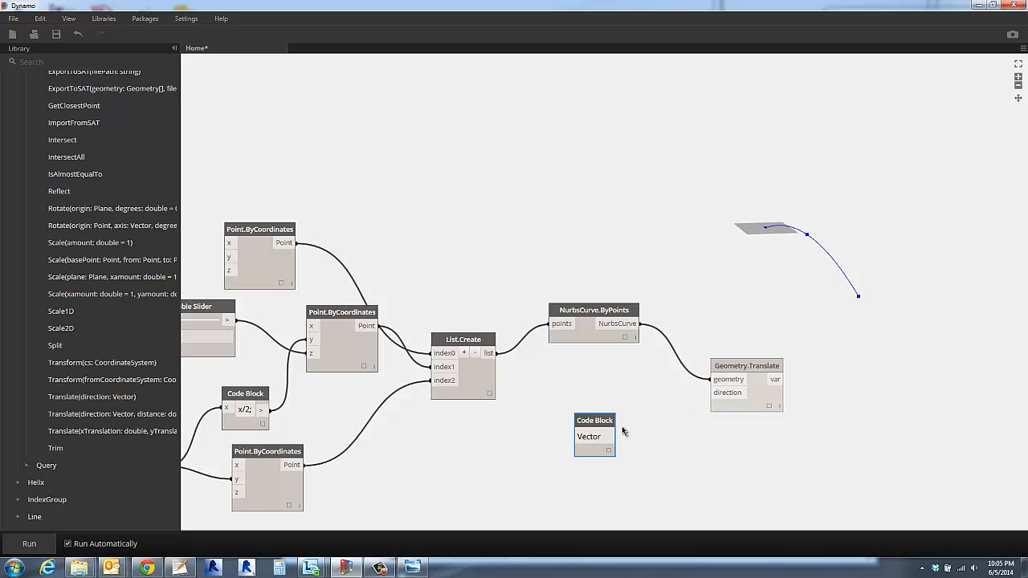
text(.ByCoo)
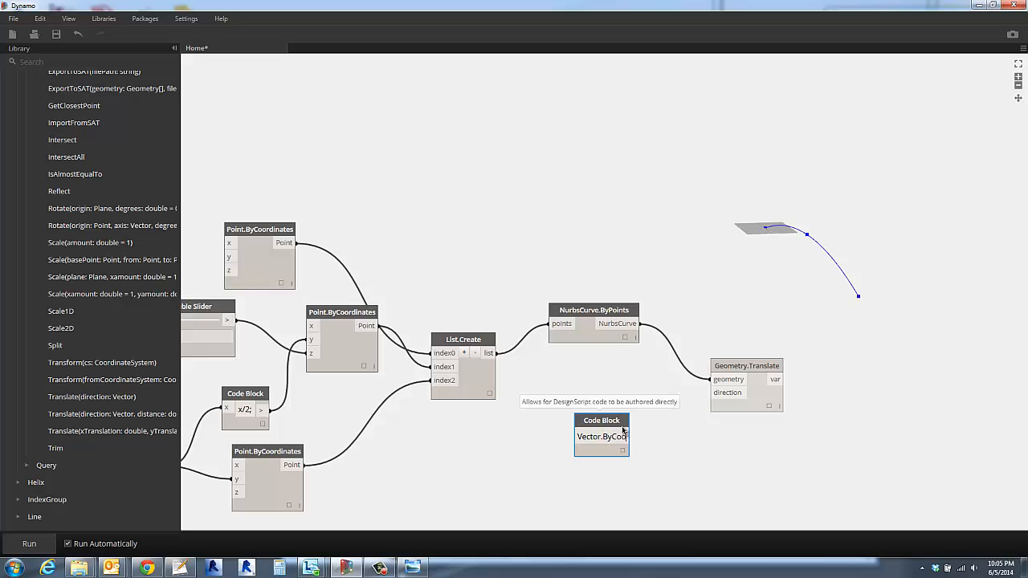
text(rdinates)
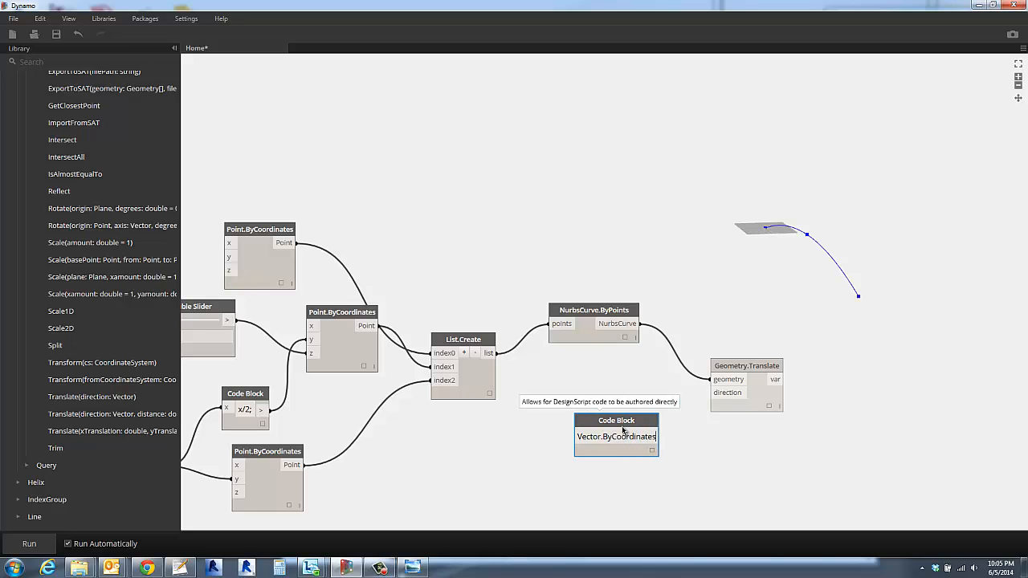
text(()
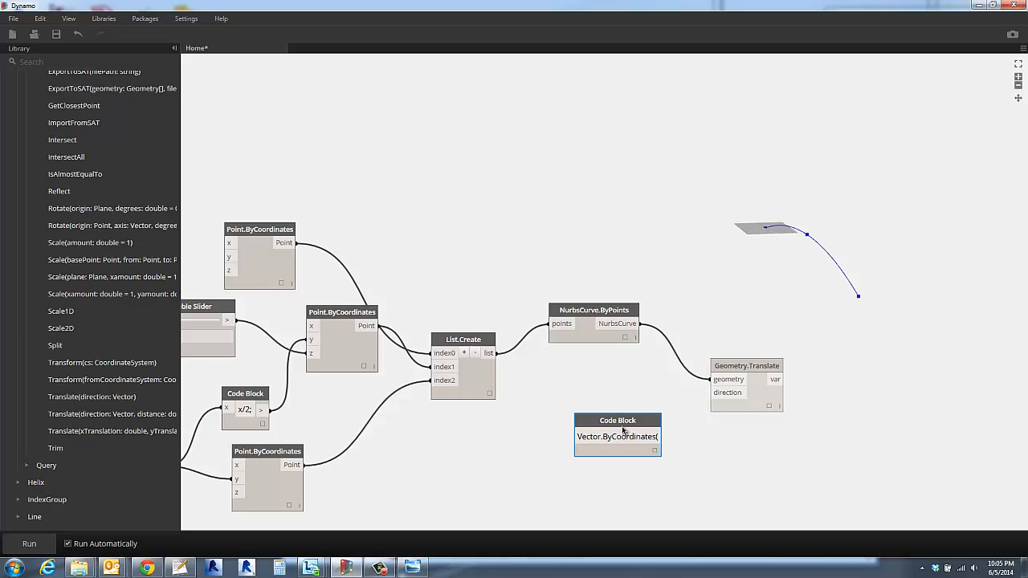
text(-44)
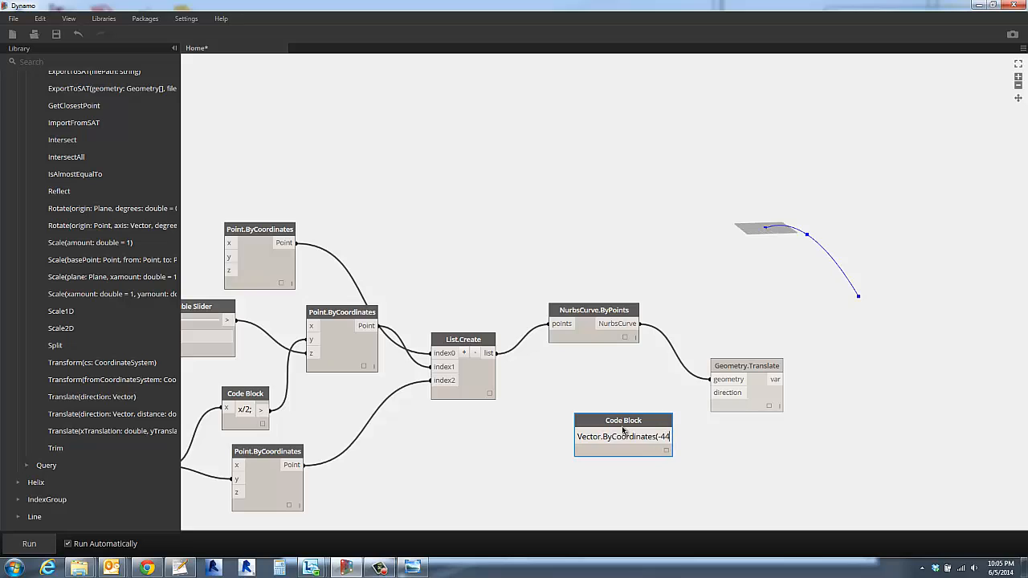
key(BackSpace)
text(.4)
text(,)
text(.#2)
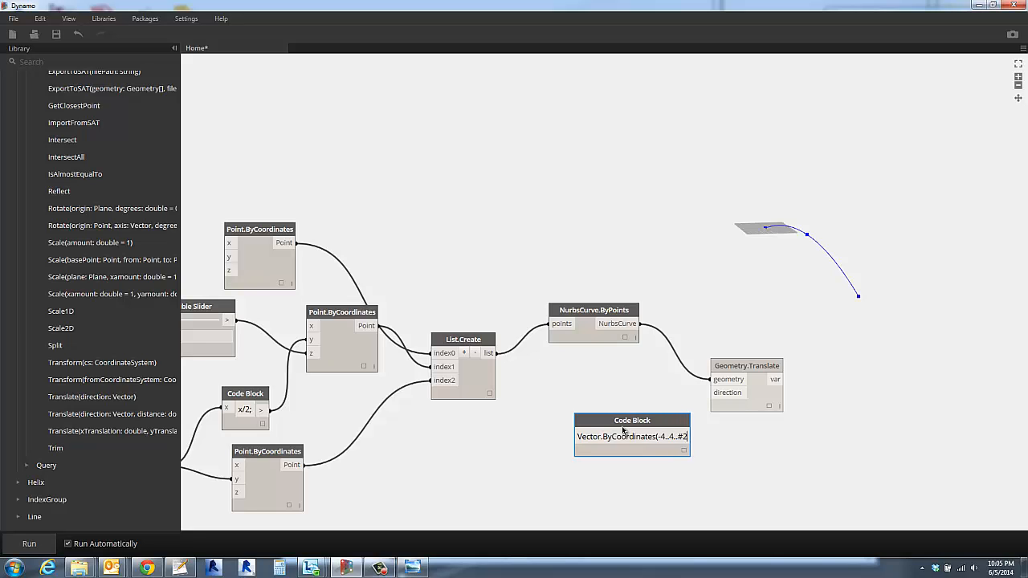
text(,0,0)
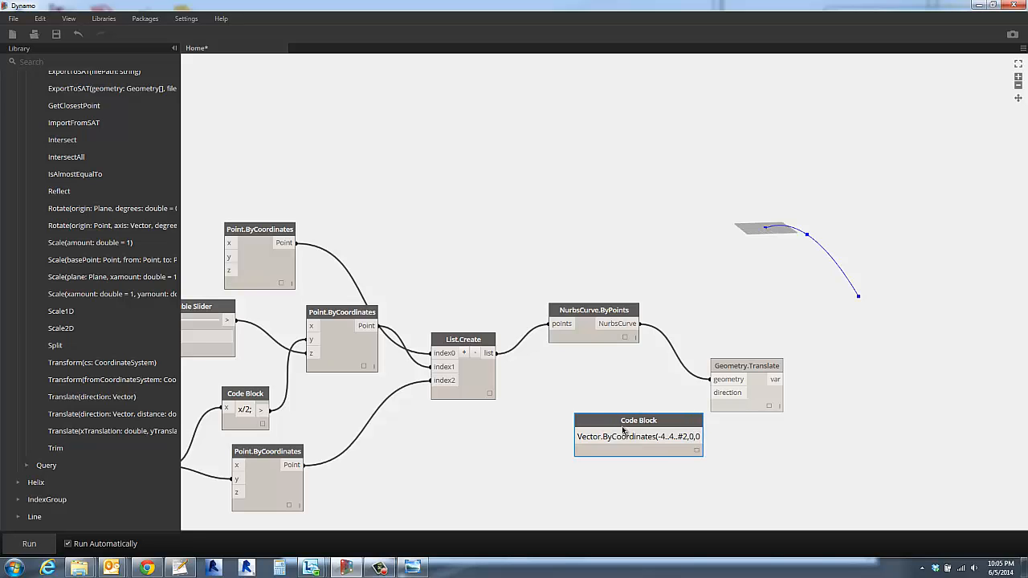
text();)
click(796, 462)
drag(682, 421, 640, 418)
click(789, 467)
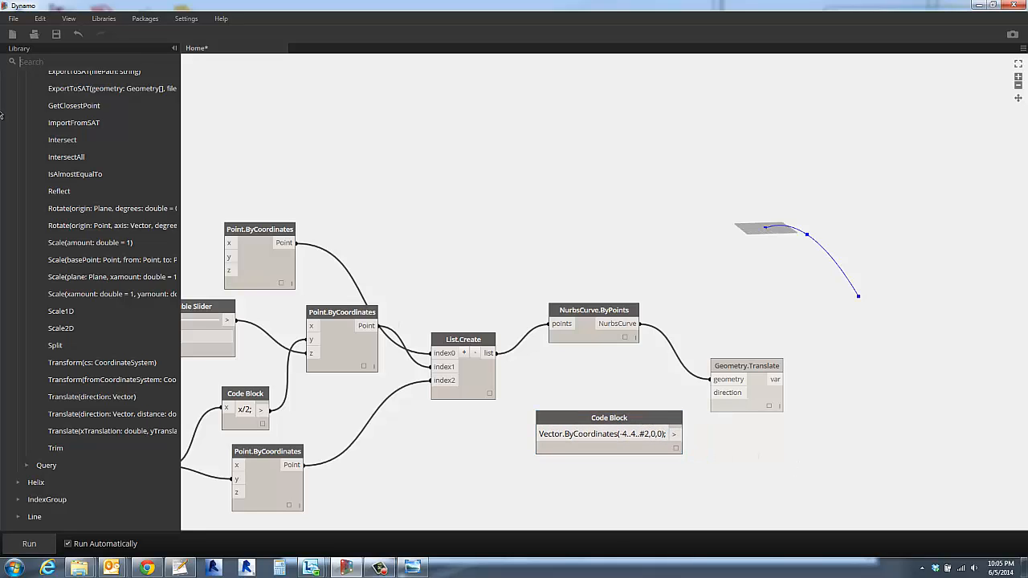
- Search the library for vector and place a three-coordinate Vector.ByCoordinates node in the empty area above the curve nodes
click(49, 62)
text(vector)
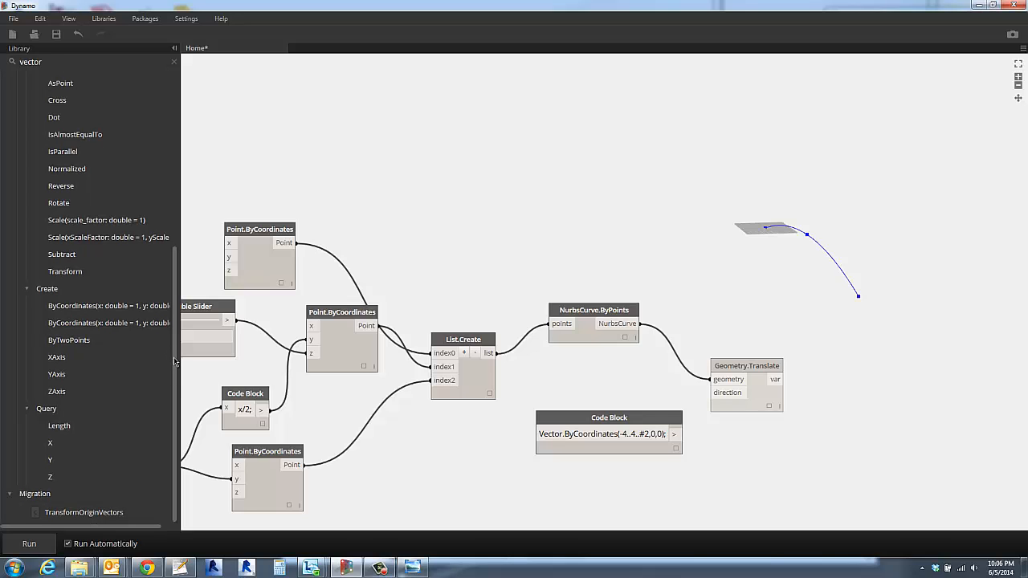
click(88, 312)
drag(647, 293, 572, 174)
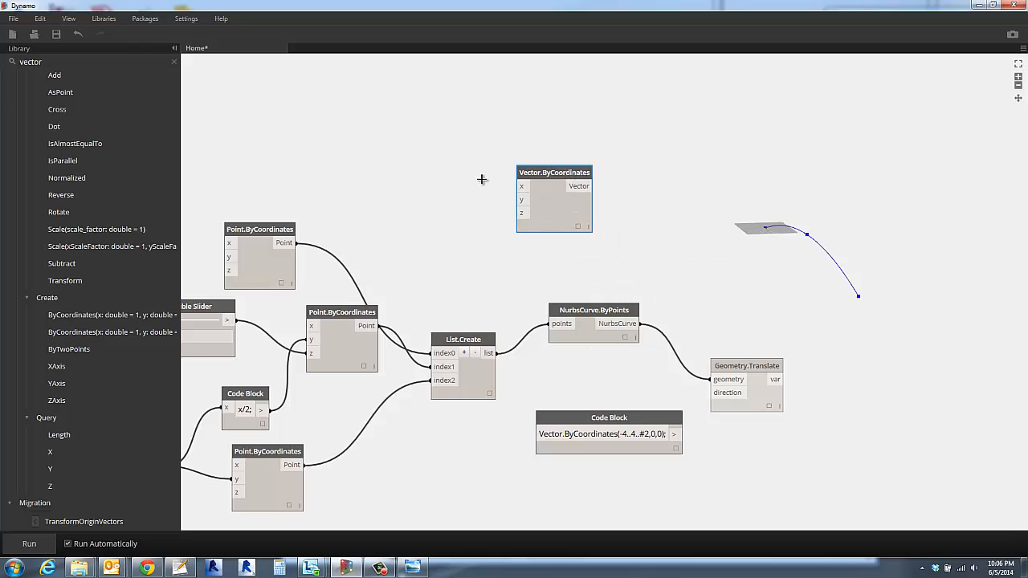
- Add a code block with the lines 0; and -4; beside the Vector.ByCoordinates node
double_click(428, 129)
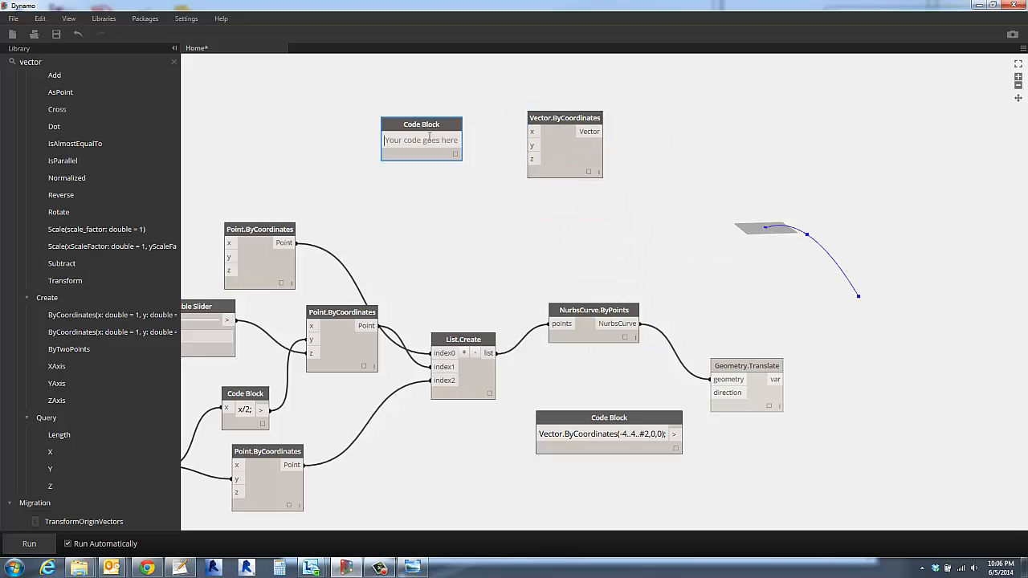
text(-4)
click(464, 147)
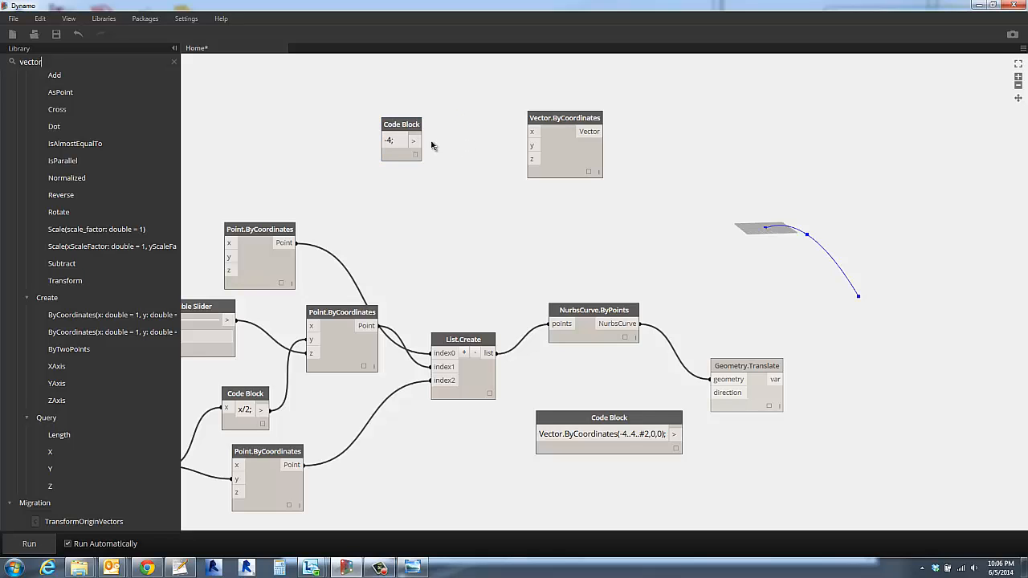
drag(414, 140, 531, 145)
key(Return)
key(Up)
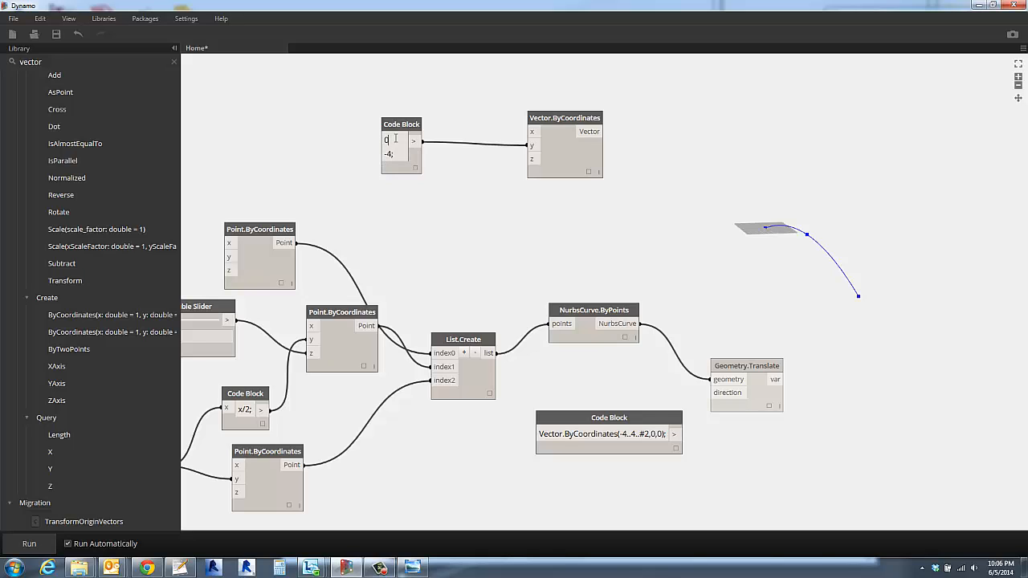
click(454, 190)
- Connect the -4 output to the vector's y input and the 0 output to x and z, keeping the code block close
drag(414, 154, 530, 151)
click(531, 147)
click(415, 142)
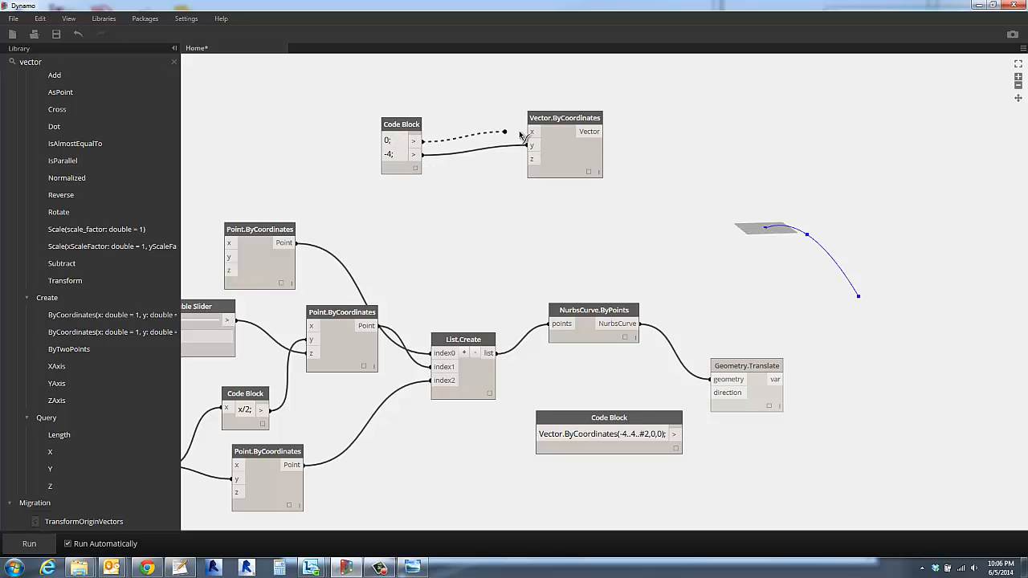
click(530, 131)
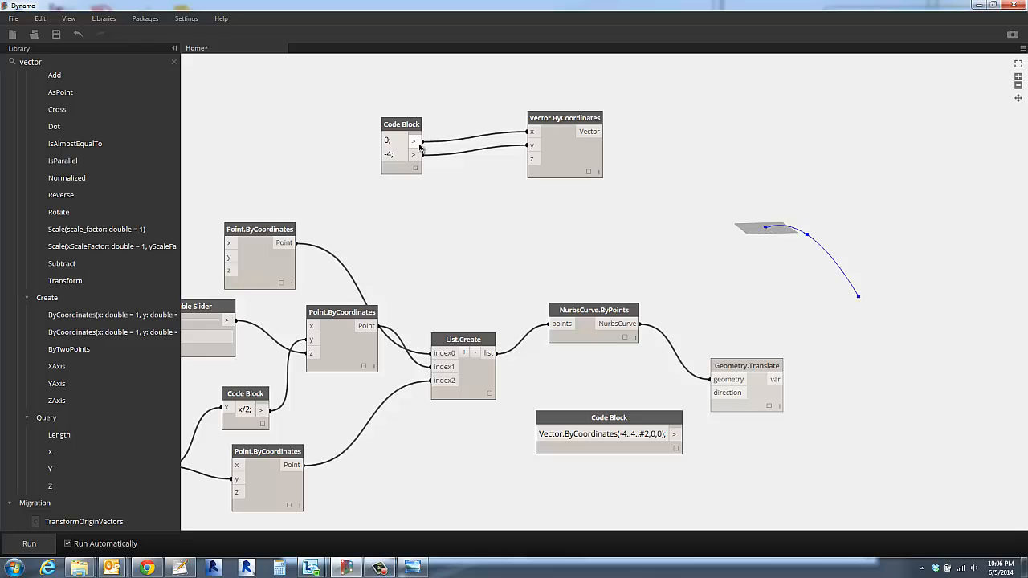
click(423, 142)
click(530, 159)
drag(418, 128, 498, 123)
- Duplicate the code block and Vector.ByCoordinates pair below the original, and change the copy's -4 to 4
drag(420, 97, 627, 213)
key(ctrl+c)
key(ctrl+v)
drag(515, 121, 569, 205)
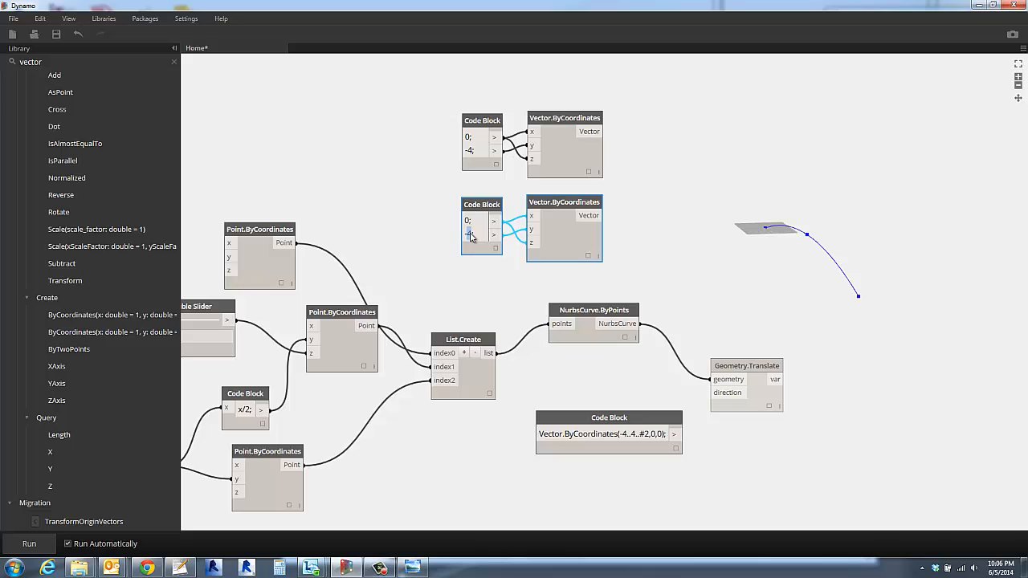
click(498, 307)
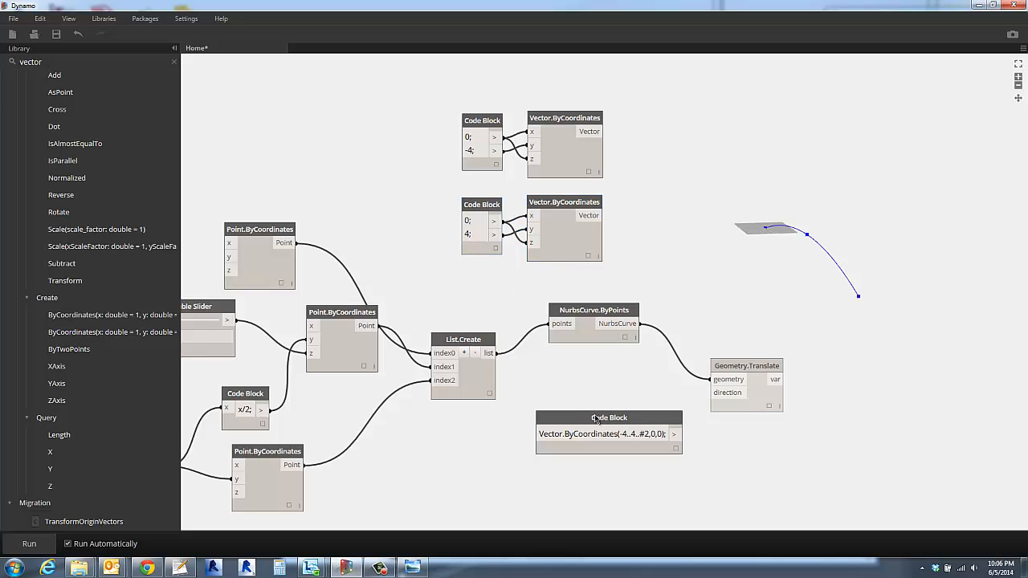
- Move the Vector.ByCoordinates(-4..4..#2,0,0) code block lower and connect its output to the direction input of Geometry.Translate
drag(592, 416, 566, 455)
click(695, 481)
drag(654, 473, 711, 393)
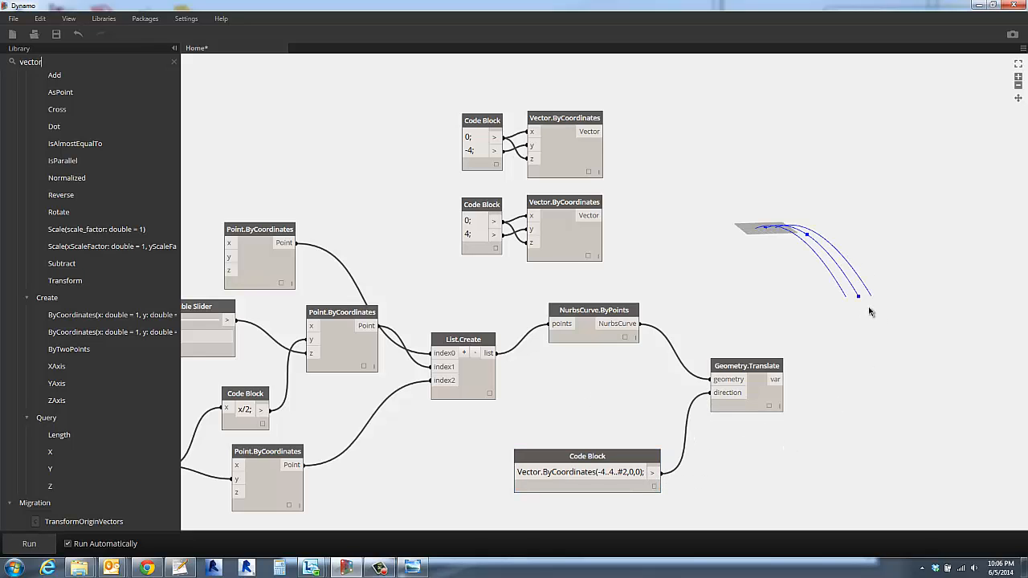
key(Escape)
mouse_move(868, 311)
right_down()
mouse_move(864, 319)
mouse_move(881, 325)
mouse_move(905, 300)
mouse_move(877, 303)
right_up()
scroll(888, 298, up, 5)
middle_drag(862, 299, 718, 337)
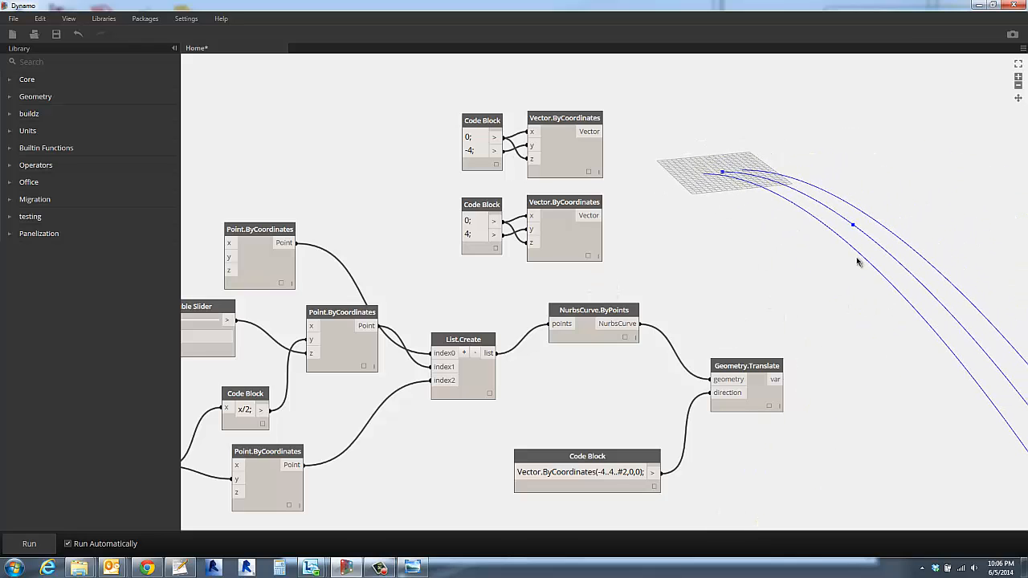
- Delete the two unused Vector.ByCoordinates nodes together with their 0/-4 and 0/4 code blocks
drag(428, 78, 684, 288)
key(Delete)
scroll(688, 291, down, 4)
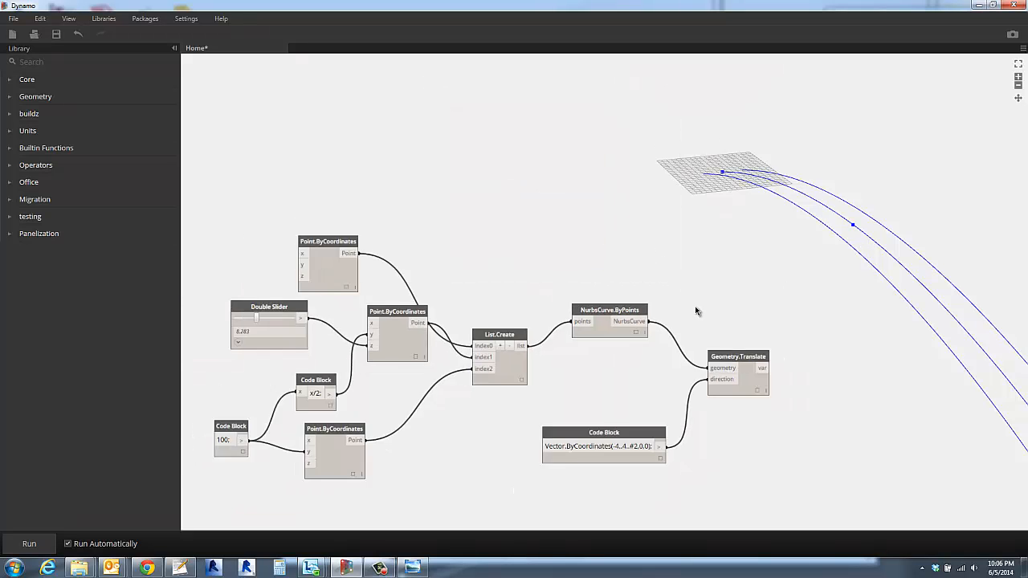
scroll(730, 342, up, 1)
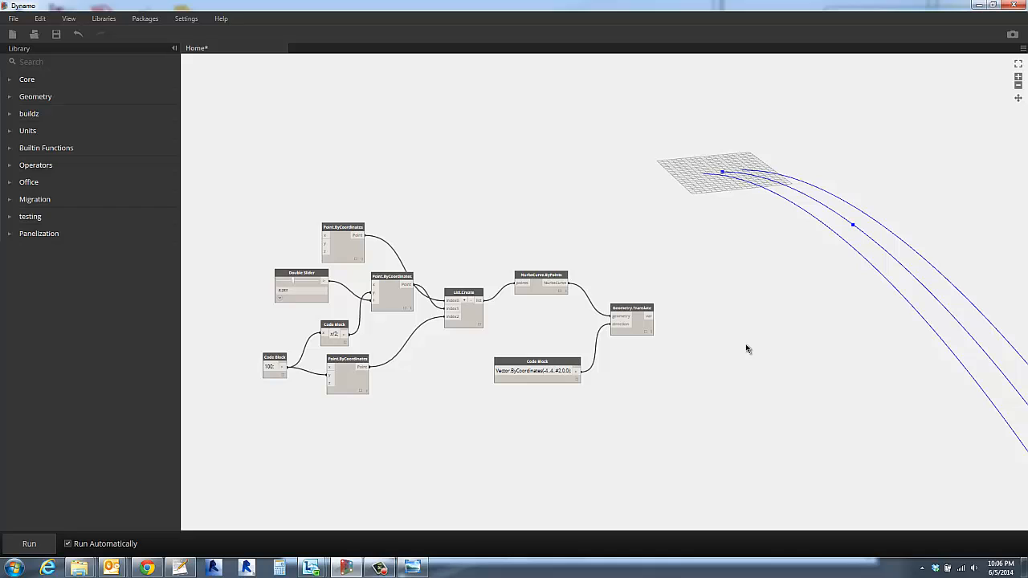
- Search the library for surface and place a Surface.ByLoft (crossSections) node beyond the Geometry.Translate node
click(52, 62)
text(surface)
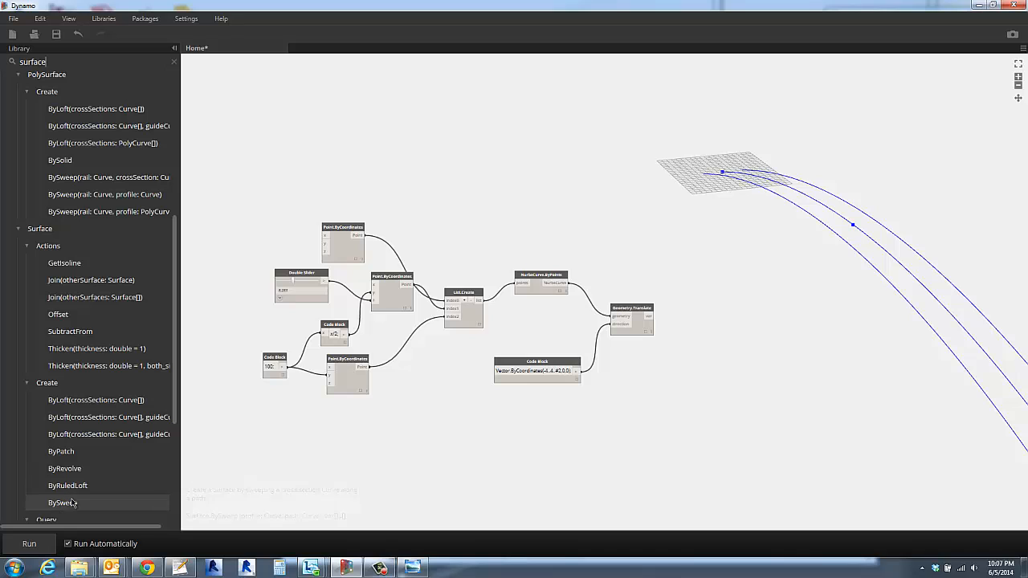
click(84, 399)
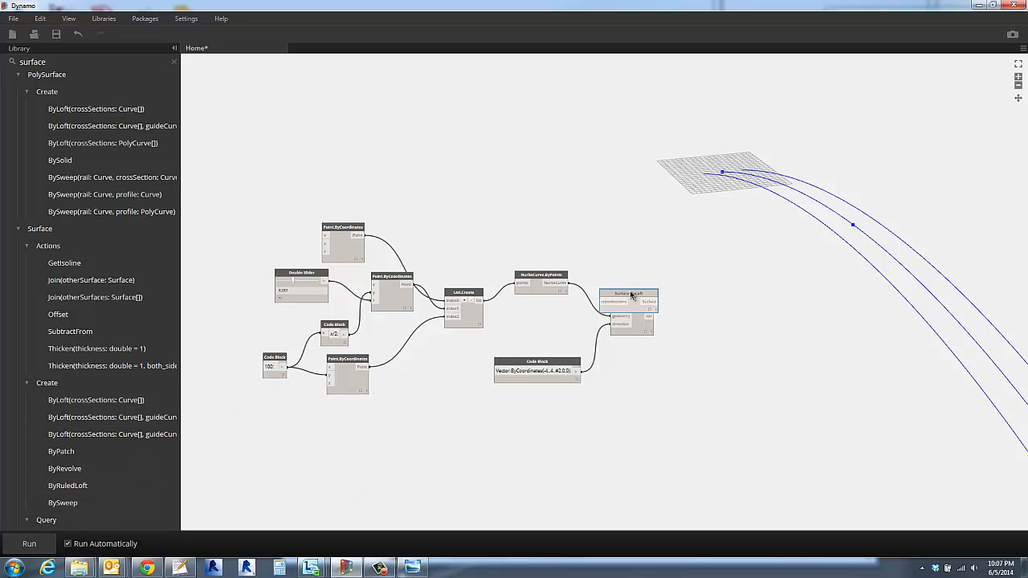
drag(632, 296, 750, 330)
scroll(726, 374, up, 5)
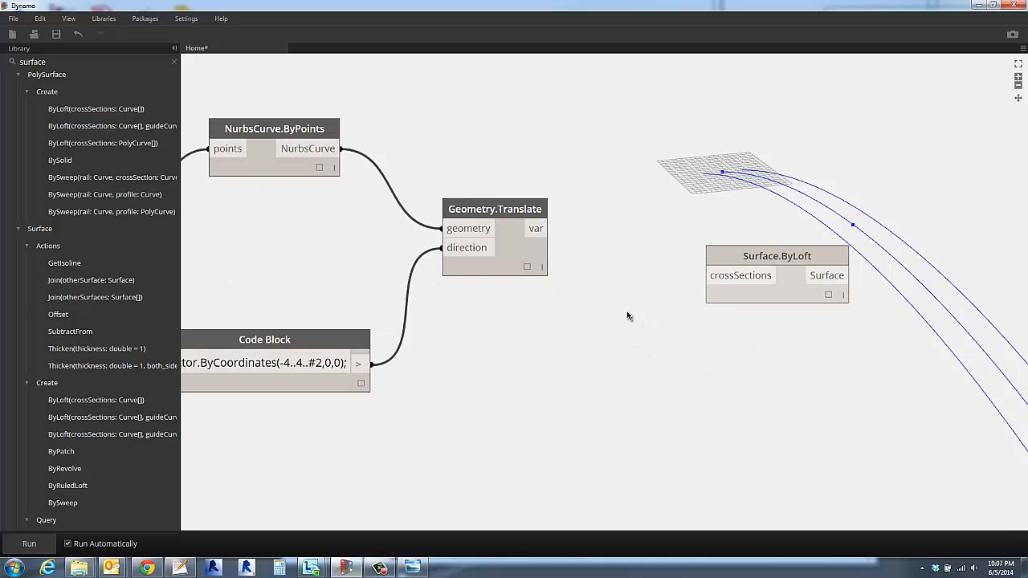
- Preview the Geometry.Translate output list and connect its var output to the crossSections input of Surface.ByLoft
click(527, 269)
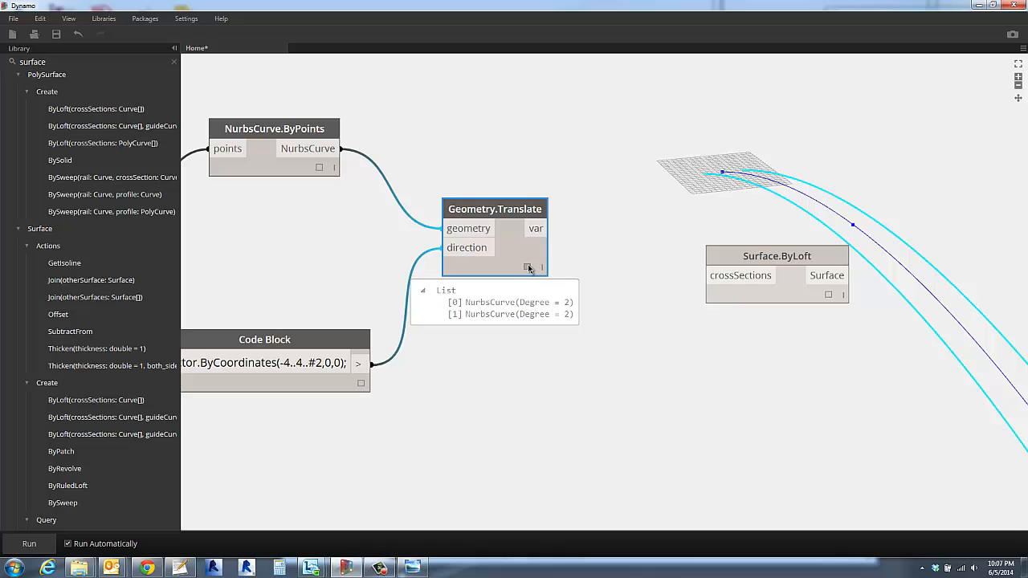
click(528, 267)
click(568, 358)
click(539, 231)
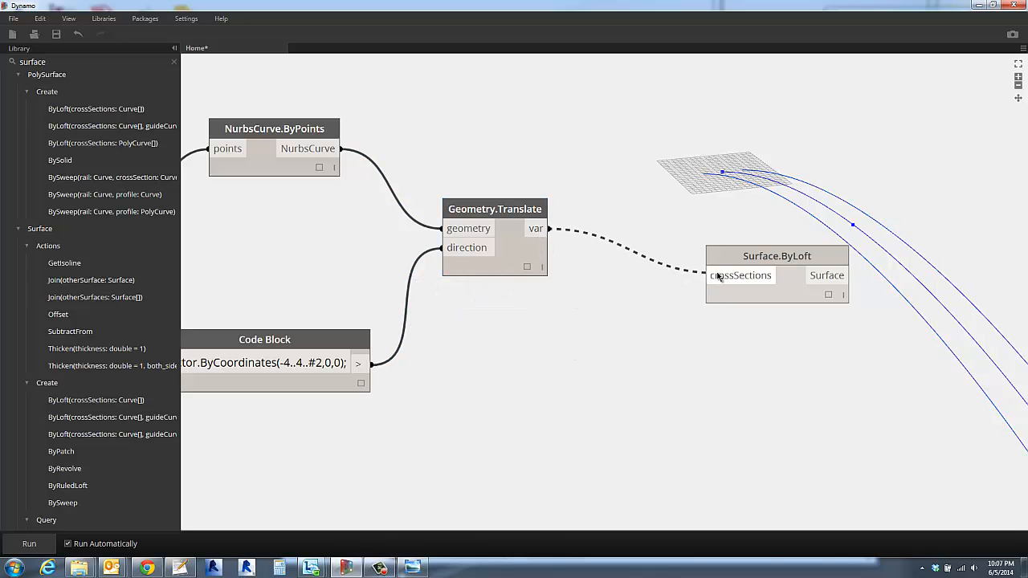
click(708, 275)
key(Escape)
- Move the Surface.ByLoft node closer to Geometry.Translate so that it no longer covers the lofted bridge surface
scroll(656, 363, down, 5)
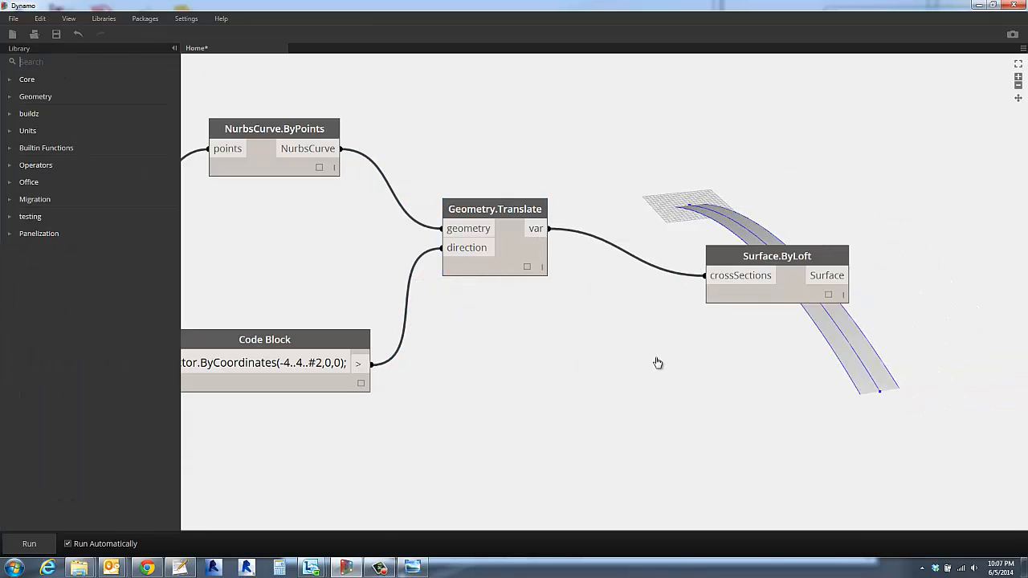
middle_drag(656, 363, 608, 370)
mouse_move(607, 370)
right_down()
mouse_move(579, 377)
mouse_move(611, 366)
mouse_move(600, 365)
right_up()
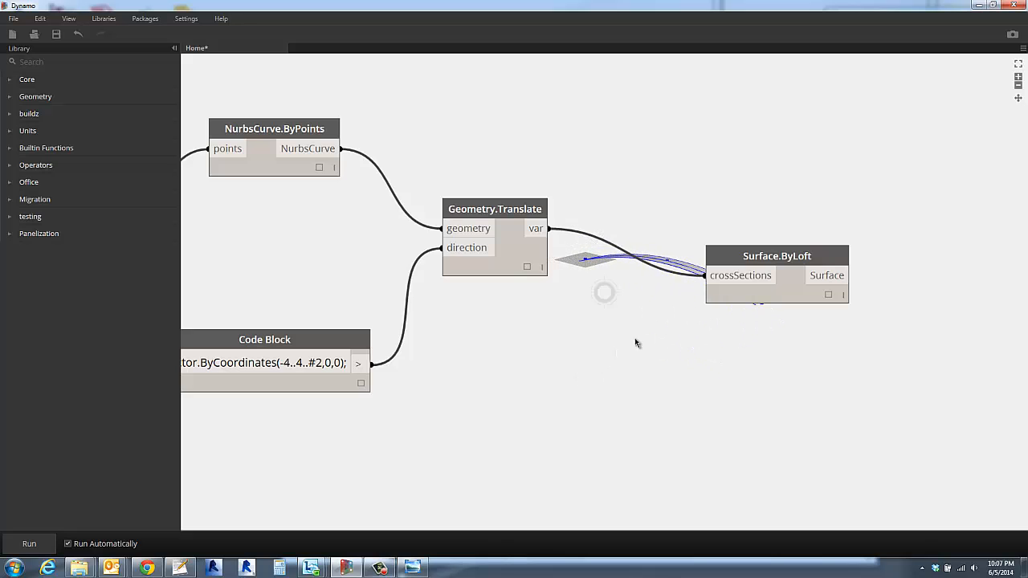
click(792, 291)
drag(783, 259, 677, 184)
right_drag(663, 311, 665, 334)
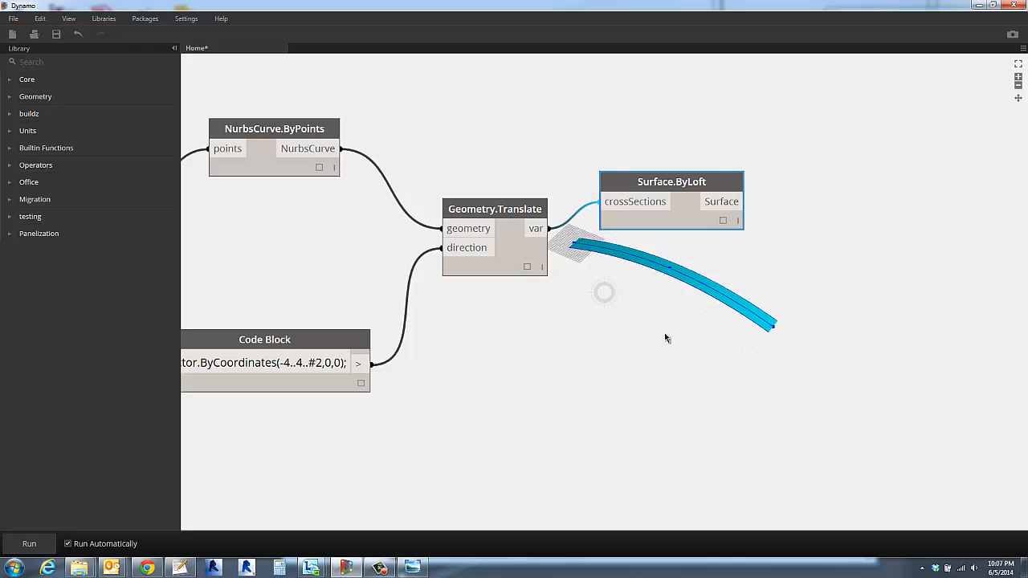
- Set the Double Slider that drives the middle point's height to 16.599 and inspect the more strongly arched surface
scroll(497, 366, down, 3)
middle_drag(497, 366, 1013, 398)
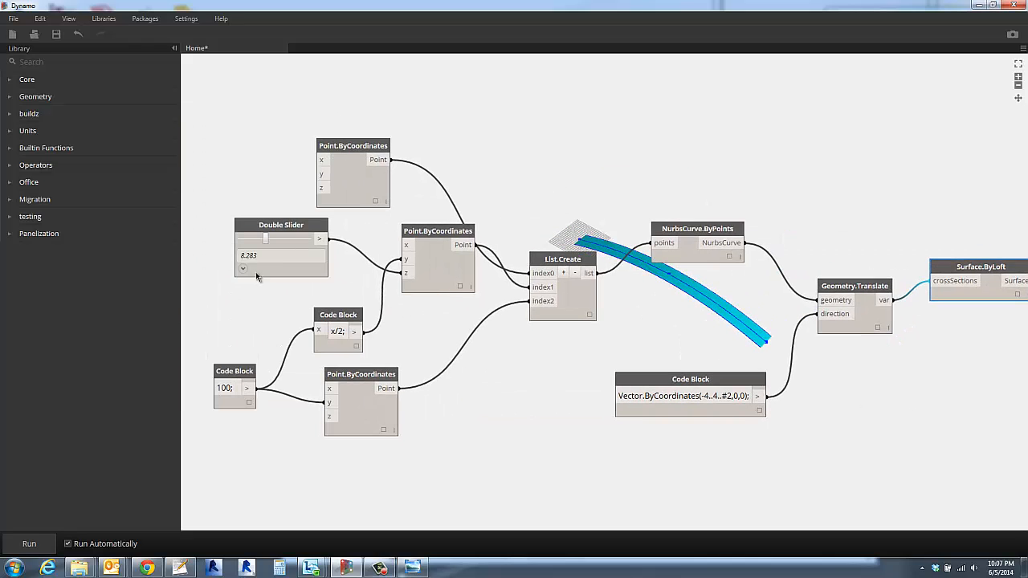
drag(274, 239, 299, 240)
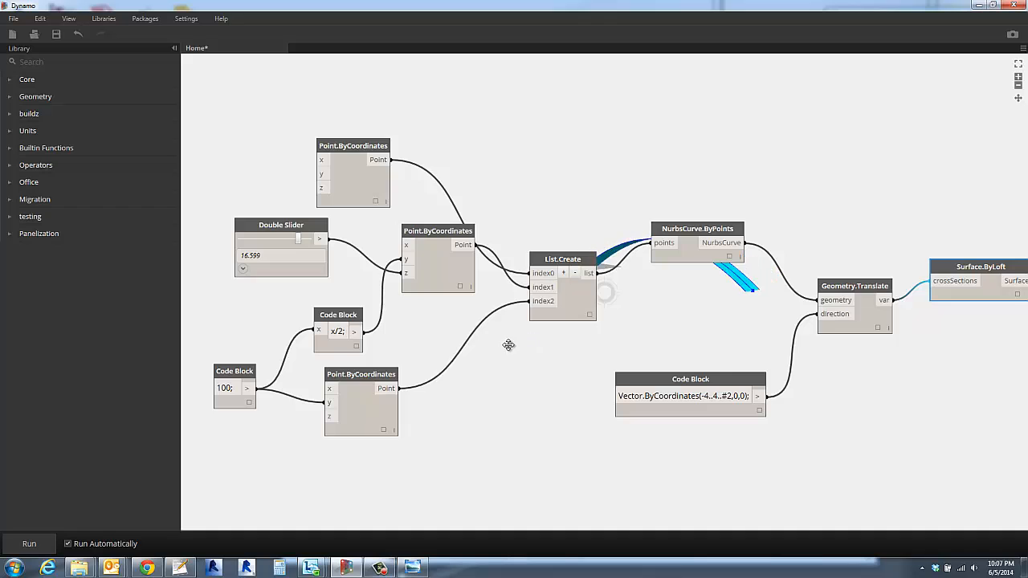
right_drag(608, 292, 661, 322)
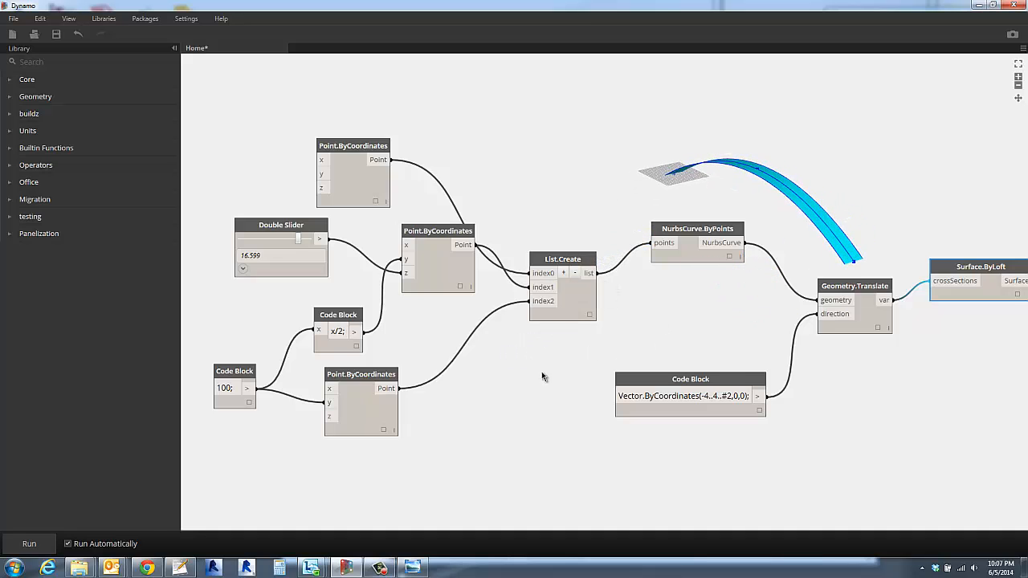
- Rearrange the middle Point.ByCoordinates node, the x/2 code block and the Double Slider to tidy their wires
drag(432, 232, 413, 273)
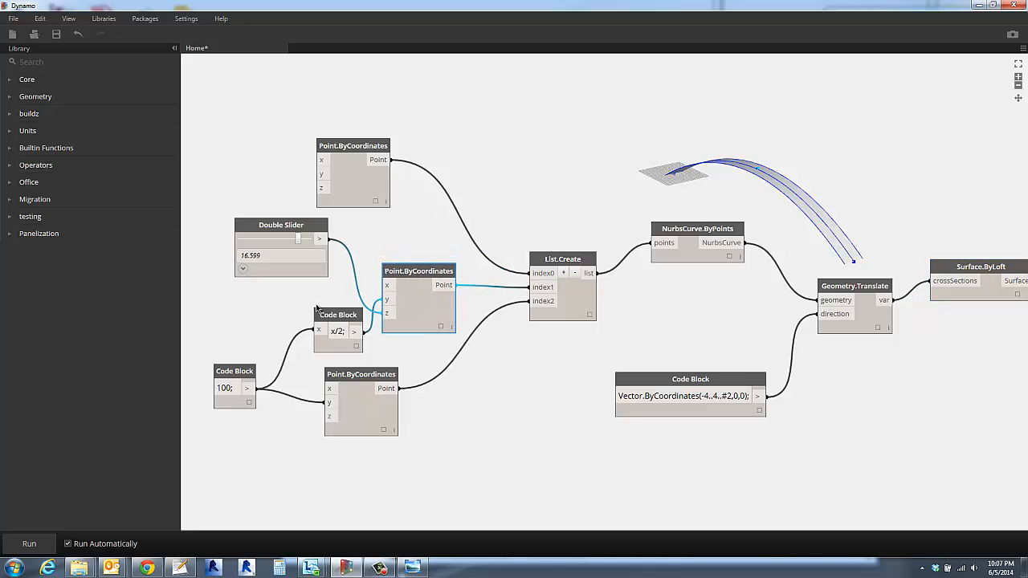
drag(319, 314, 276, 304)
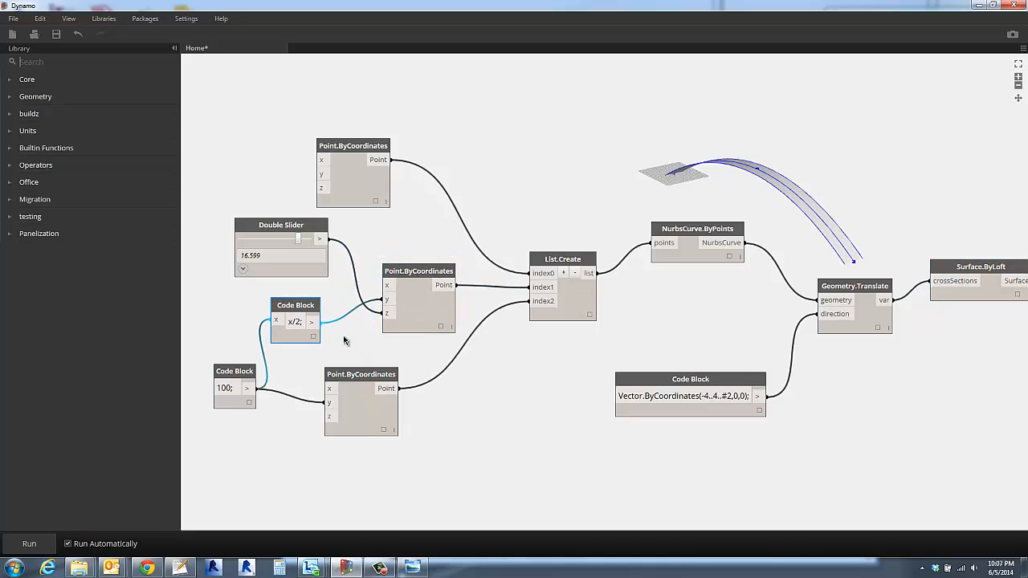
drag(277, 231, 260, 242)
- Rename the Double Slider node as WalkwayPeak
double_click(274, 239)
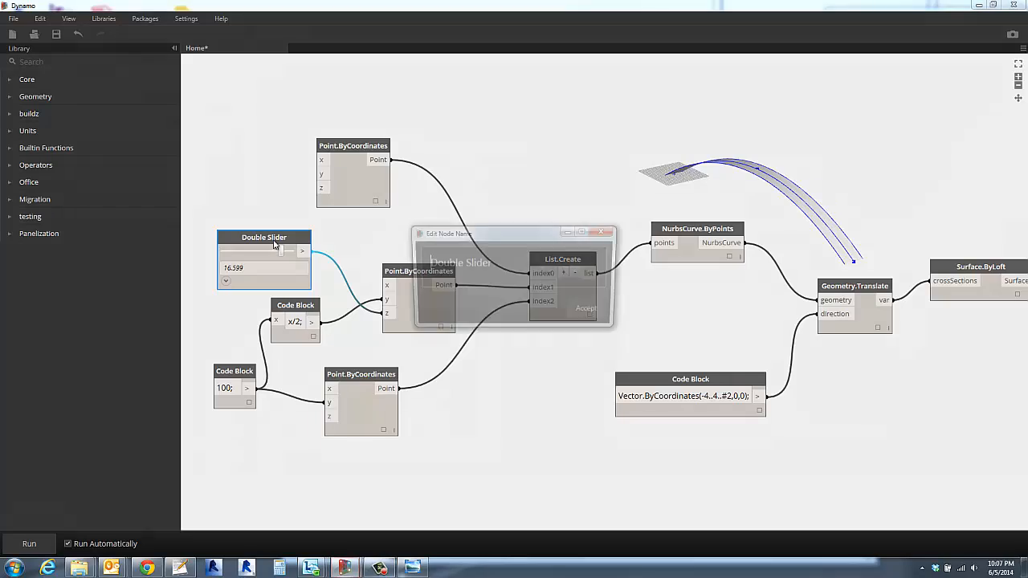
drag(508, 266, 397, 250)
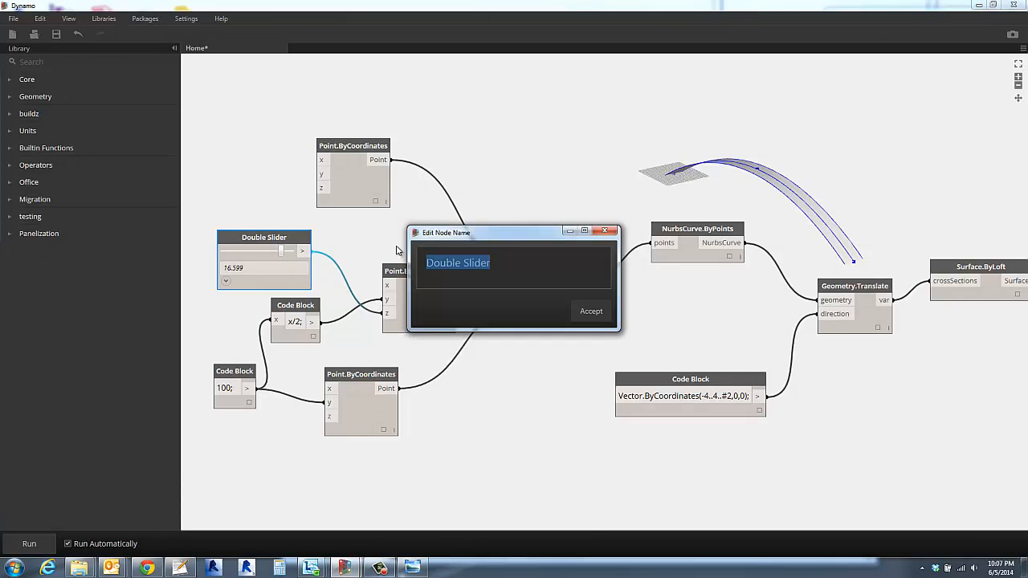
text(W)
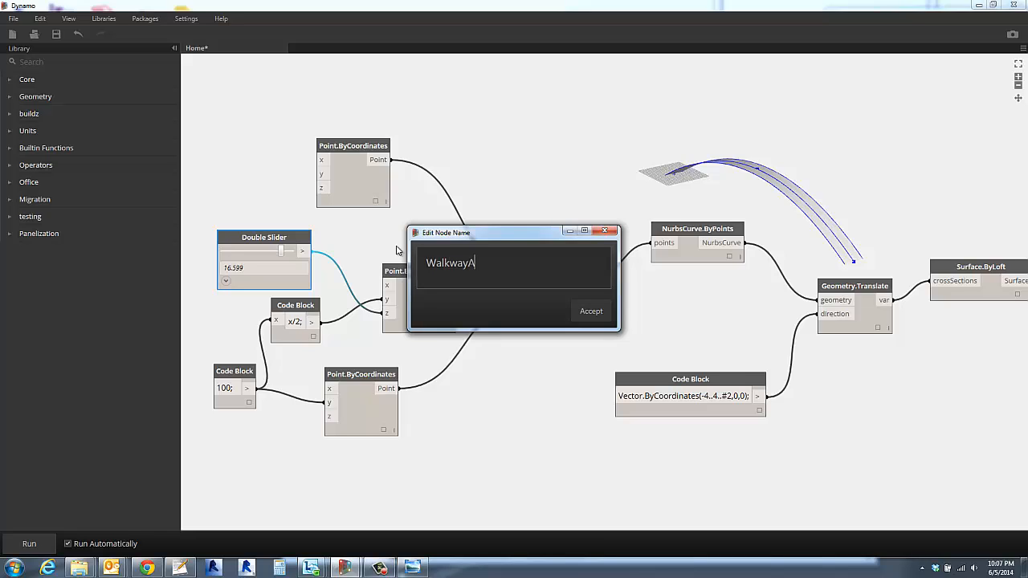
text(alkwayA)
key(BackSpace)
click(591, 310)
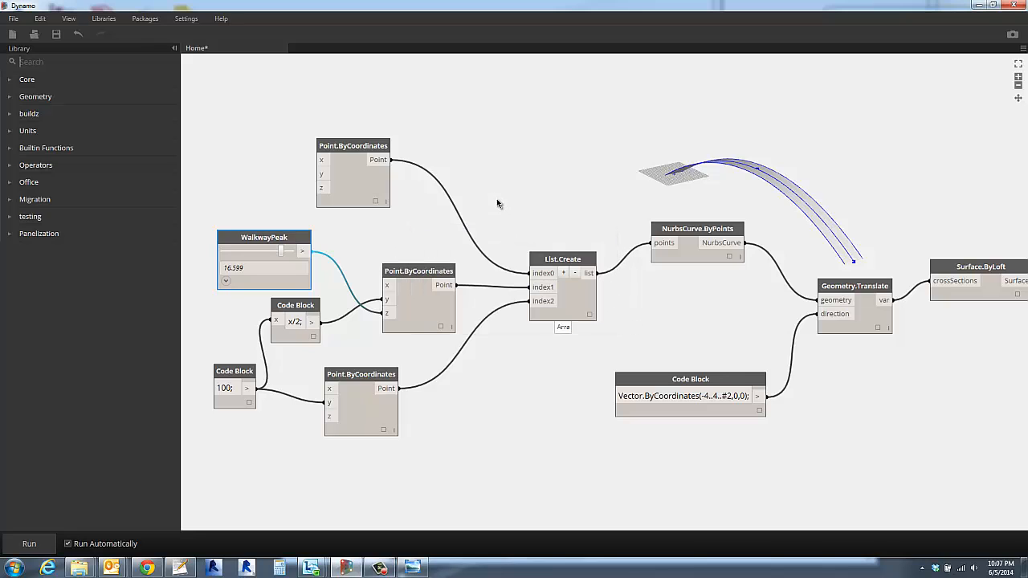
- Spread out the graph by moving the first Point.ByCoordinates node up and the 100, x/2 and end-point nodes down
scroll(483, 321, down, 2)
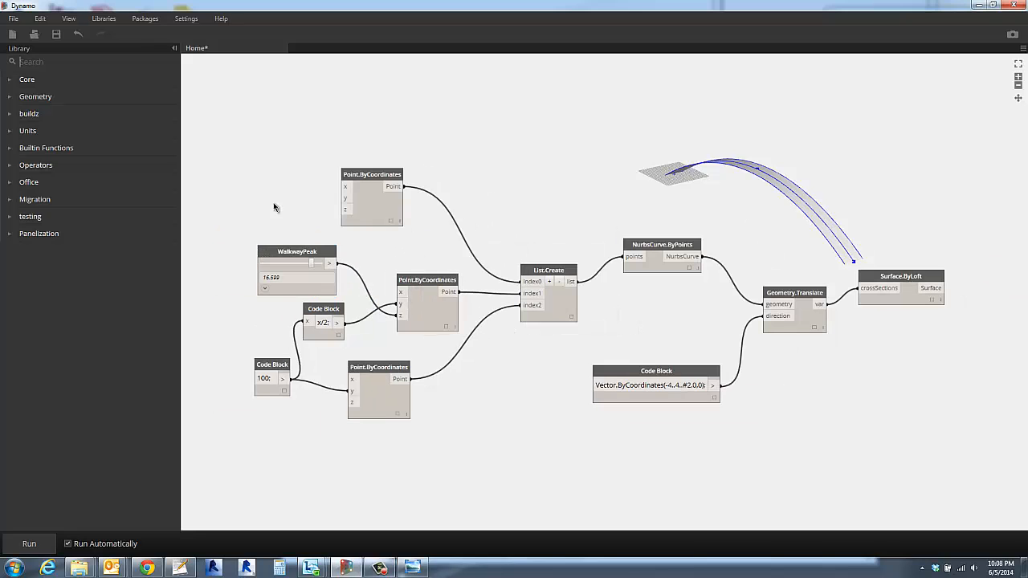
drag(369, 174, 456, 153)
click(331, 227)
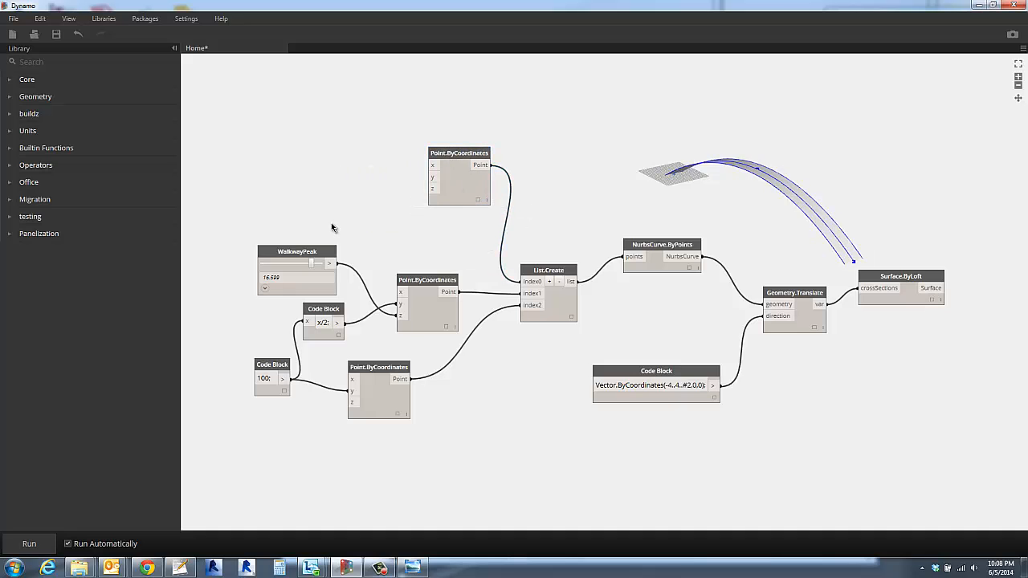
drag(219, 294, 434, 442)
drag(373, 390, 382, 447)
click(348, 329)
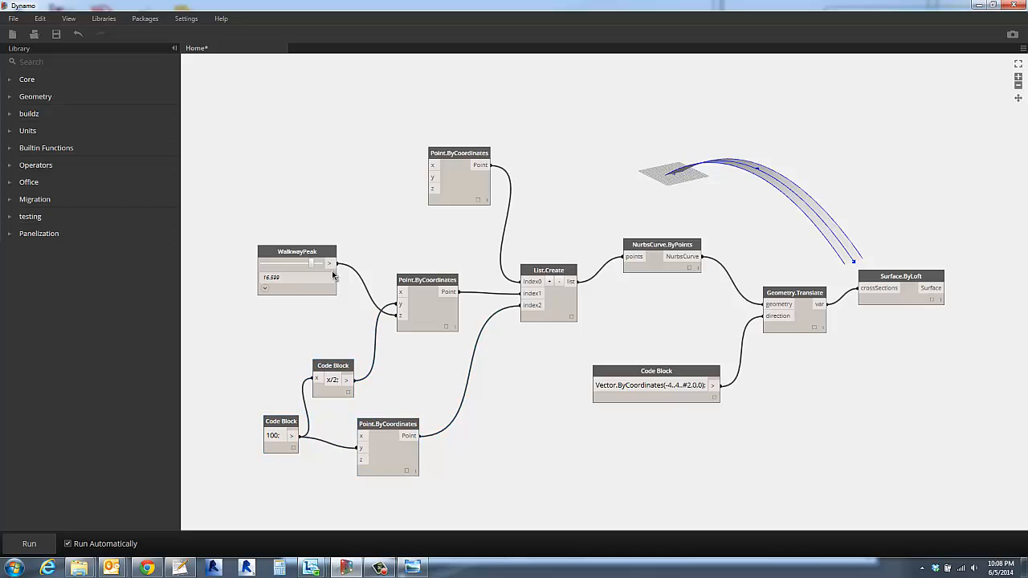
- Duplicate the WalkwayPeak slider, with the copy sitting directly above the original
mouse_move(305, 253)
mouse_down()
mouse_move(300, 306)
mouse_move(297, 254)
mouse_move(309, 239)
mouse_up()
click(357, 274)
click(279, 310)
key(ctrl+c)
key(ctrl+v)
- Rename the copied Double Slider node as WalkwaySchwing
double_click(303, 243)
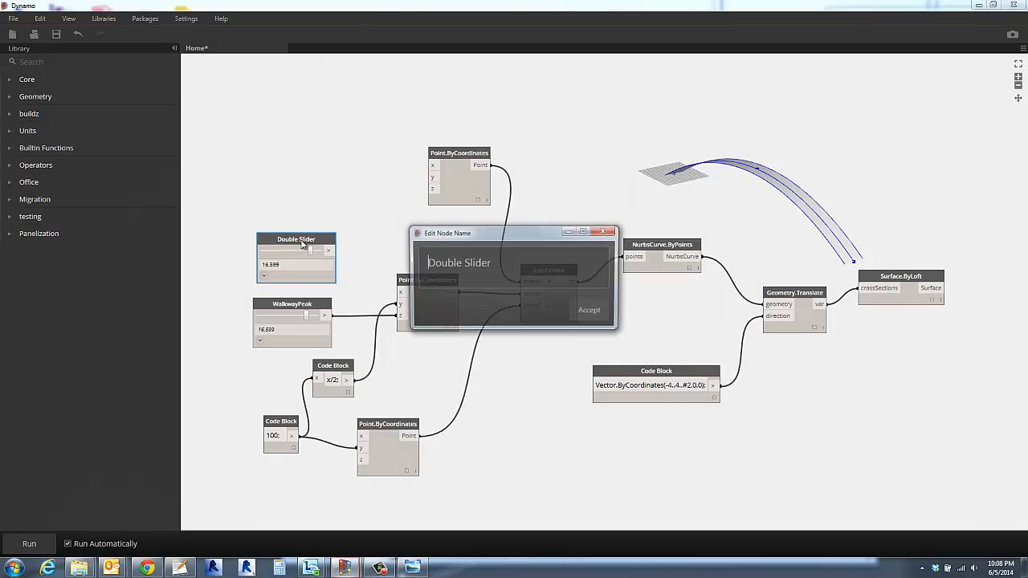
key(ctrl+a)
text(Wa)
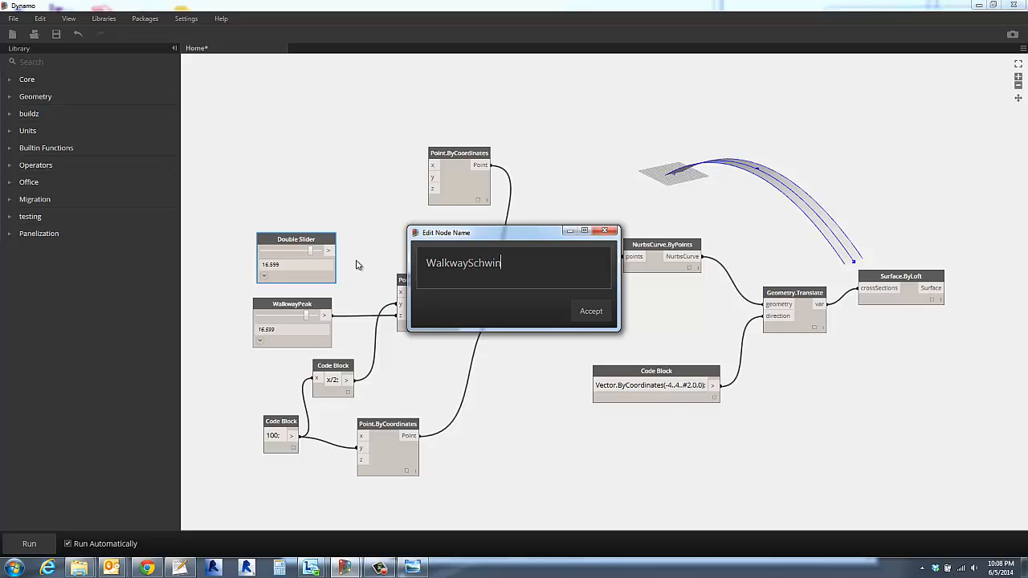
text(lkwaySchwing)
click(579, 312)
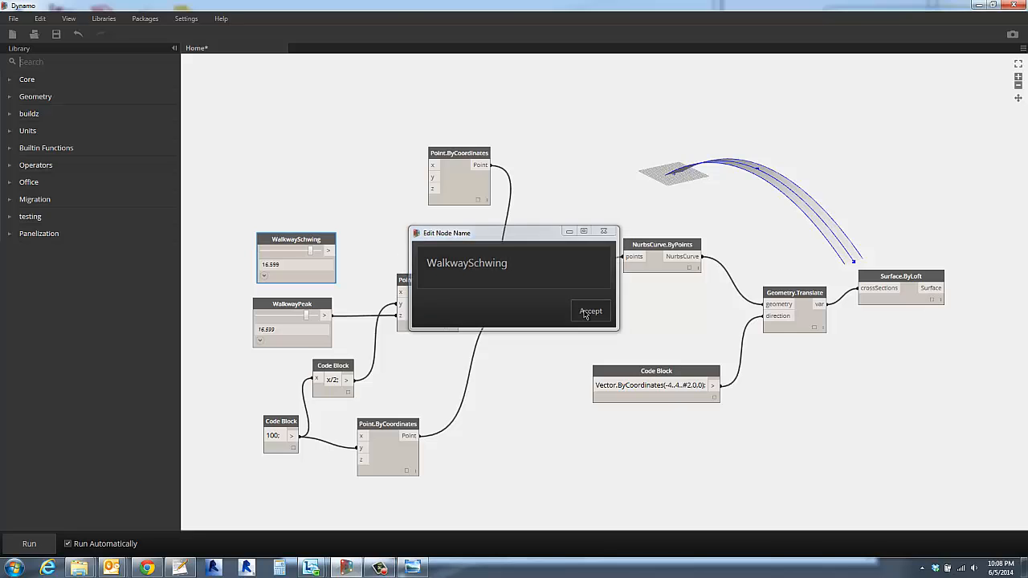
- Set the WalkwaySchwing slider's range to a minimum of -10 and a maximum of 10, and collapse its range settings
click(263, 276)
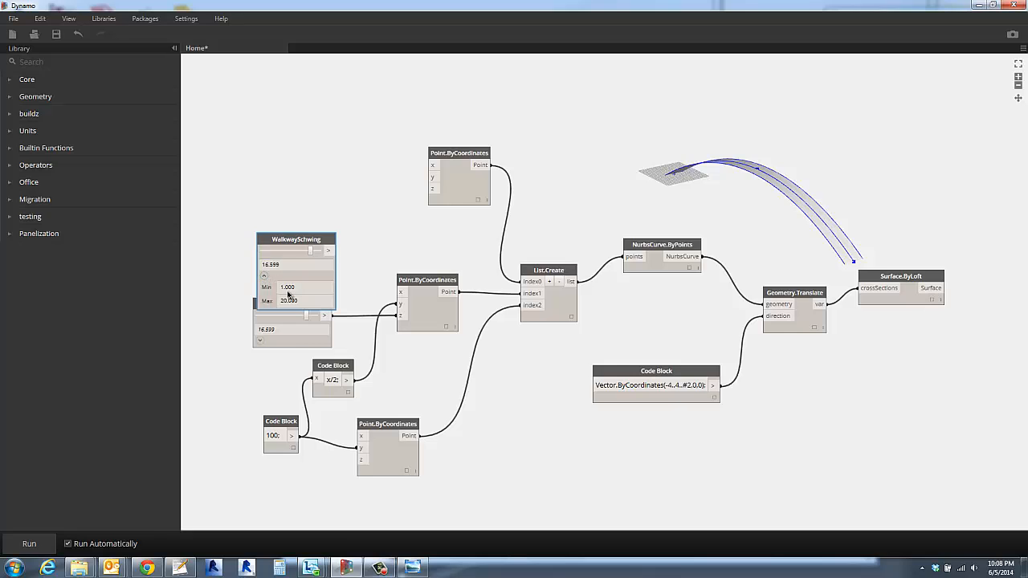
click(303, 286)
click(312, 301)
text(10)
key(Return)
scroll(277, 291, up, 5)
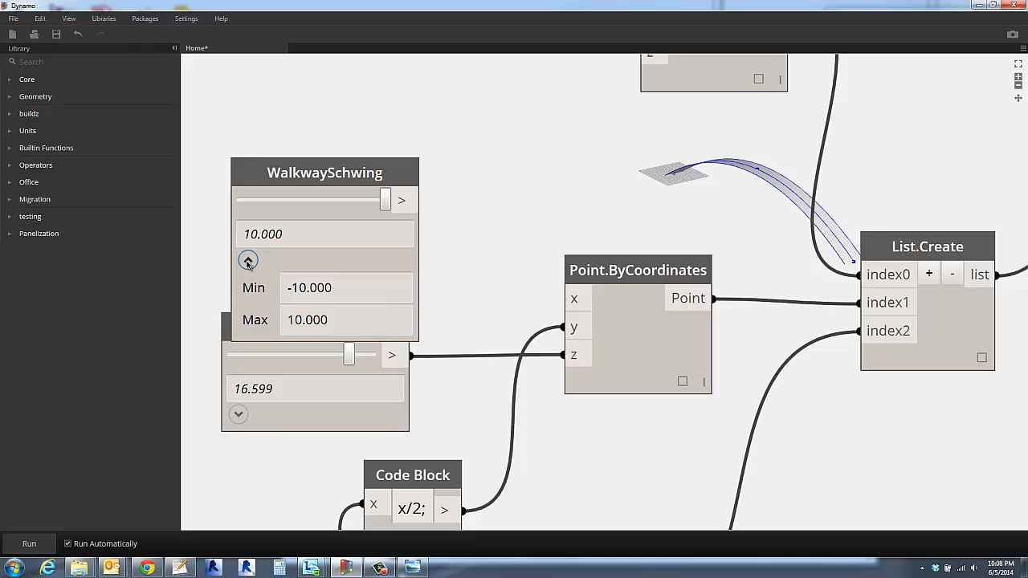
click(248, 260)
- Connect WalkwaySchwing to the x input of the middle Point.ByCoordinates node and shift that node slightly lower
click(419, 201)
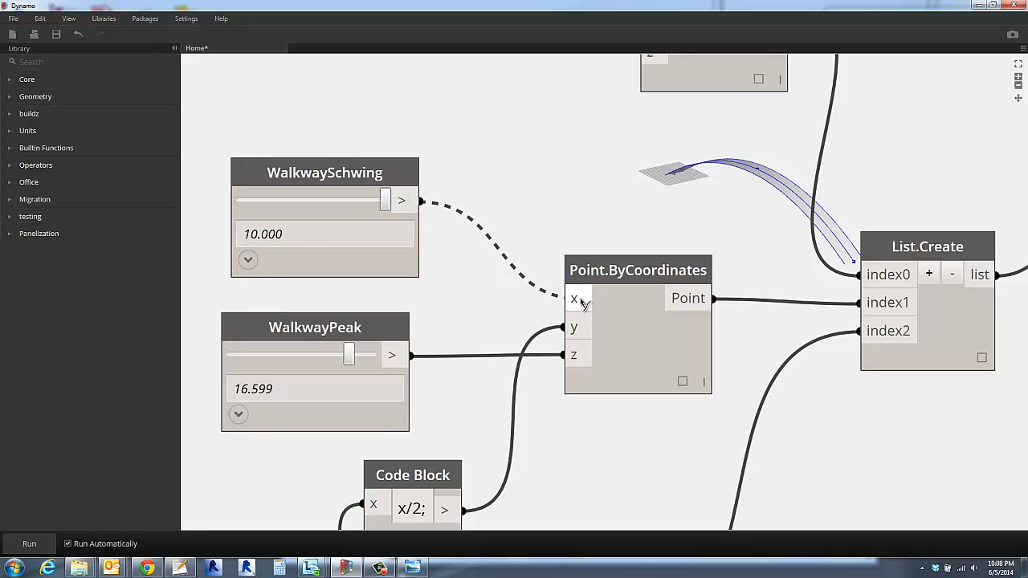
click(554, 297)
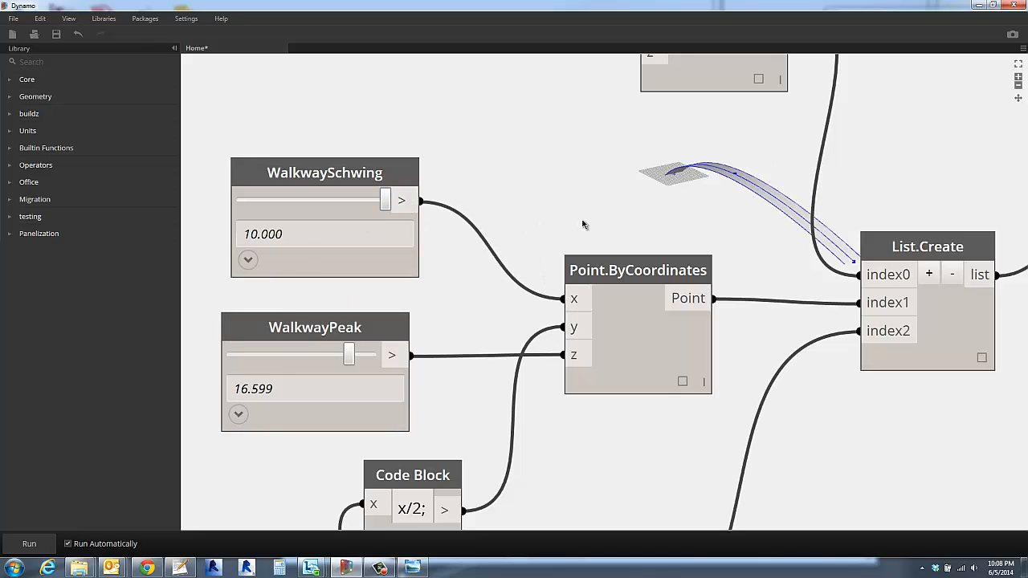
right_drag(744, 140, 729, 186)
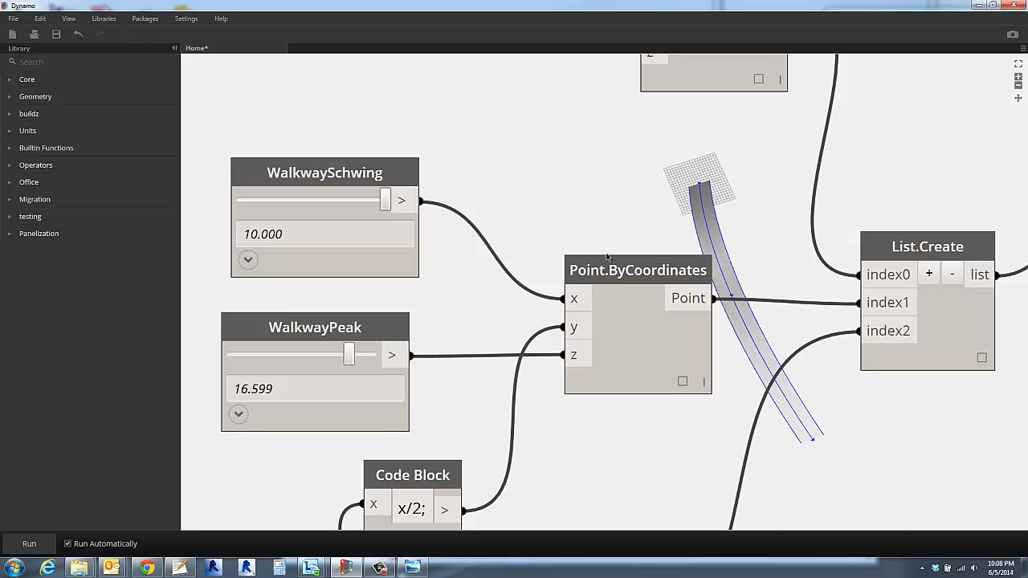
drag(594, 304, 566, 360)
click(580, 268)
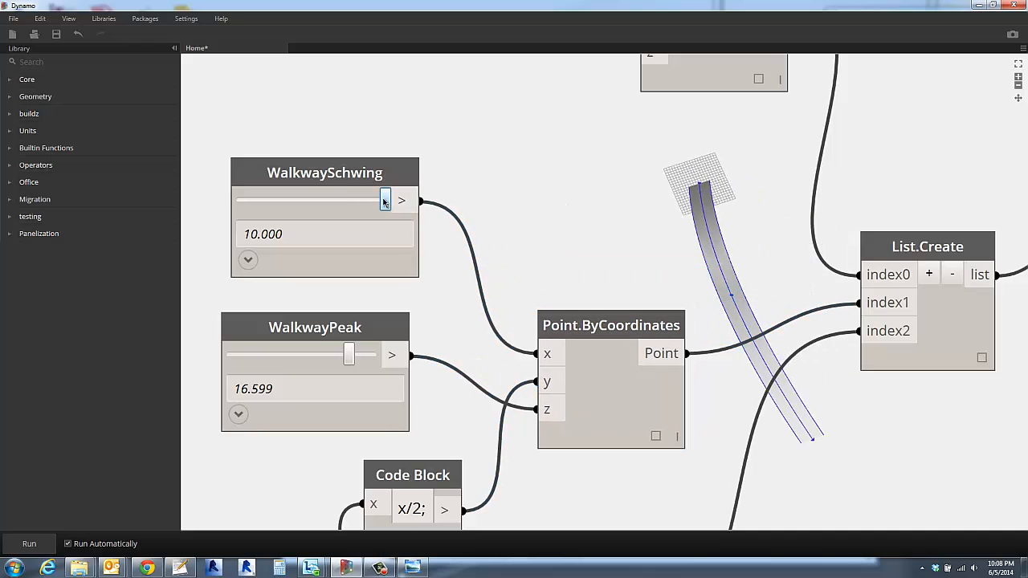
- Set the WalkwaySchwing slider to 1.218 to reduce the walkway's sideways bend
drag(386, 202, 320, 218)
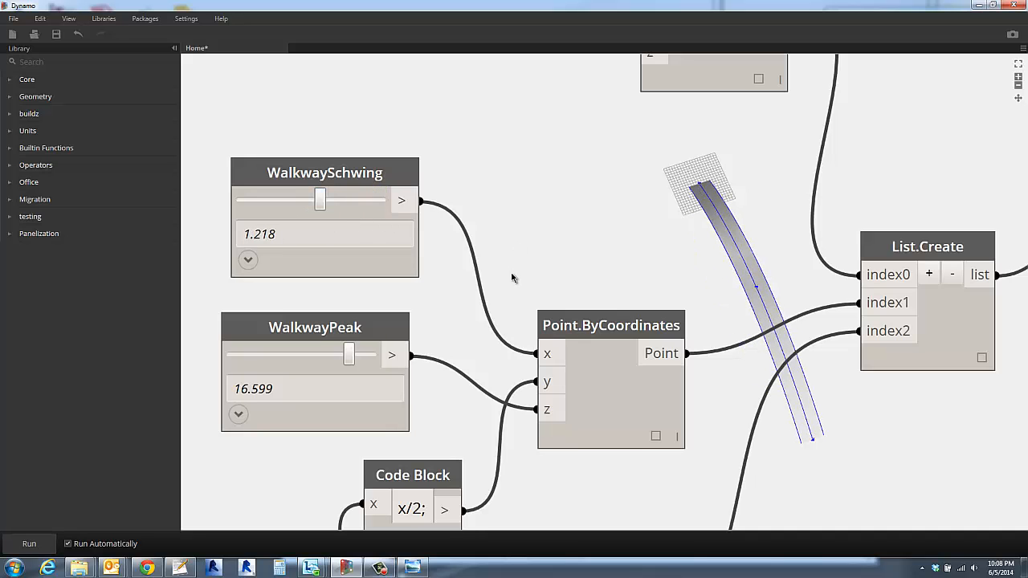
mouse_move(511, 278)
right_down()
mouse_move(527, 306)
mouse_move(541, 275)
mouse_move(530, 277)
right_up()
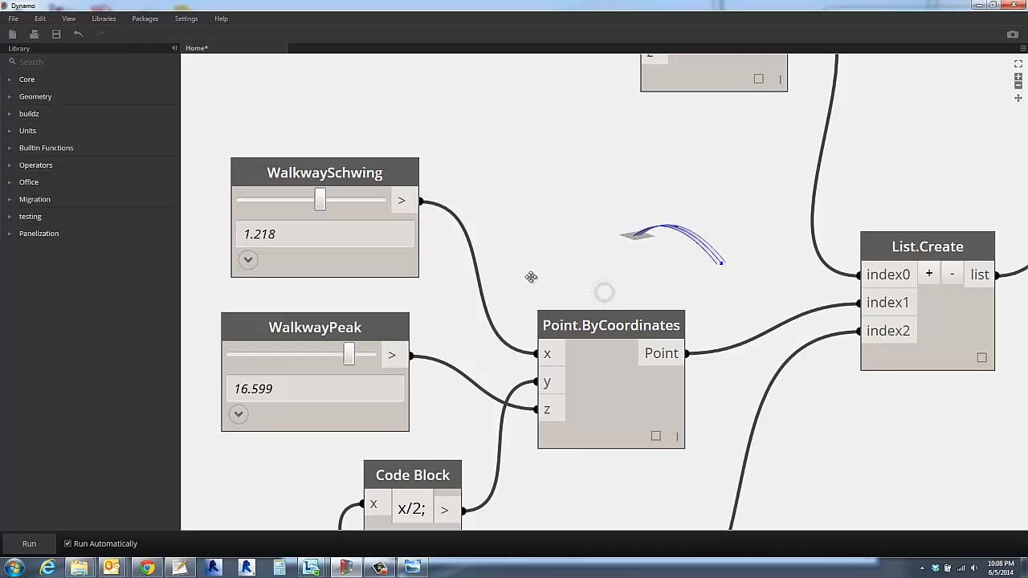
- Move both small Code Block nodes and the three Point.ByCoordinates nodes closer together for a more compact graph
scroll(757, 259, up, 4)
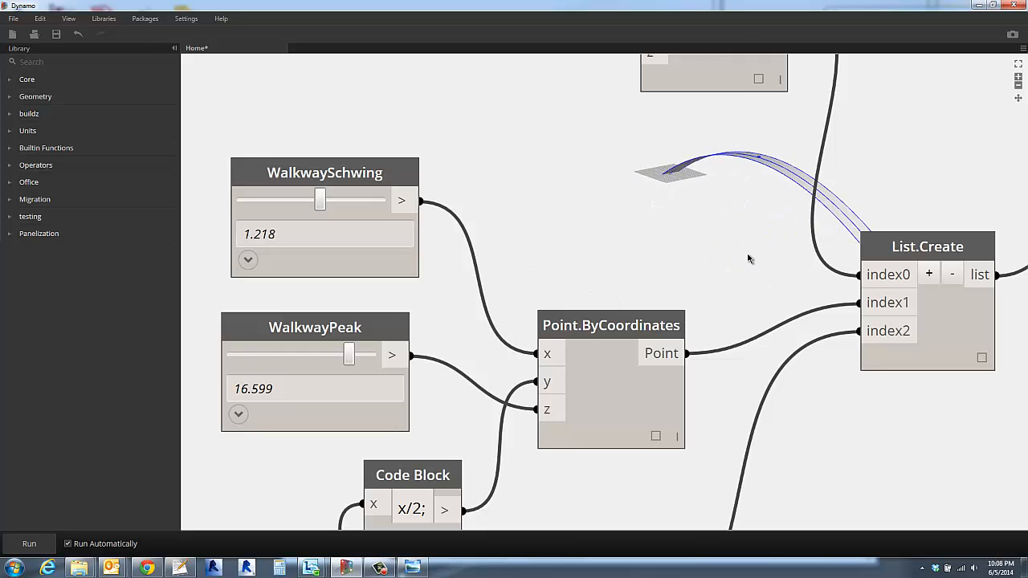
scroll(722, 277, down, 2)
scroll(623, 266, down, 4)
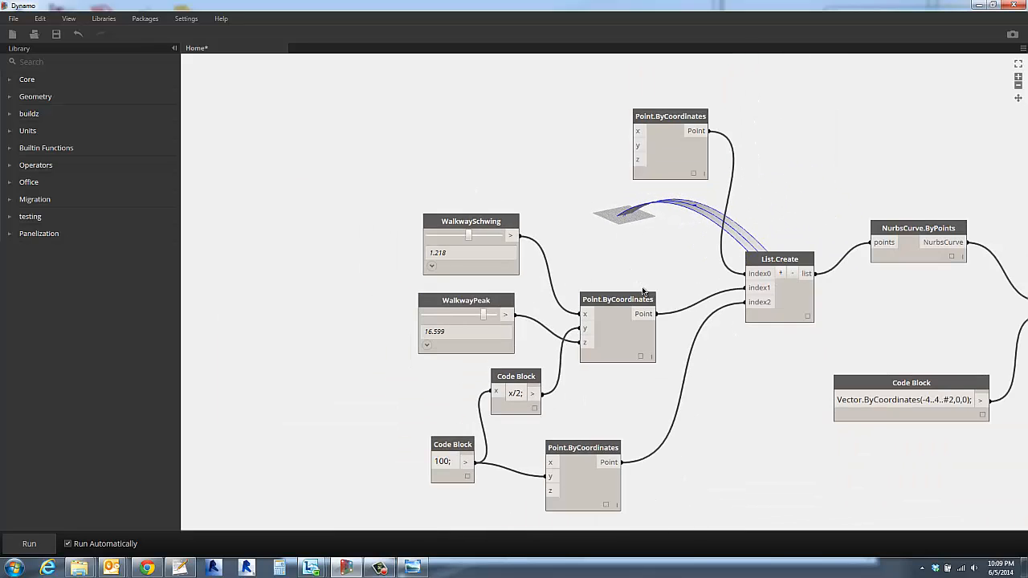
scroll(707, 354, down, 3)
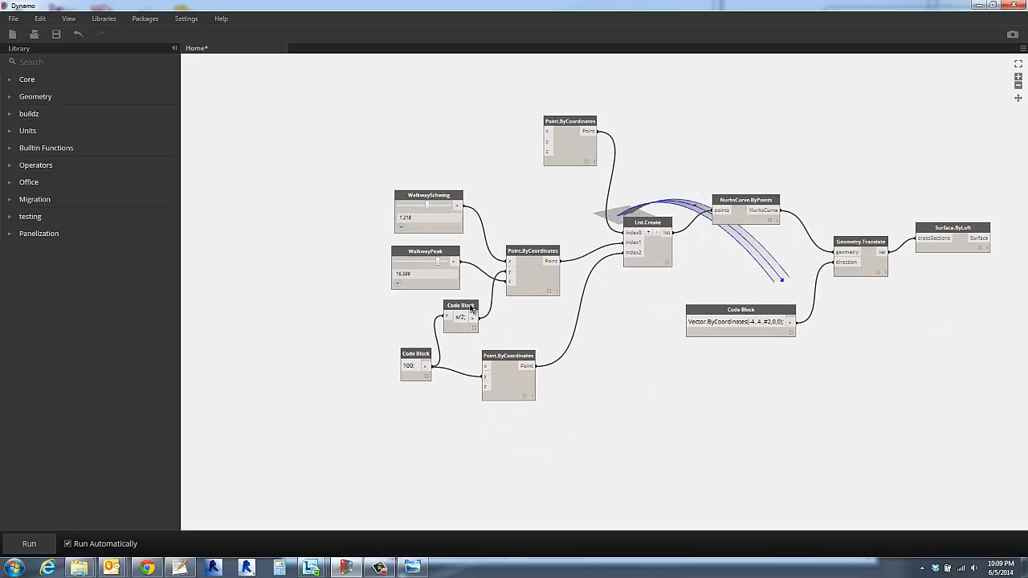
drag(471, 307, 506, 314)
drag(422, 354, 431, 333)
drag(513, 350, 570, 314)
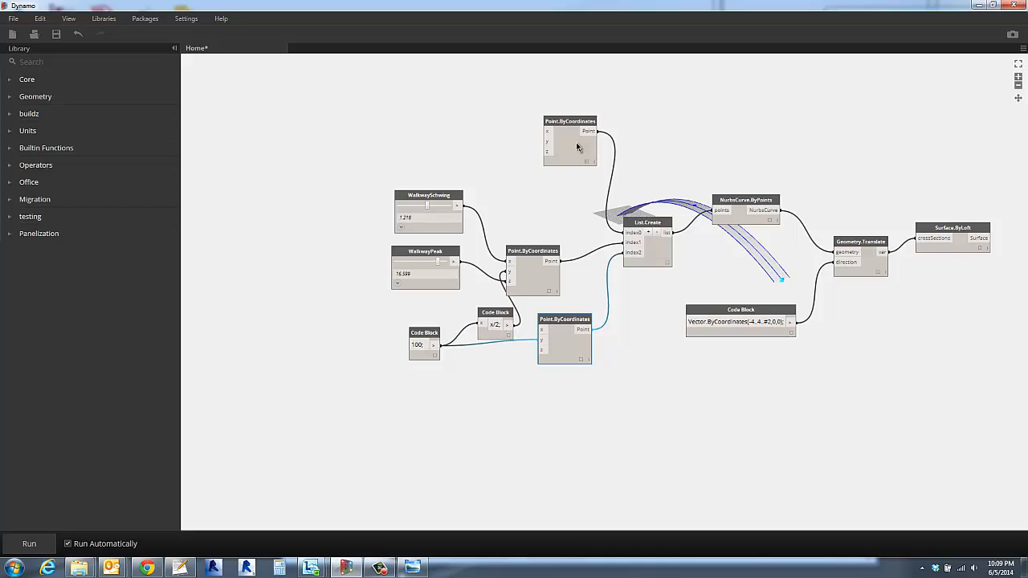
drag(531, 254, 561, 248)
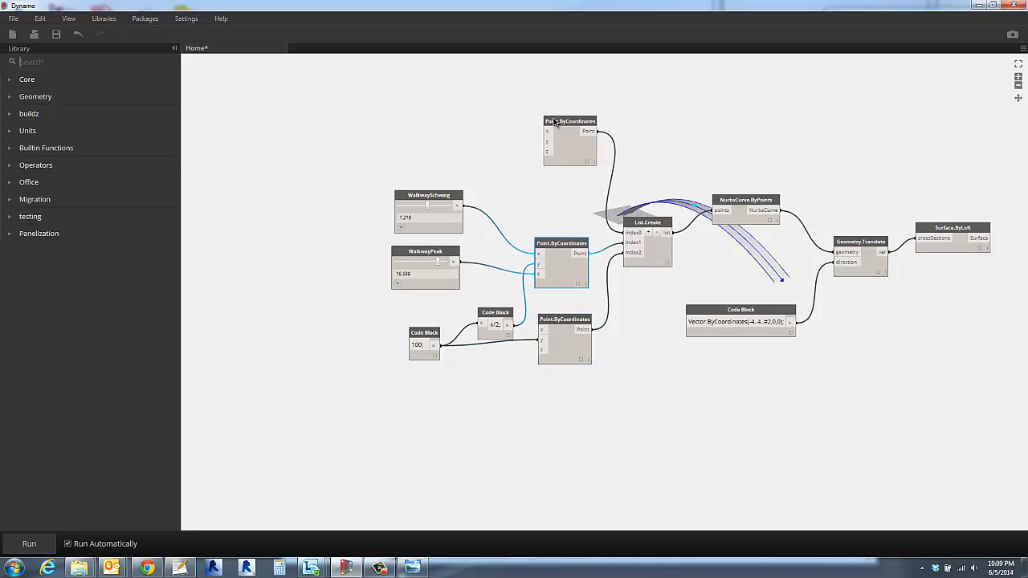
drag(552, 122, 540, 179)
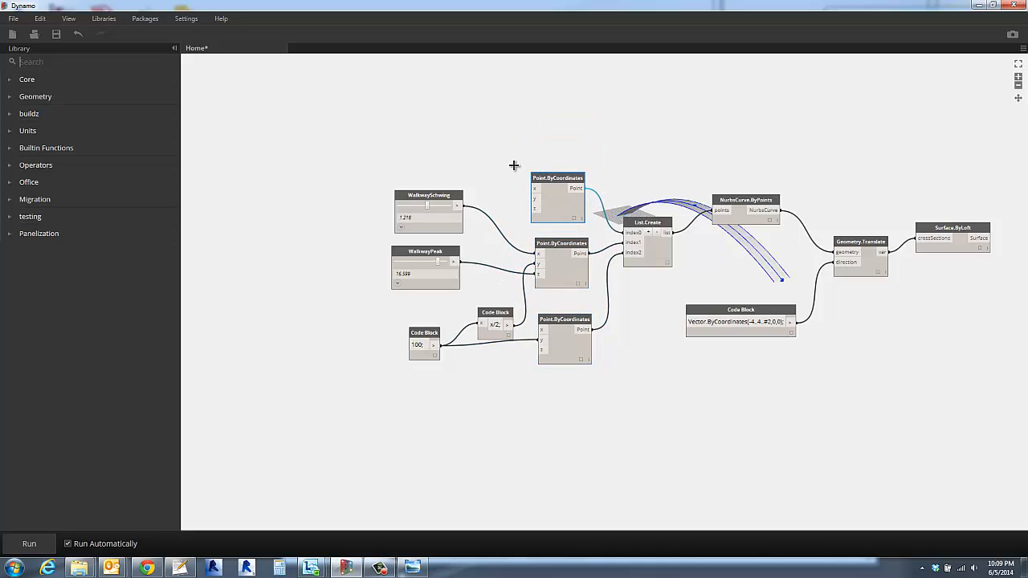
- Align the three Point.ByCoordinates nodes to their left edges and shift the group slightly up
drag(493, 133, 620, 401)
right_click(571, 132)
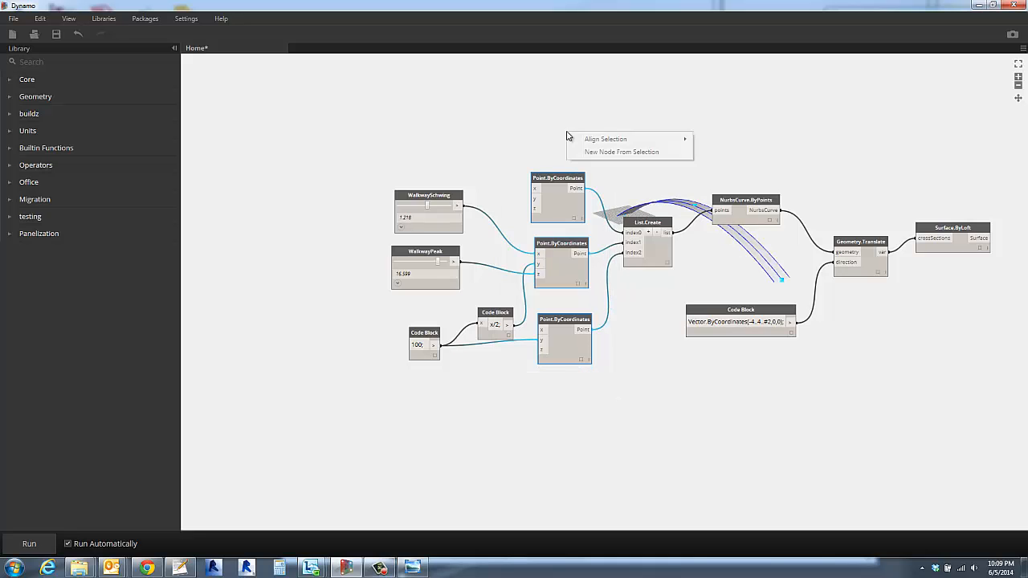
mouse_move(652, 141)
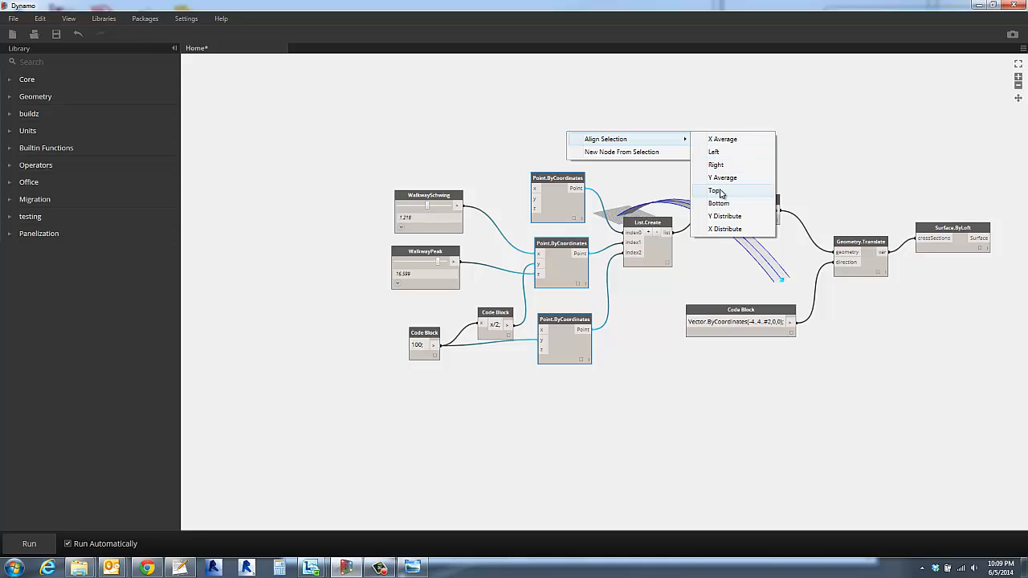
click(716, 152)
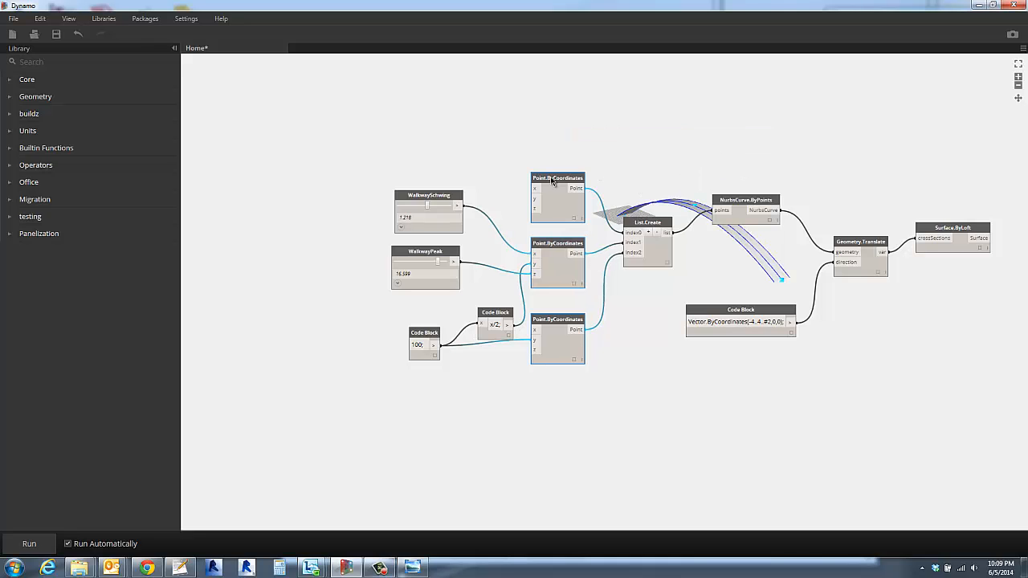
drag(552, 182, 560, 168)
- Move the x/2 Code Block up and bring the NurbsCurve.ByPoints, Geometry.Translate, Surface.ByLoft and vector Code Block nodes closer to List.Create
click(497, 312)
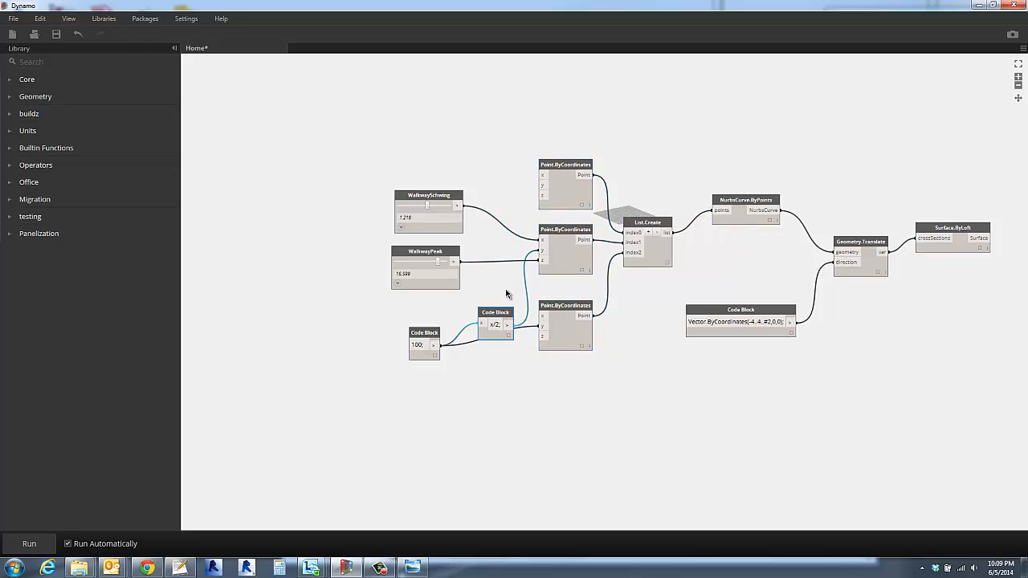
drag(506, 290, 501, 286)
click(658, 301)
middle_drag(659, 301, 575, 359)
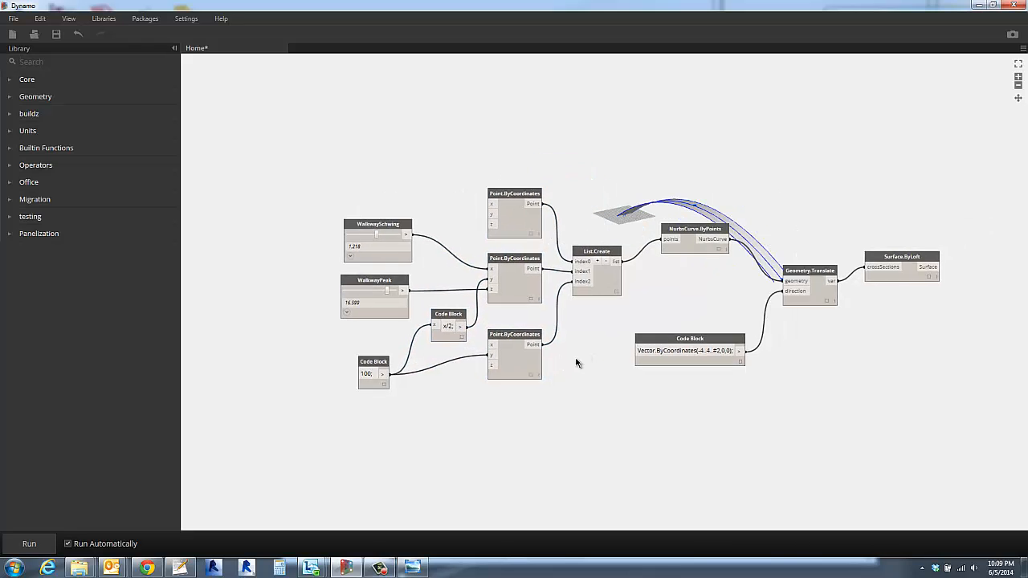
drag(648, 279, 619, 301)
drag(763, 311, 713, 294)
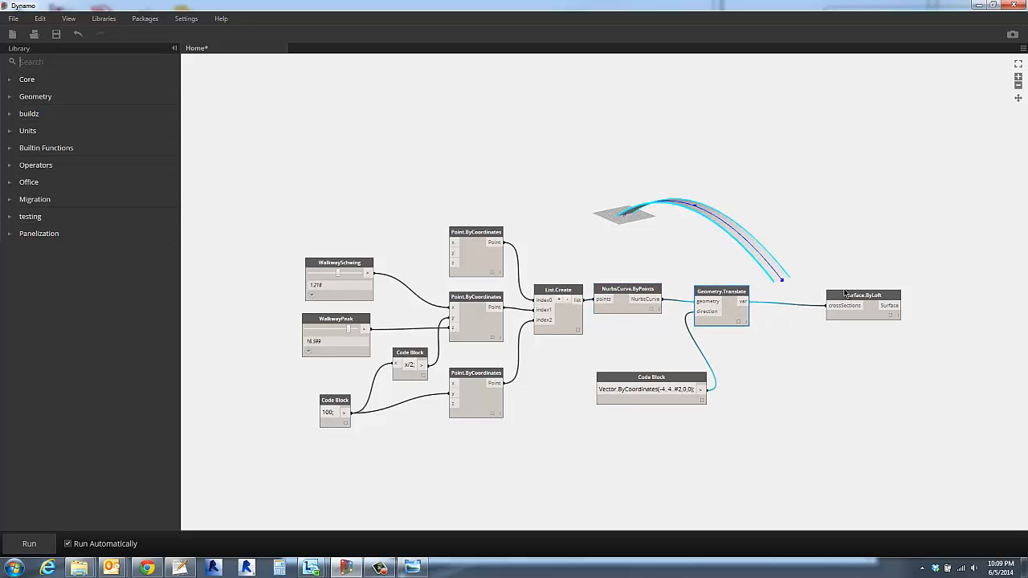
drag(847, 297, 786, 297)
drag(674, 377, 660, 354)
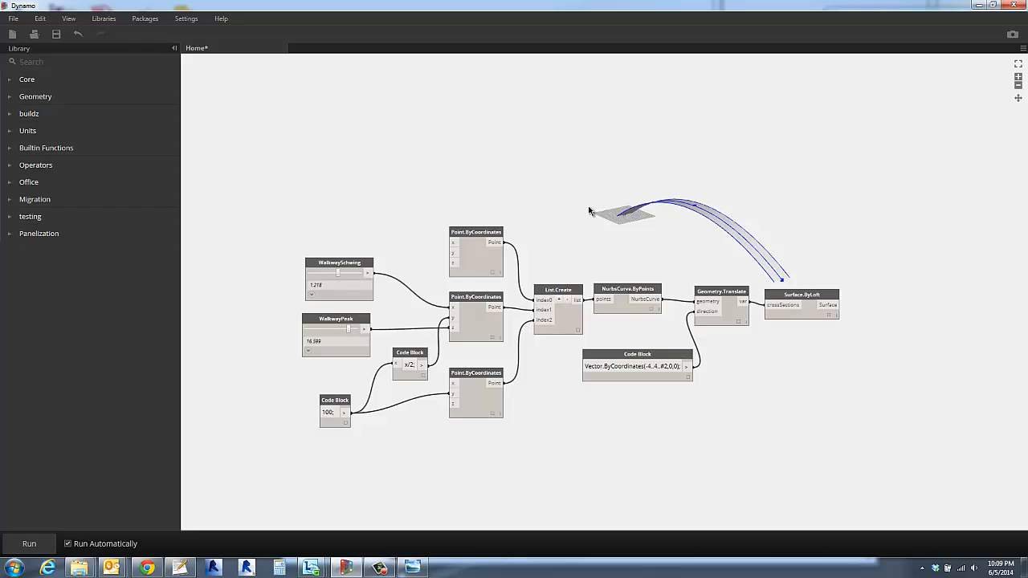
- Duplicate the walkway's curve nodes, from both sliders through NurbsCurve.ByPoints, and place the copy above the original graph
scroll(588, 207, down, 1)
middle_drag(580, 224, 585, 272)
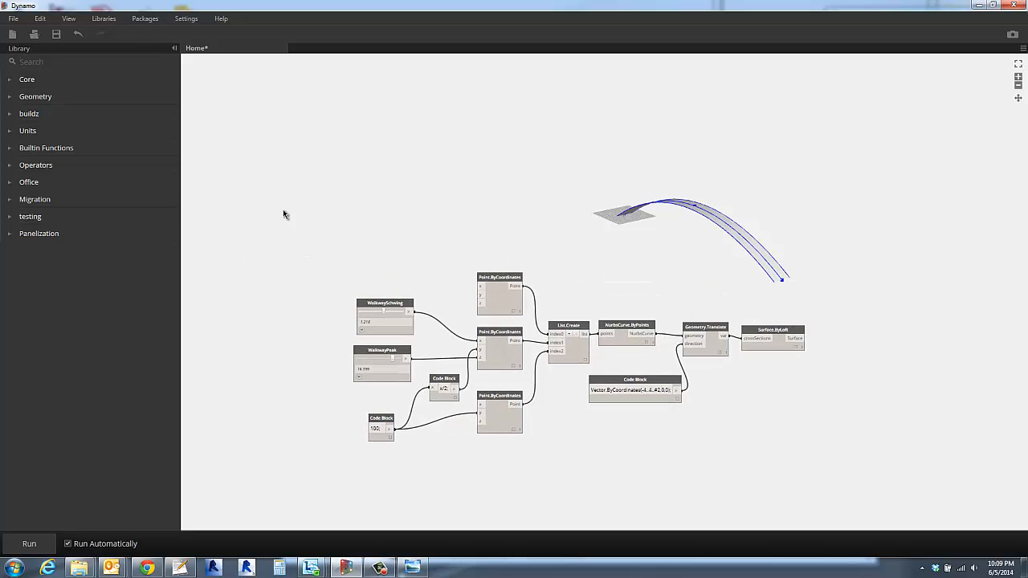
drag(314, 237, 663, 472)
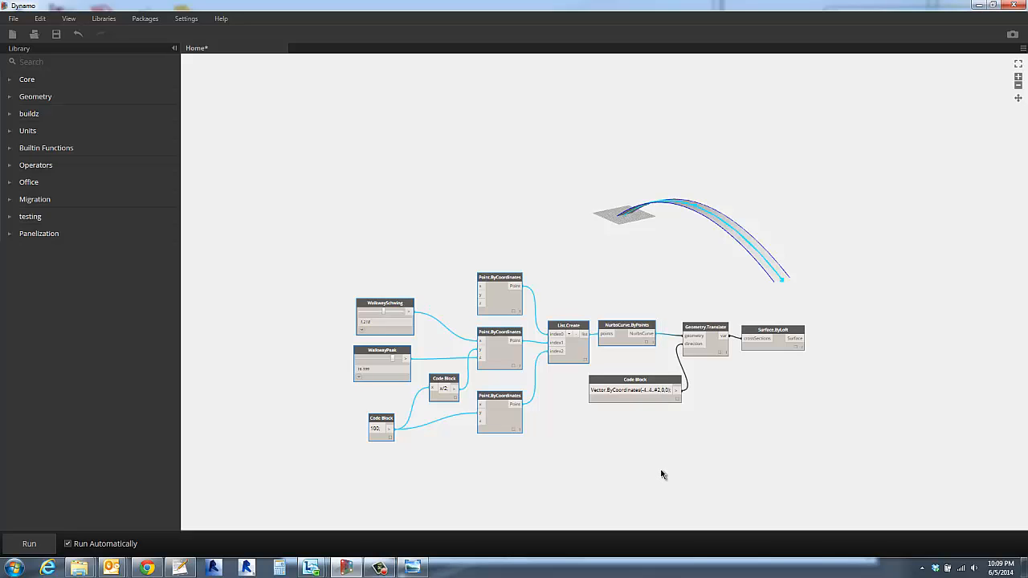
key(ctrl+v)
drag(496, 337, 509, 152)
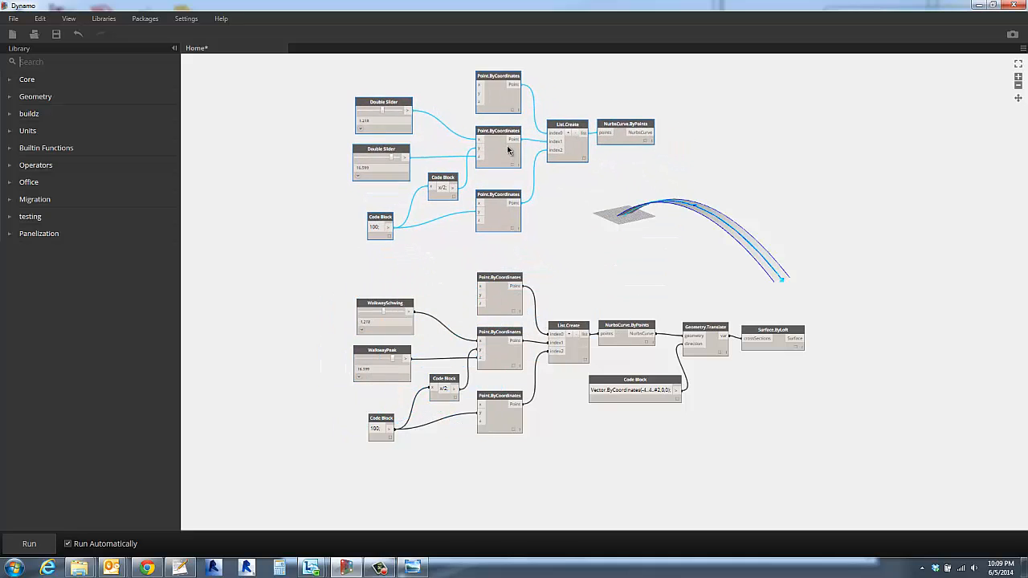
scroll(575, 195, up, 2)
middle_drag(575, 196, 567, 304)
drag(259, 110, 703, 366)
drag(474, 308, 469, 279)
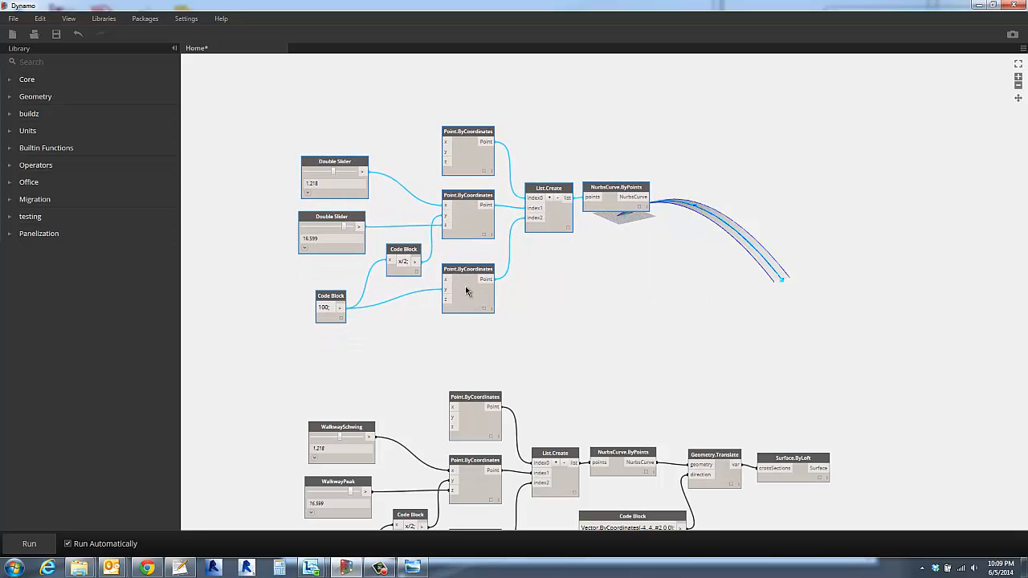
click(612, 305)
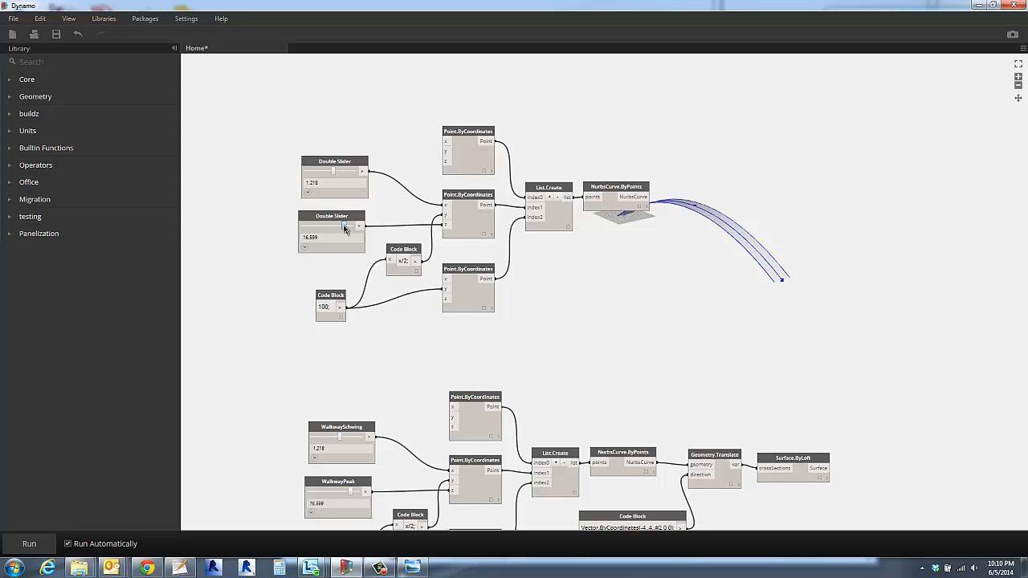
- Raise the copied height slider to 20.000 and highlight the geometry of the copied point, list and curve nodes
drag(344, 228, 368, 236)
click(470, 222)
click(570, 215)
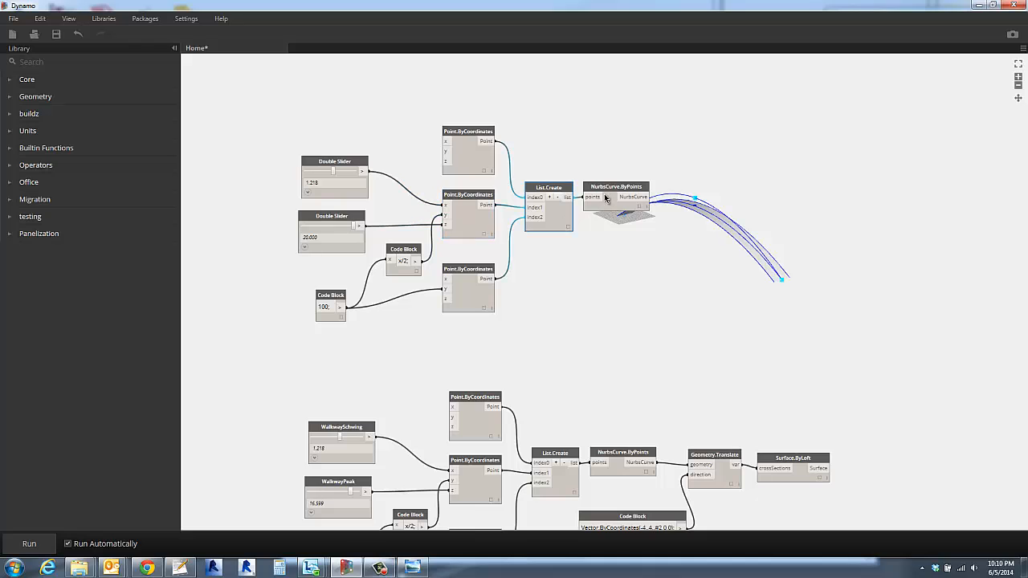
click(612, 206)
click(642, 293)
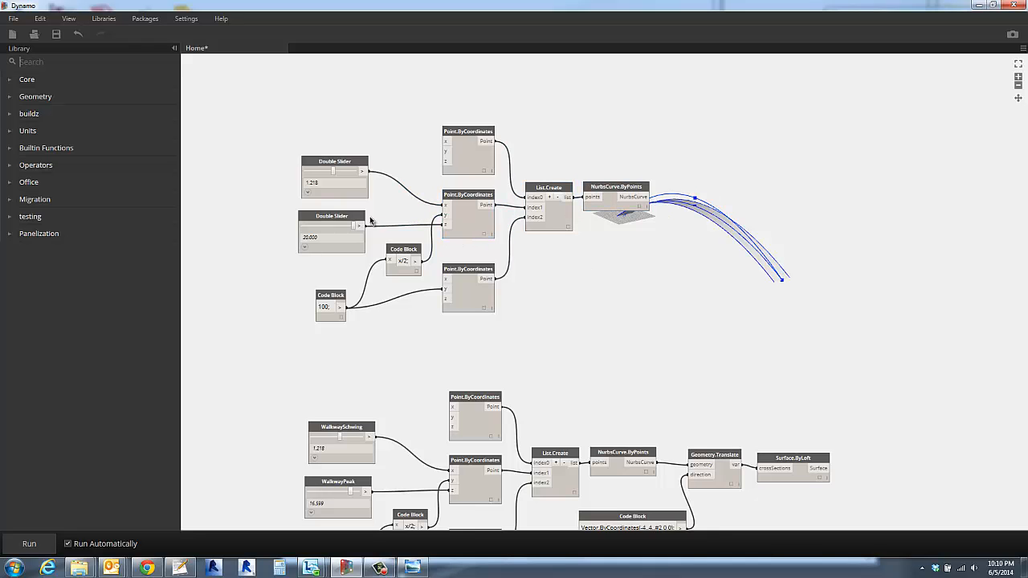
- Set the copied height slider's range to a minimum of 10 and a maximum of 100, and collapse its range settings
click(305, 247)
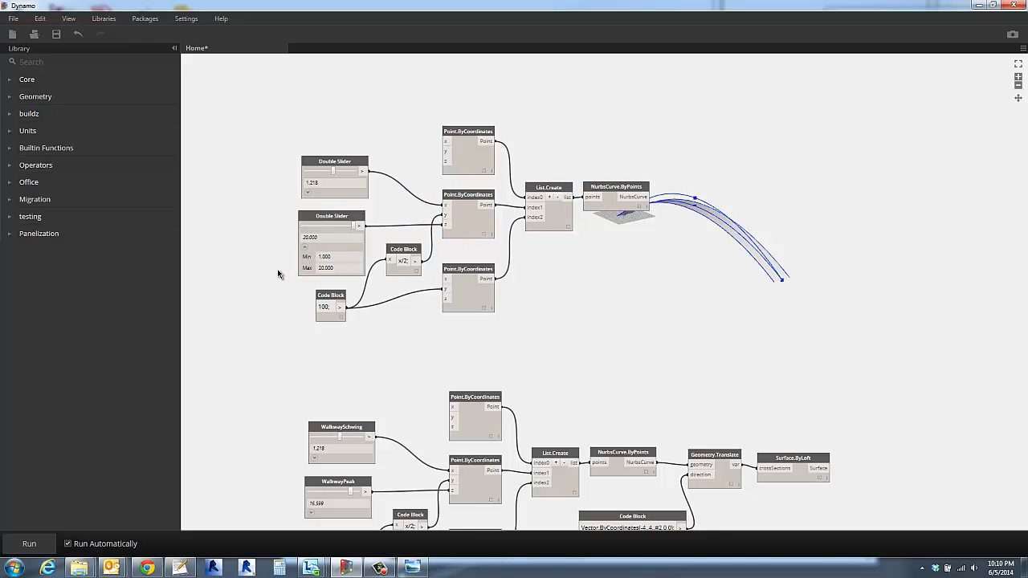
scroll(277, 273, up, 5)
click(341, 257)
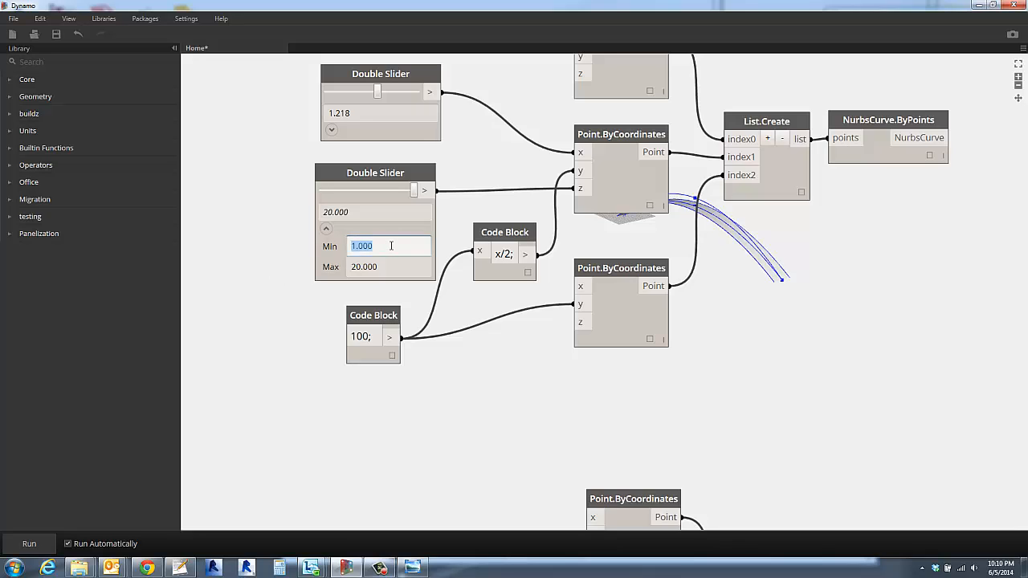
text(10)
click(393, 266)
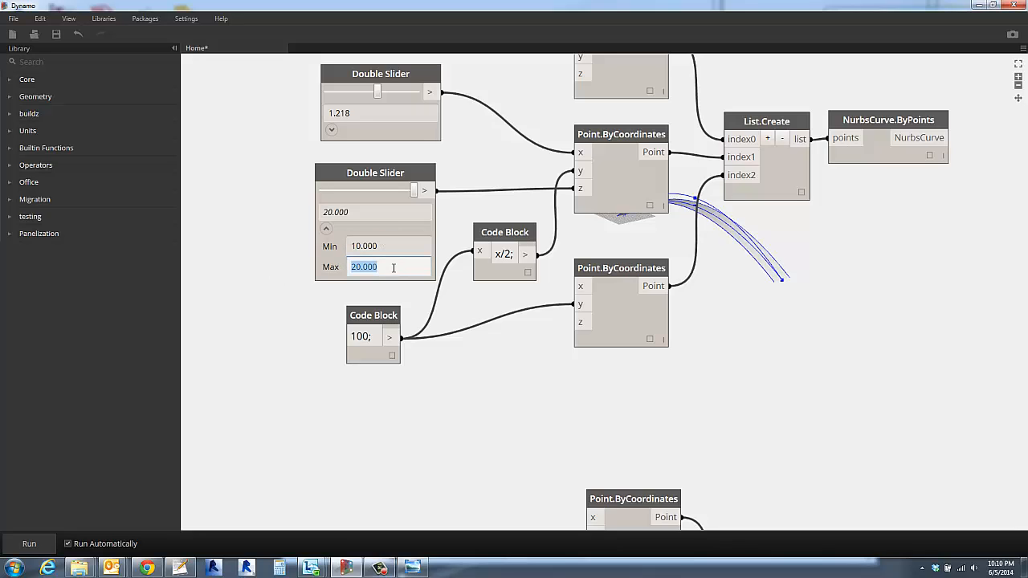
text(100)
click(266, 222)
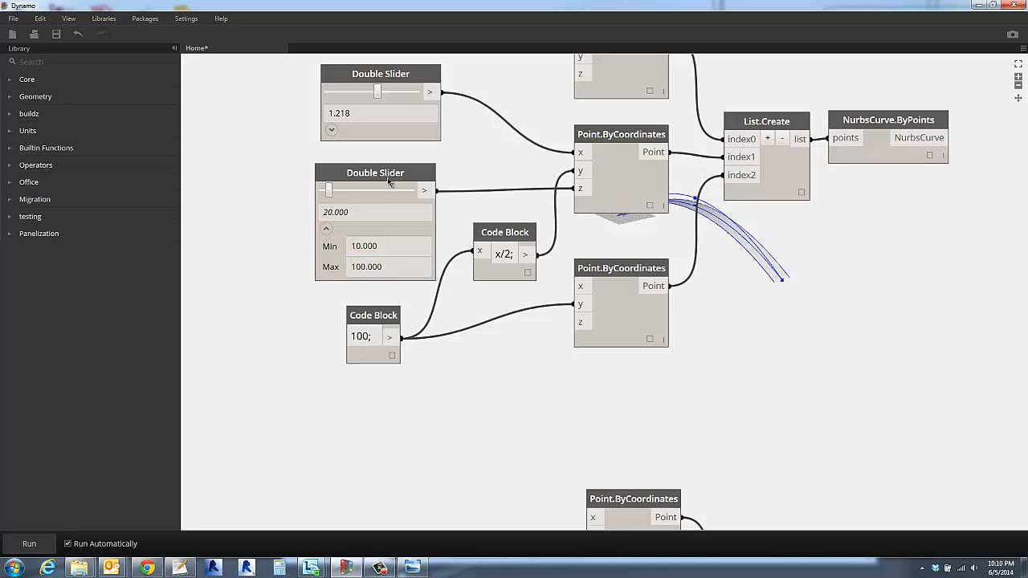
click(326, 229)
- Set the copied height slider to 63.334 for a tall arch and adjust the copied sideways slider
scroll(317, 239, down, 3)
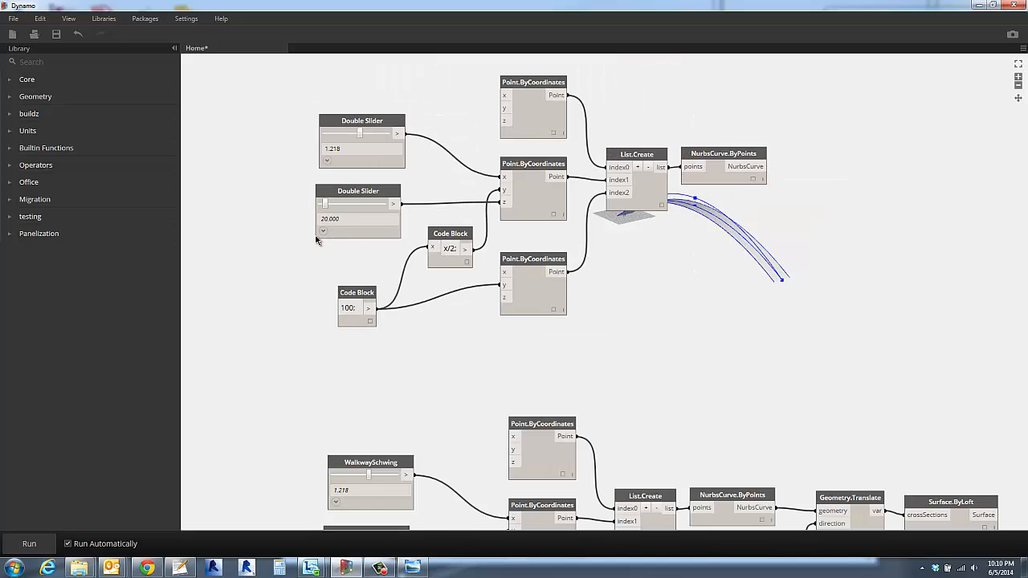
middle_drag(315, 236, 262, 301)
scroll(262, 302, down, 1)
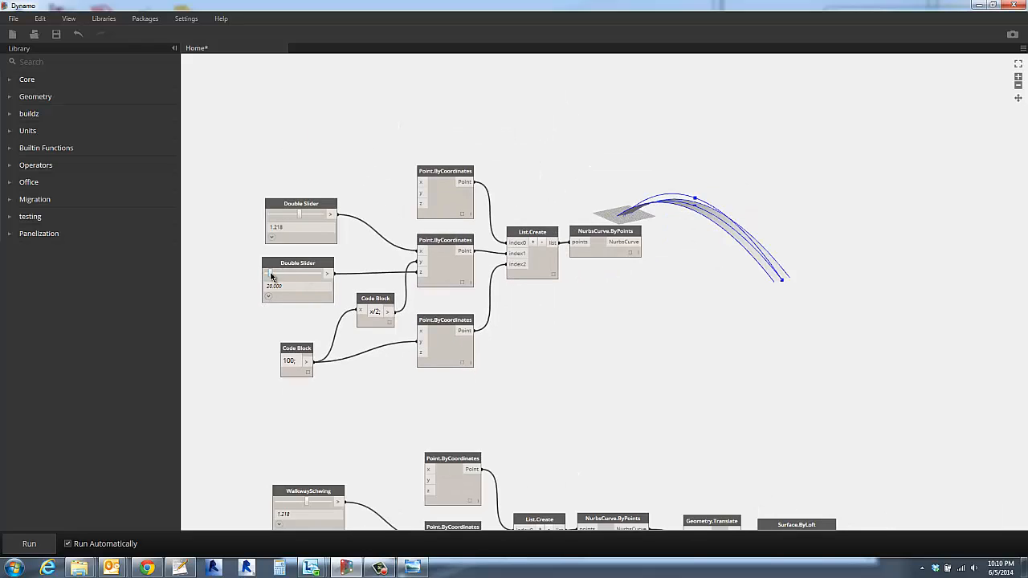
drag(271, 275, 299, 277)
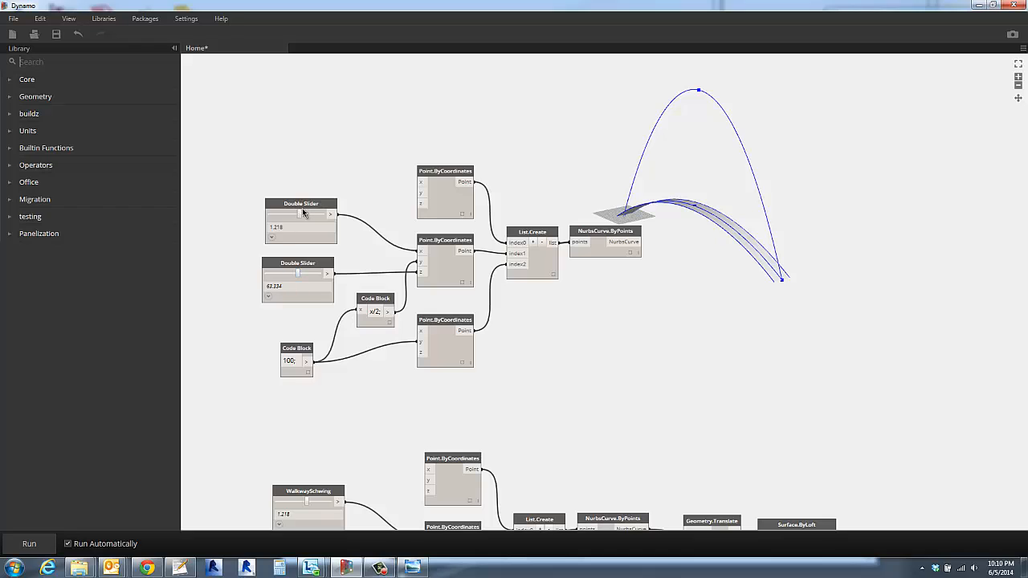
mouse_move(288, 214)
mouse_down()
mouse_move(308, 214)
mouse_move(298, 217)
mouse_up()
- Highlight the arch's NurbsCurve.ByPoints and the walkway's Surface.ByLoft, and examine how the arch curve relates to the walkway in 3D
click(601, 244)
scroll(682, 357, down, 5)
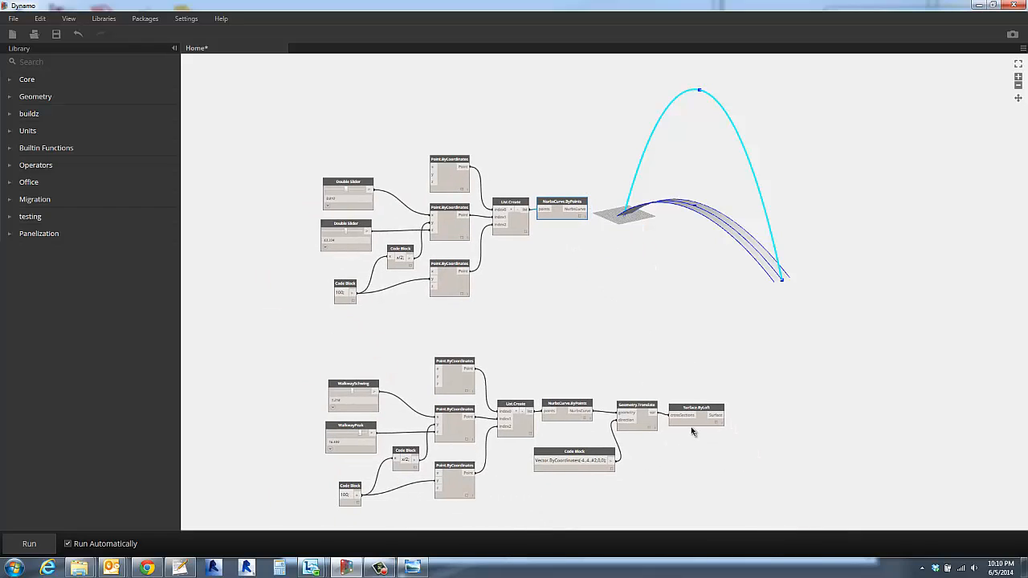
click(700, 419)
click(679, 306)
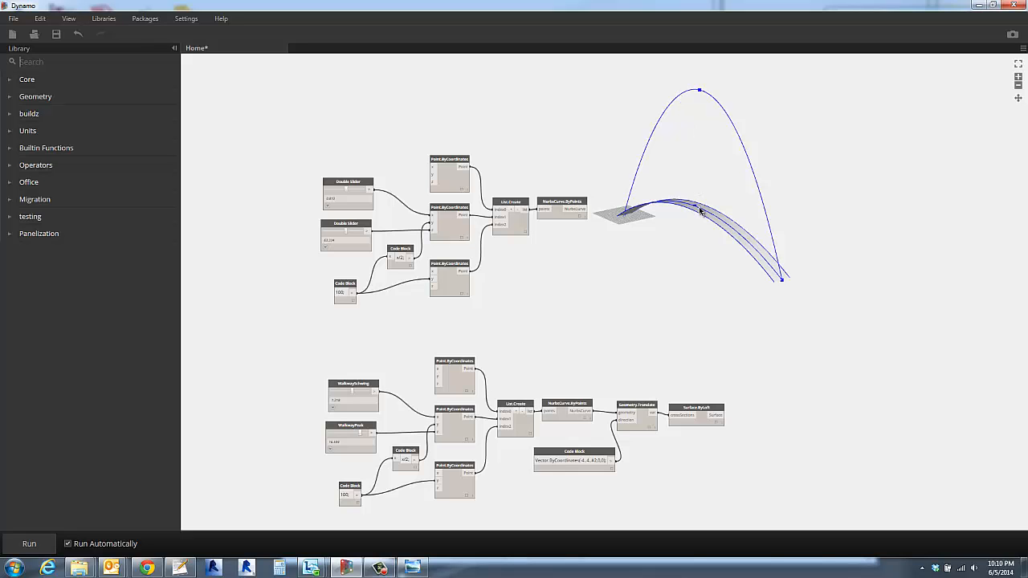
scroll(701, 221, up, 4)
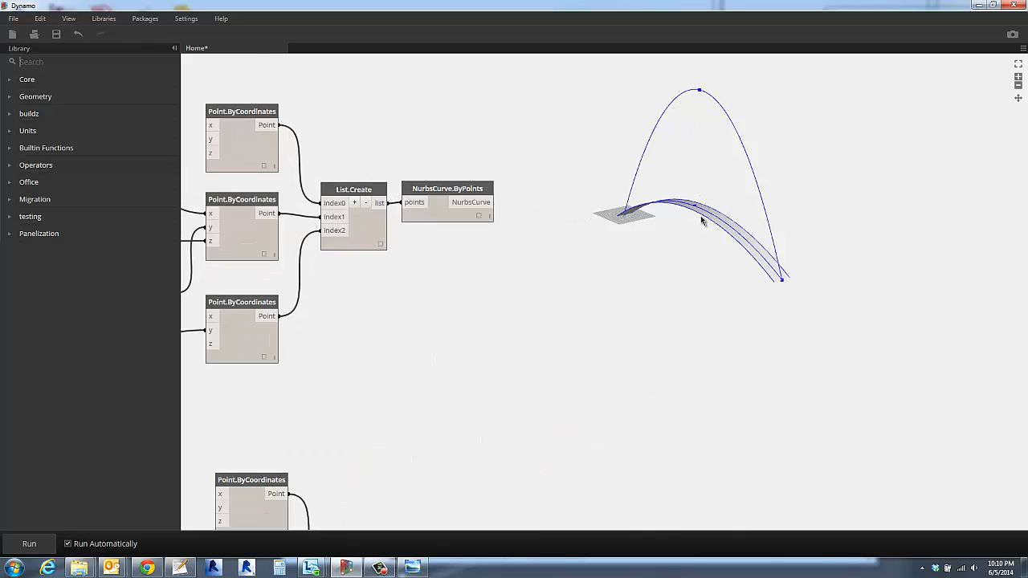
scroll(701, 222, down, 5)
scroll(719, 205, up, 6)
scroll(720, 205, up, 2)
middle_drag(720, 208, 656, 346)
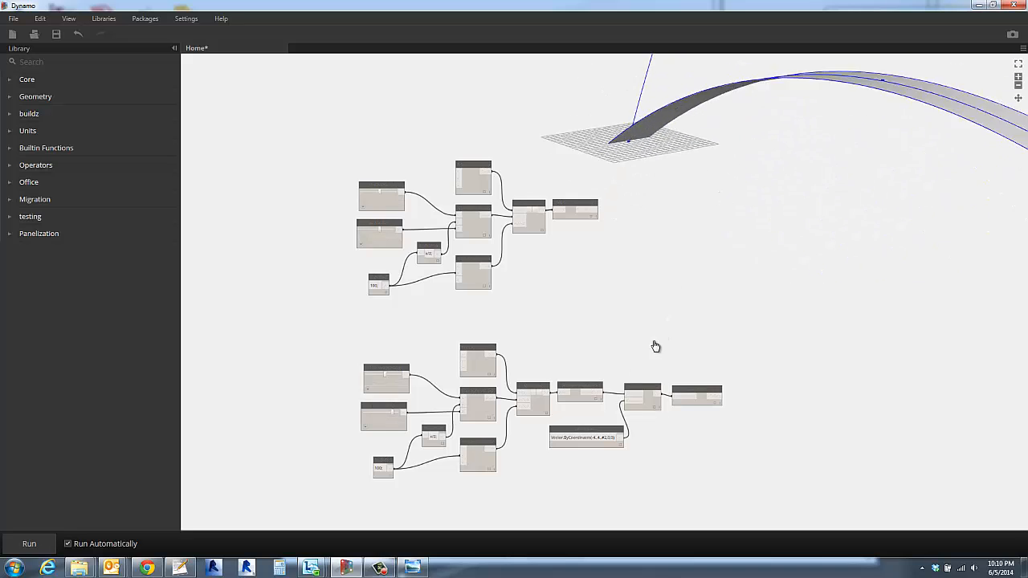
right_drag(738, 248, 687, 266)
scroll(690, 267, down, 4)
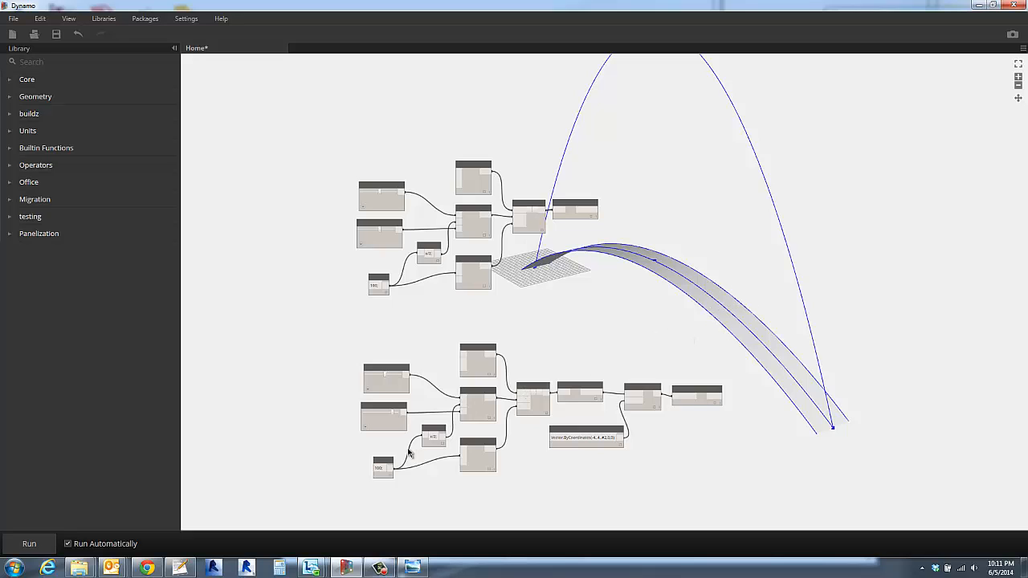
- Switch to Chrome, enlarge the arched bridge rendering on the buildz blog for reference, and return to Dynamo
click(147, 568)
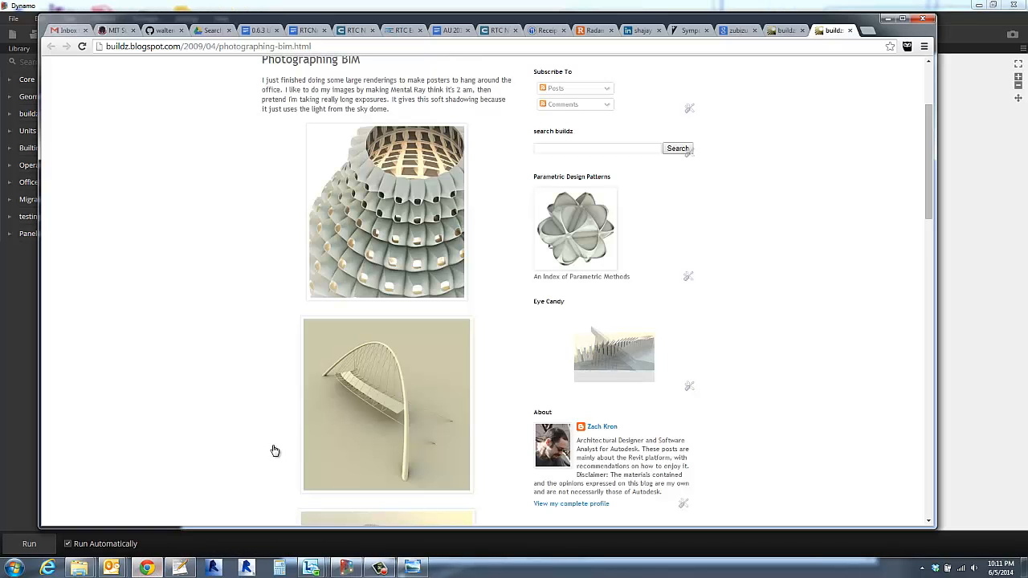
click(343, 419)
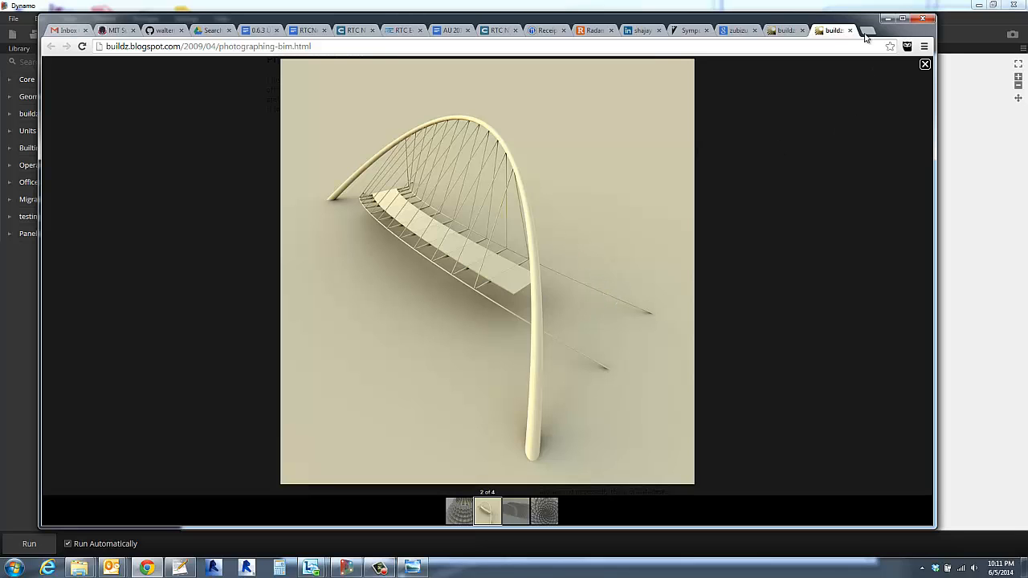
click(887, 18)
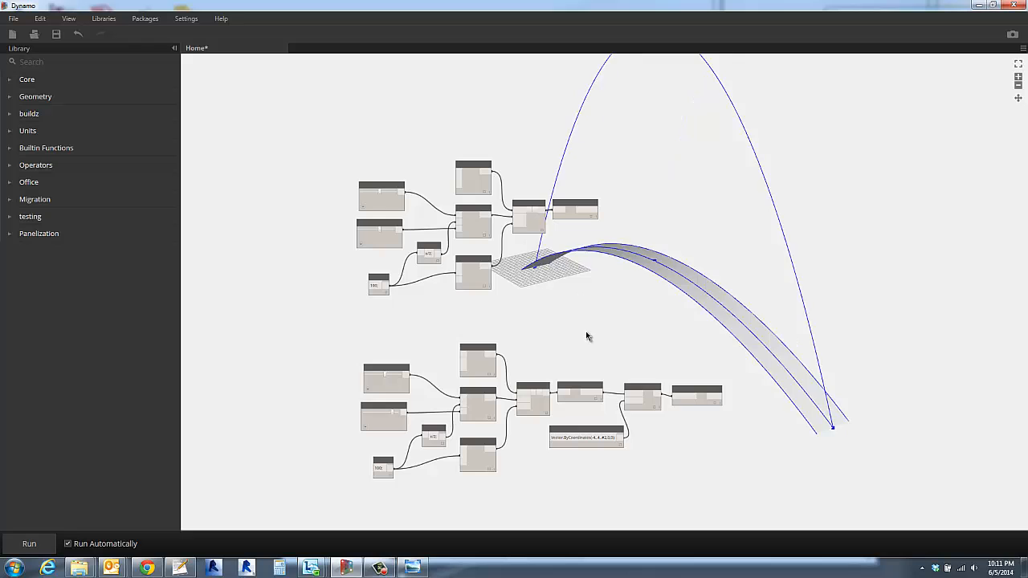
- Highlight the walkway's translated edge curves and nudge Geometry.Translate and its vector Code Block slightly apart from the neighbouring nodes
scroll(677, 447, up, 5)
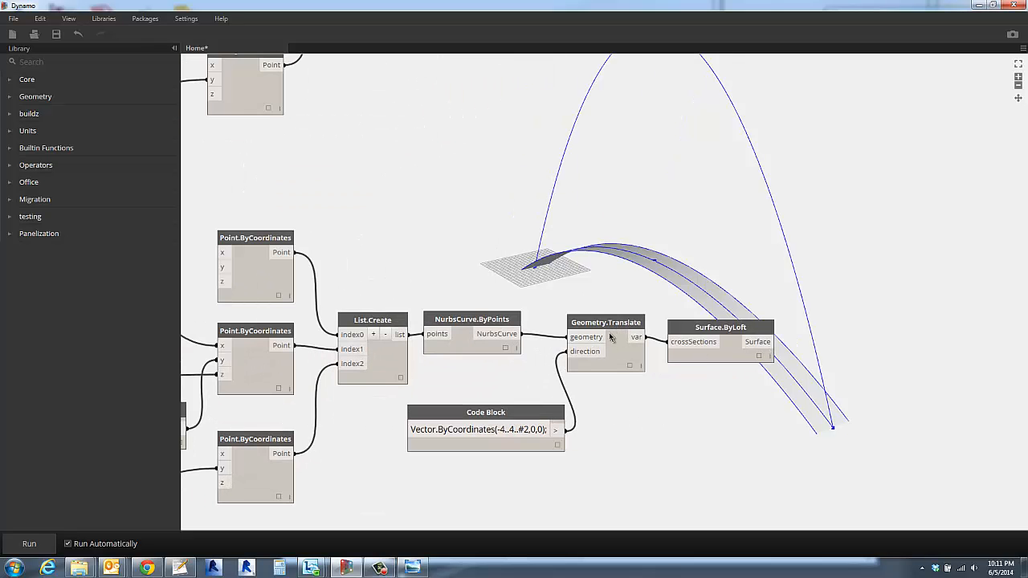
drag(512, 414, 556, 419)
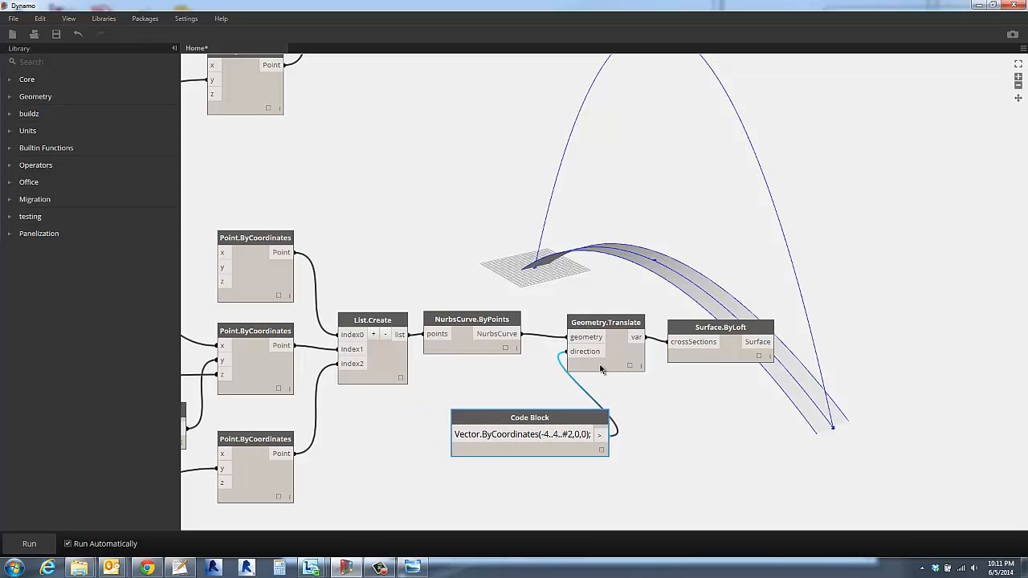
click(624, 356)
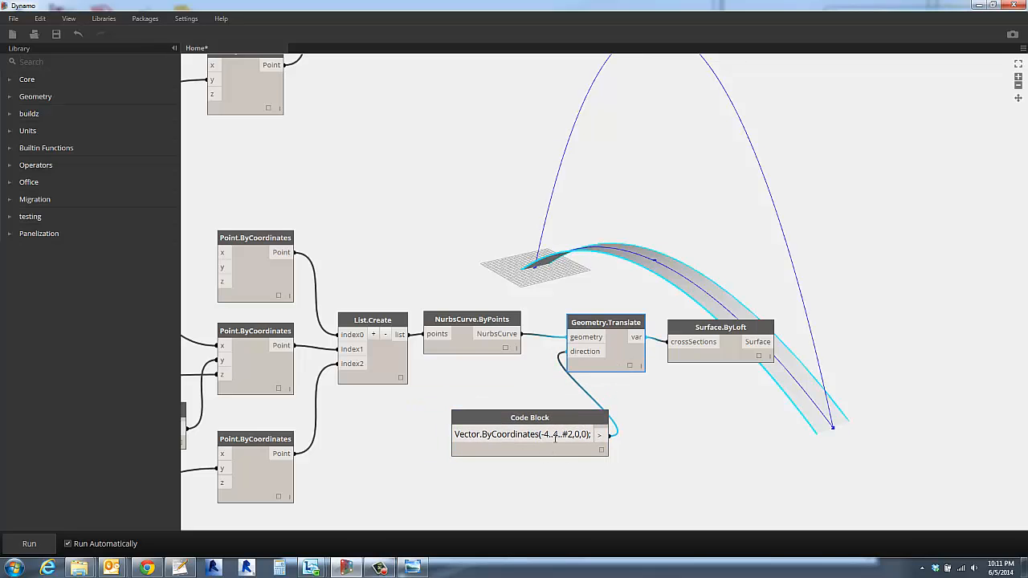
scroll(660, 446, down, 3)
middle_drag(661, 445, 601, 415)
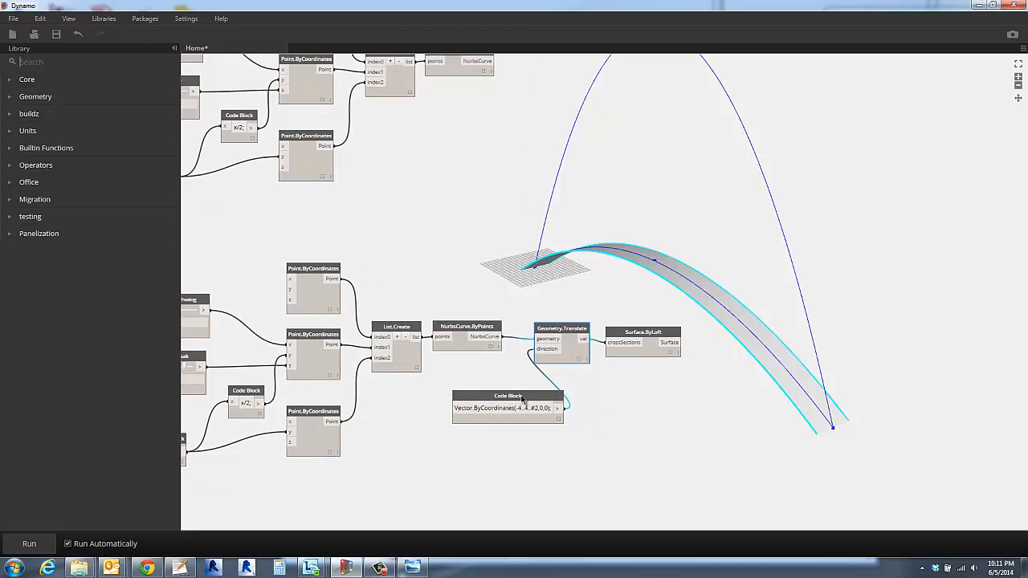
drag(519, 397, 542, 414)
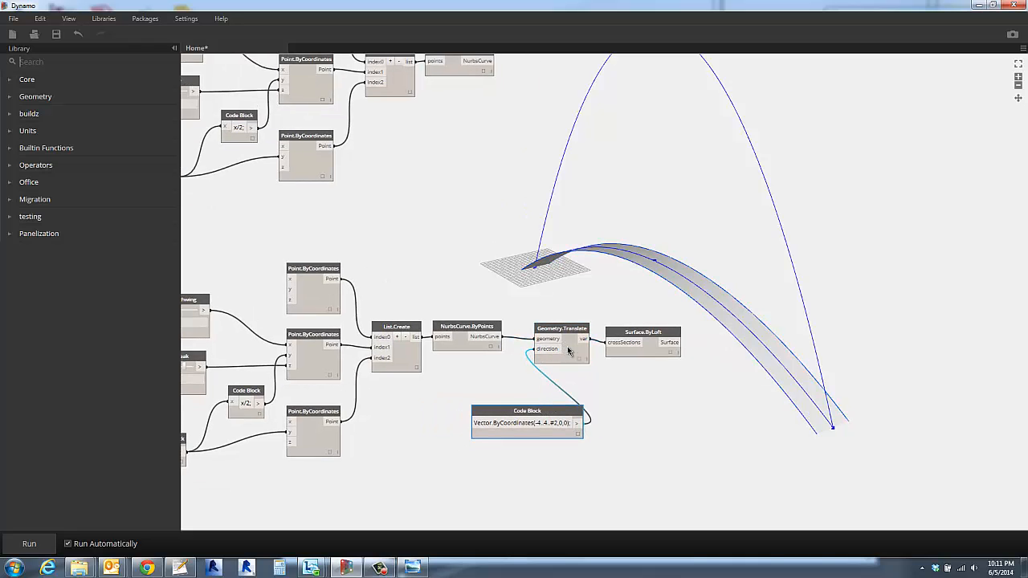
drag(570, 351, 580, 359)
click(652, 415)
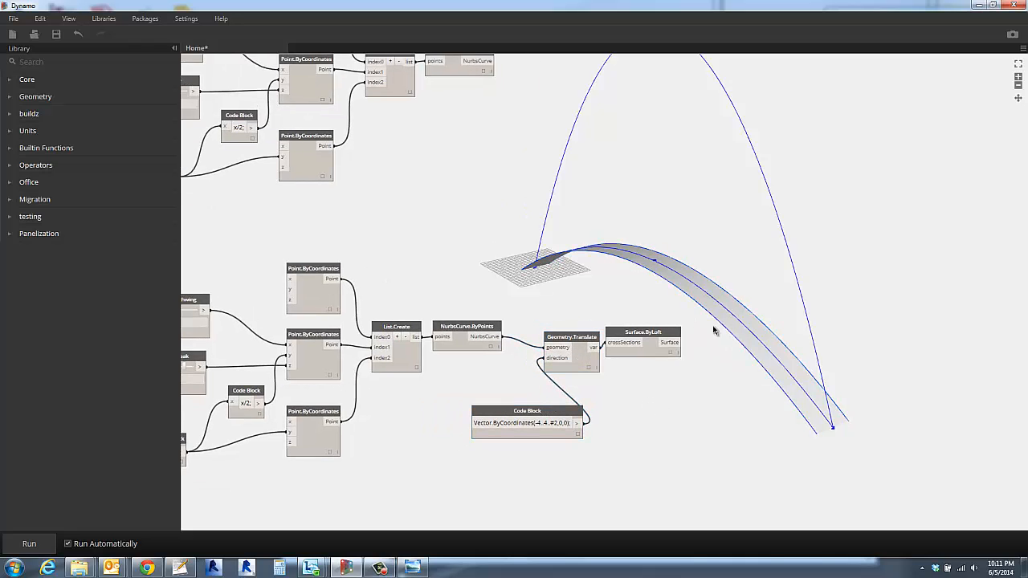
- Move Geometry.Translate and Surface.ByLoft together farther from the walkway's NurbsCurve.ByPoints, and tuck the vector Code Block closer to them
scroll(697, 413, down, 1)
middle_drag(696, 414, 716, 387)
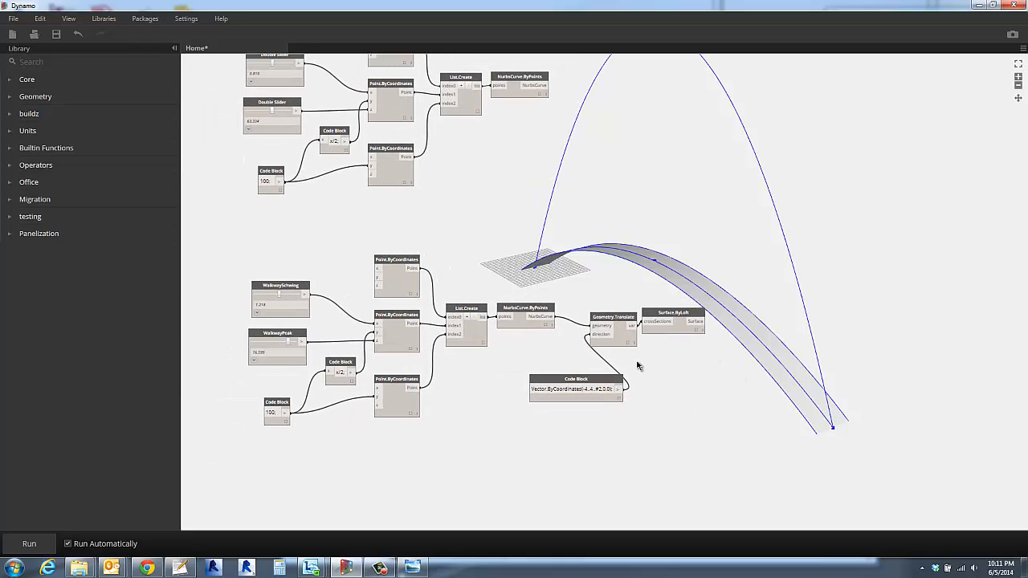
drag(578, 268, 719, 368)
drag(618, 318, 668, 330)
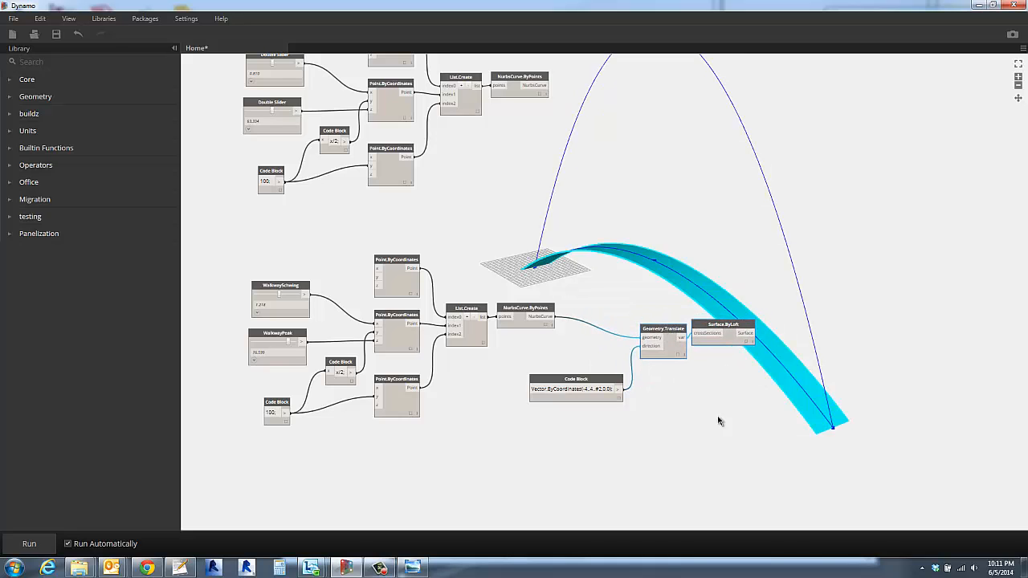
click(720, 421)
drag(566, 382, 578, 367)
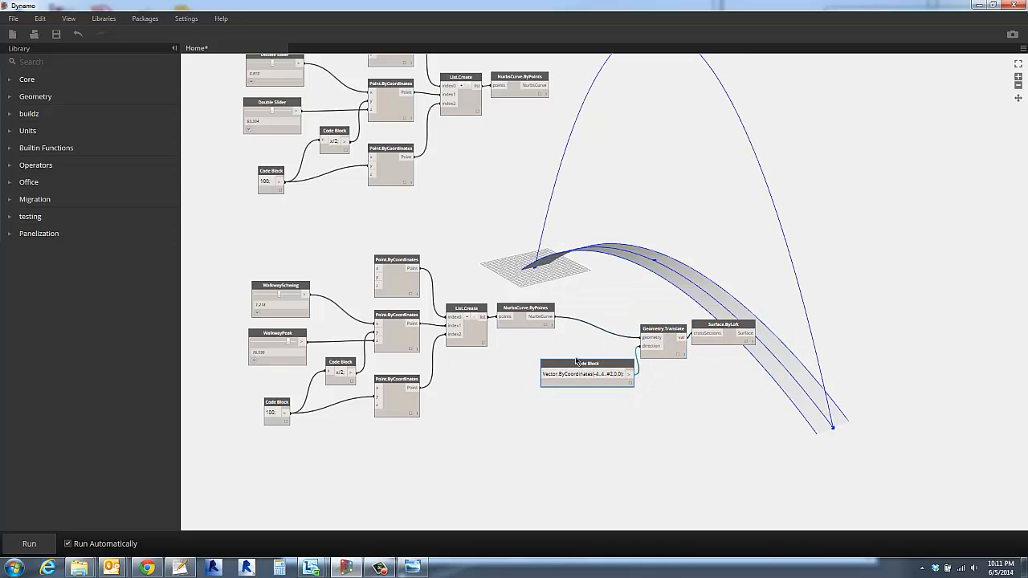
- Duplicate the walkway's Geometry.Translate and its vector Code Block, keeping the copy below the originals
drag(506, 280, 652, 436)
key(ctrl+c)
key(ctrl+v)
click(693, 491)
scroll(659, 498, up, 2)
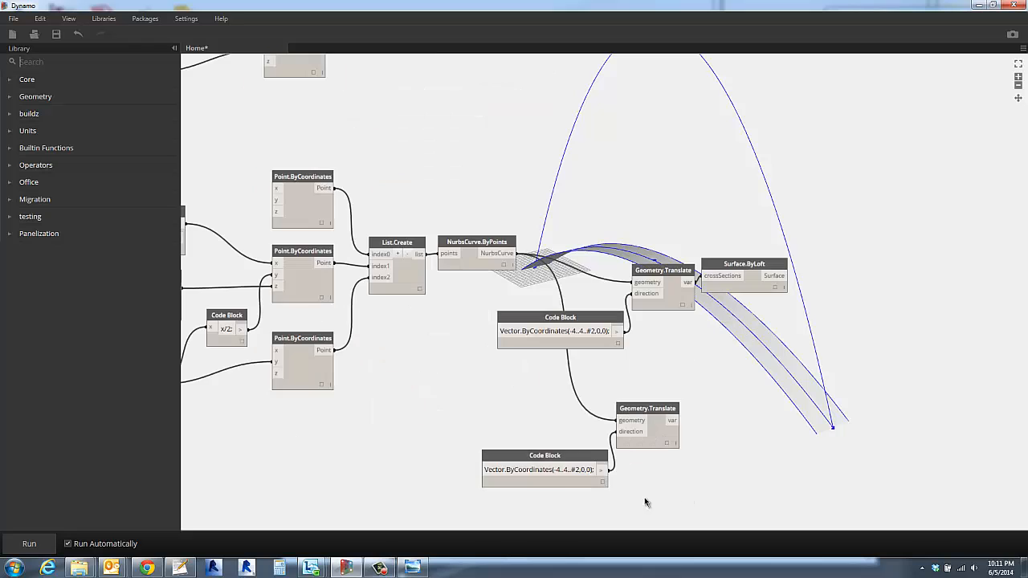
scroll(554, 502, up, 1)
middle_drag(554, 503, 574, 493)
- Change the copied Code Block's vector to Vector.ByCoordinates(-6..6..#2,0,0)
click(583, 453)
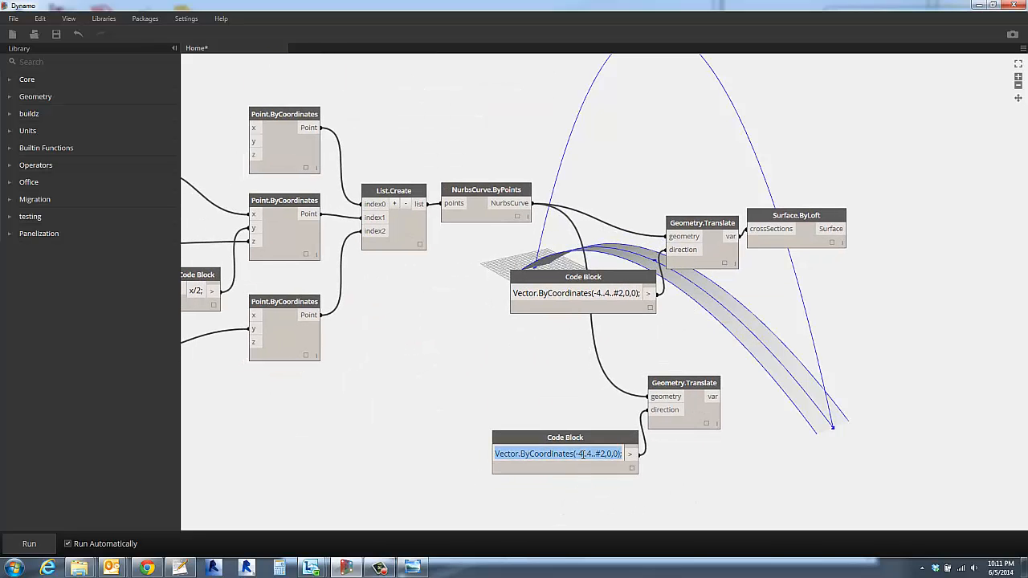
click(584, 454)
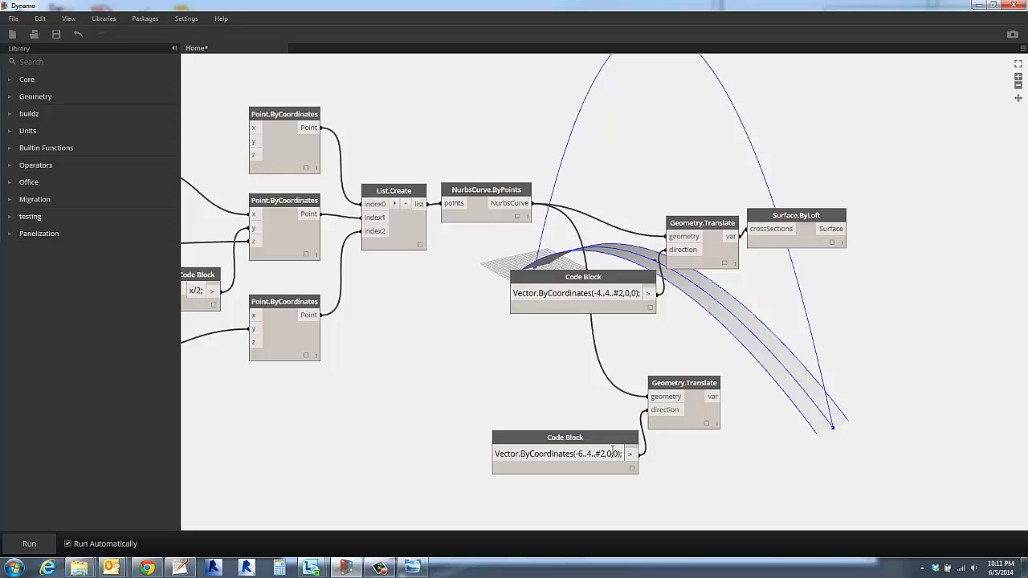
click(591, 453)
key(BackSpace)
text(6)
click(518, 370)
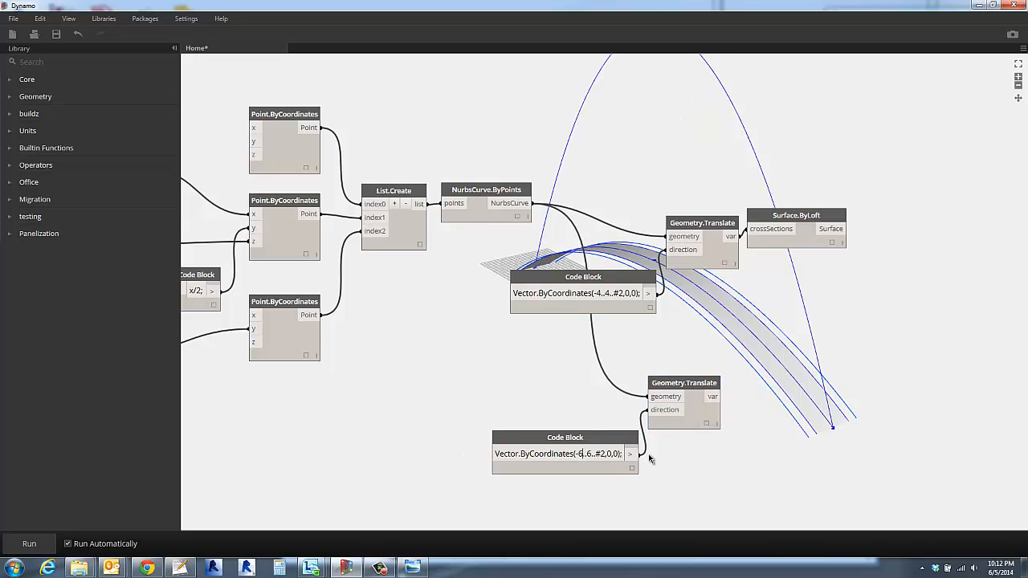
- Make the copied vector's offset variable by changing its Code Block to Vector.ByCoordinates(-a..a..#2,0,0)
key(BackSpace)
text(a)
key(Right)
key(Right)
key(Right)
key(BackSpace)
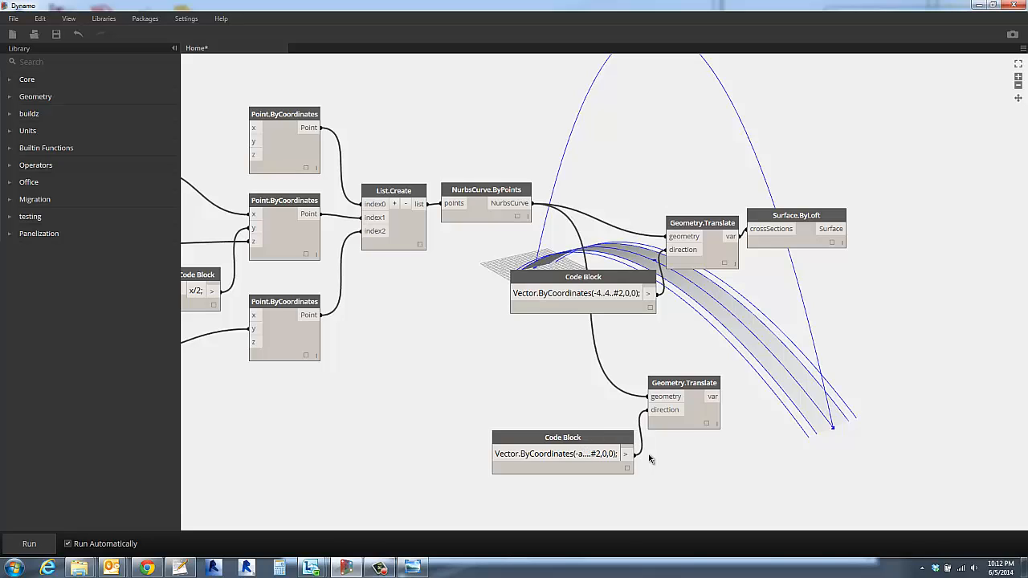
text(a)
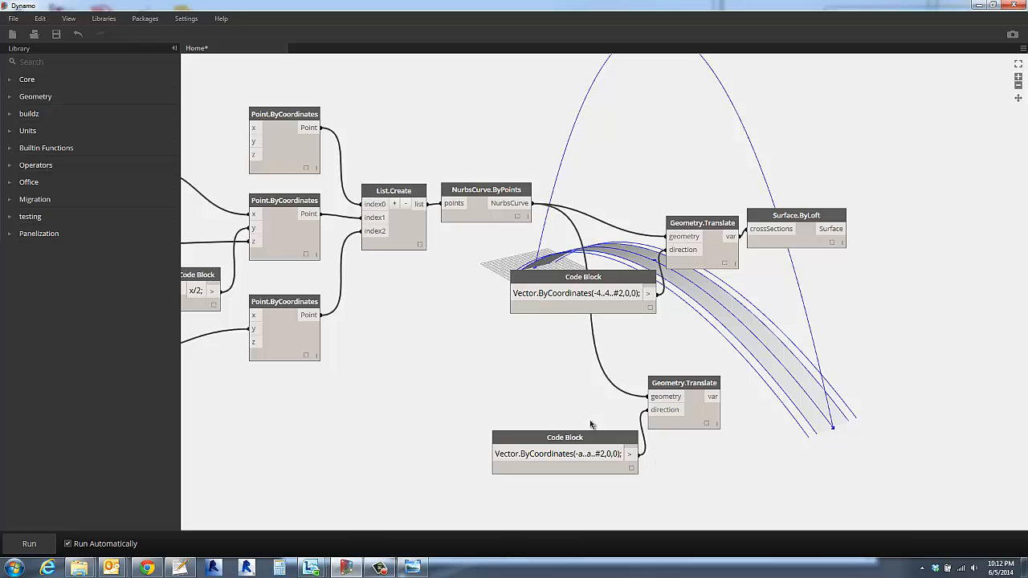
click(541, 366)
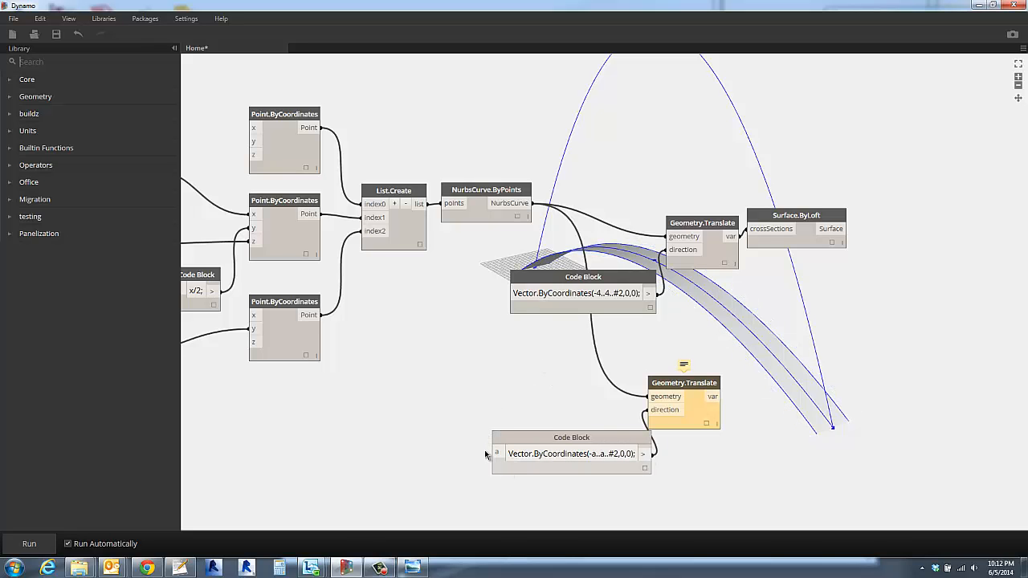
- Duplicate the WalkwaySchwing slider, connect the copy to input a of the copied vector Code Block, and place it below the walkway's inputs
middle_drag(429, 418, 720, 365)
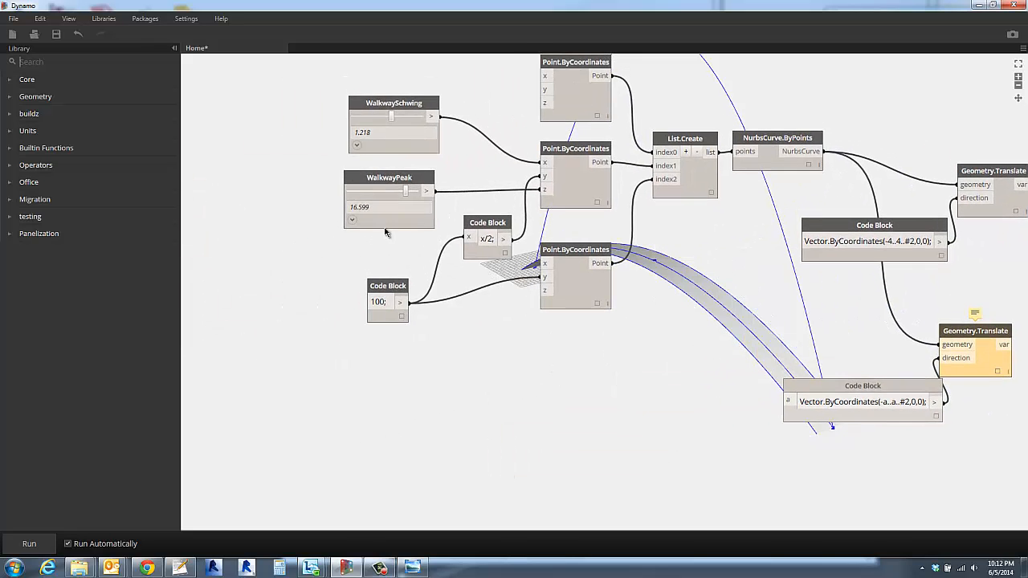
click(392, 105)
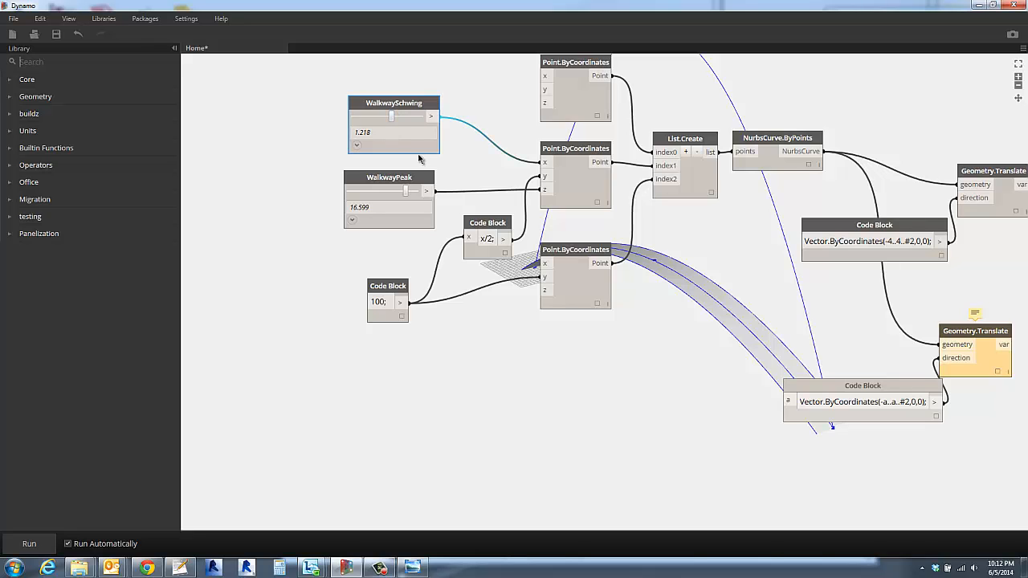
key(ctrl+c)
key(ctrl+v)
drag(323, 111, 787, 402)
click(729, 448)
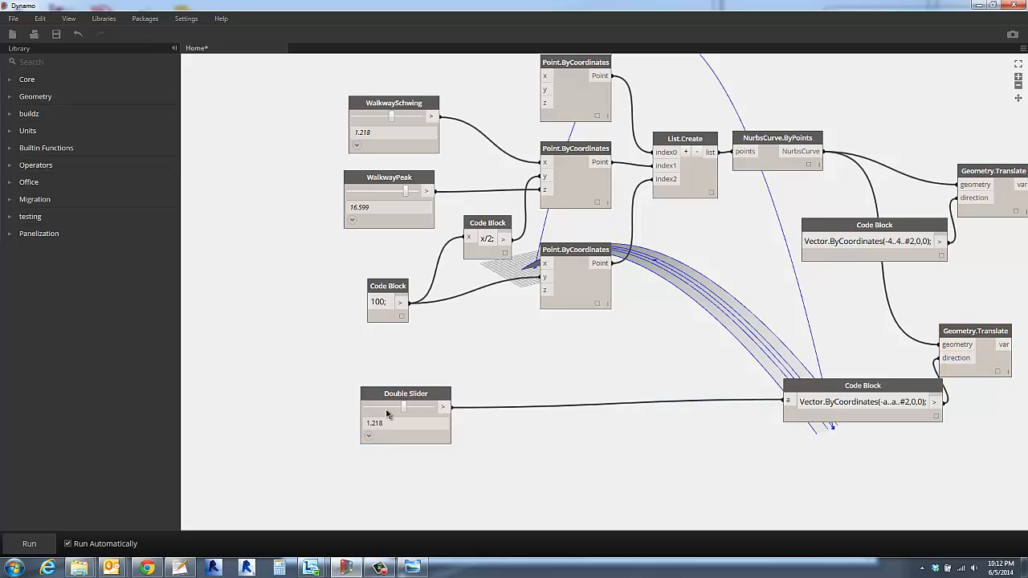
mouse_move(368, 438)
mouse_down()
mouse_move(441, 459)
mouse_move(374, 432)
mouse_up()
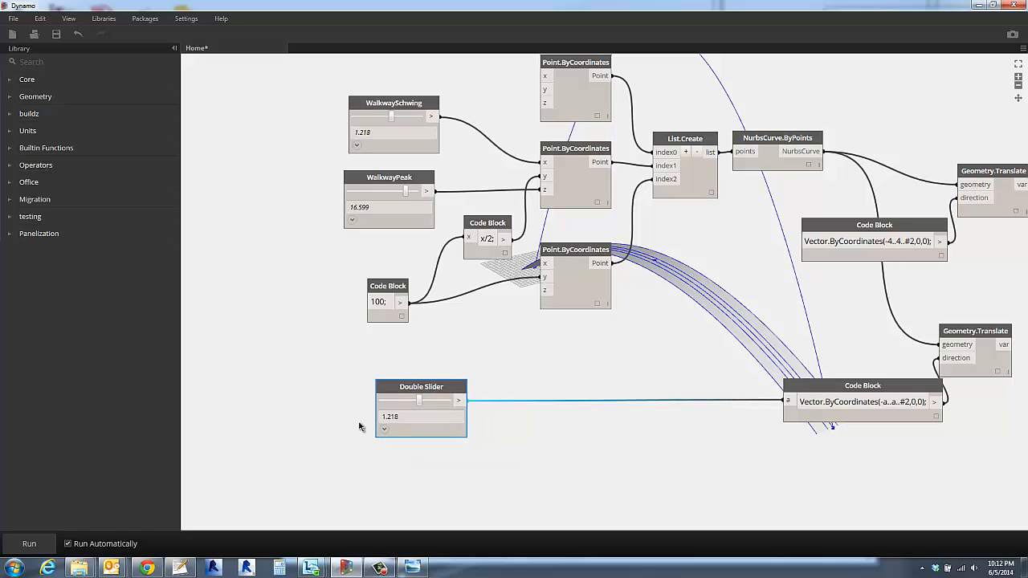
click(362, 427)
- Set the offset slider's range to a minimum of 1 and a maximum of 20, and its value to 12.218
click(385, 429)
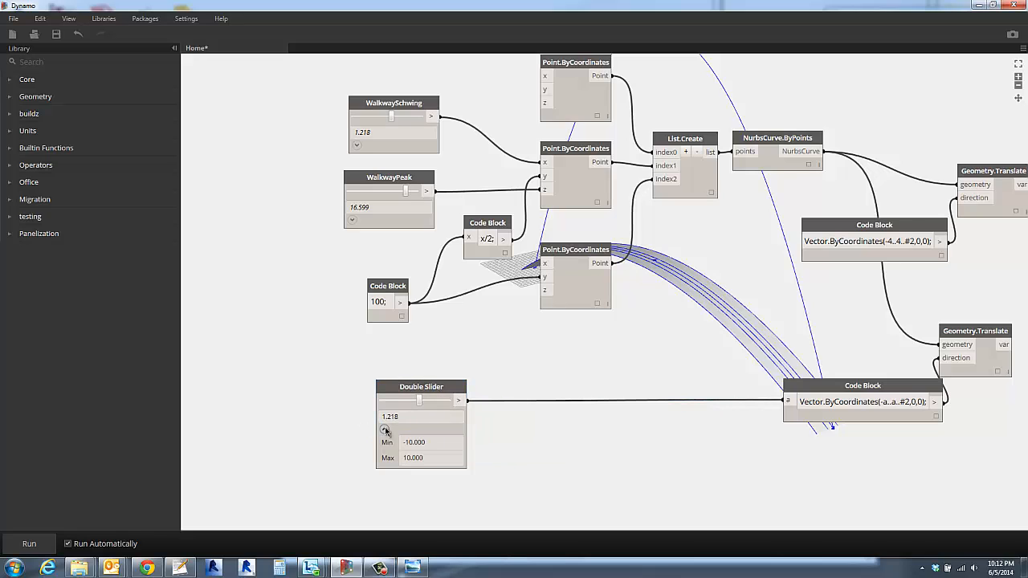
click(432, 441)
text(0)
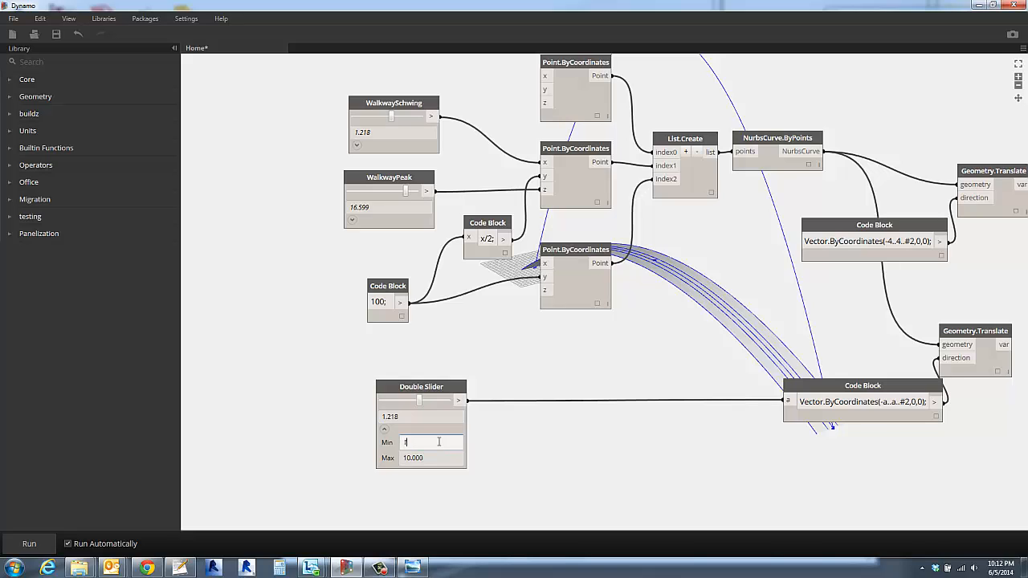
click(441, 457)
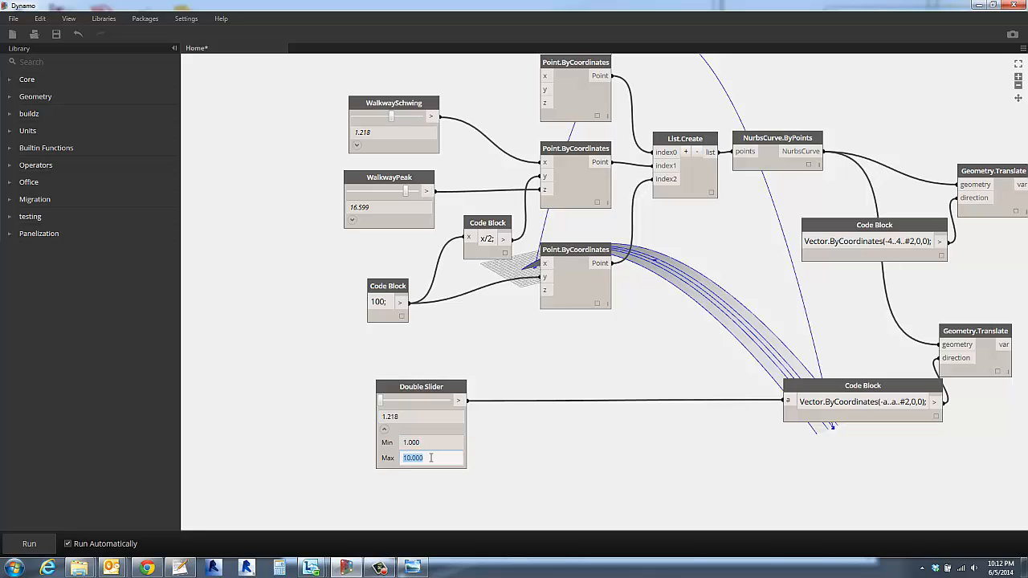
text(20)
key(Return)
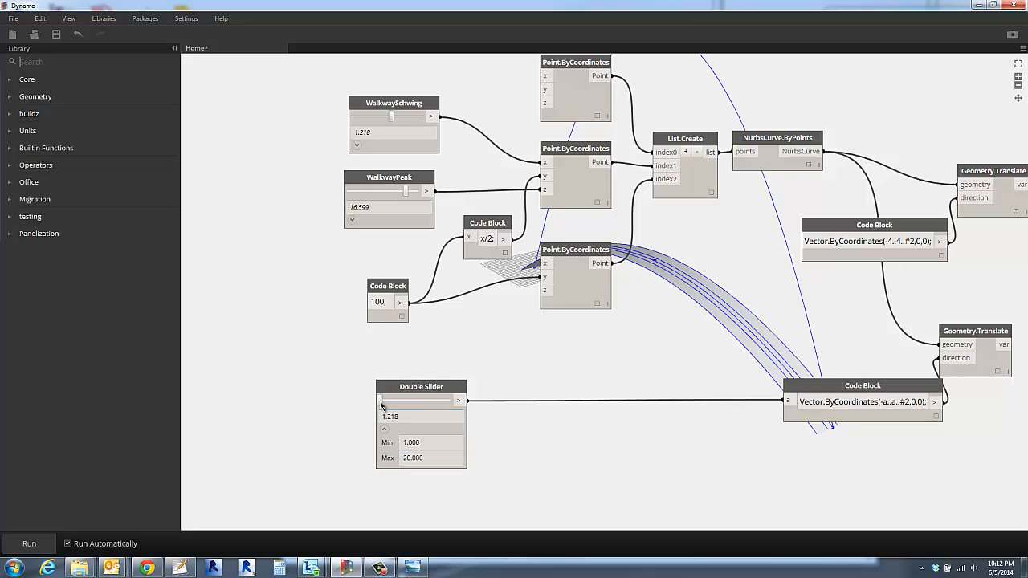
drag(383, 402, 423, 406)
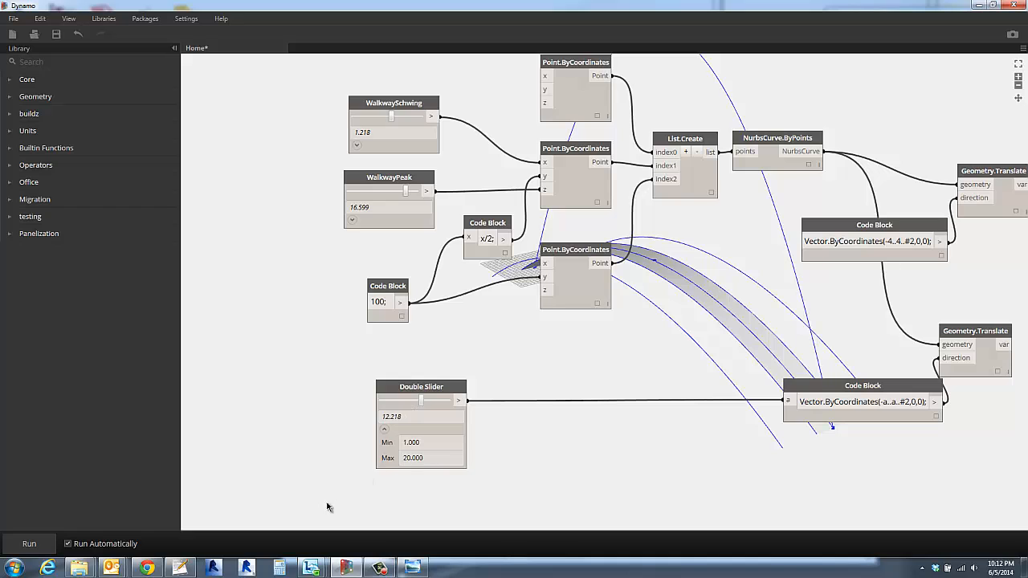
- Check the bridge rendering in Chrome, return to Dynamo, and examine how the offset curves flank the walkway in 3D
click(155, 569)
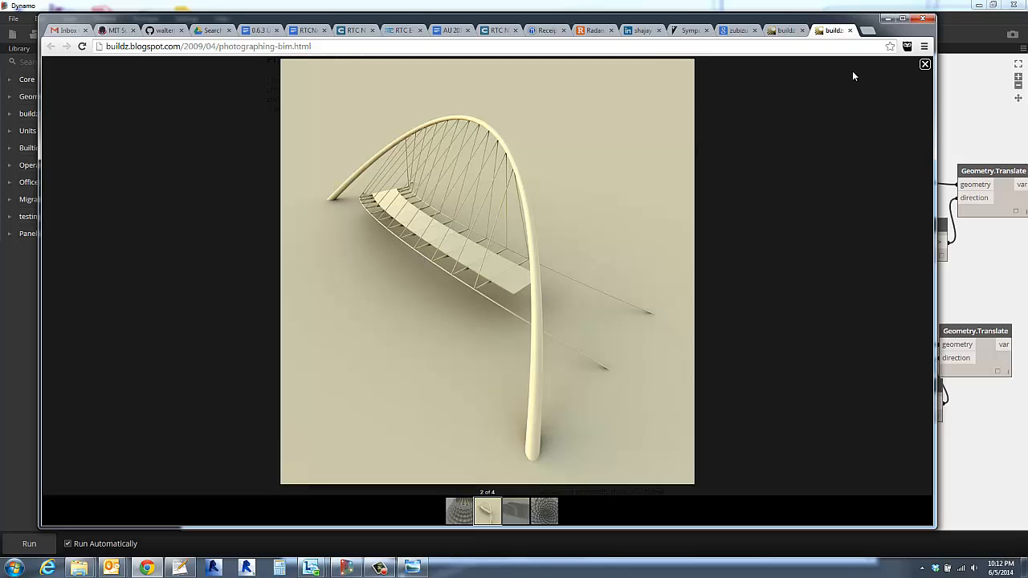
click(887, 18)
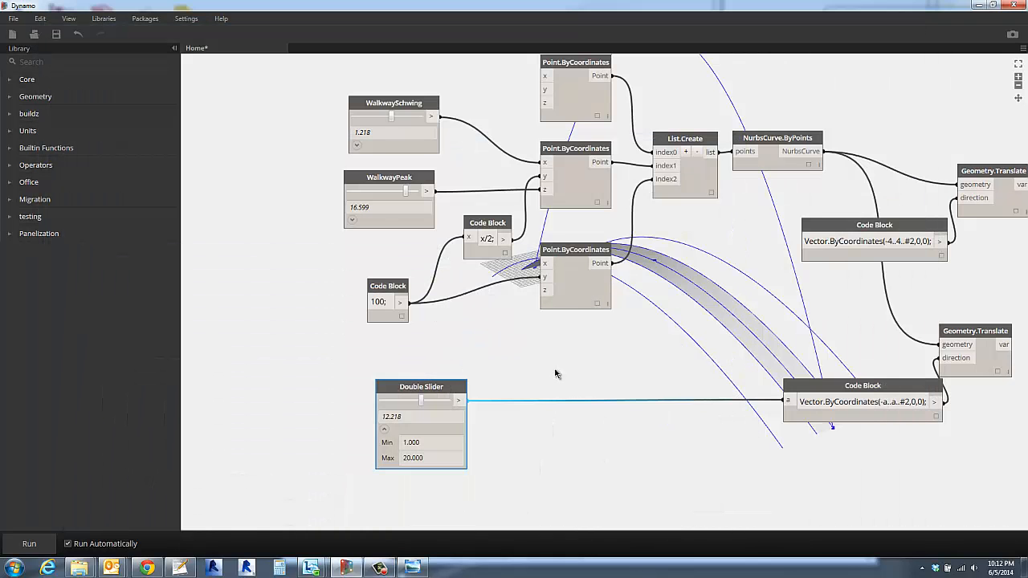
scroll(602, 363, down, 1)
middle_drag(602, 363, 466, 407)
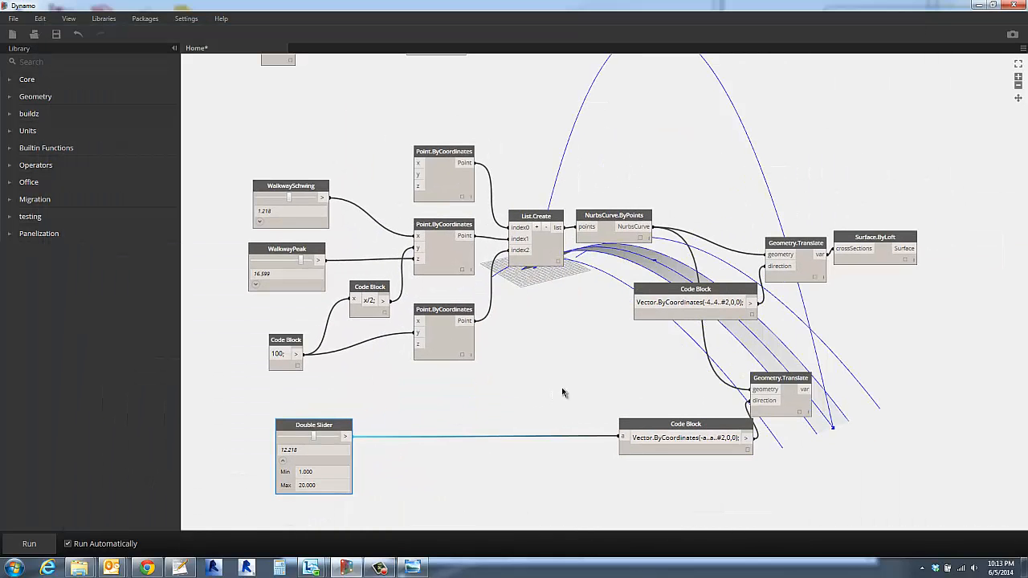
scroll(562, 391, down, 5)
middle_drag(600, 367, 677, 346)
right_drag(605, 356, 666, 354)
scroll(617, 292, up, 3)
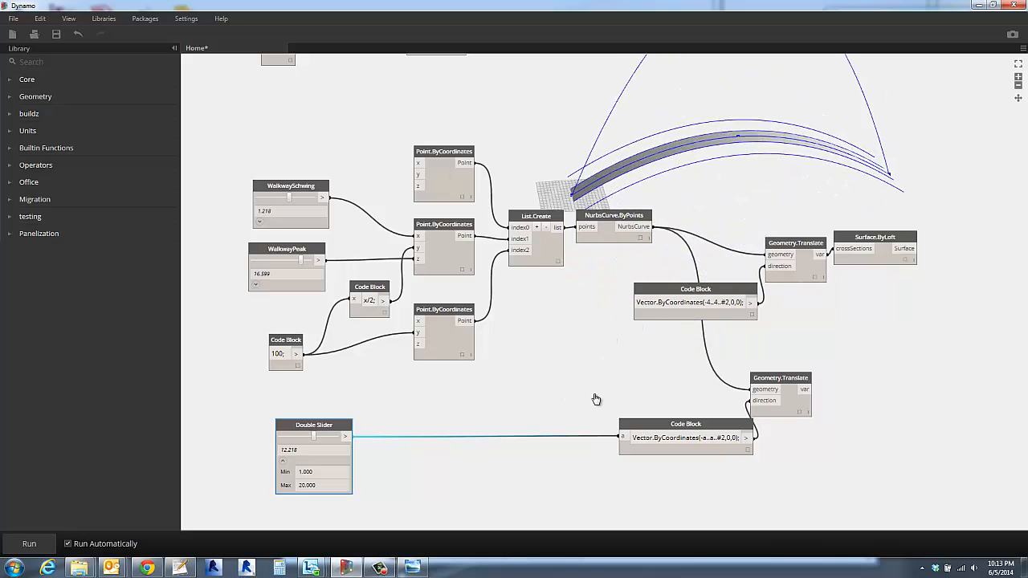
right_drag(596, 399, 803, 314)
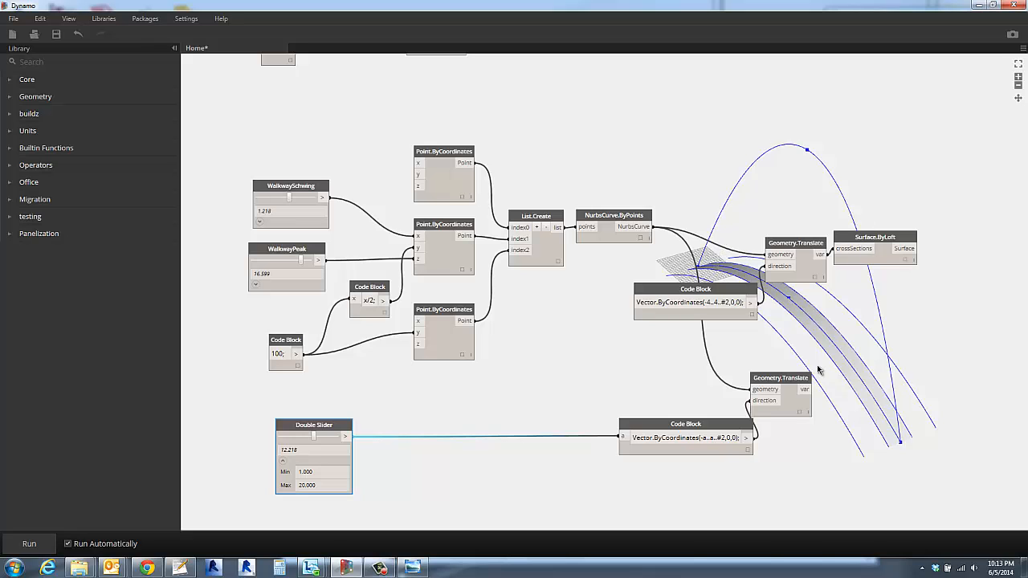
- Highlight the curves of the copied Geometry.Translate and move the offset slider closer to the Code Block it feeds
middle_drag(634, 380, 436, 372)
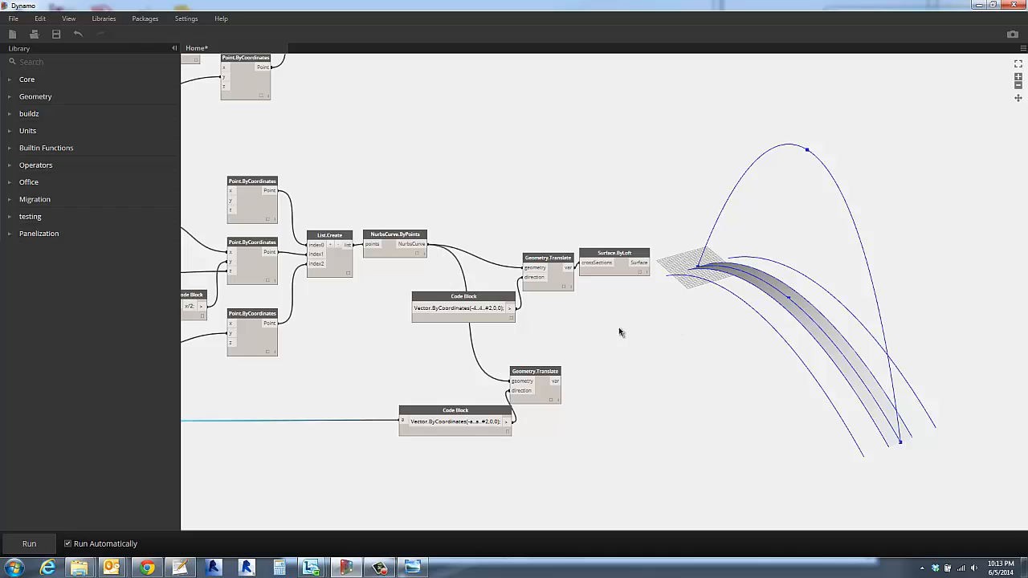
drag(536, 374, 546, 374)
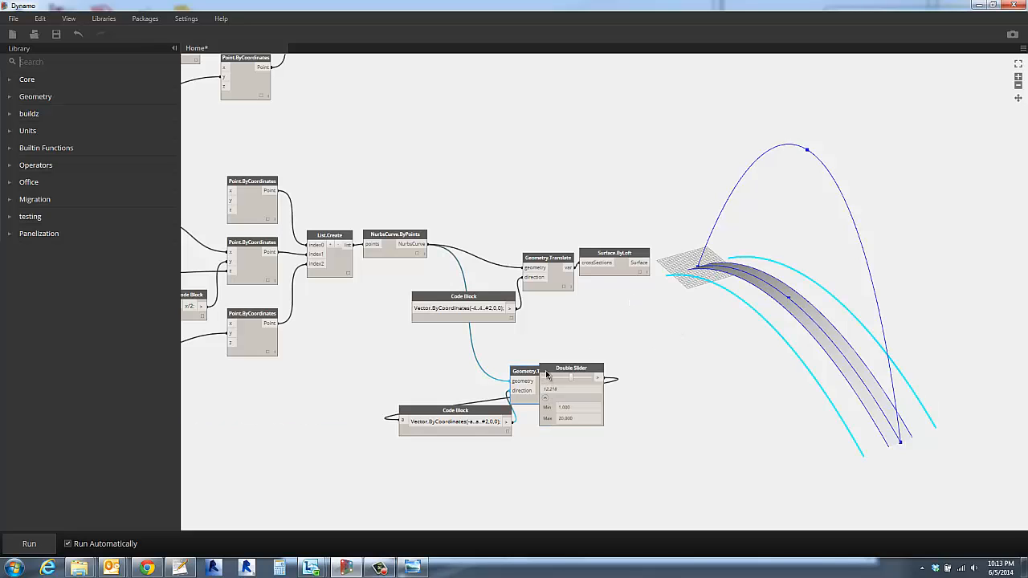
click(484, 367)
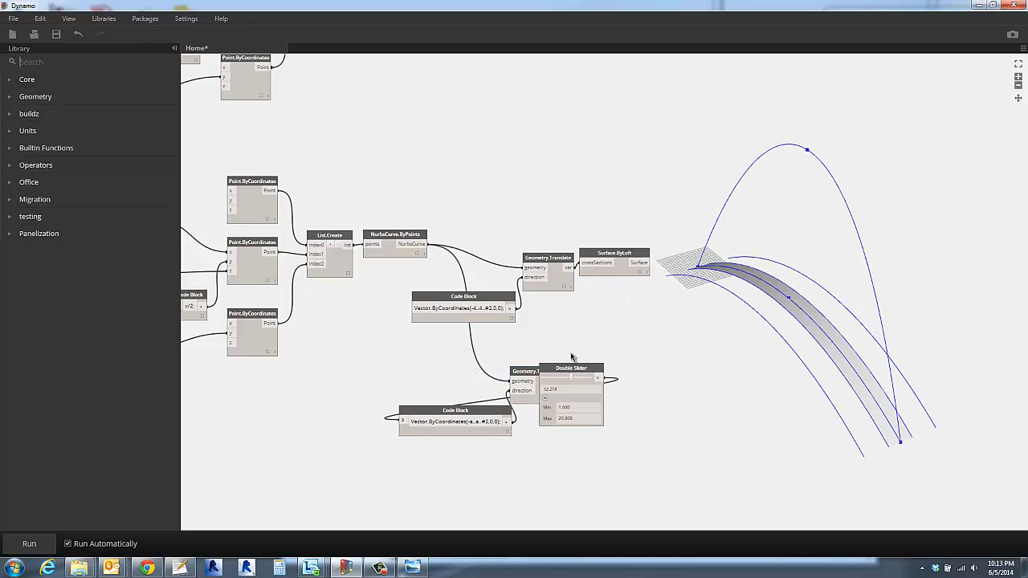
drag(585, 368, 254, 376)
click(254, 376)
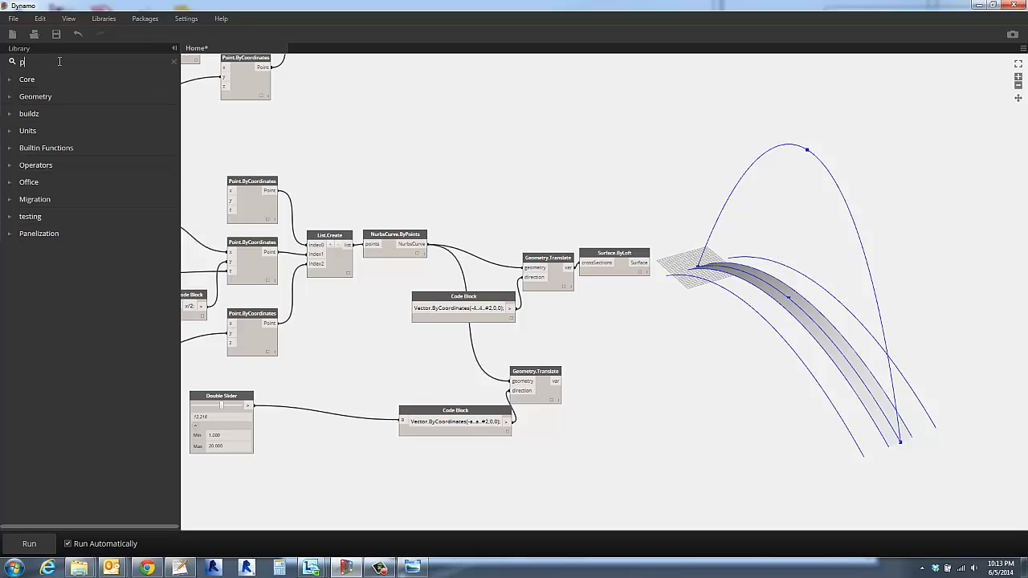
- Add a Curve.PointAtParameter node beyond the copied Geometry.Translate and connect that translate's output to its curve input
text(ointa)
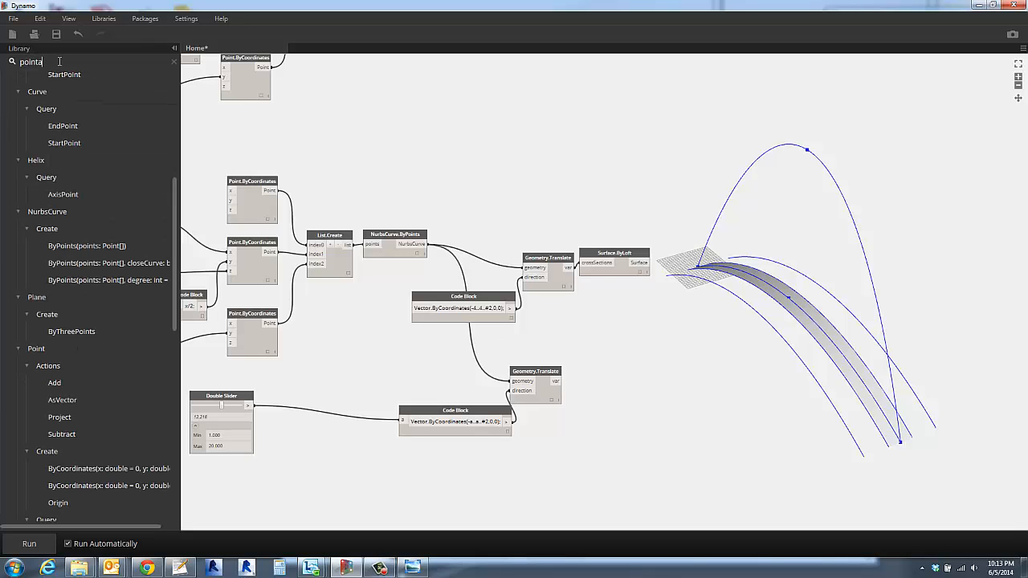
text(t)
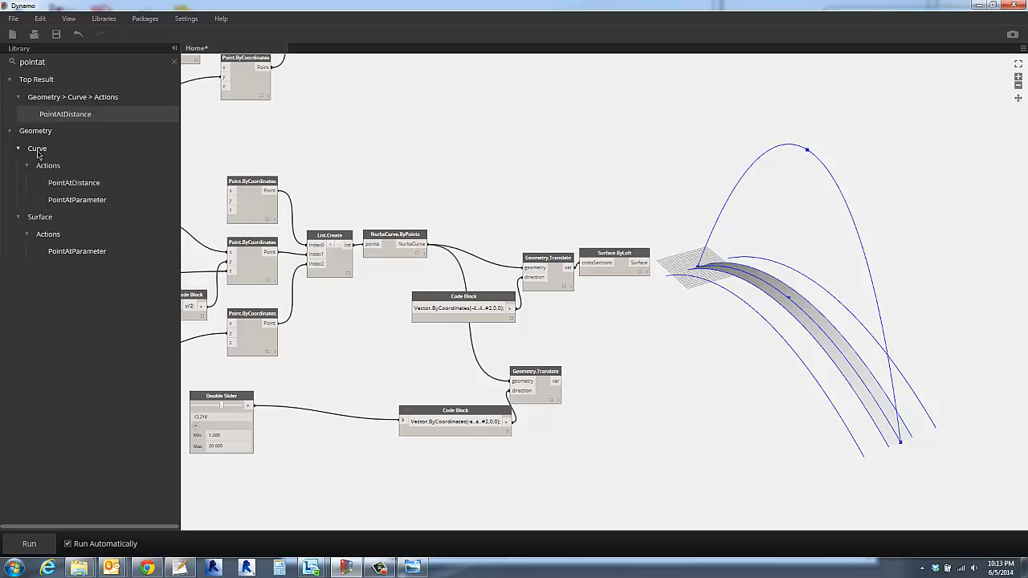
mouse_move(68, 206)
click(72, 199)
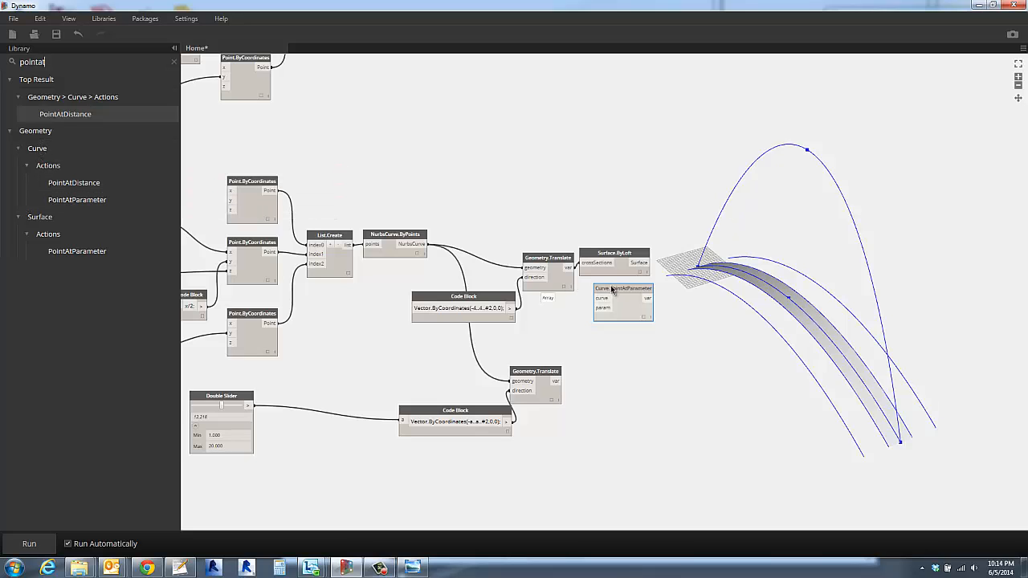
drag(615, 289, 722, 377)
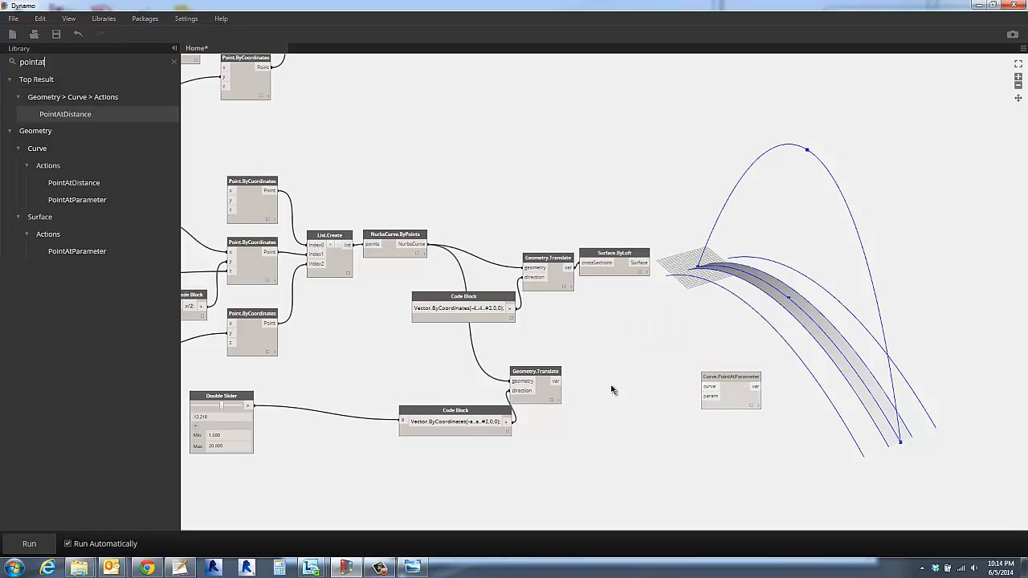
drag(557, 380, 706, 387)
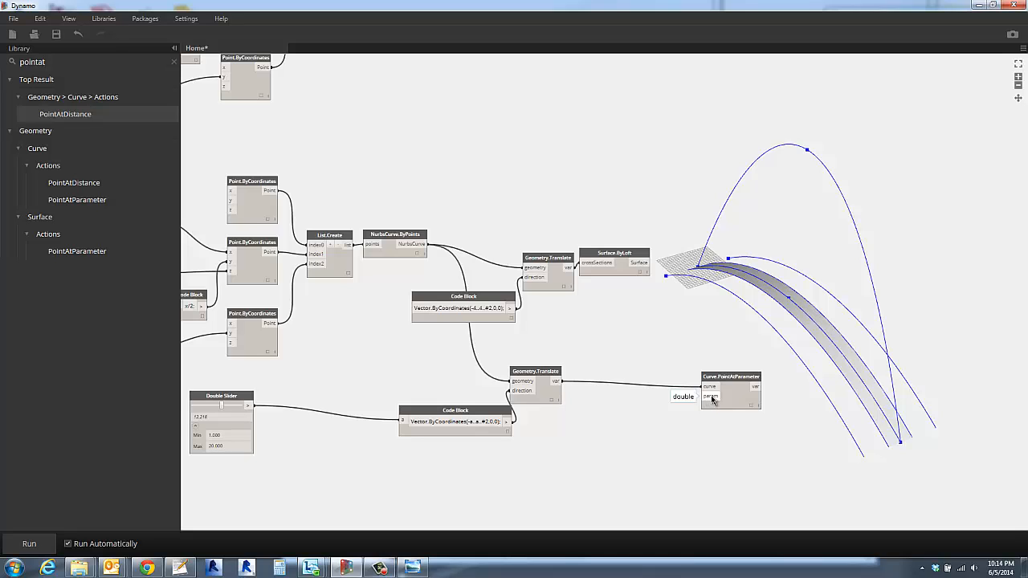
- Inspect the list output of the copied Geometry.Translate, and move Curve.PointAtParameter slightly farther away to highlight its points
click(552, 401)
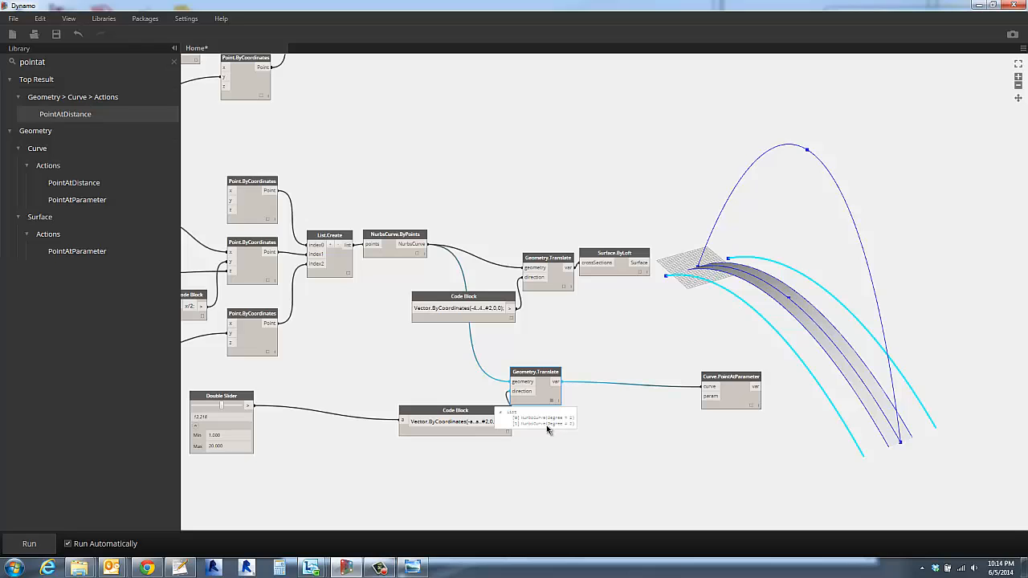
click(551, 428)
scroll(550, 431, up, 5)
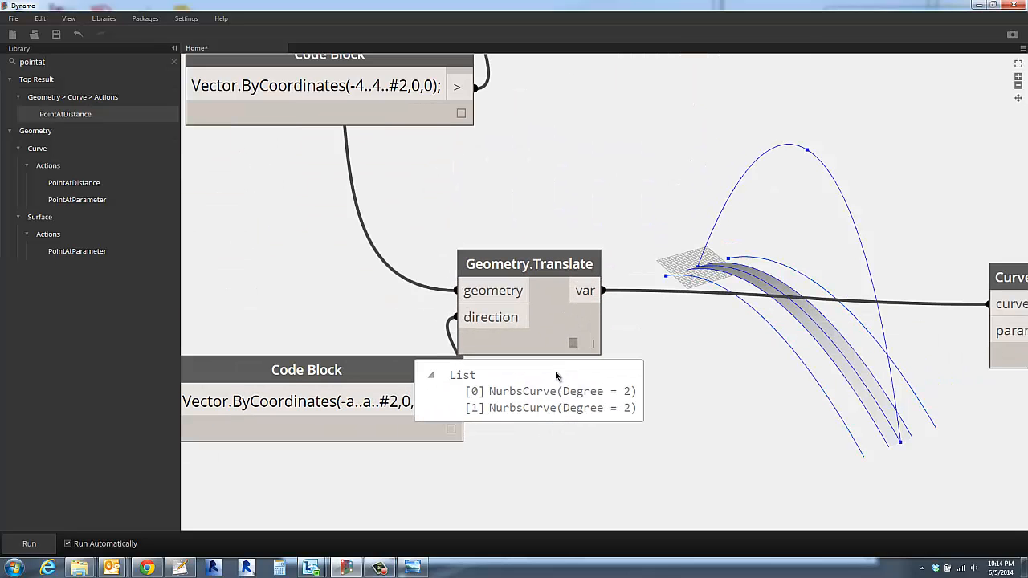
click(571, 341)
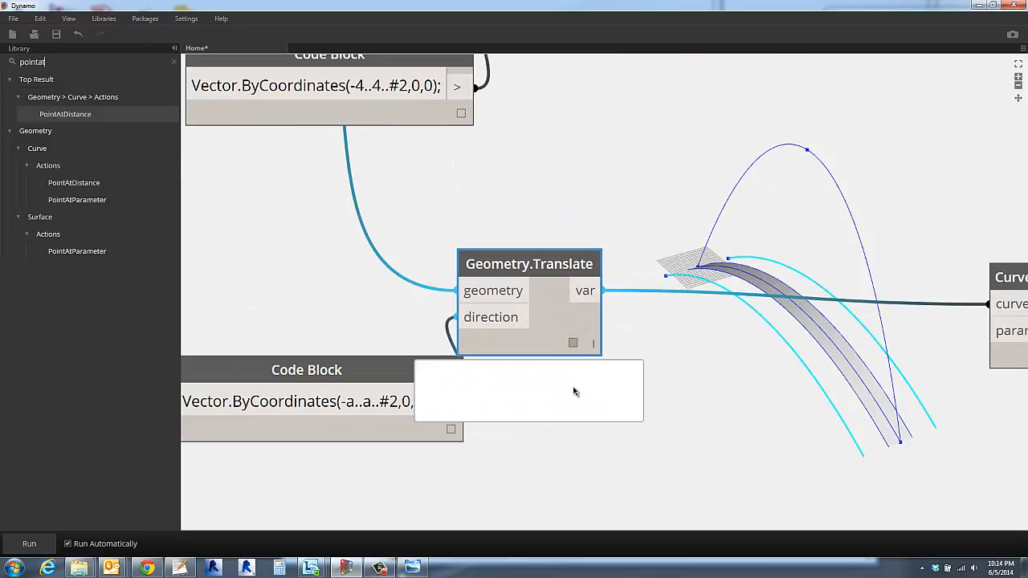
click(581, 409)
scroll(581, 409, down, 5)
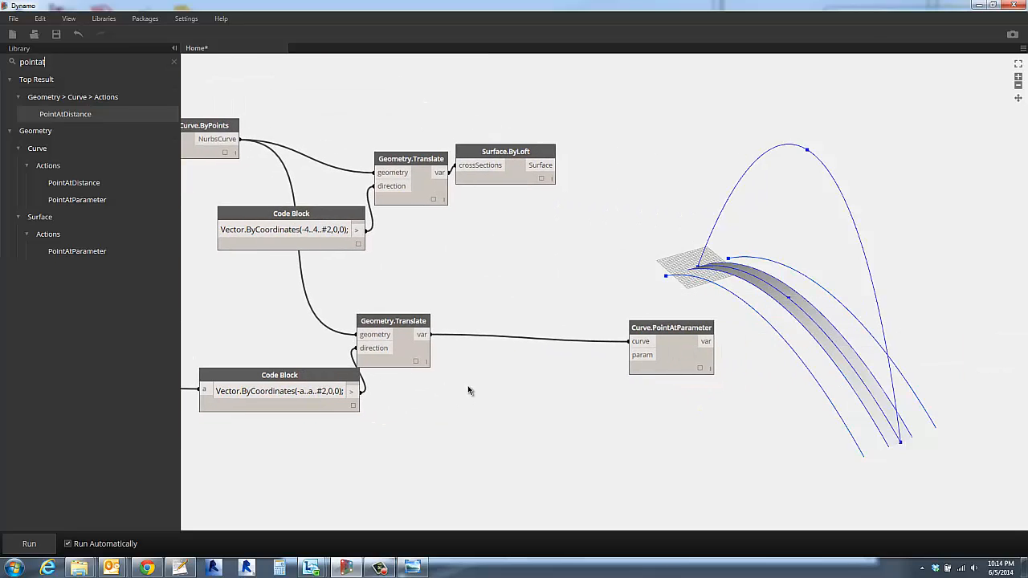
drag(668, 326, 698, 320)
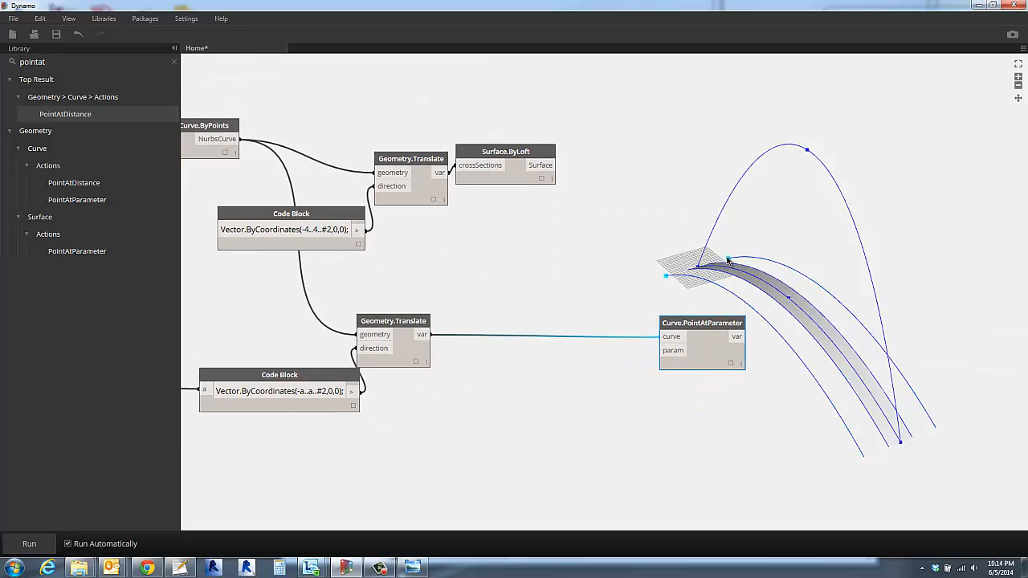
click(541, 243)
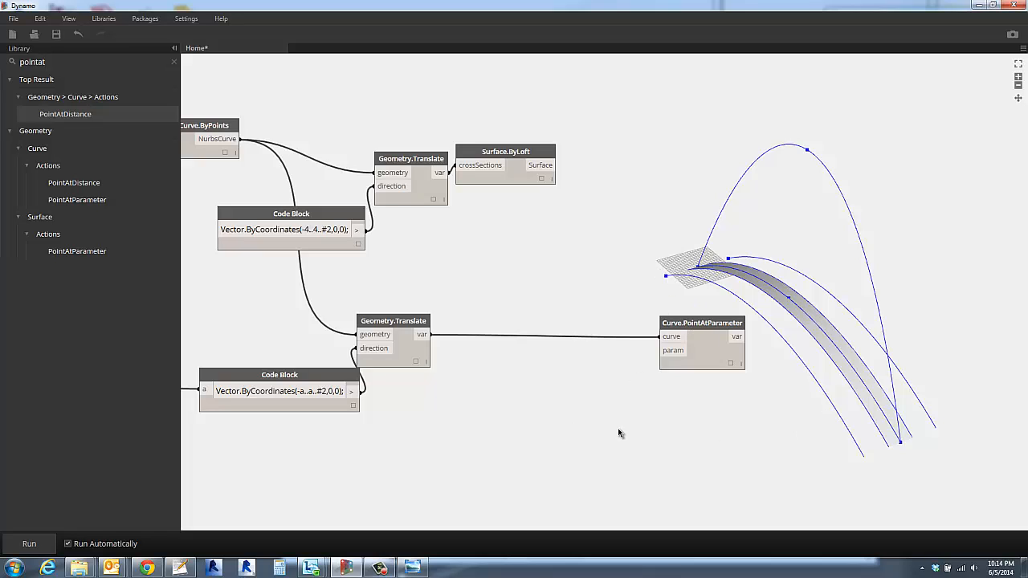
- Search the node library for range, add a Number Range node, and place it below Curve.PointAtParameter
double_click(541, 387)
click(558, 415)
drag(60, 62, 2, 60)
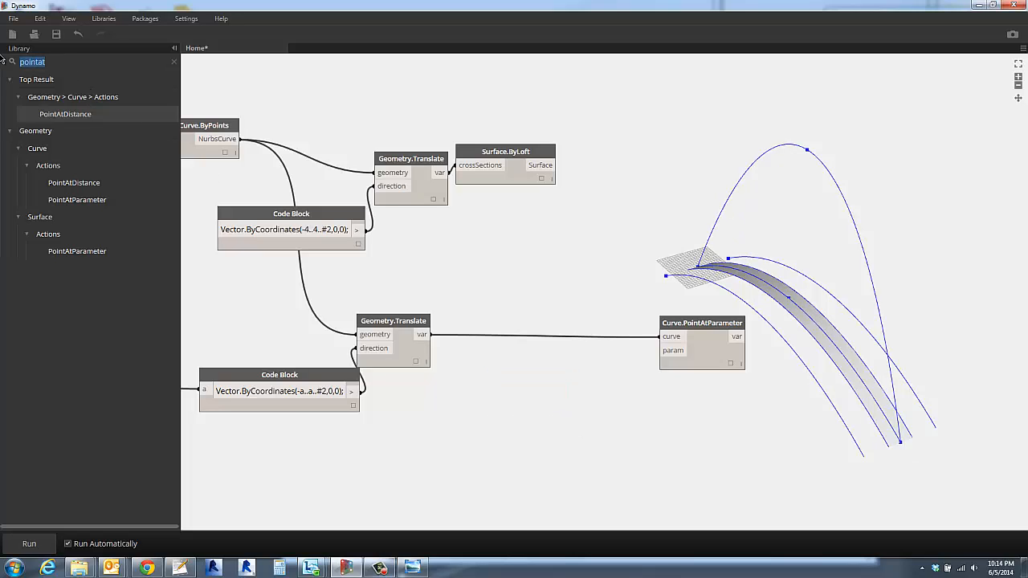
text(range)
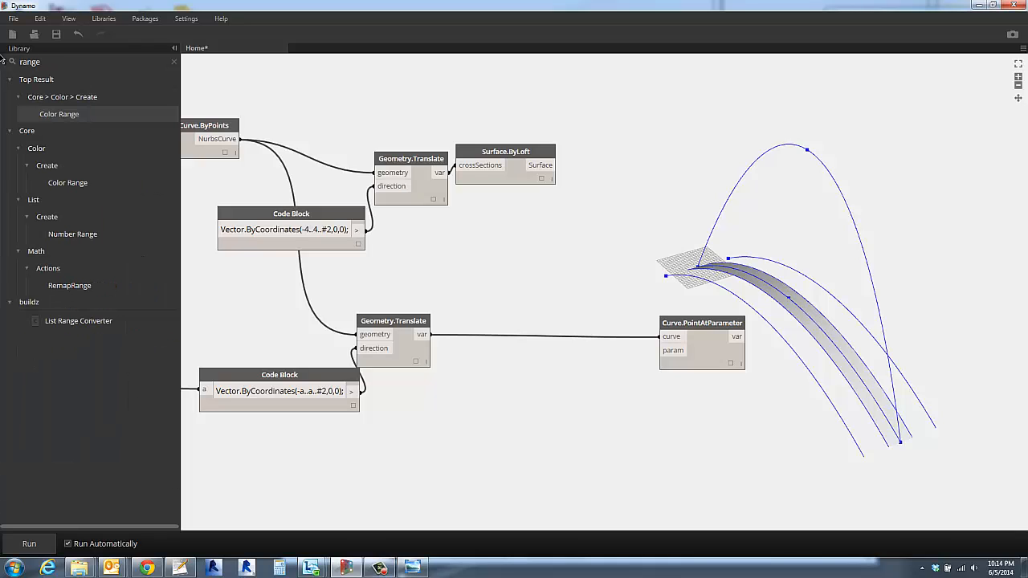
click(71, 234)
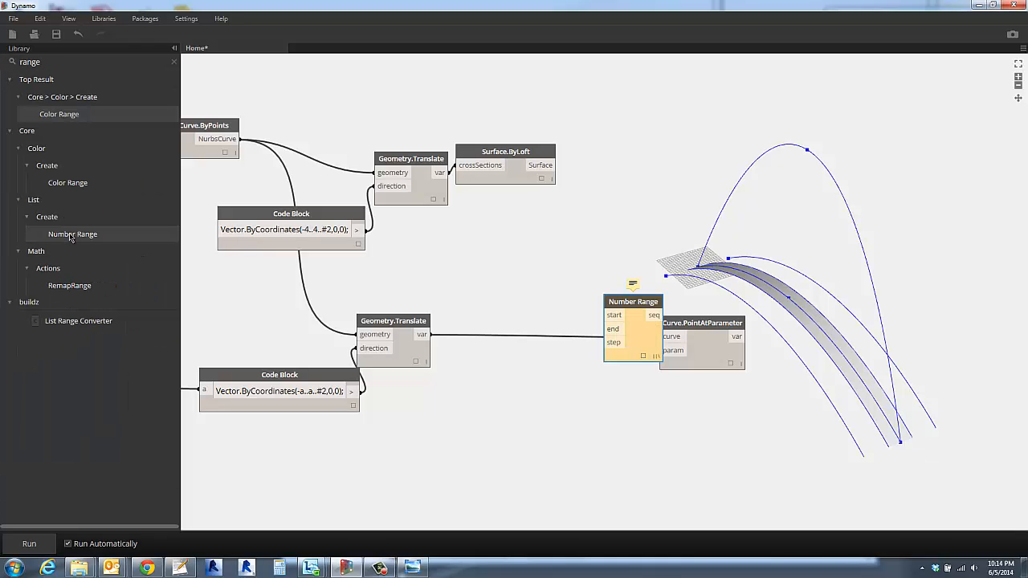
drag(620, 304, 621, 393)
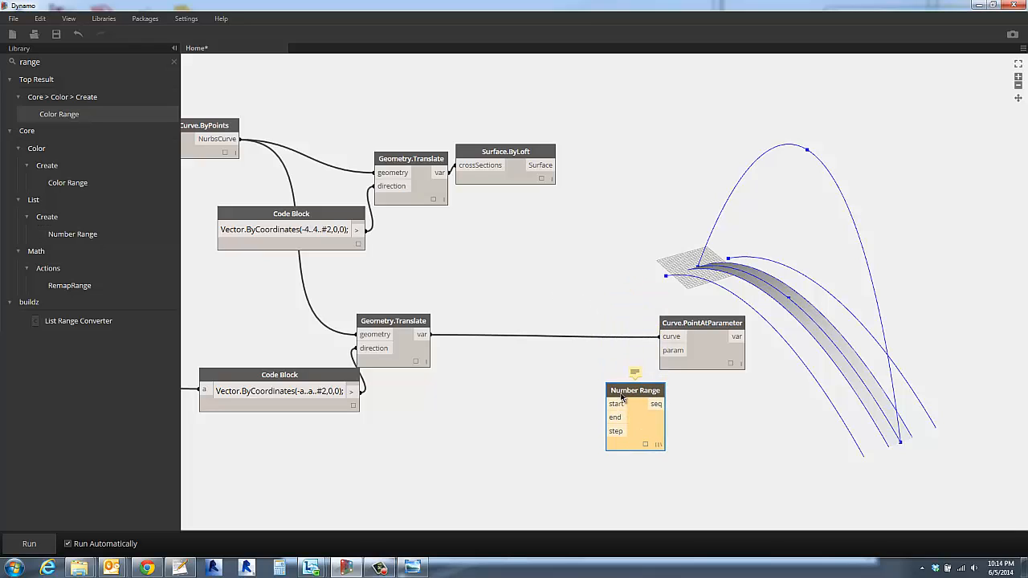
click(531, 407)
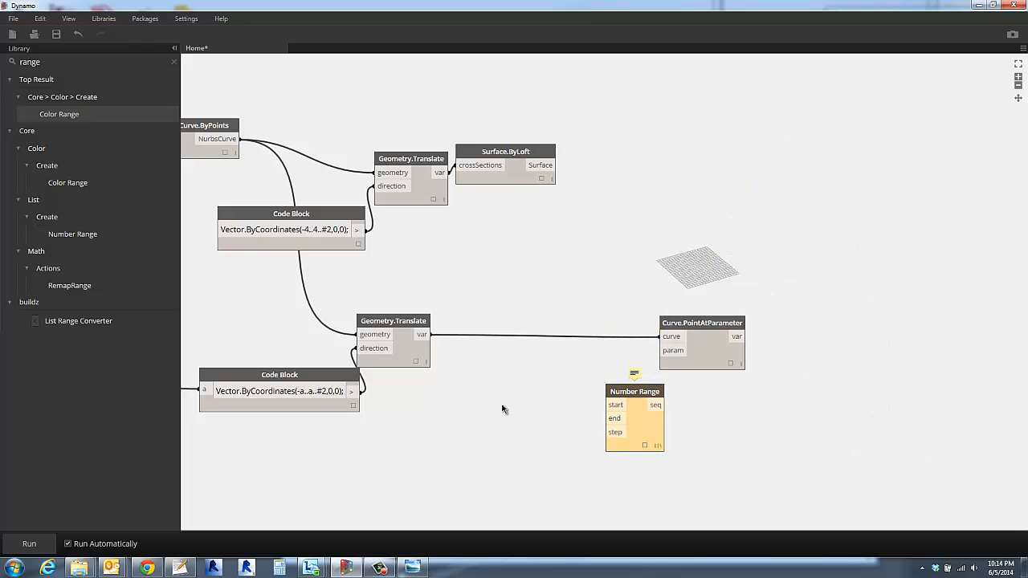
- Create a Code Block beside Number Range with the three lines 0; 1; and 2;
double_click(503, 409)
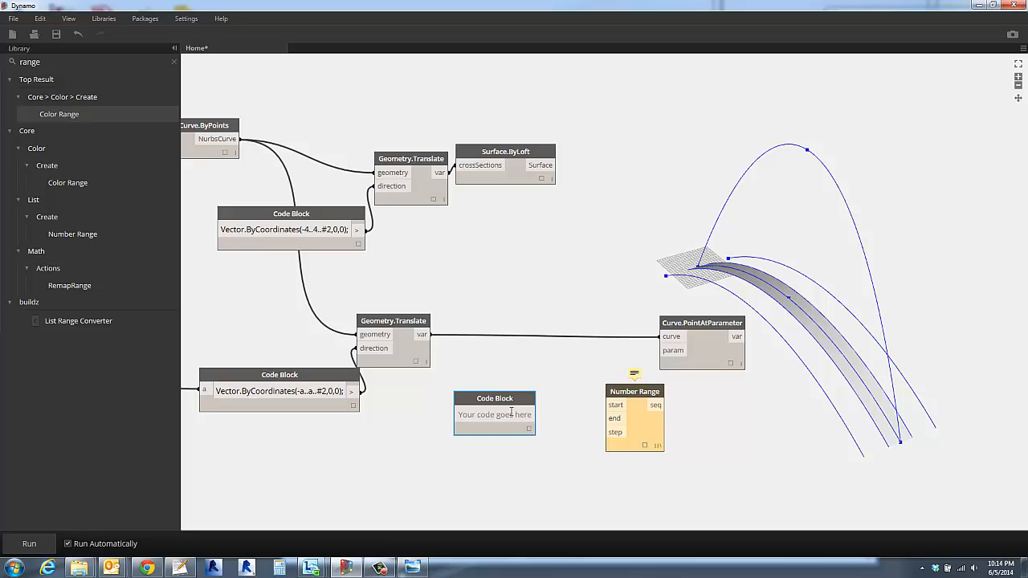
text(0;)
key(Return)
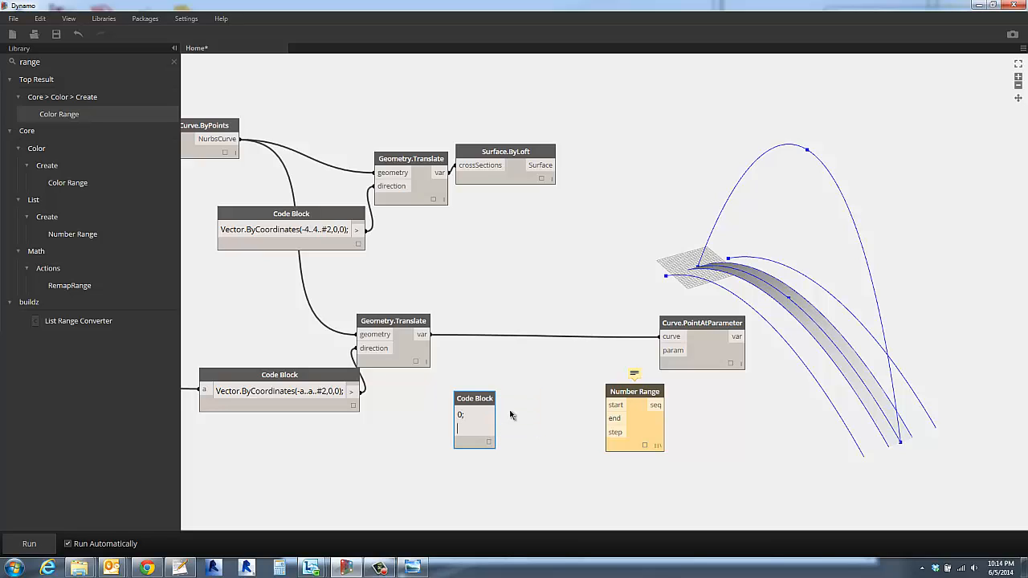
text(1;)
key(Return)
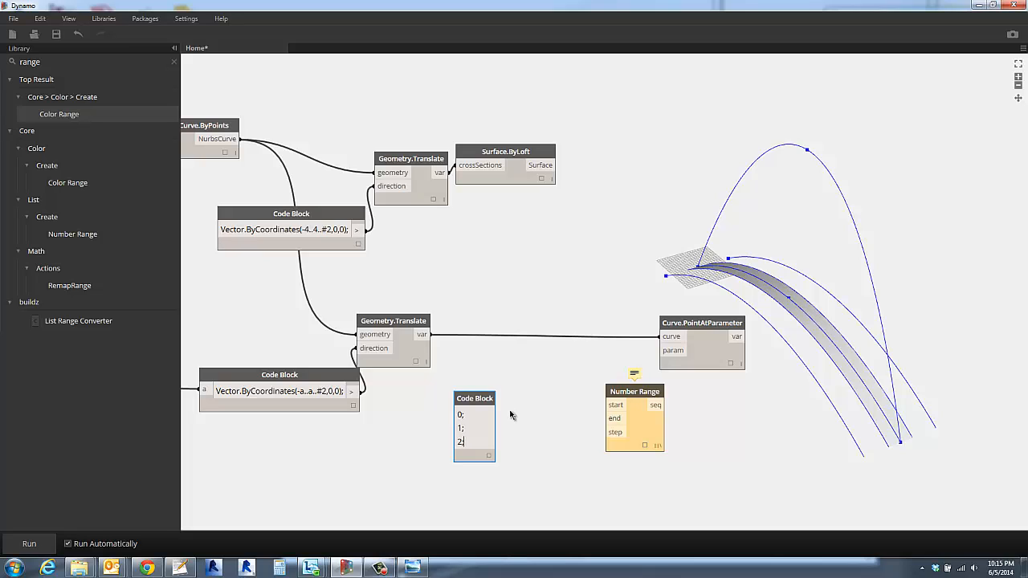
click(510, 414)
- Connect the Code Block's three outputs to Number Range's start, end and step inputs, and change the step value to 0.1
drag(486, 442, 607, 418)
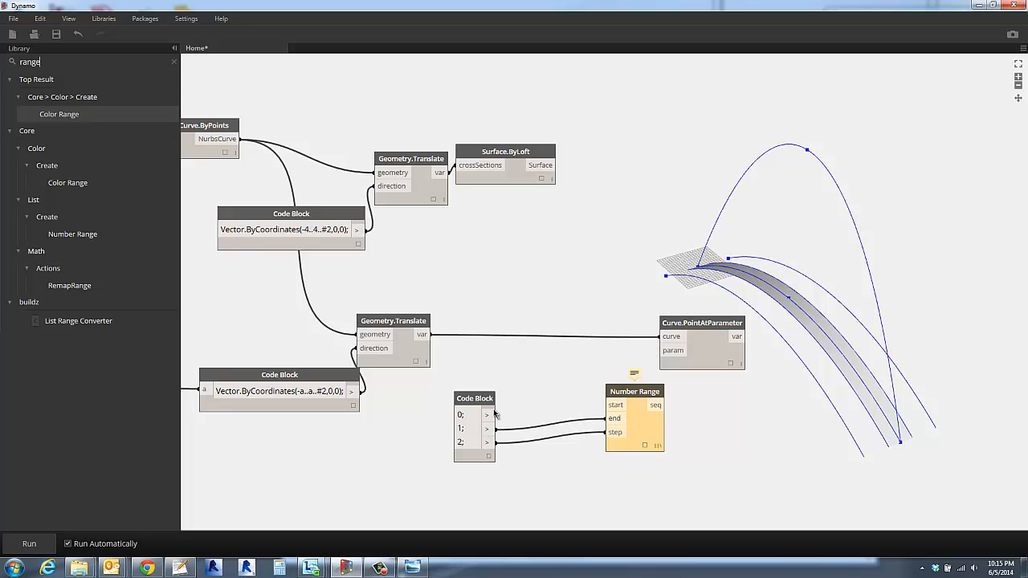
drag(486, 414, 585, 408)
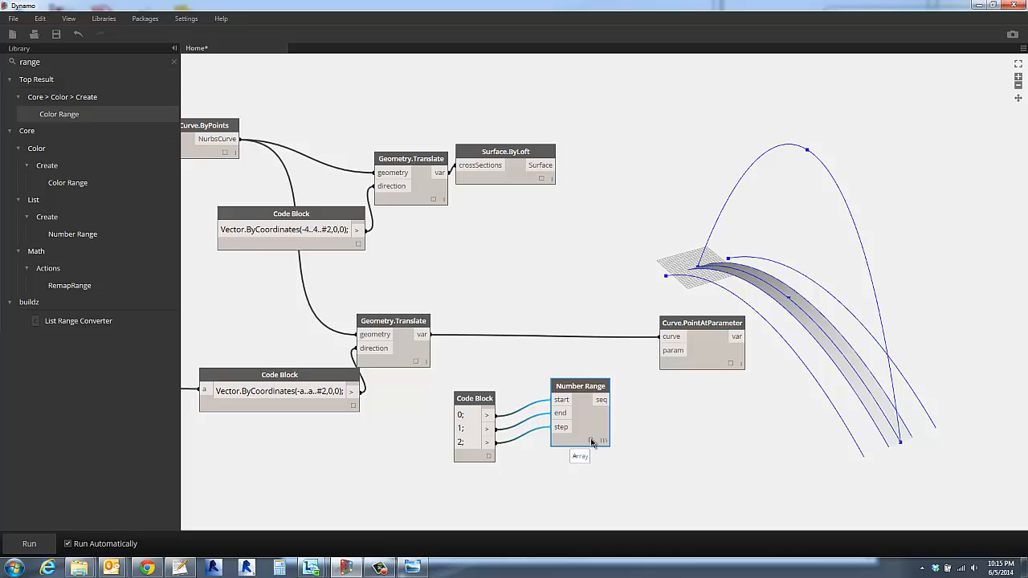
click(591, 442)
click(460, 441)
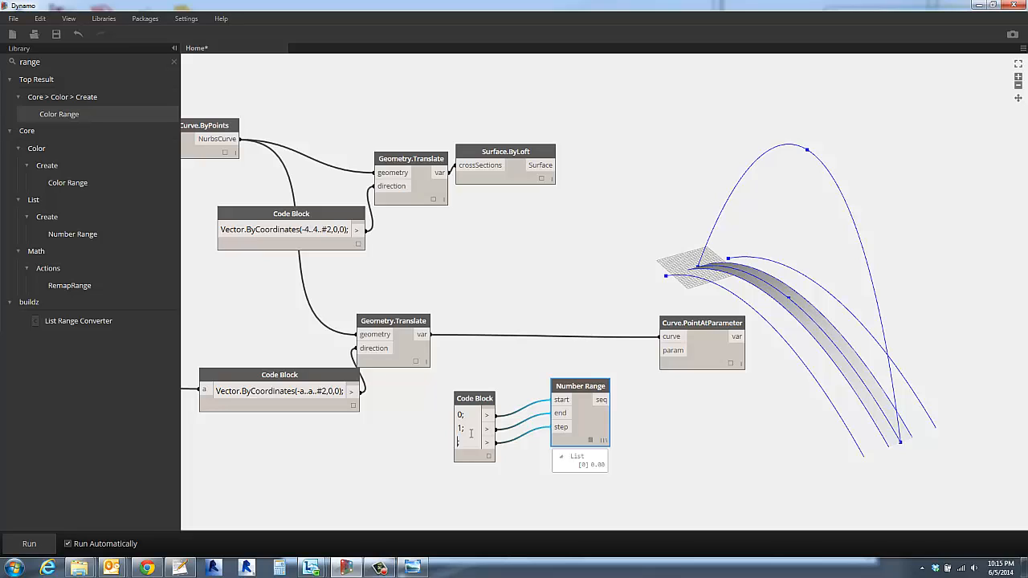
click(504, 477)
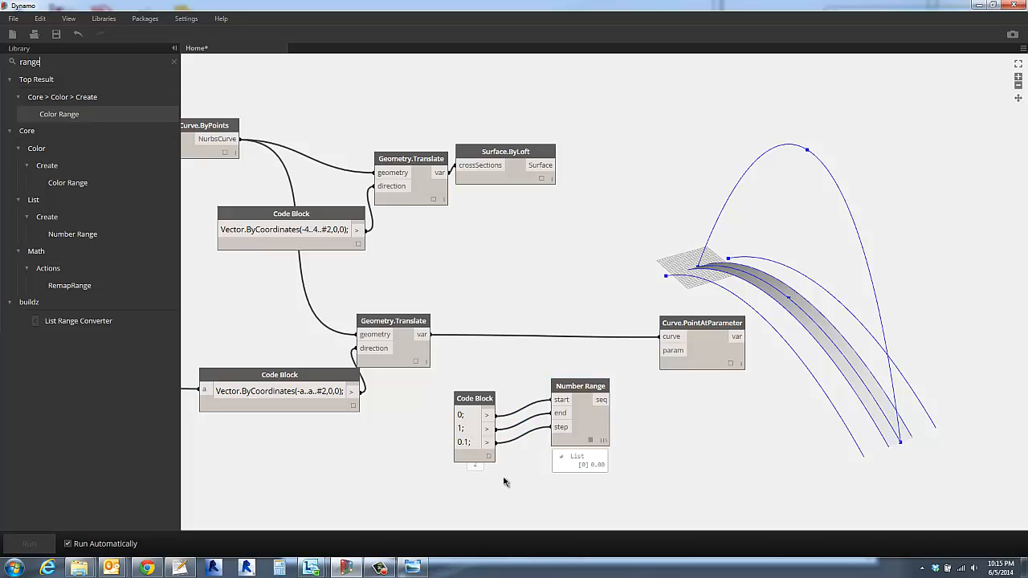
- Connect Number Range's seq output to the param input of Curve.PointAtParameter and open that node's lacing options
drag(579, 386, 558, 337)
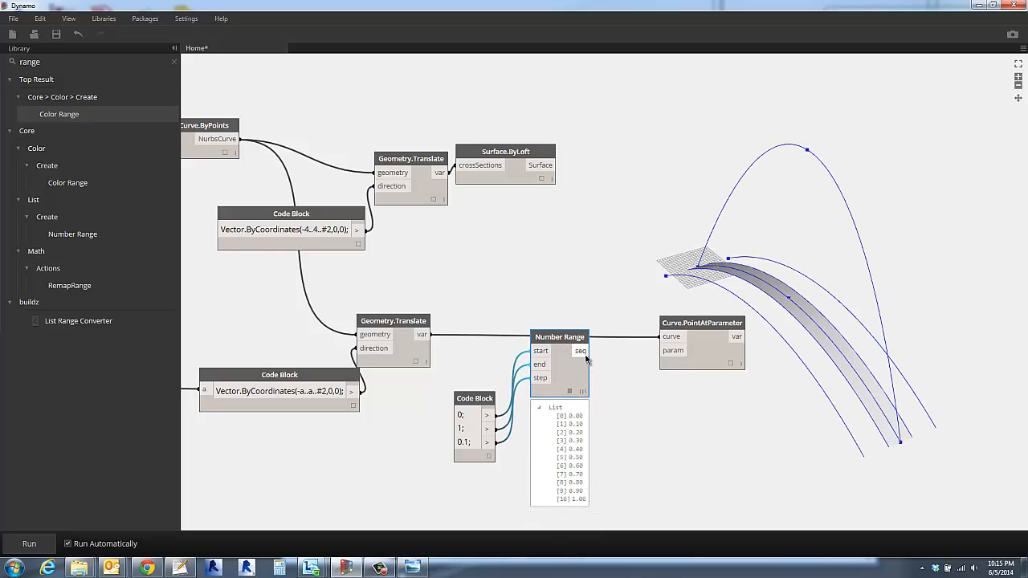
drag(580, 351, 665, 351)
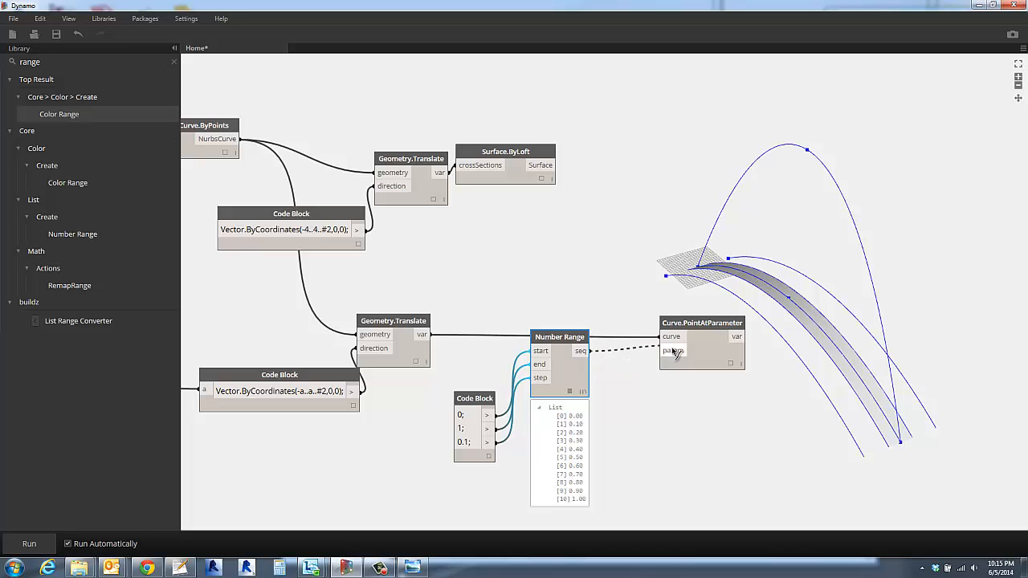
right_click(731, 356)
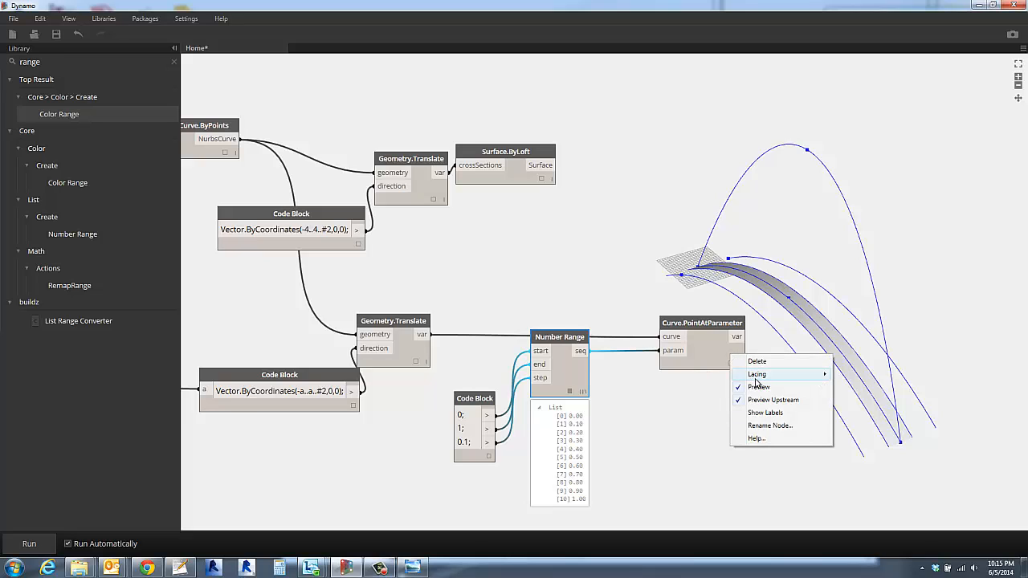
mouse_move(756, 374)
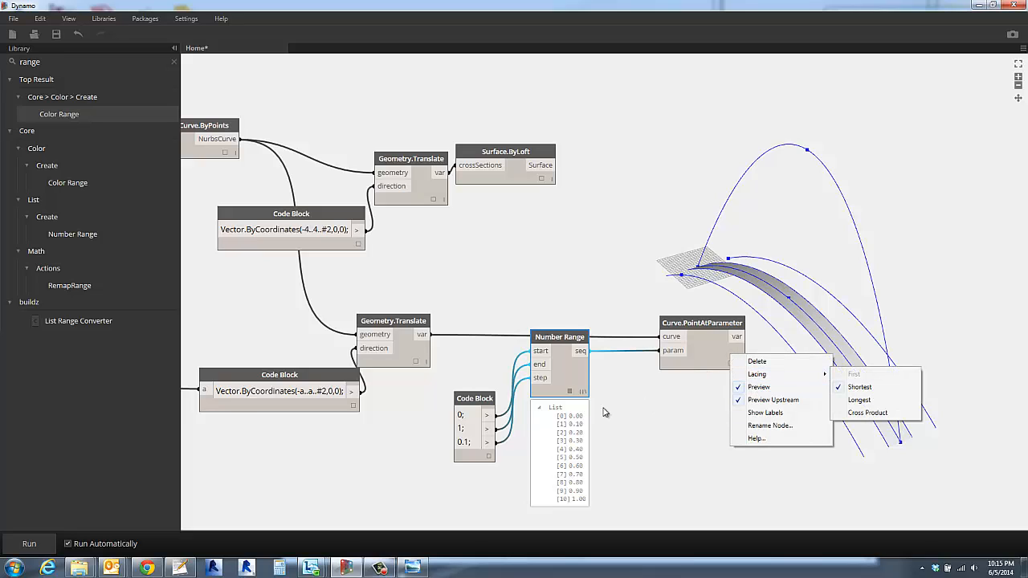
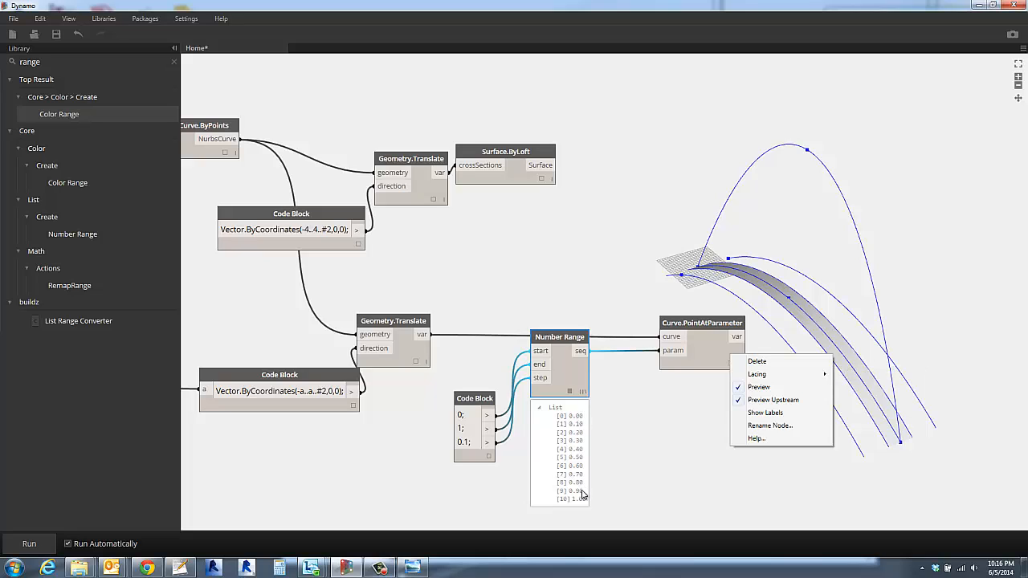
- Preview the outputs of the side curves' Geometry.Translate and of Curve.PointAtParameter, and set Curve.PointAtParameter's lacing to Cross Product
click(418, 362)
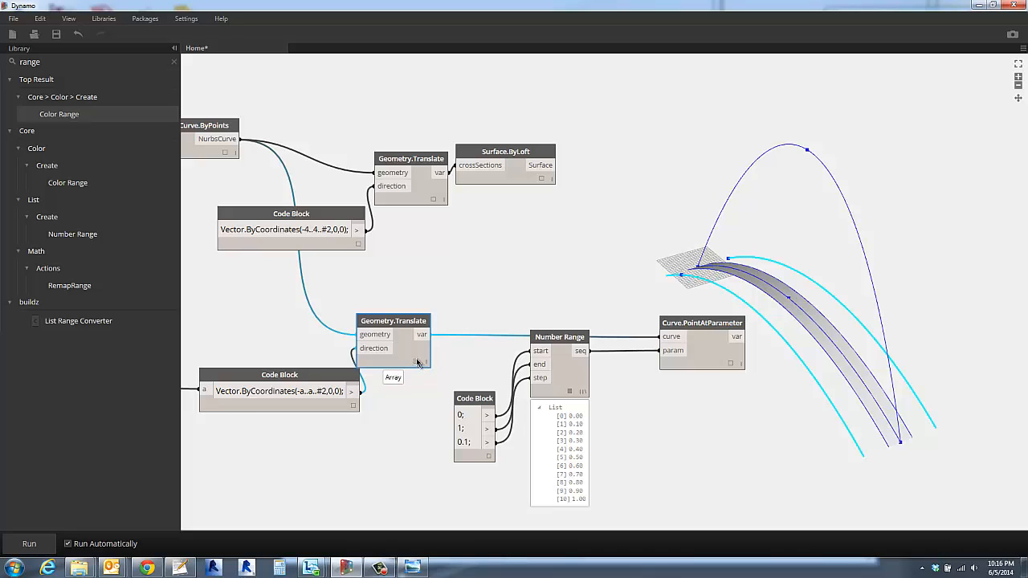
mouse_move(400, 399)
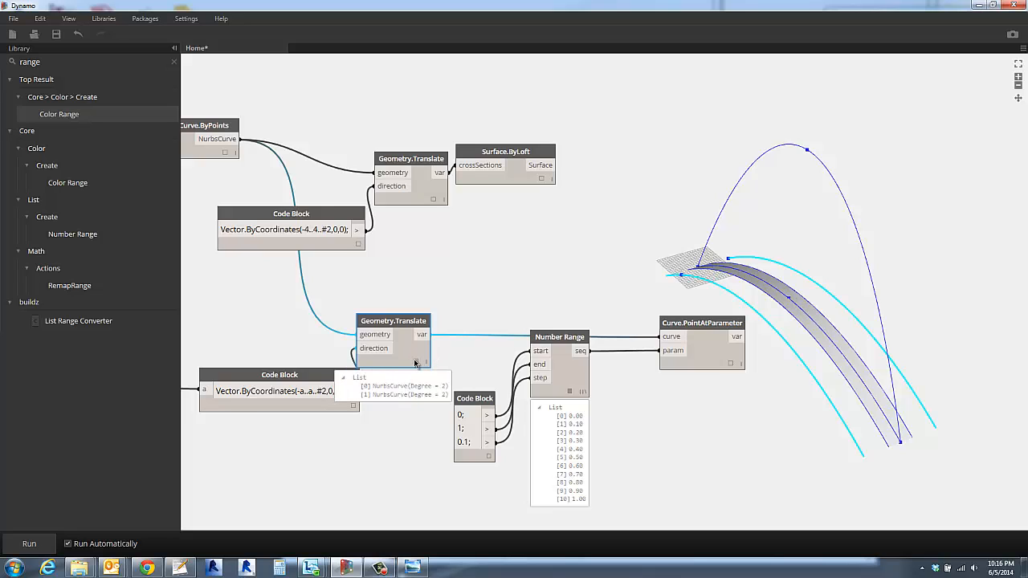
click(415, 360)
click(475, 356)
click(545, 379)
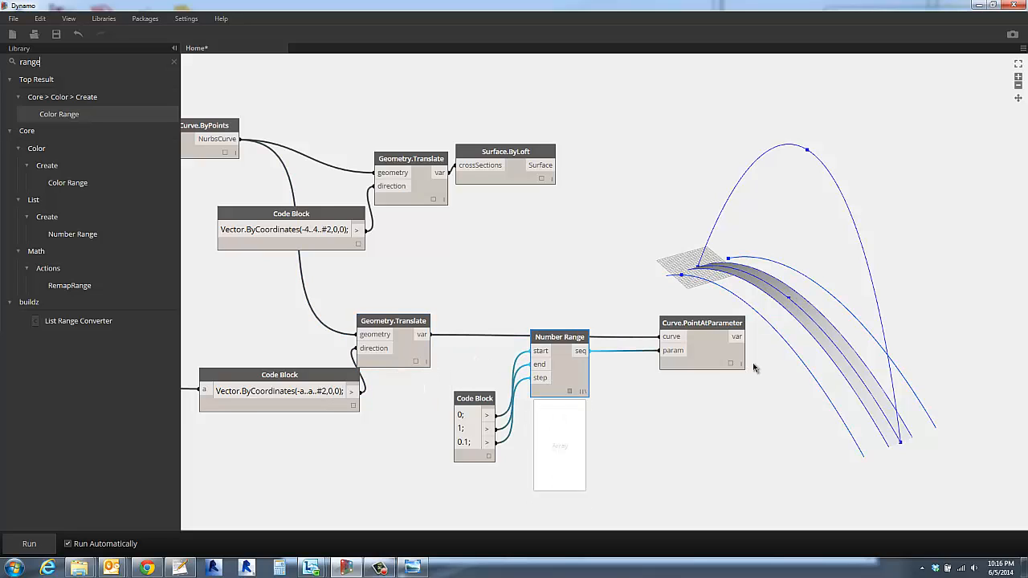
click(733, 366)
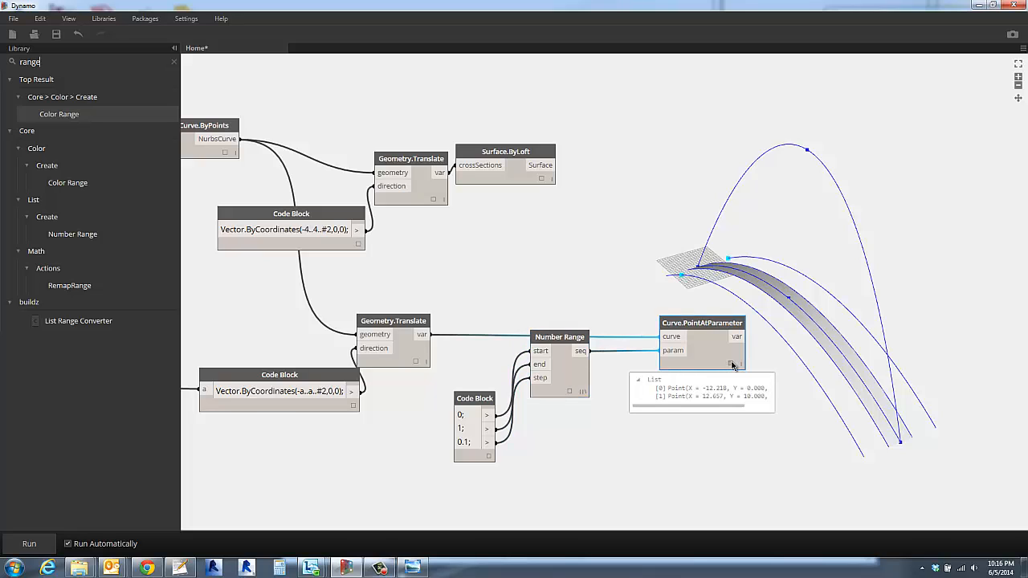
right_click(715, 354)
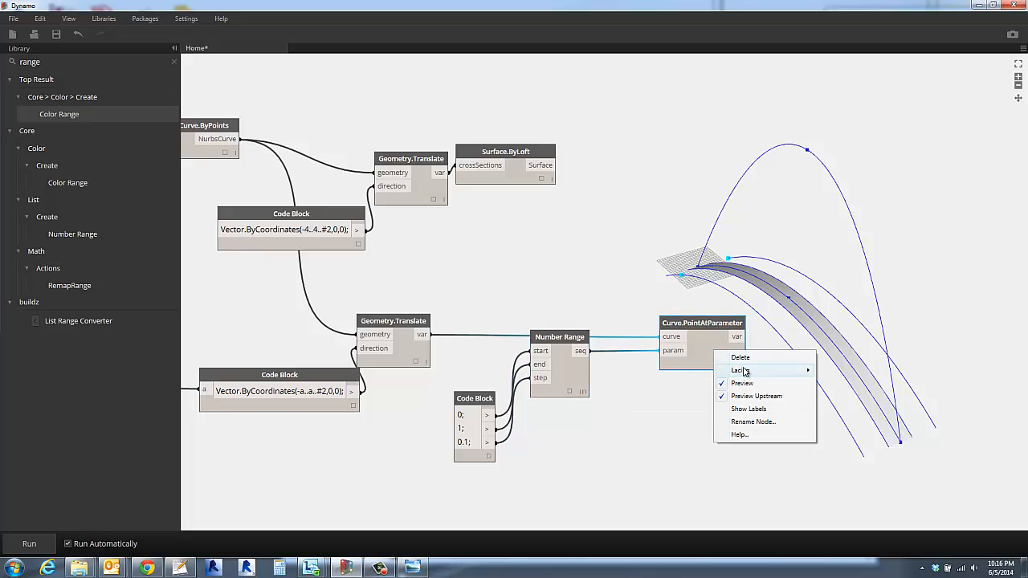
mouse_move(745, 371)
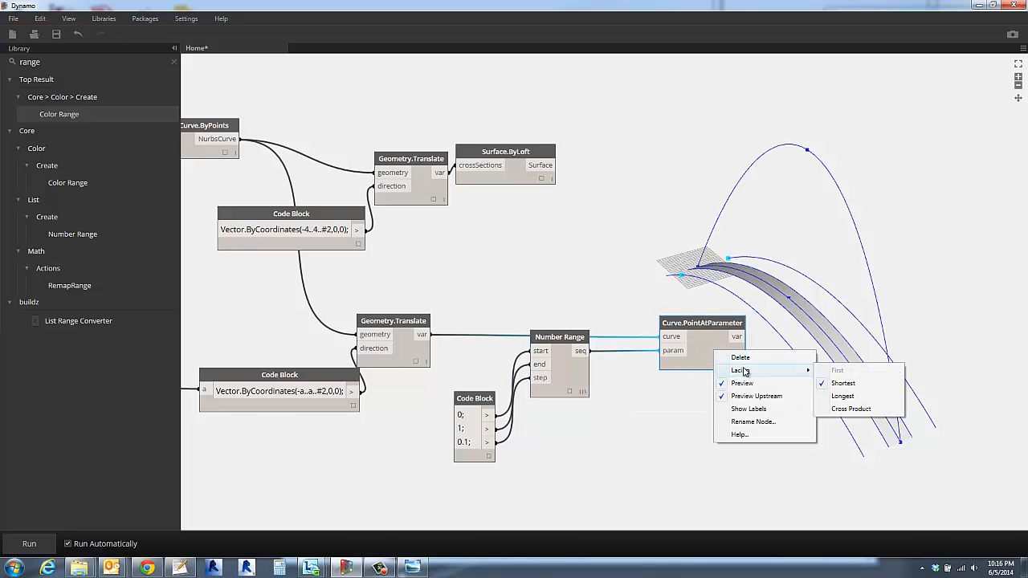
click(841, 409)
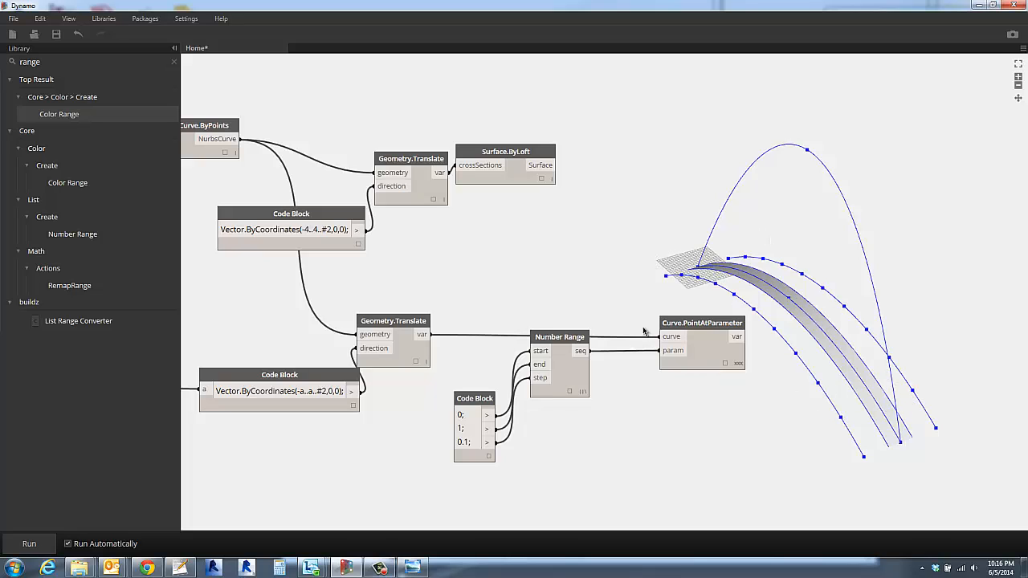
- Move Number Range directly beside its Code Block and create a new Code Block above it containing 0..1..#10;
drag(570, 340, 543, 403)
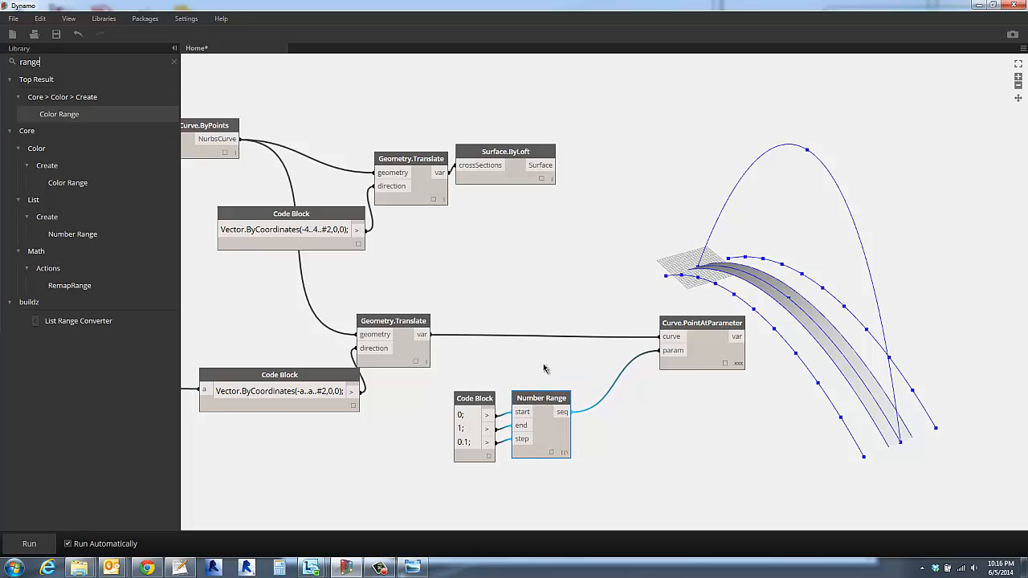
click(545, 364)
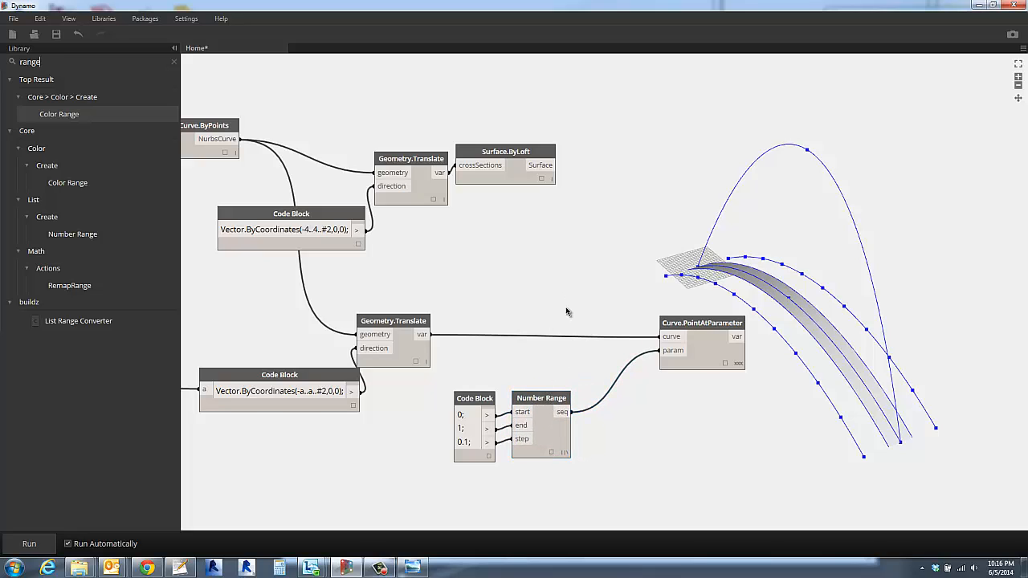
double_click(527, 315)
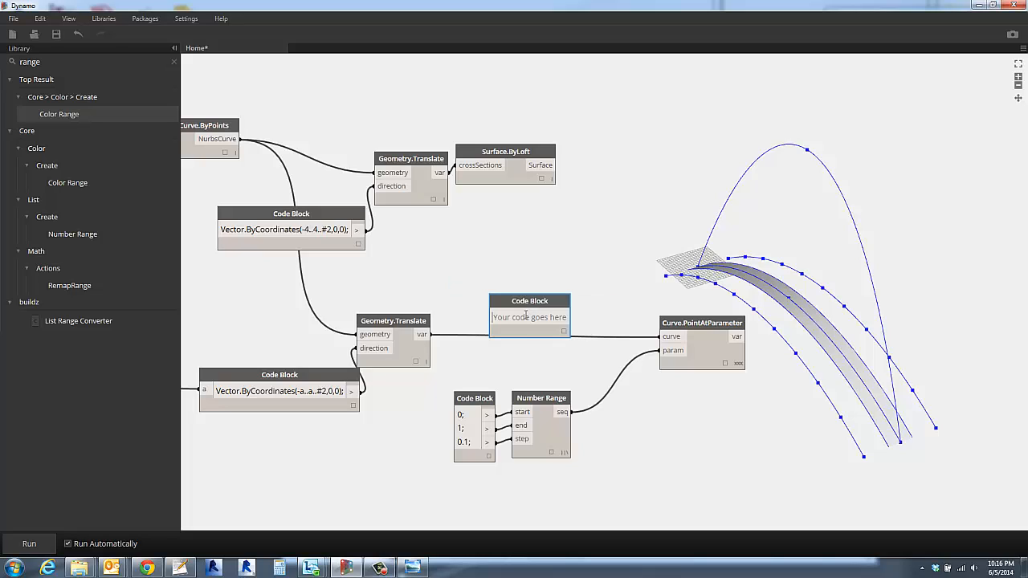
text(0..1)
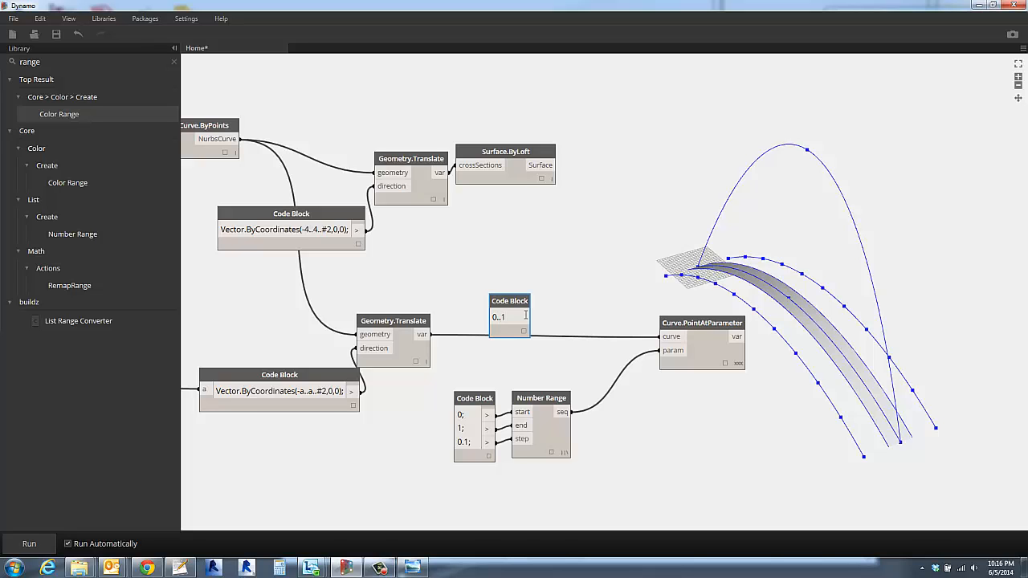
scroll(526, 315, up, 5)
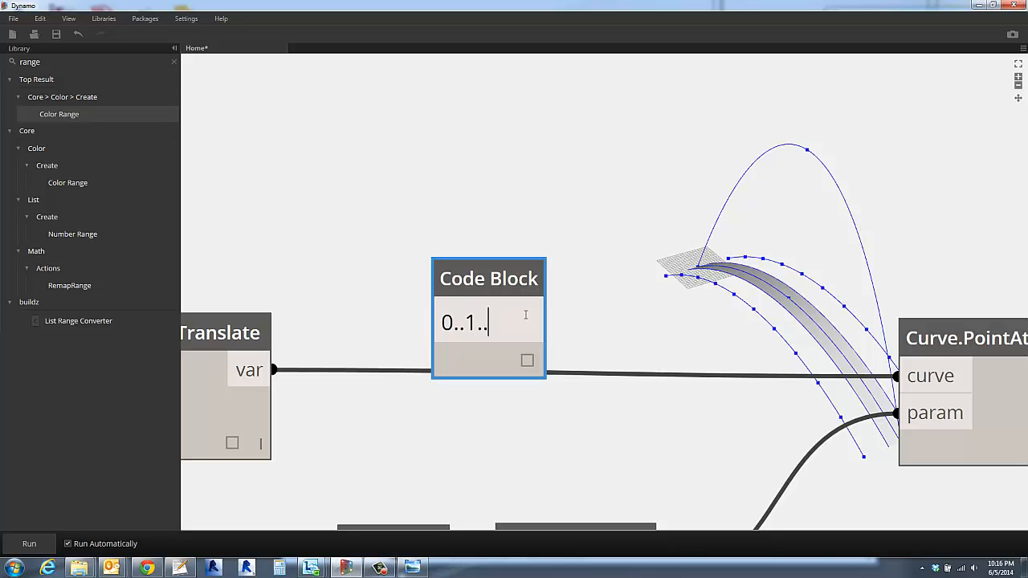
text(..1..#10)
key(Left)
key(Left)
click(584, 321)
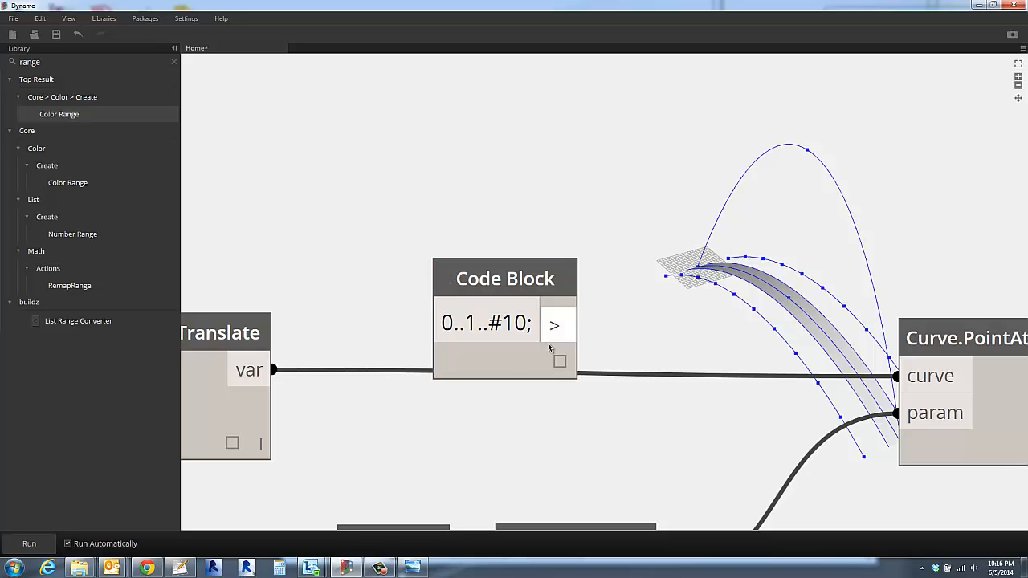
- Preview the new Code Block's output list and change its range to 0..1..#9;
scroll(601, 358, down, 1)
scroll(601, 358, down, 2)
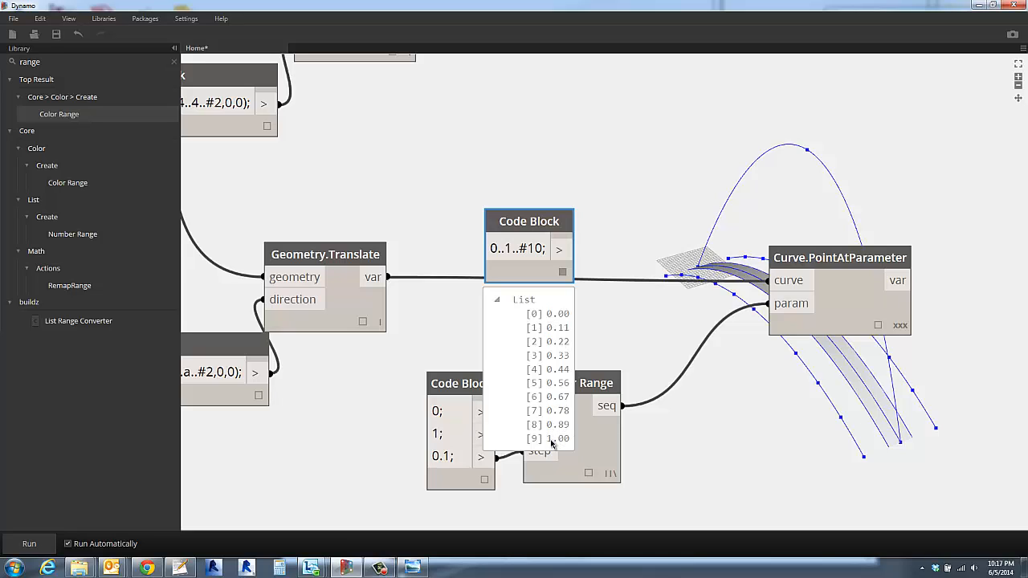
click(533, 249)
double_click(530, 249)
text(9)
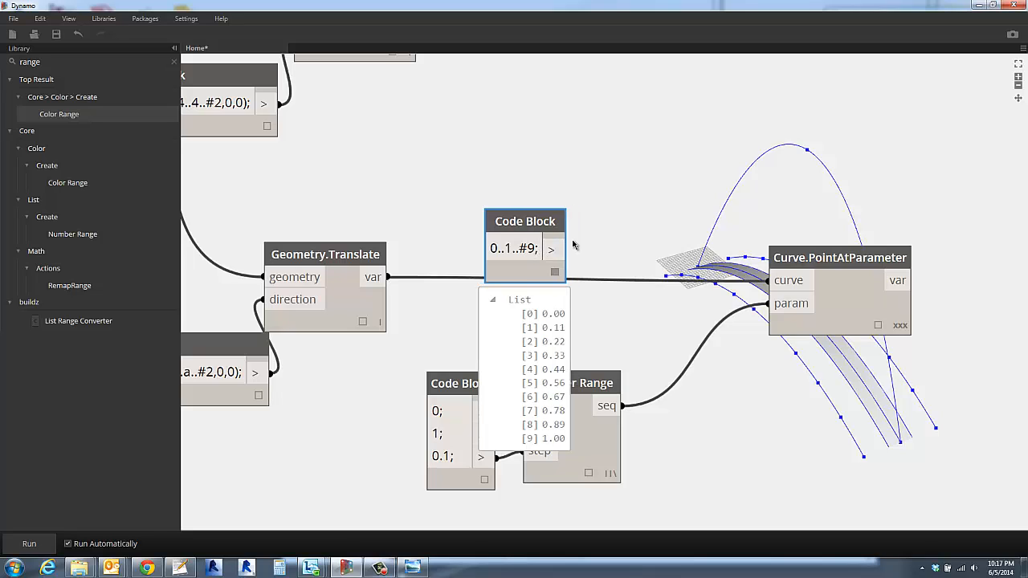
click(581, 246)
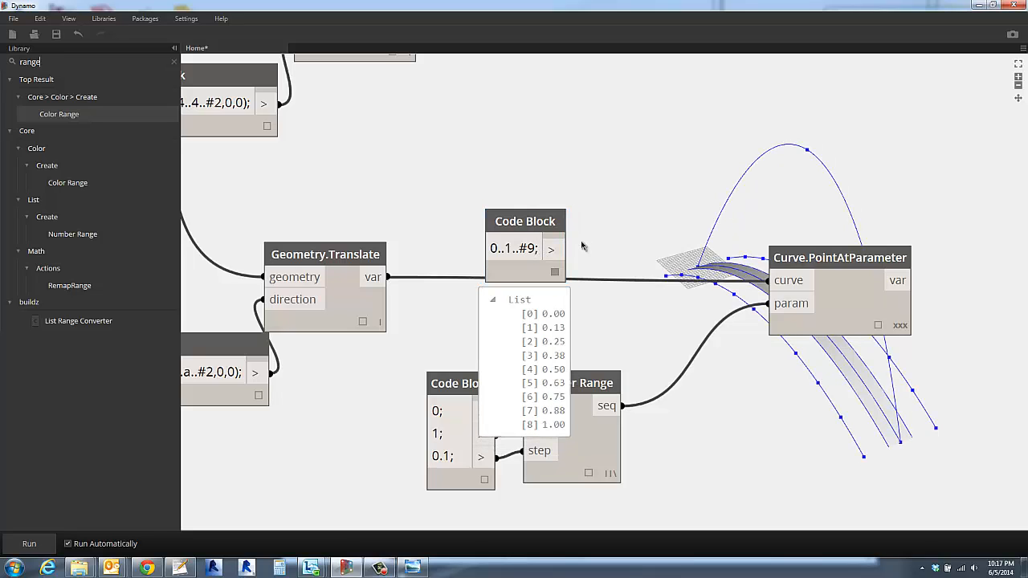
- Set the new Code Block's range to 0..1..#11; and close its output preview
double_click(537, 249)
text(11)
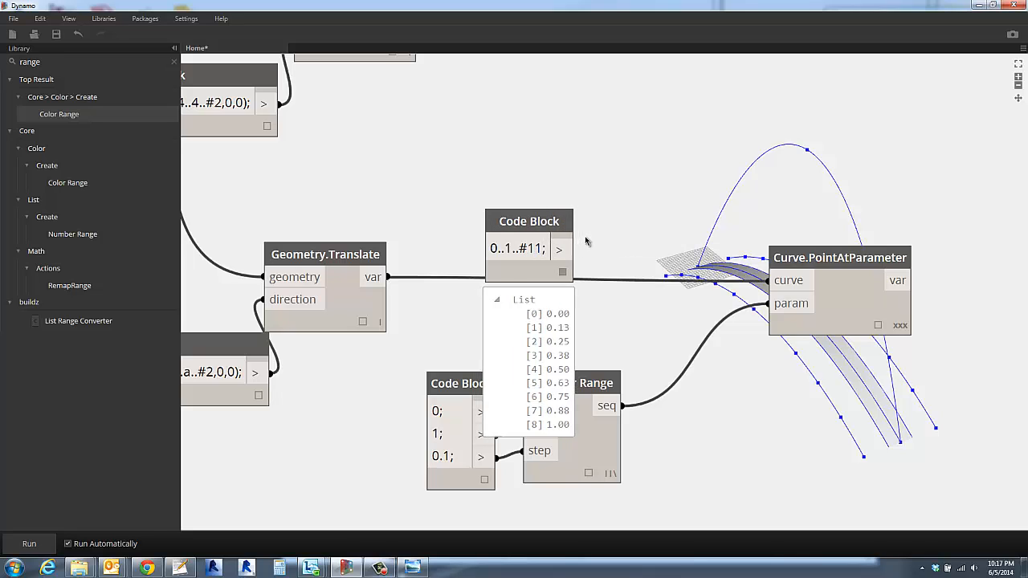
click(600, 236)
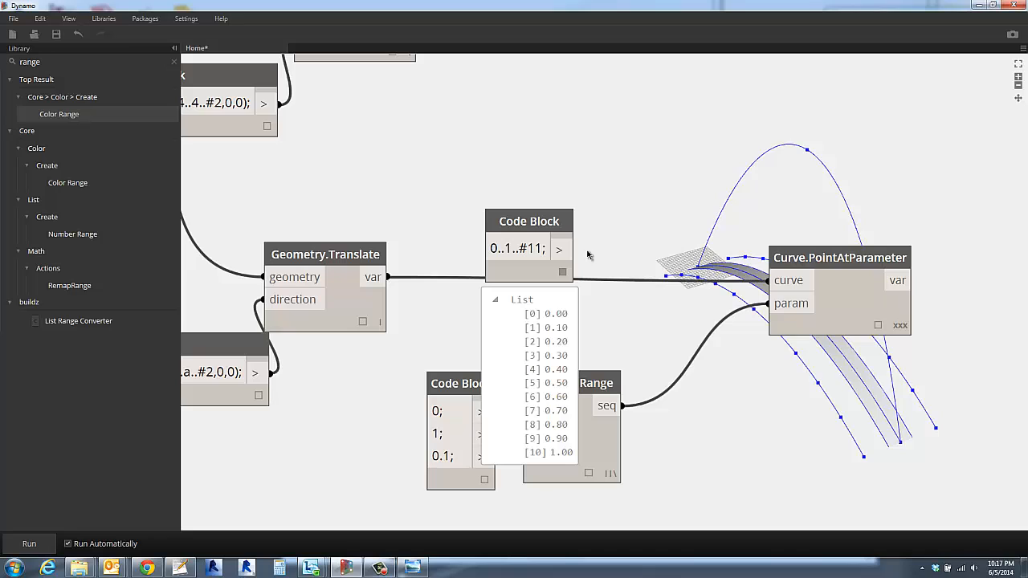
click(496, 301)
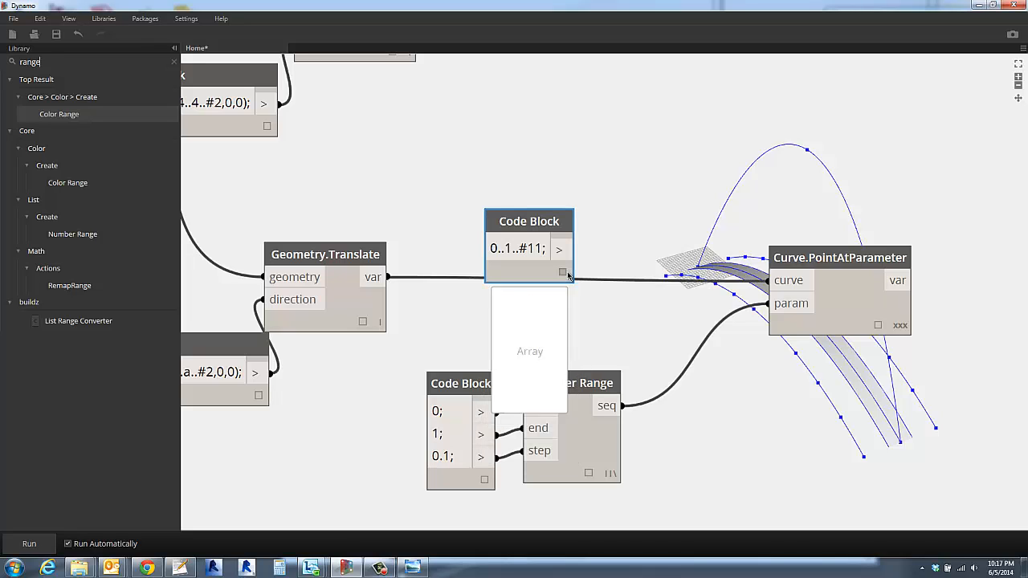
- Connect the 0..1..#11; Code Block to Curve.PointAtParameter's param input and delete the old three-line Code Block together with Number Range
drag(565, 251, 770, 303)
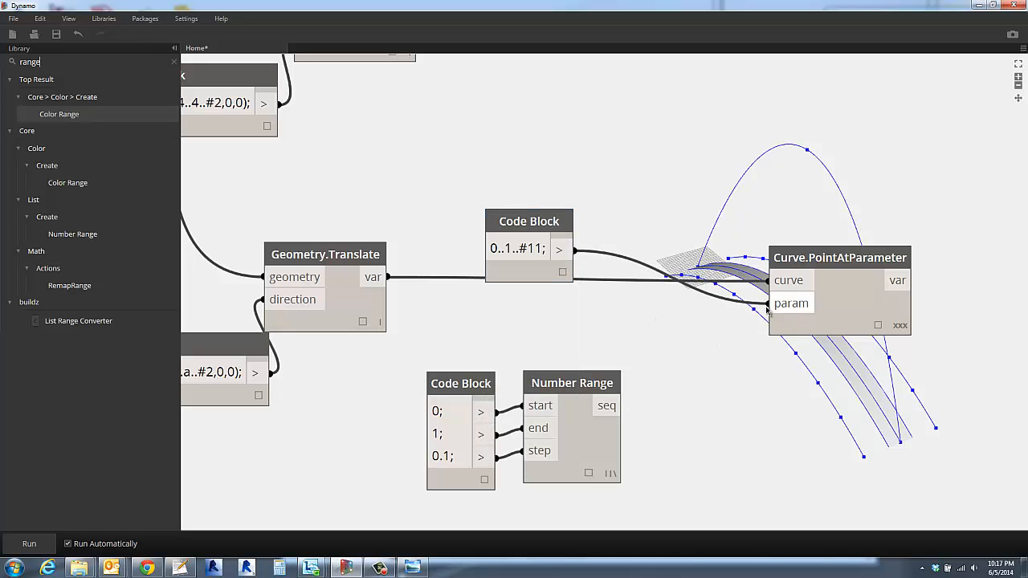
drag(546, 227, 616, 313)
drag(386, 354, 705, 520)
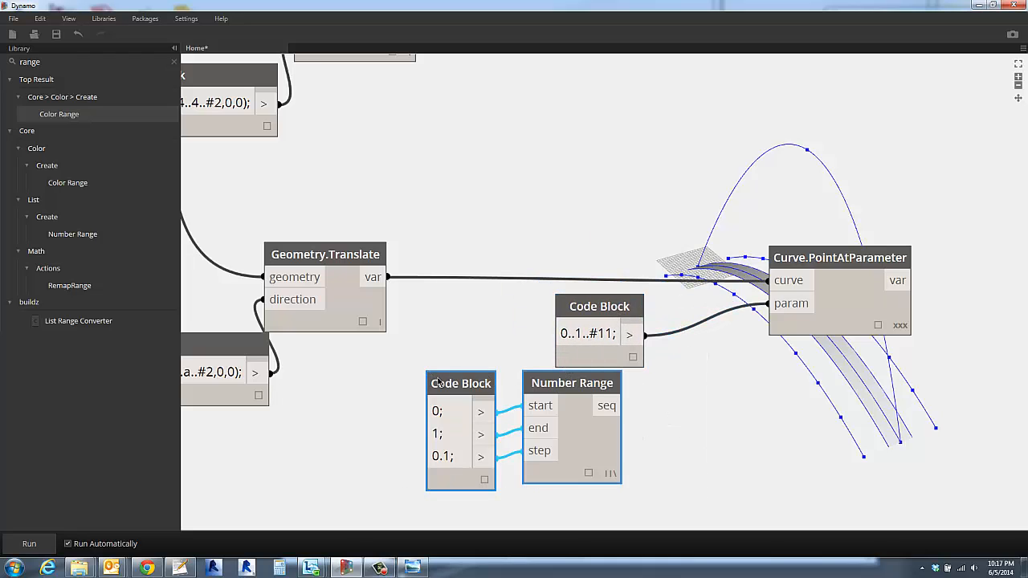
drag(438, 381, 515, 385)
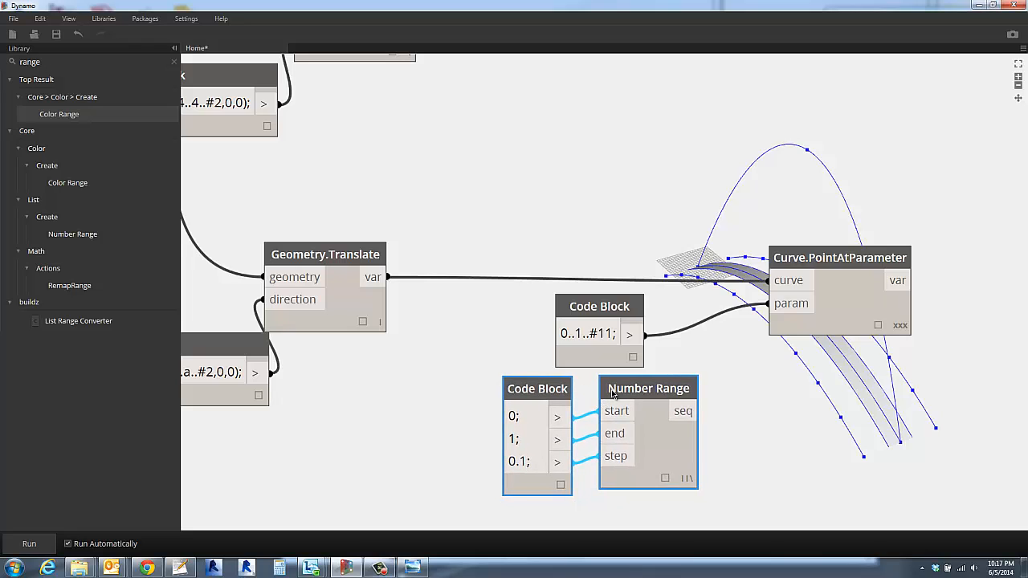
key(Delete)
- Arrange the 0..1..#11; Code Block below the curve wire and Curve.PointAtParameter beside it, after the side curves' Geometry.Translate
drag(578, 331, 534, 401)
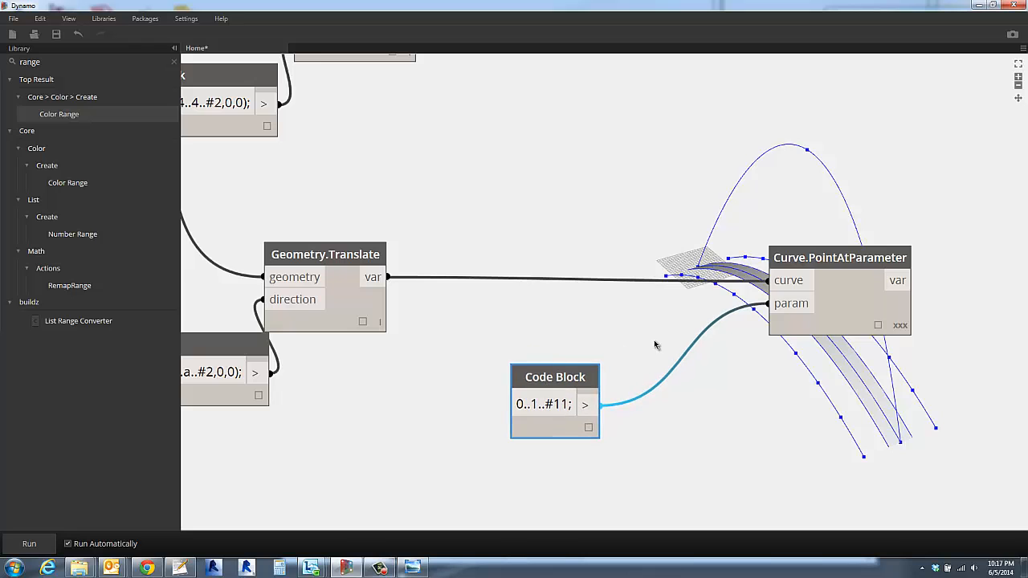
drag(889, 333, 780, 338)
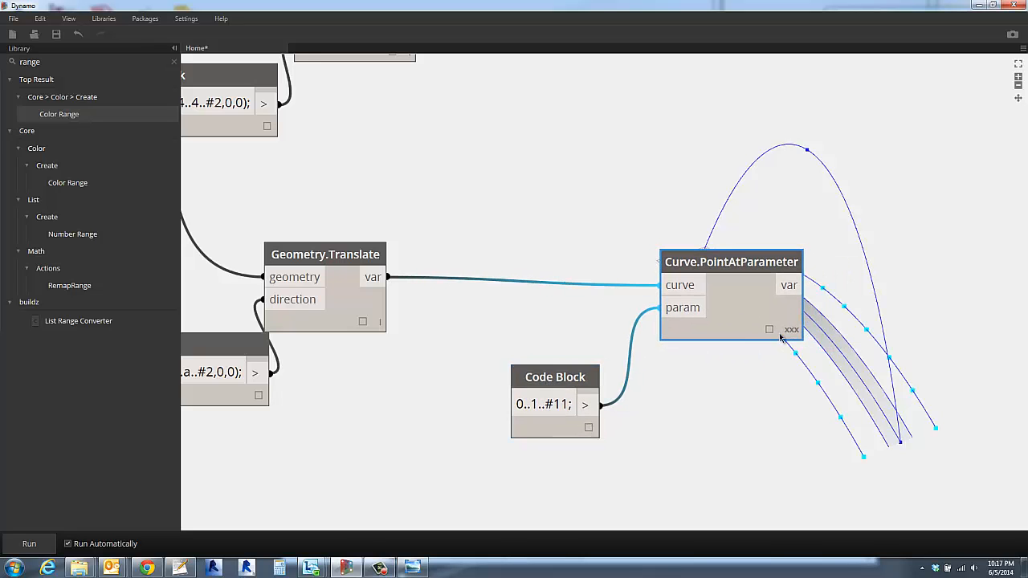
scroll(772, 397, down, 3)
middle_drag(776, 396, 646, 444)
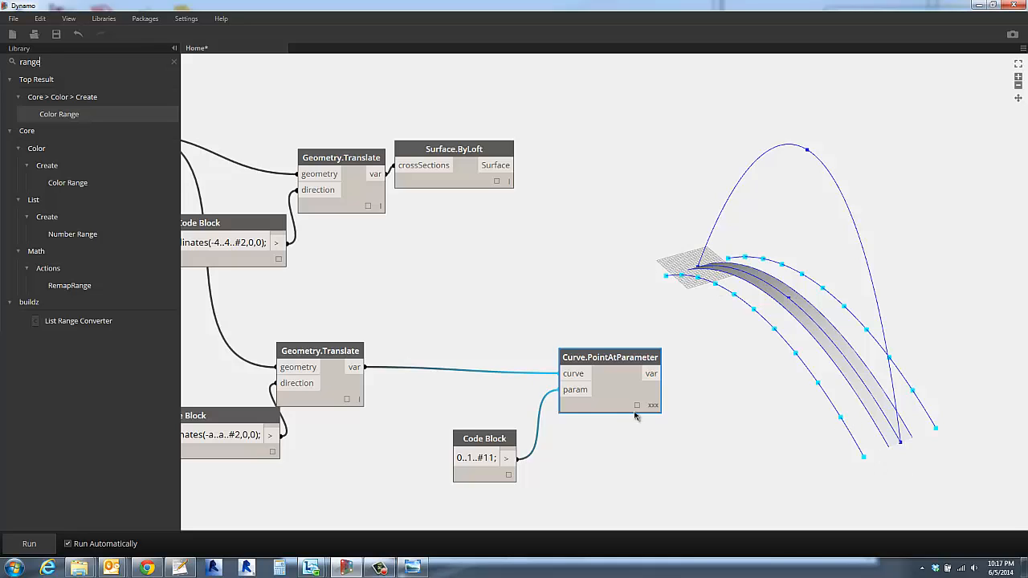
click(499, 438)
drag(499, 437, 510, 416)
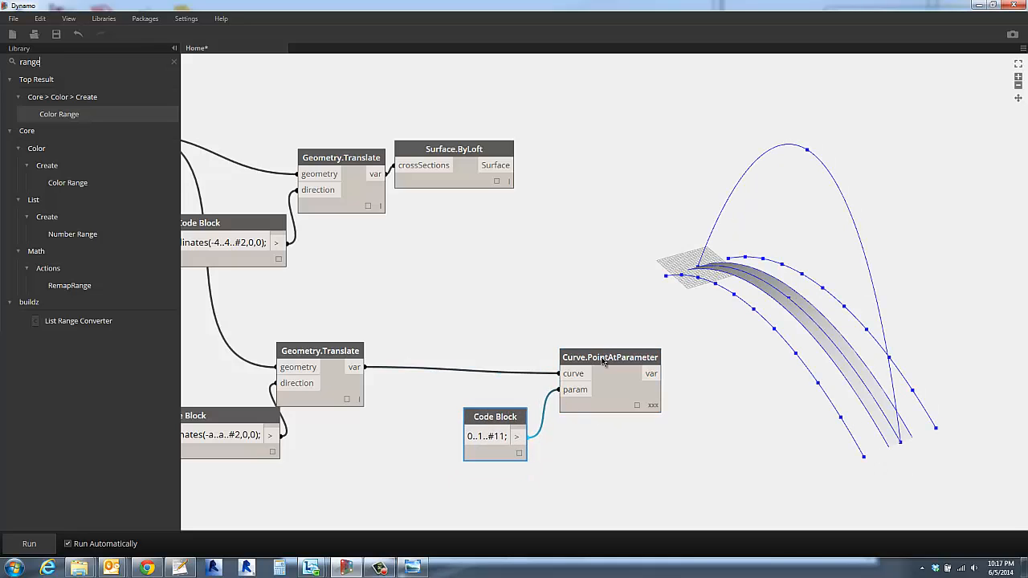
drag(602, 358, 640, 360)
click(786, 150)
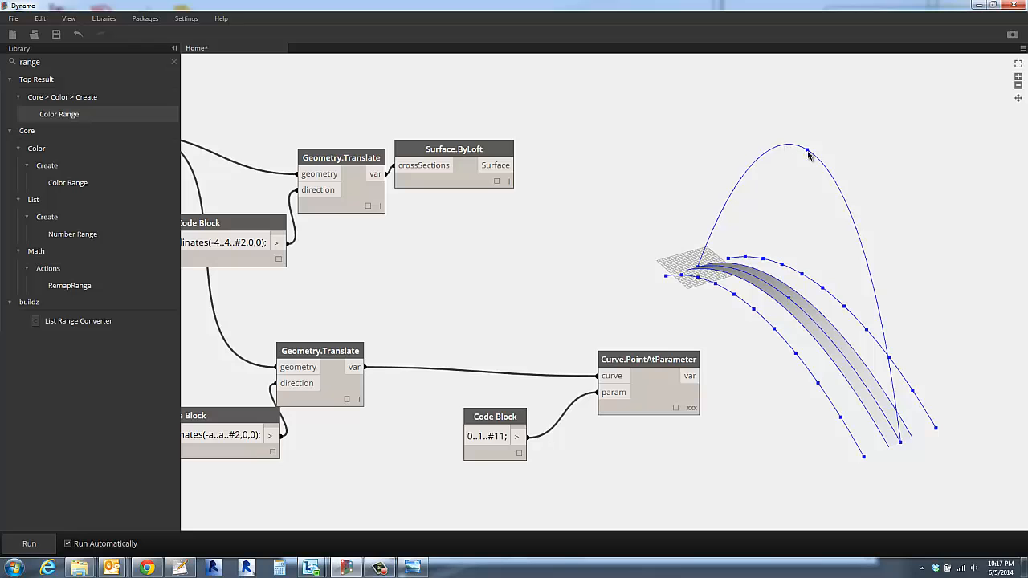
- Move the arch's NurbsCurve.ByPoints node away from its List.Create to a spot above and beyond Surface.ByLoft
scroll(634, 321, down, 4)
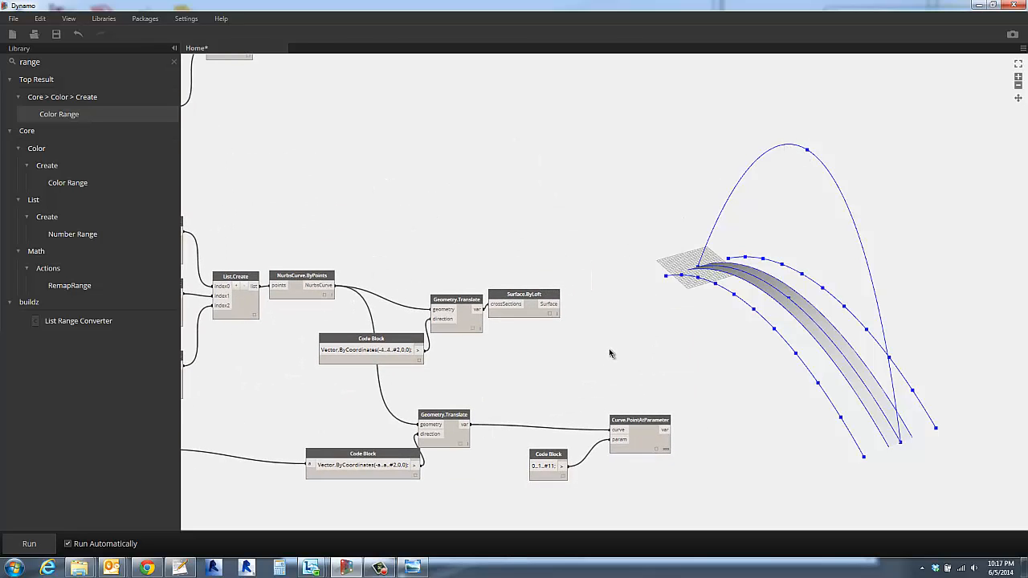
scroll(609, 350, down, 3)
middle_drag(609, 349, 605, 372)
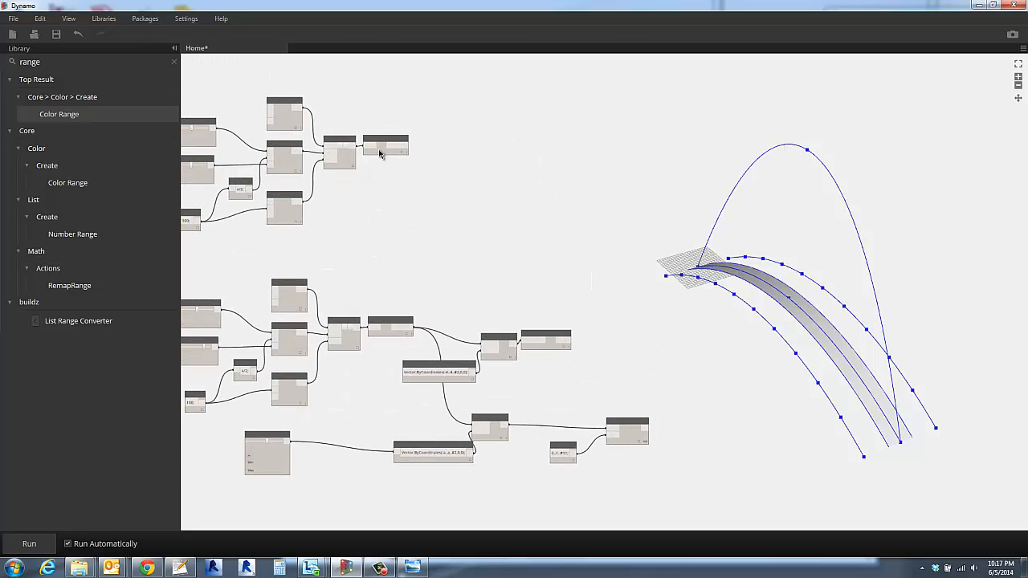
scroll(379, 149, up, 5)
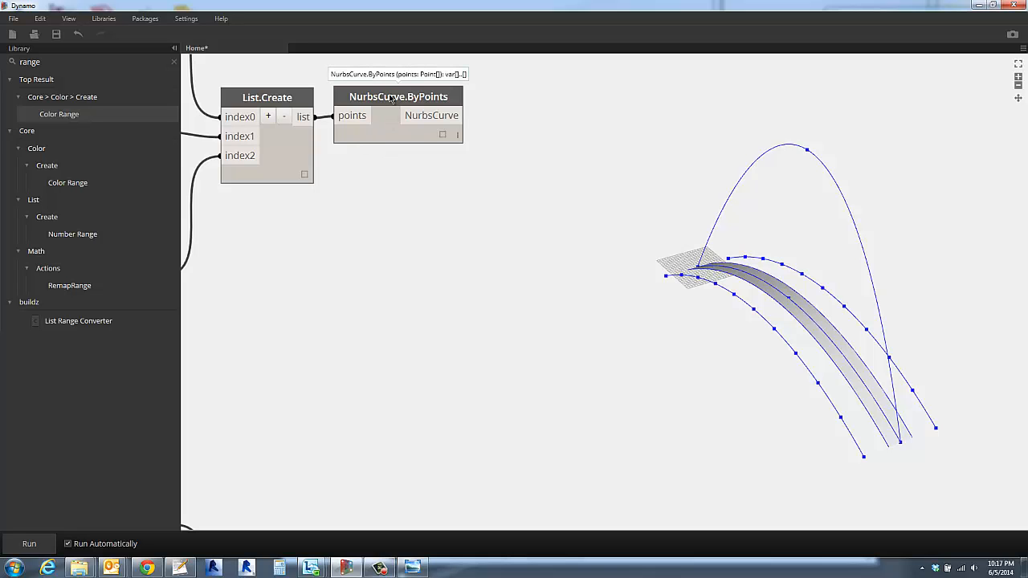
scroll(548, 273, down, 3)
middle_drag(548, 273, 518, 179)
scroll(584, 276, up, 2)
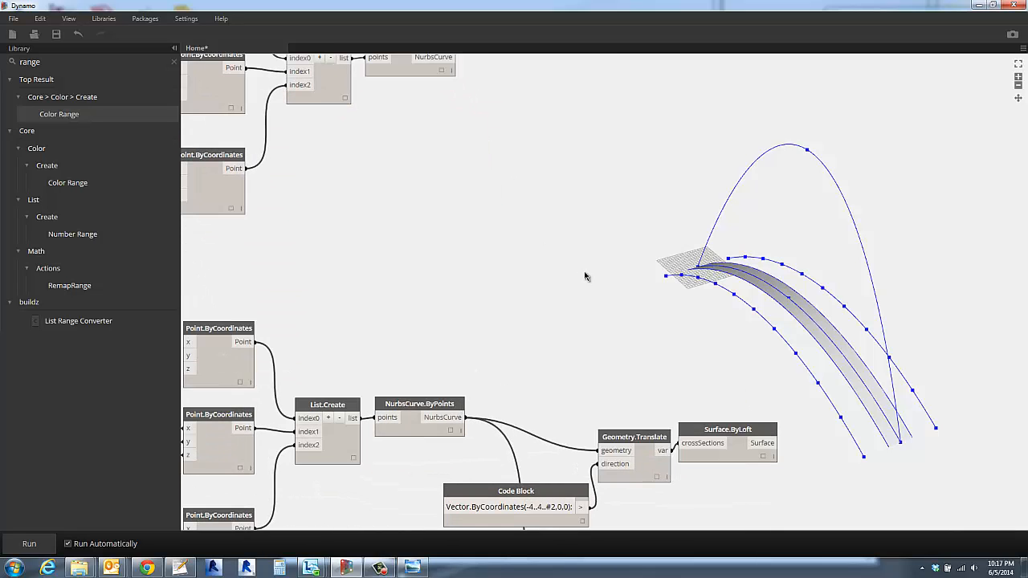
scroll(586, 278, down, 4)
middle_drag(587, 282, 539, 234)
scroll(538, 234, up, 1)
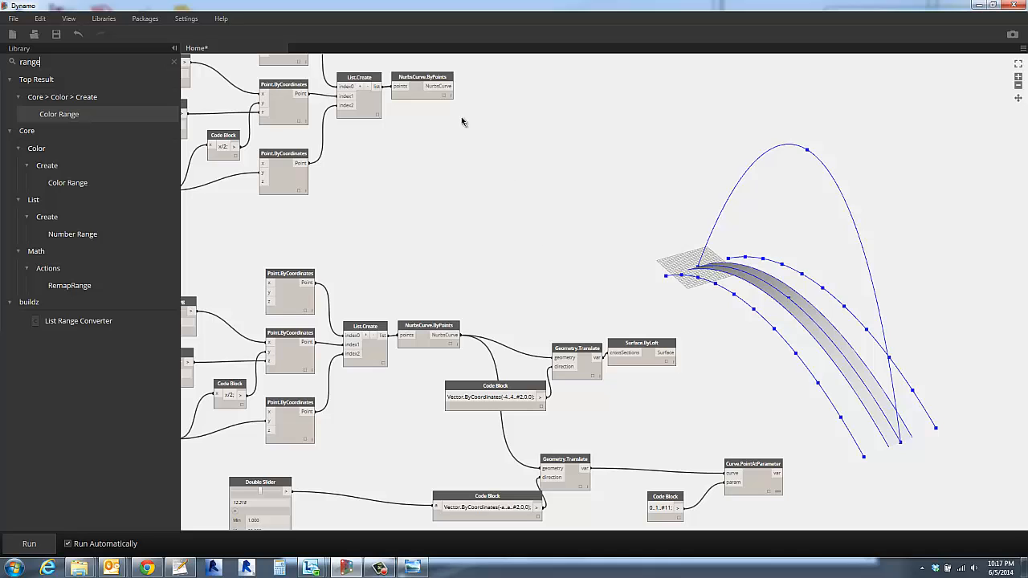
drag(422, 77, 721, 239)
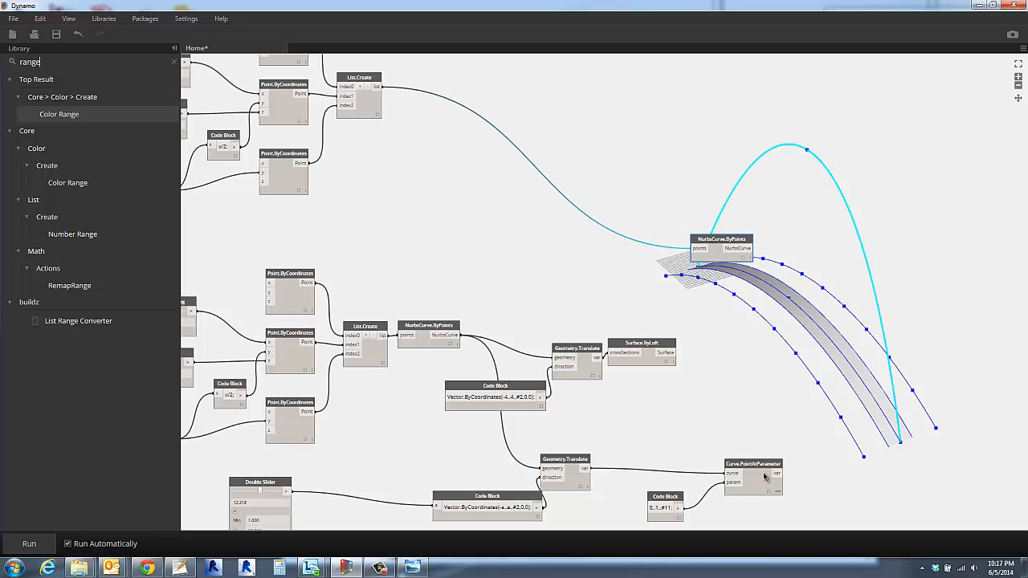
- Shift the side curves' Geometry.Translate and Curve.PointAtParameter farther along the graph, and place the 0..1..#11; Code Block above Geometry.Translate
drag(765, 477, 796, 456)
drag(564, 459, 755, 439)
drag(820, 445, 925, 438)
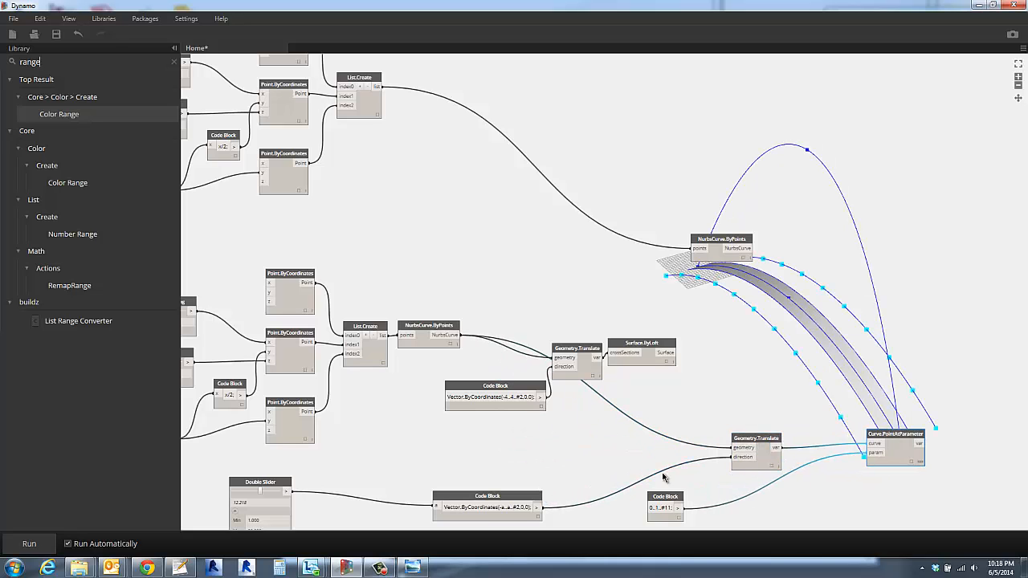
drag(665, 496, 716, 389)
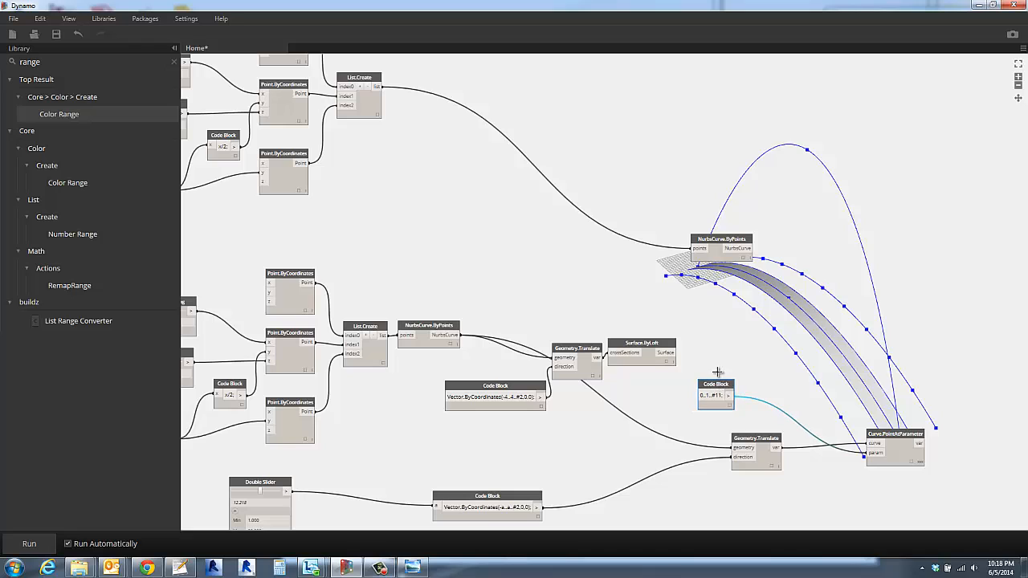
- Duplicate Curve.PointAtParameter with its 0..1..#11; param connection, place the copy beside the arch's NurbsCurve.ByPoints, and connect NurbsCurve to its curve input
click(729, 324)
click(904, 439)
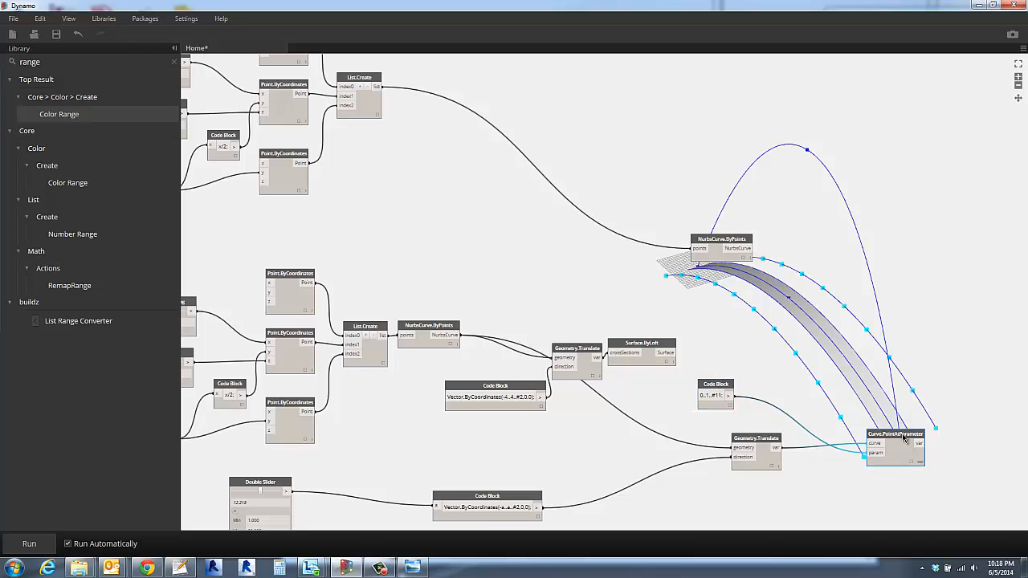
key(ctrl+c)
key(ctrl+v)
drag(858, 436, 839, 253)
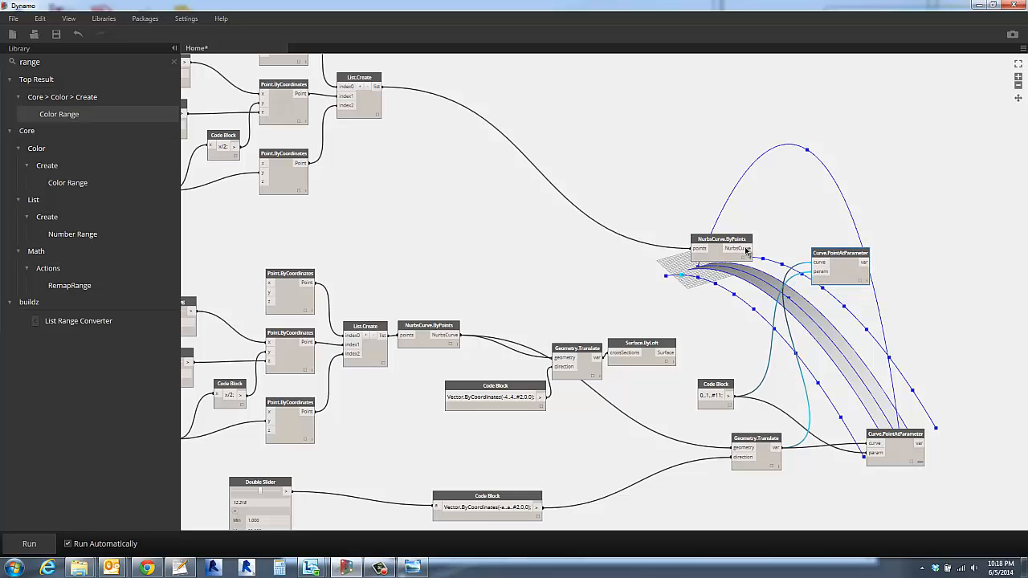
drag(745, 250, 819, 267)
click(941, 285)
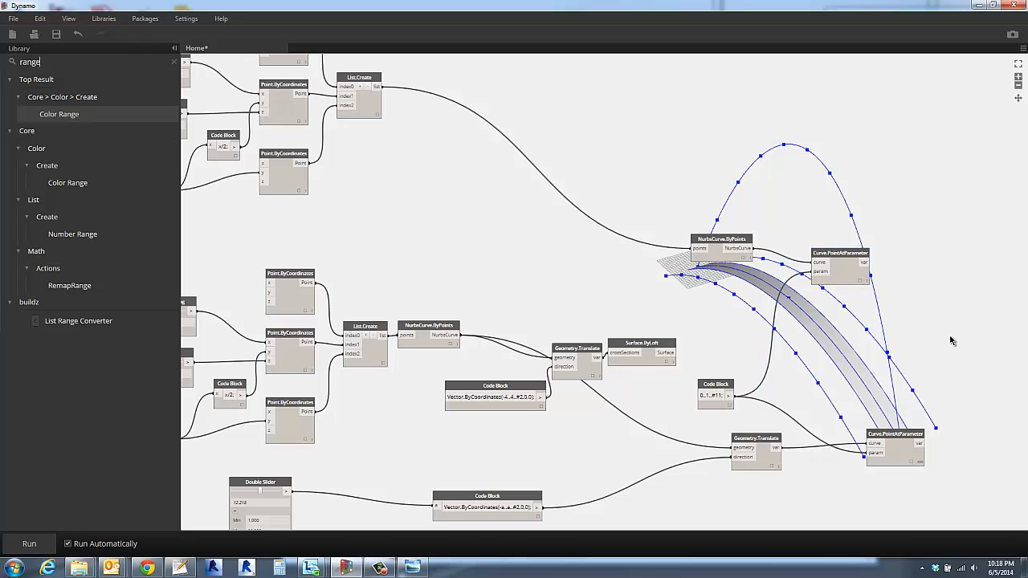
- Clear the library search and examine the division points that each Curve.PointAtParameter node places on the arch and the side curves
key(Escape)
scroll(940, 342, down, 3)
middle_drag(906, 344, 902, 303)
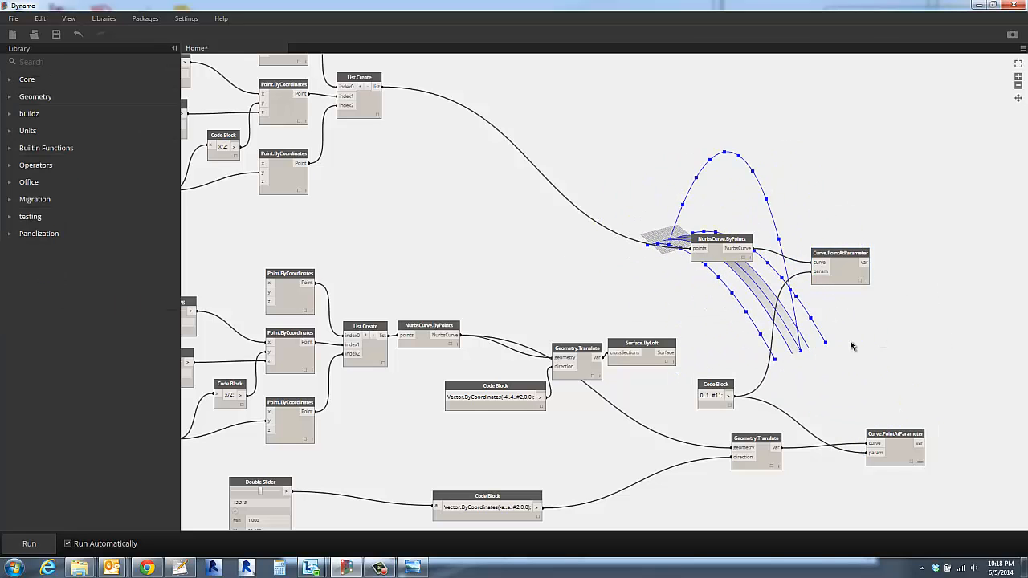
mouse_move(852, 345)
right_down()
mouse_move(885, 327)
mouse_move(844, 348)
mouse_move(861, 351)
right_up()
click(846, 279)
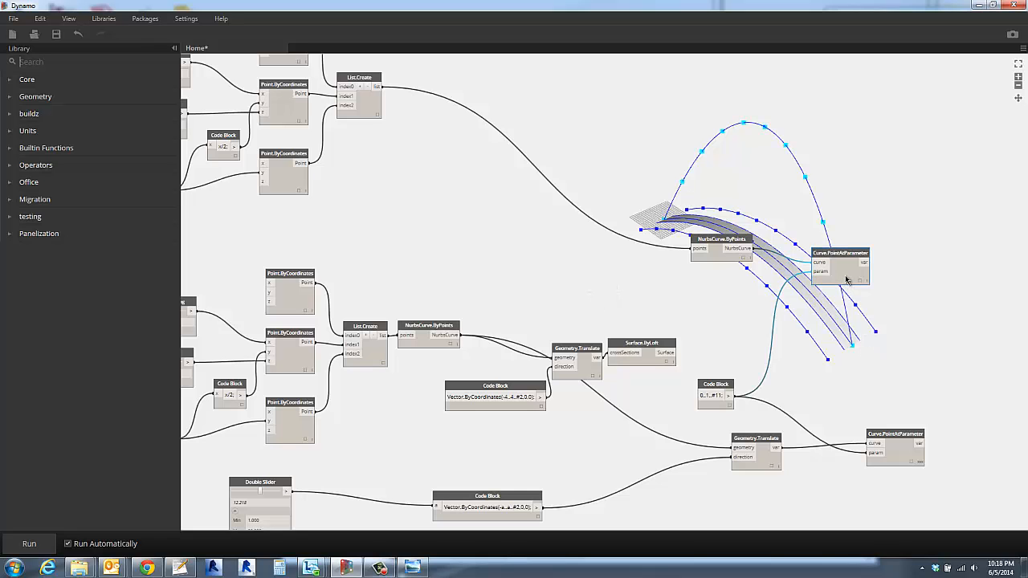
click(910, 451)
scroll(843, 378, down, 3)
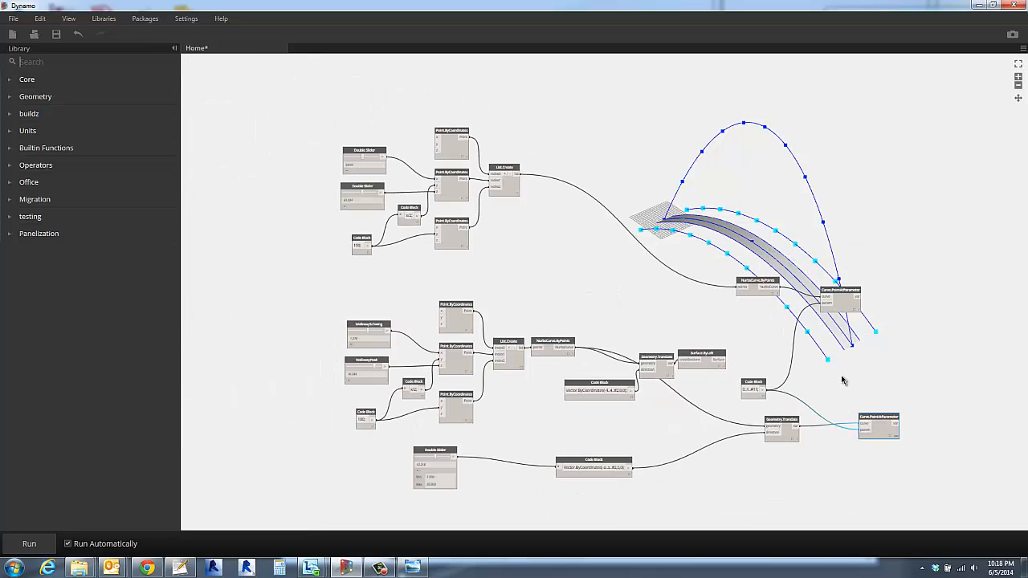
- Add a Line.ByStartPointEndPoint node beyond the two Curve.PointAtParameter nodes, and move the side curves' node up and the arch's node farther along
middle_drag(765, 369, 642, 353)
scroll(718, 309, up, 5)
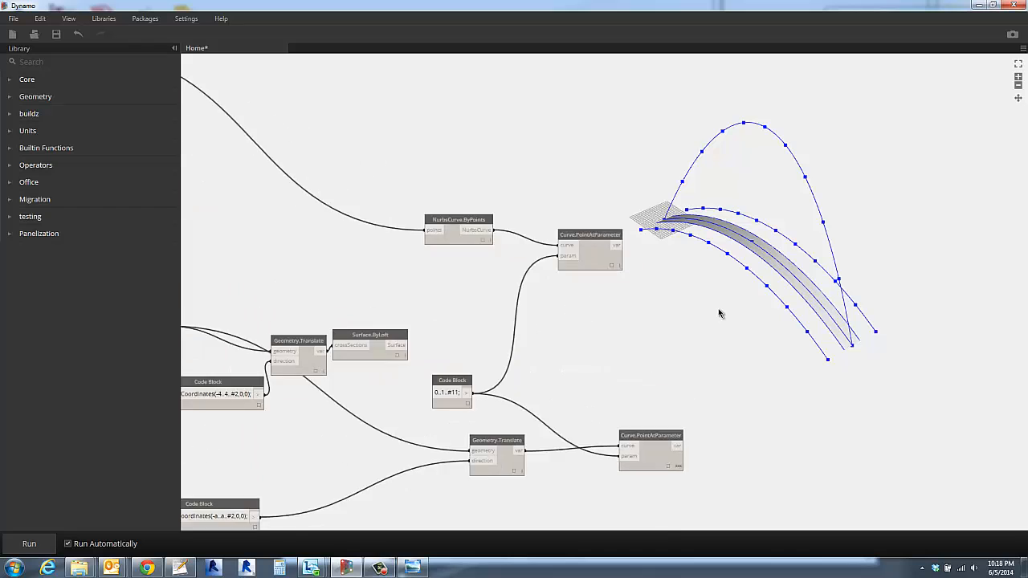
scroll(683, 389, down, 4)
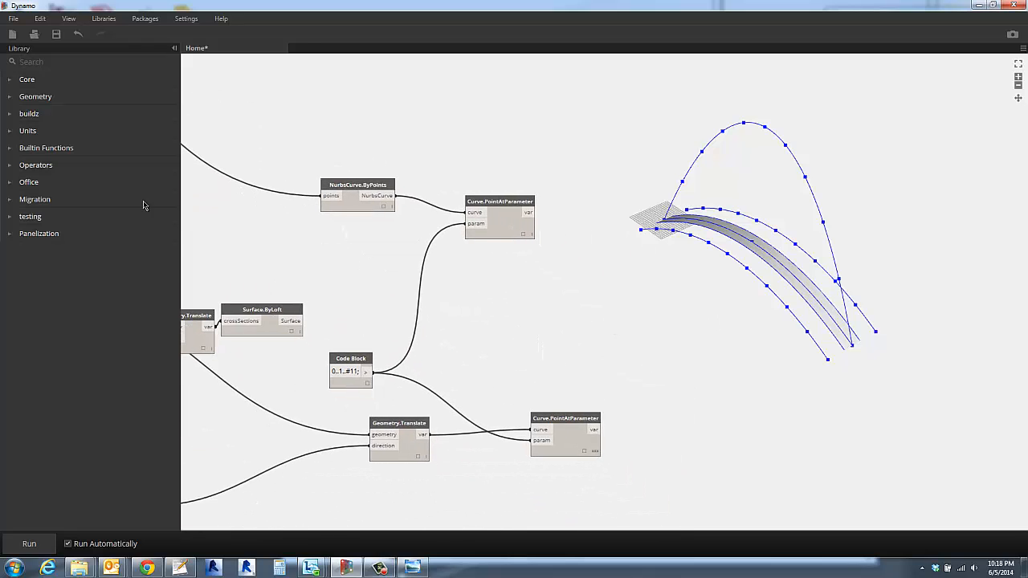
text(line)
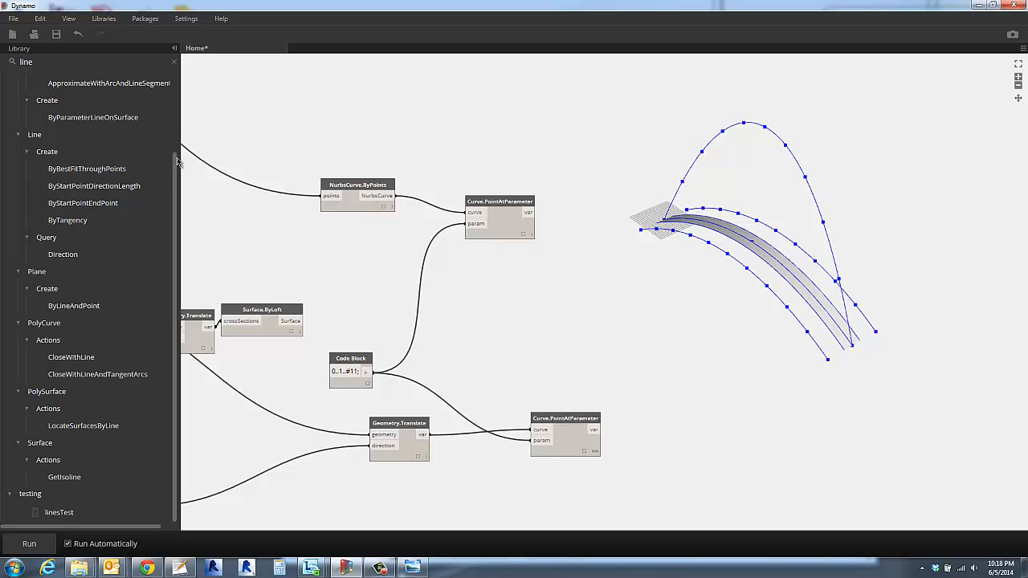
drag(175, 166, 177, 70)
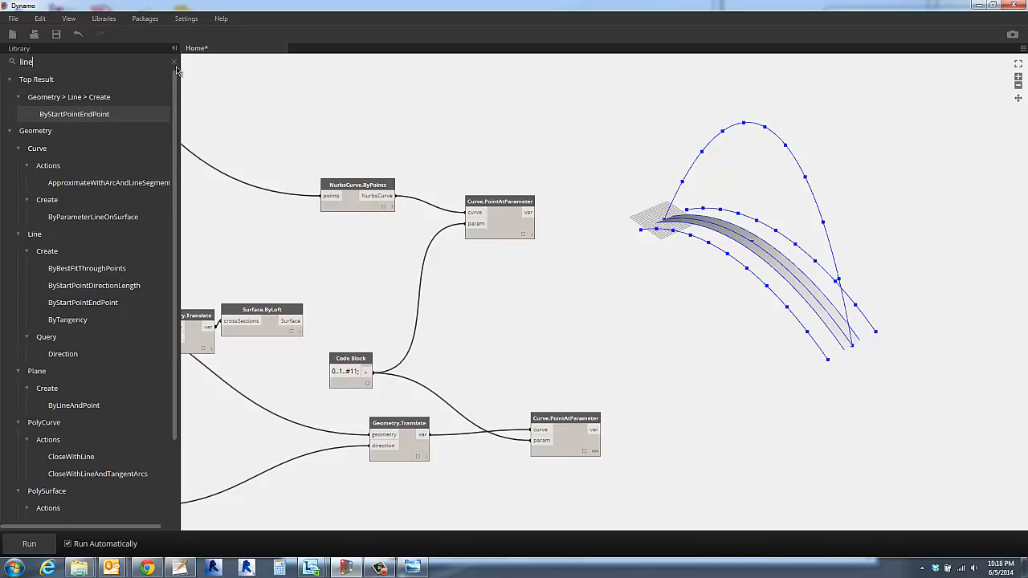
click(71, 114)
drag(606, 297, 684, 296)
drag(573, 424, 552, 355)
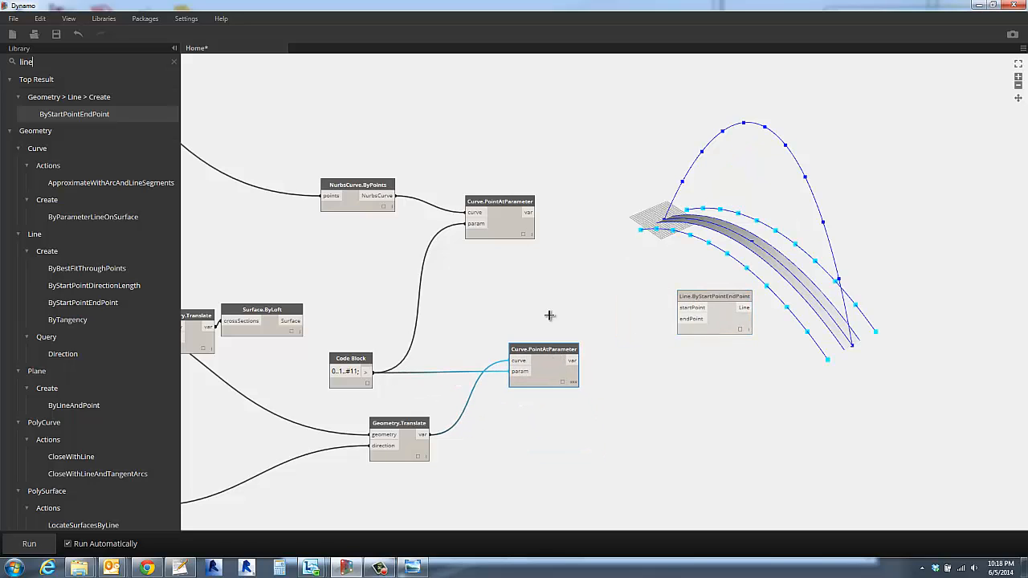
drag(507, 207, 546, 183)
- Compare the output list structures of the arch's and the side curves' Curve.PointAtParameter nodes in their previews
click(565, 269)
click(614, 289)
scroll(614, 398, up, 2)
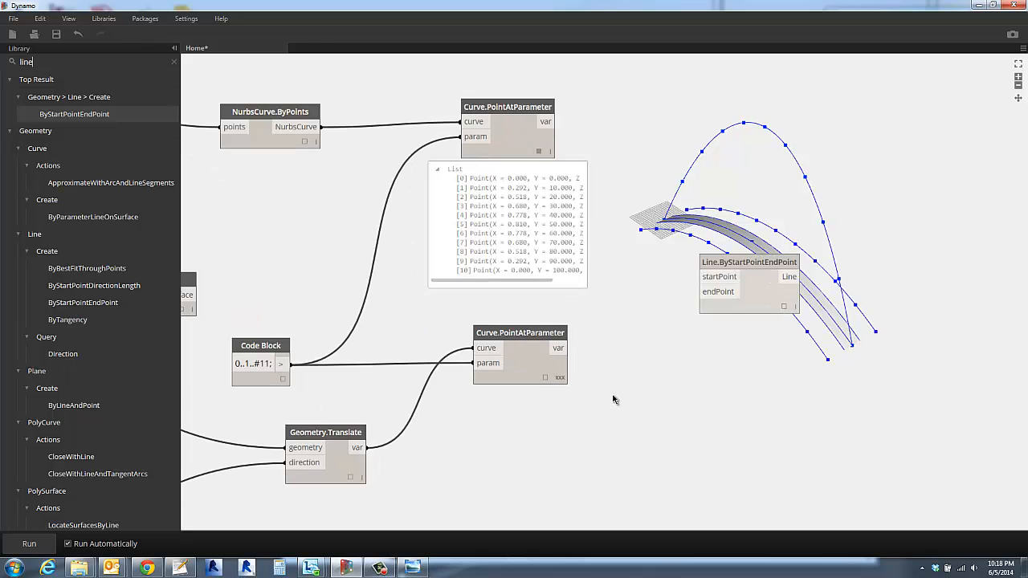
scroll(615, 399, up, 2)
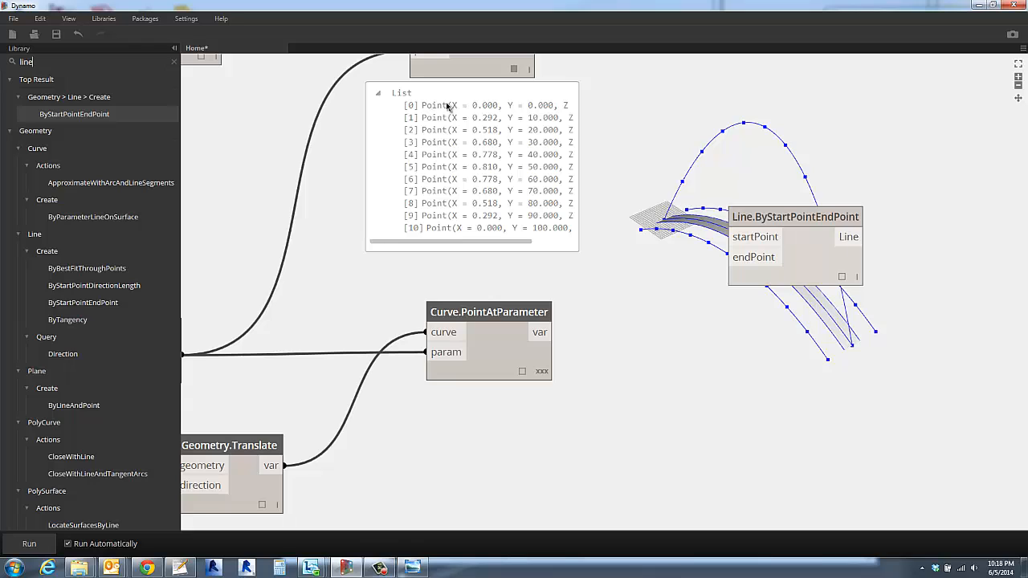
click(466, 69)
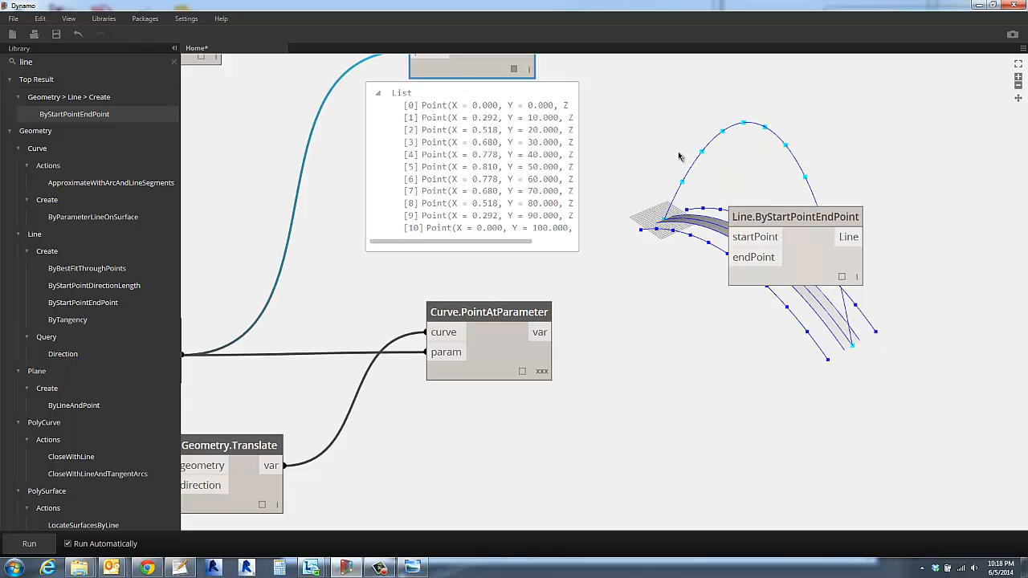
click(525, 369)
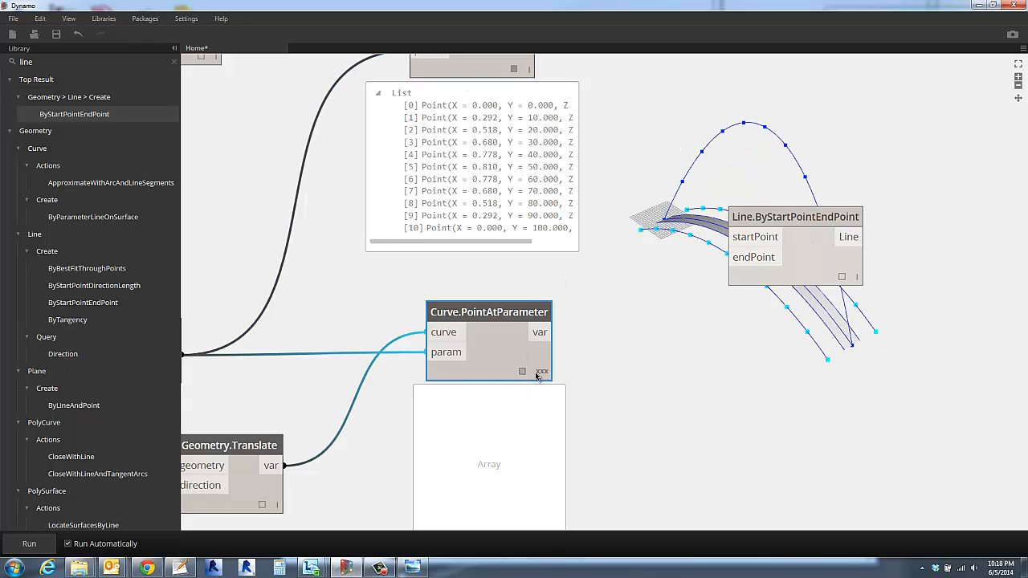
drag(504, 321, 496, 267)
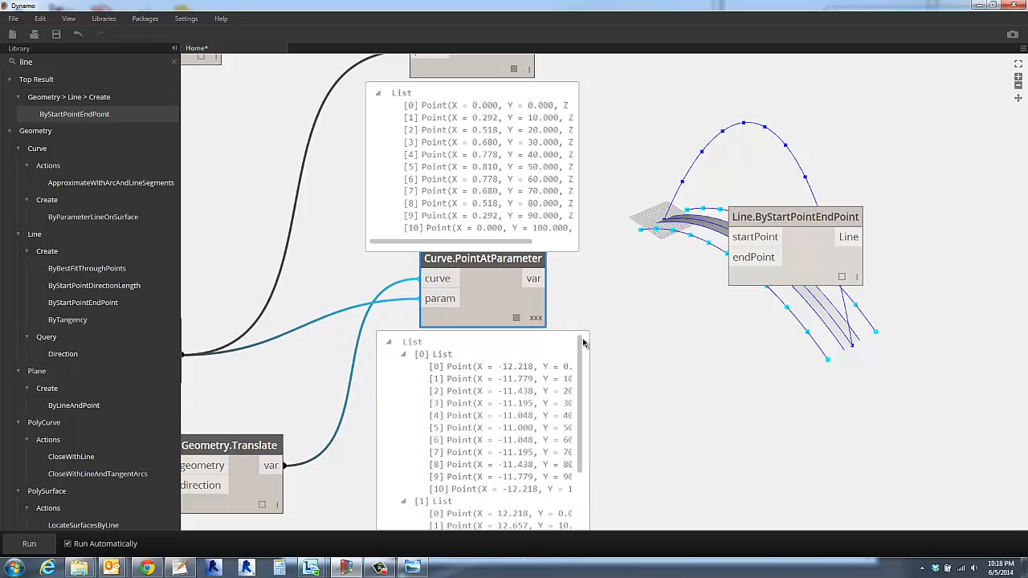
middle_drag(622, 346, 517, 286)
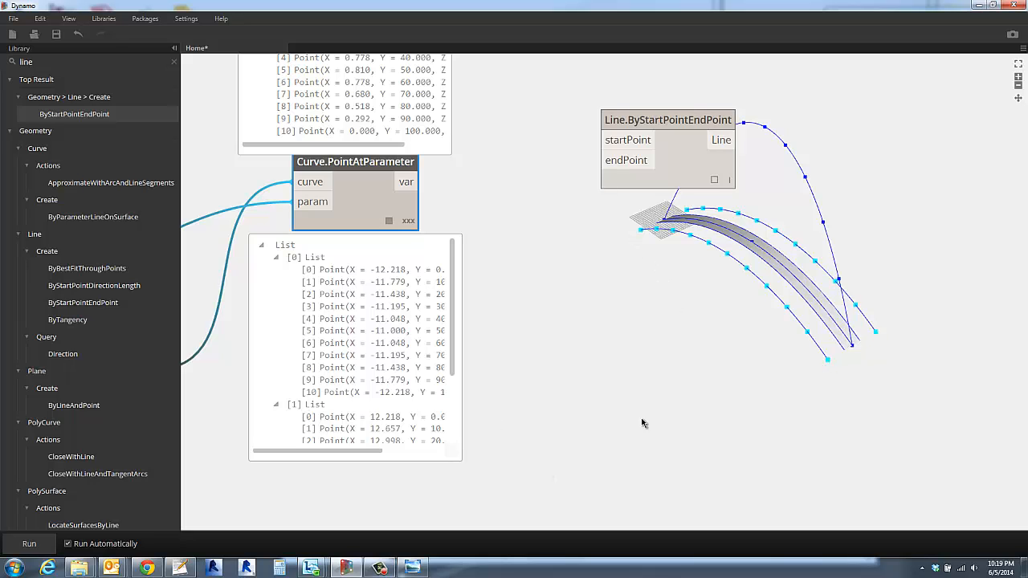
scroll(571, 351, down, 2)
middle_drag(572, 351, 553, 425)
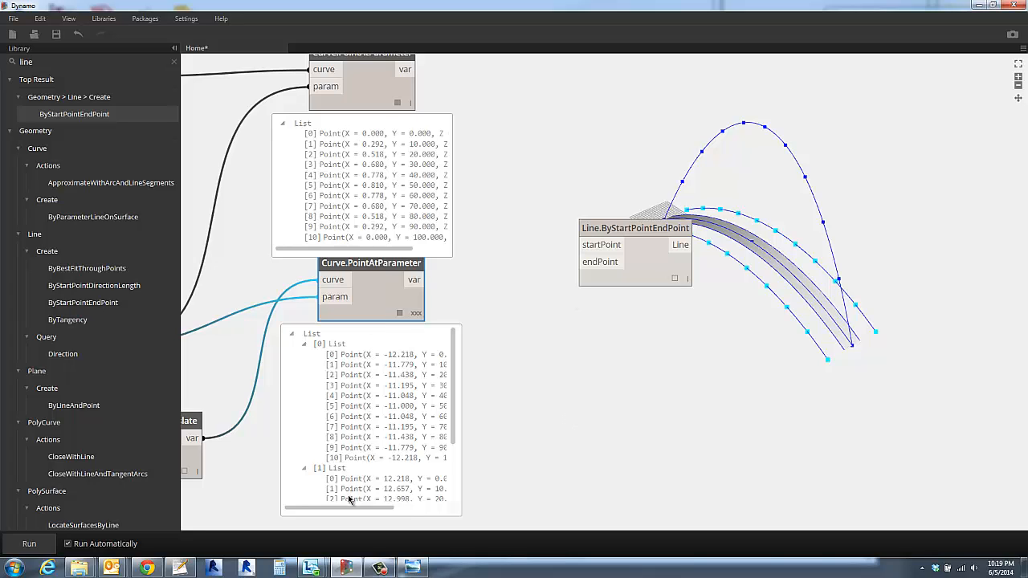
key(F9)
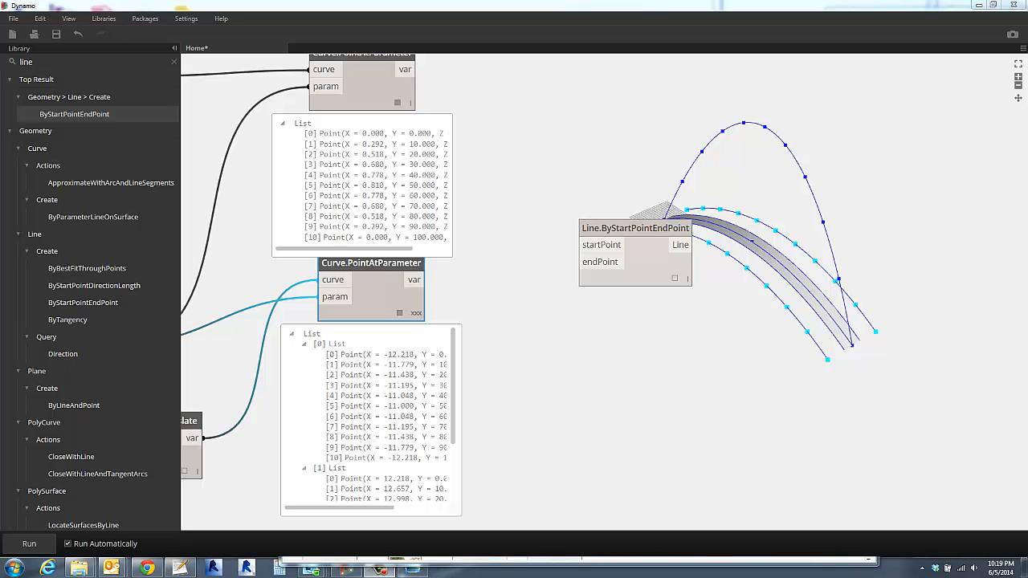
- Close both Curve.PointAtParameter previews and reposition Line.ByStartPointEndPoint in the space between and beyond those nodes
click(643, 353)
drag(652, 230, 644, 193)
click(406, 303)
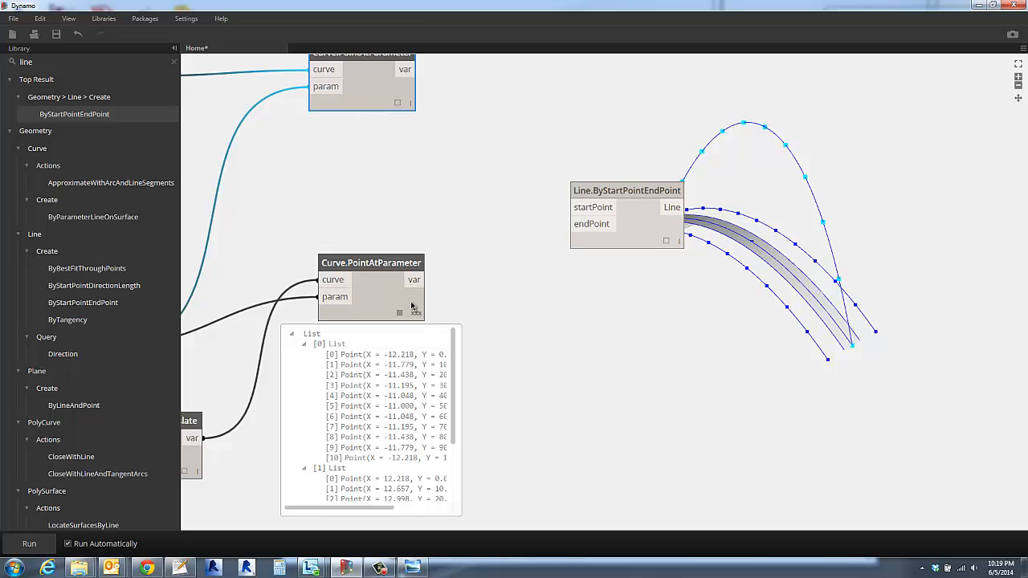
click(524, 324)
middle_drag(630, 268, 535, 369)
drag(527, 294, 528, 246)
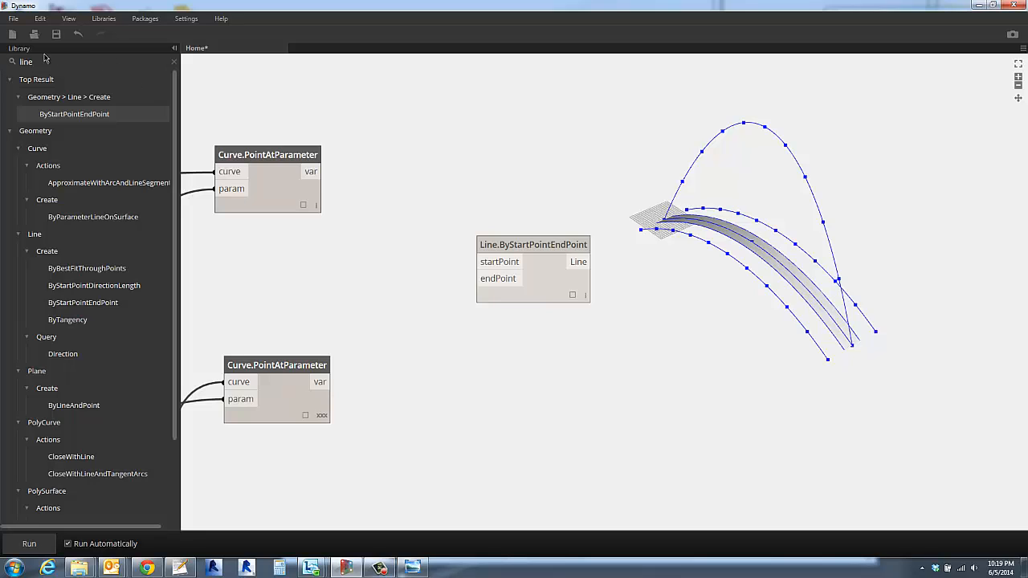
- Search the library for map, add a List.Map node below and beyond Line.ByStartPointEndPoint, and move the line node up, clear of it
drag(35, 62, 1, 62)
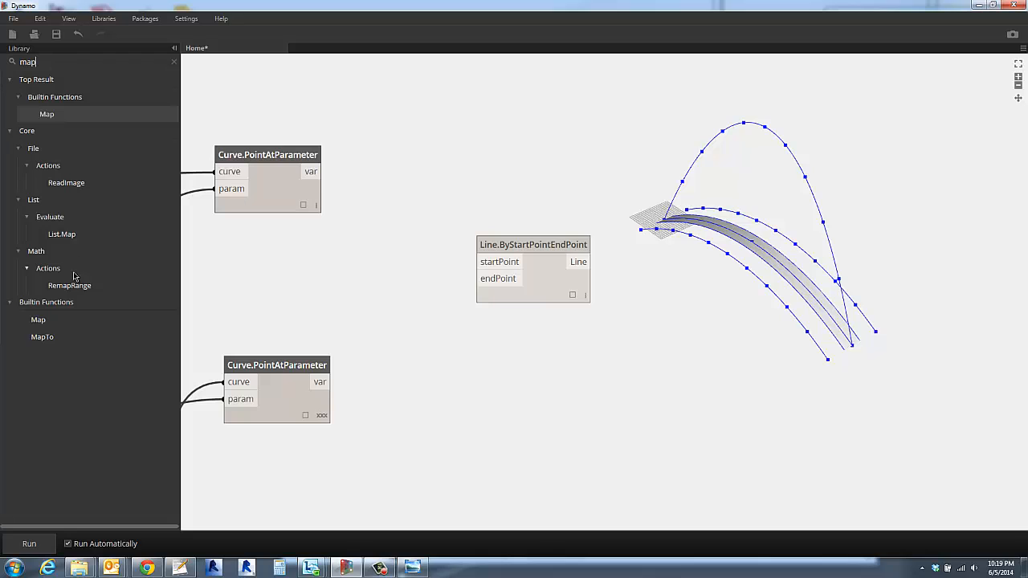
click(58, 234)
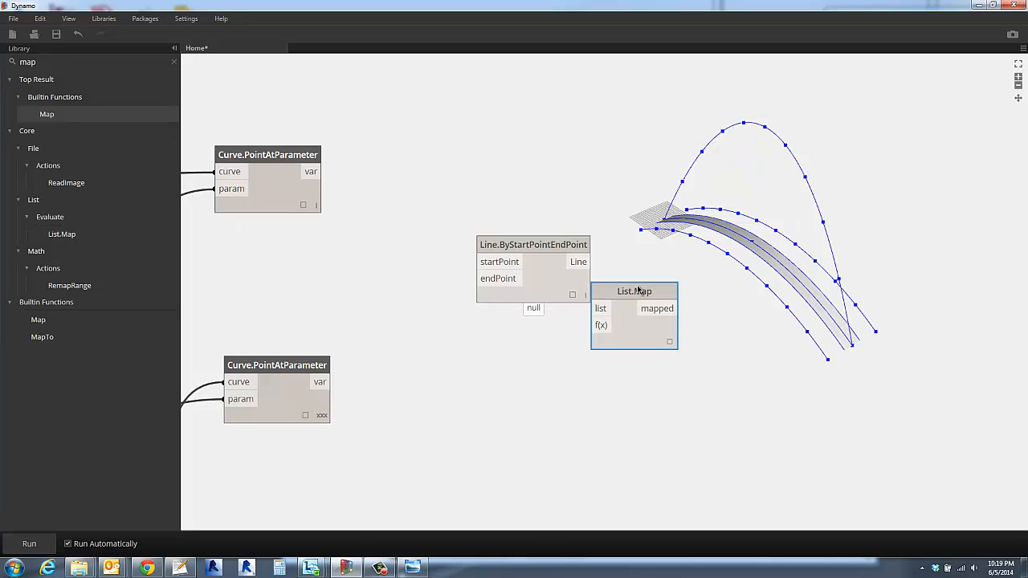
drag(638, 291, 665, 316)
drag(556, 258, 516, 196)
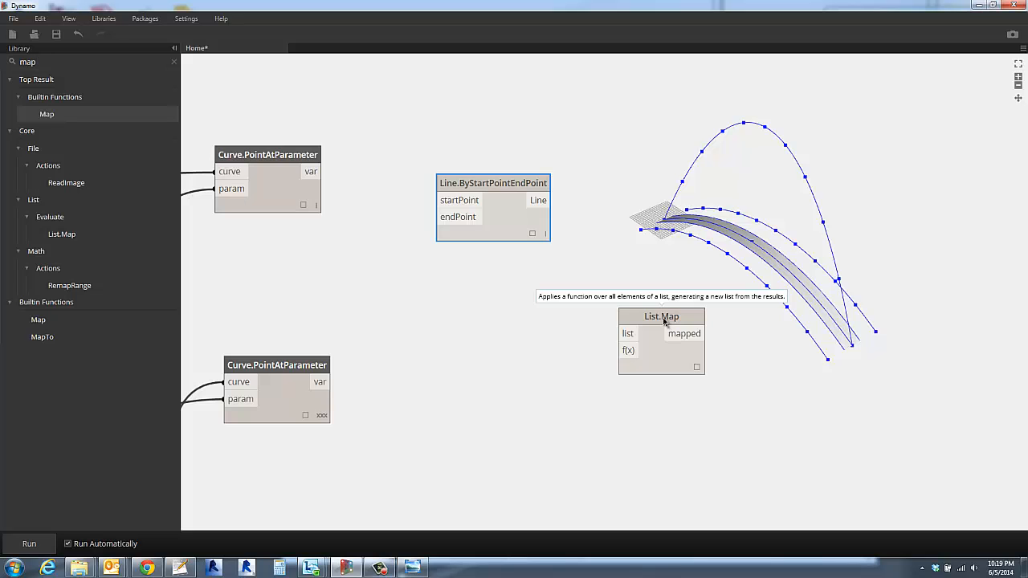
scroll(663, 320, up, 3)
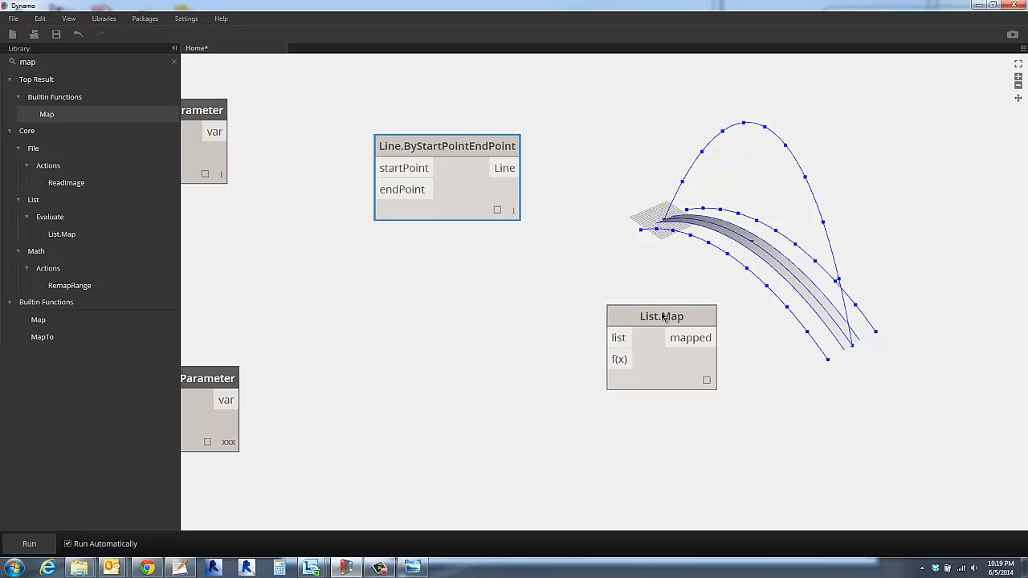
click(657, 279)
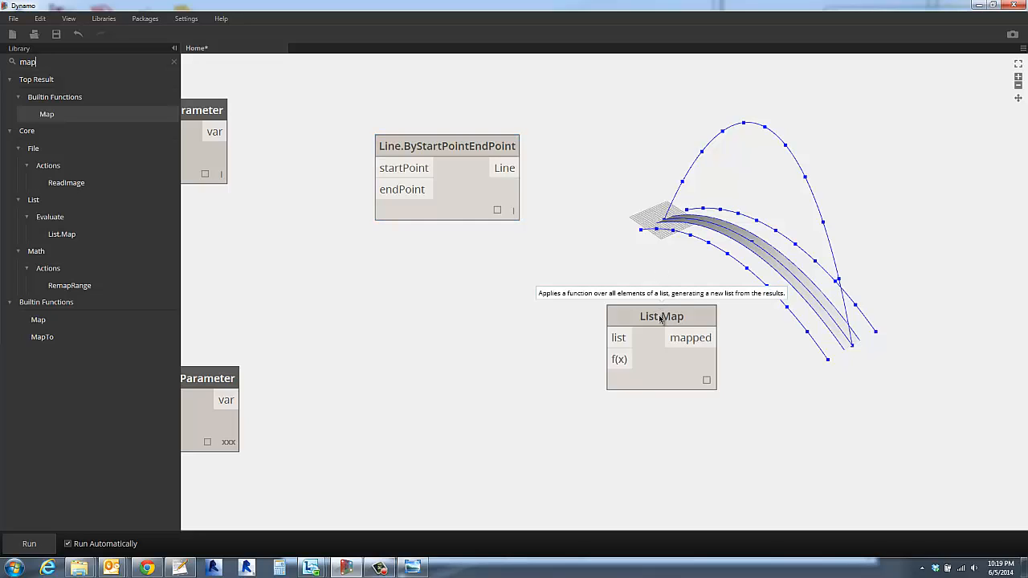
double_click(558, 365)
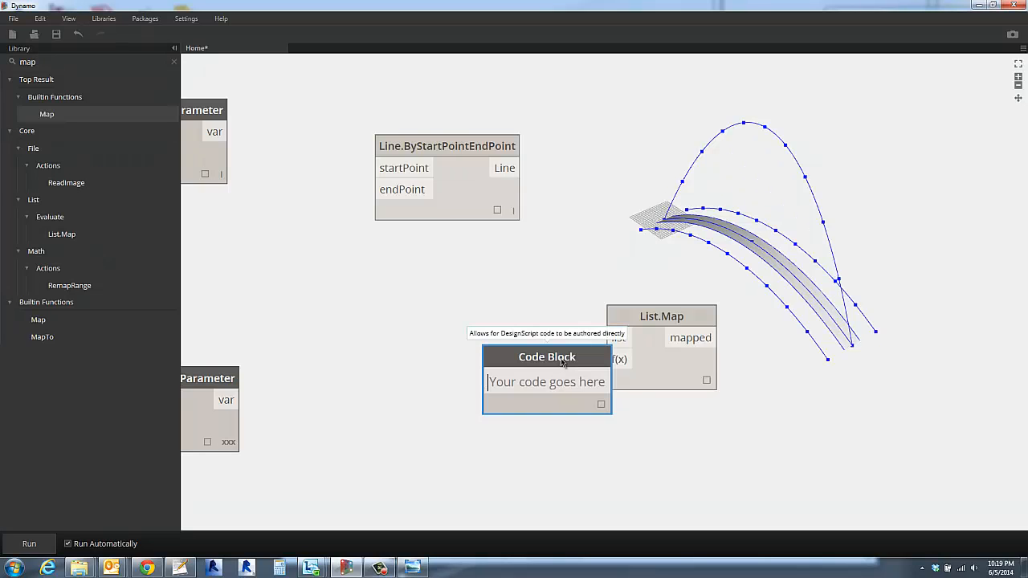
click(452, 329)
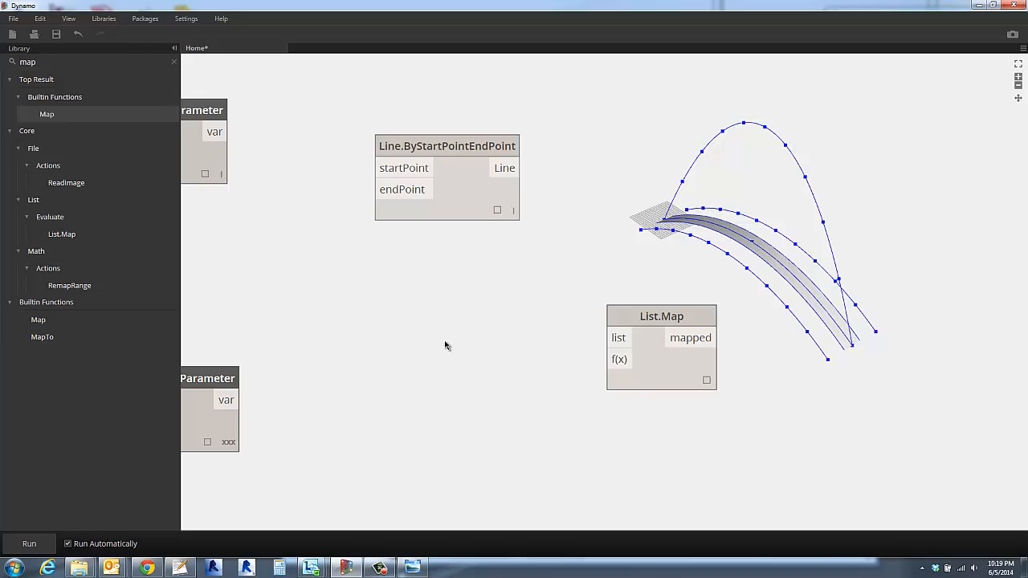
- Check the side curves' nested point lists in the preview and connect their Curve.PointAtParameter output to List.Map's list input
middle_drag(445, 345, 596, 351)
click(360, 447)
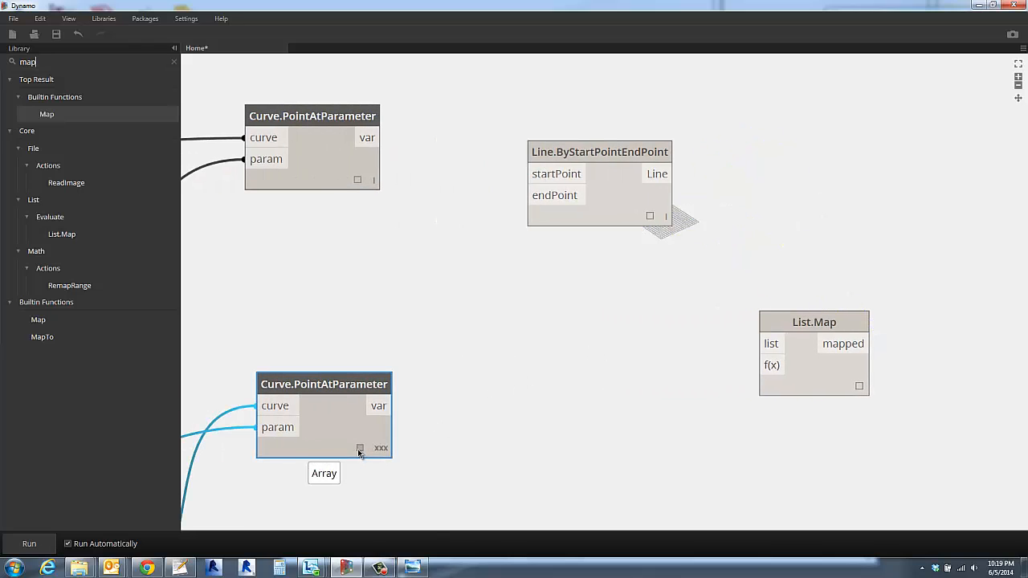
middle_drag(424, 436, 405, 309)
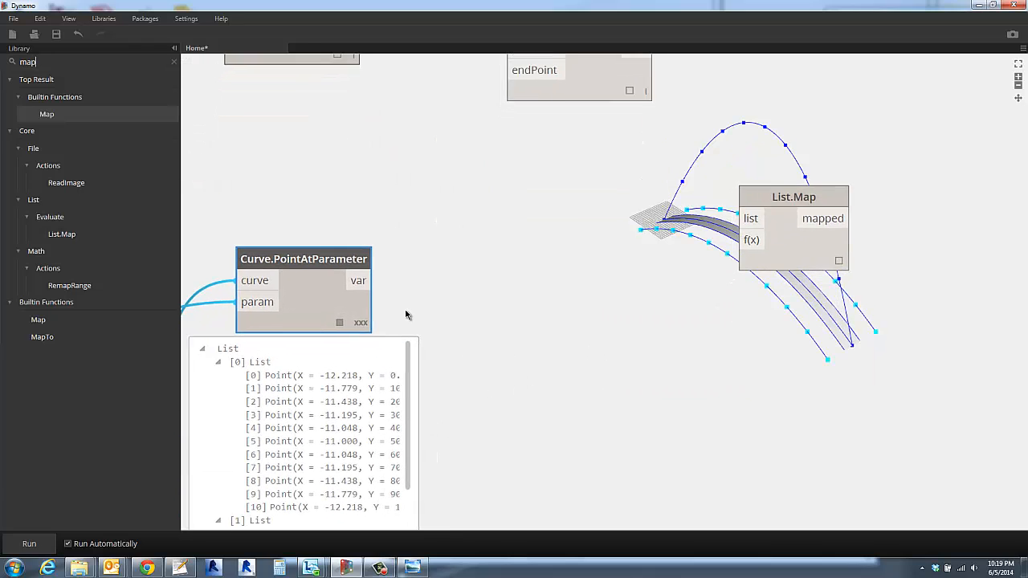
scroll(486, 357, down, 2)
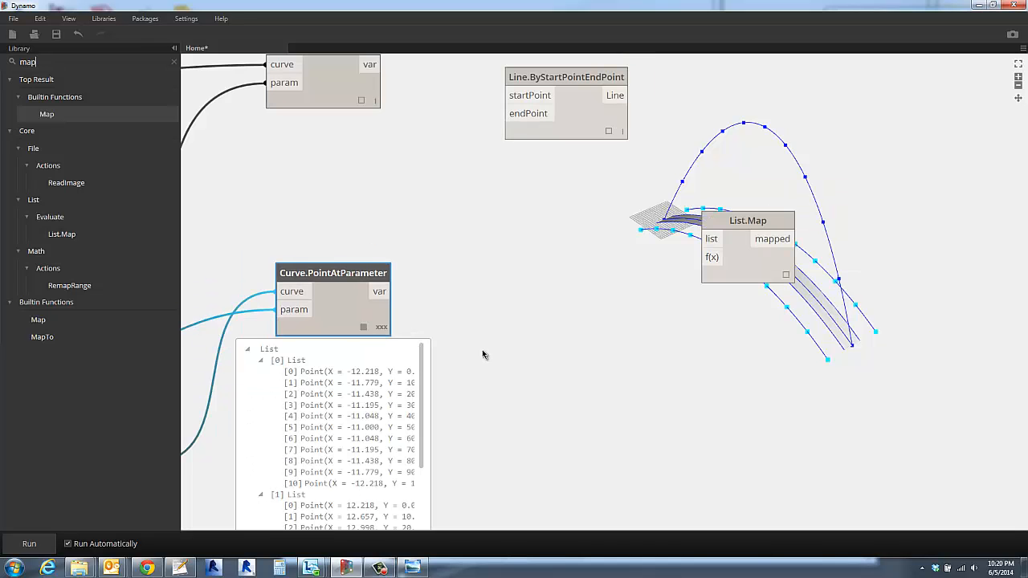
middle_drag(481, 351, 466, 289)
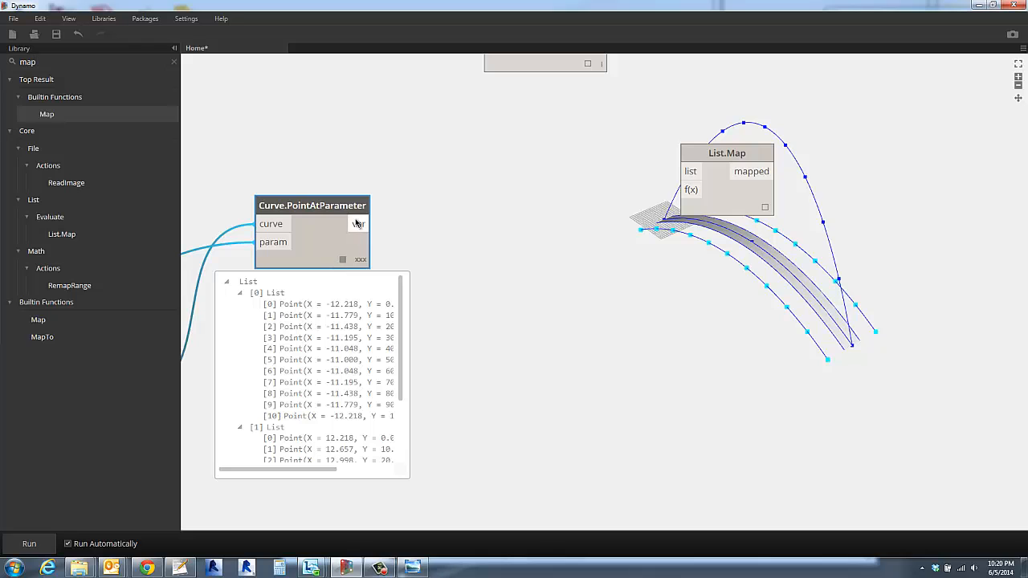
drag(358, 224, 681, 171)
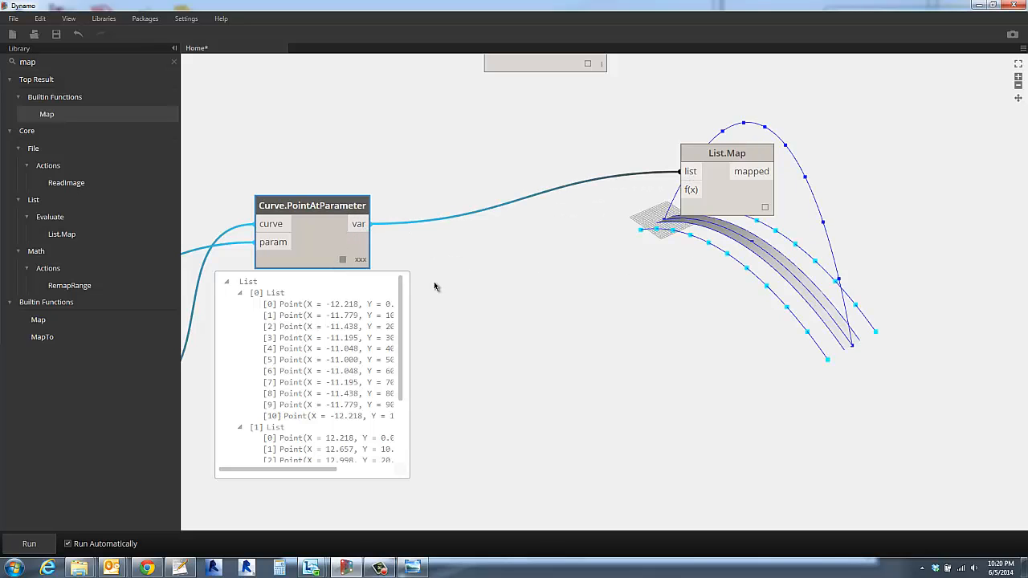
click(343, 260)
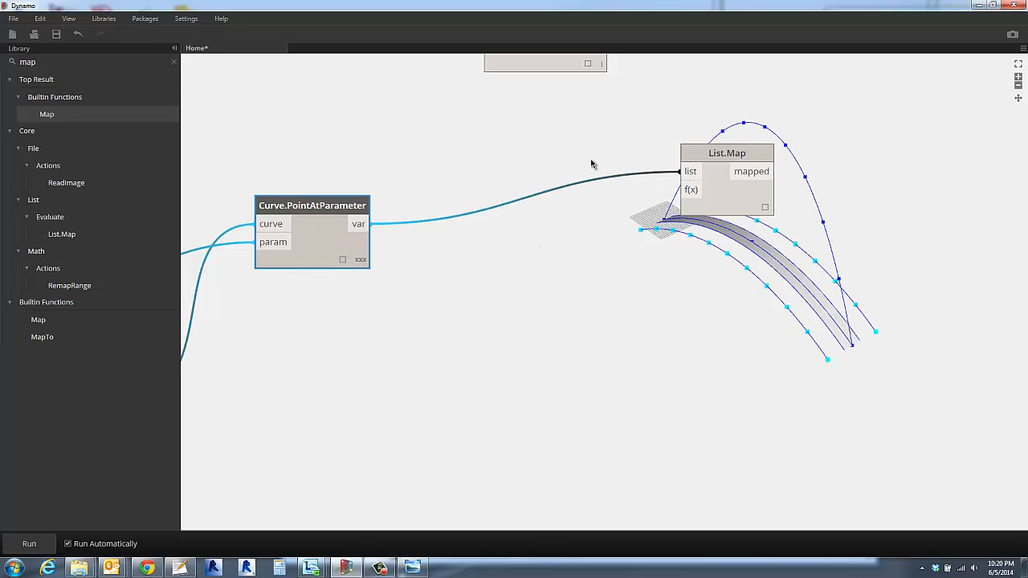
middle_drag(591, 164, 592, 301)
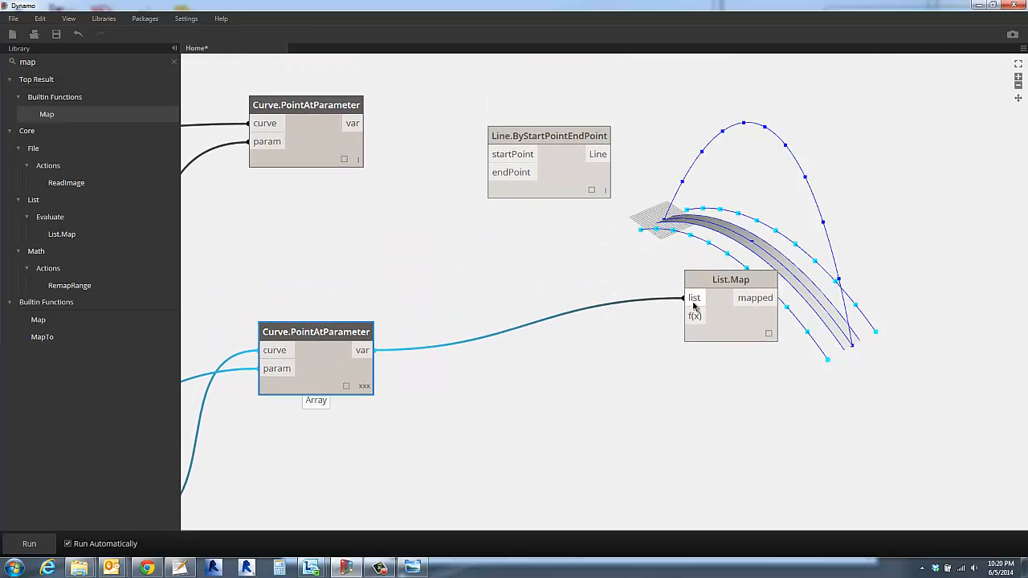
- Connect Line.ByStartPointEndPoint's Line output to List.Map's f(x) input and move the two nodes closer together
drag(716, 281, 724, 277)
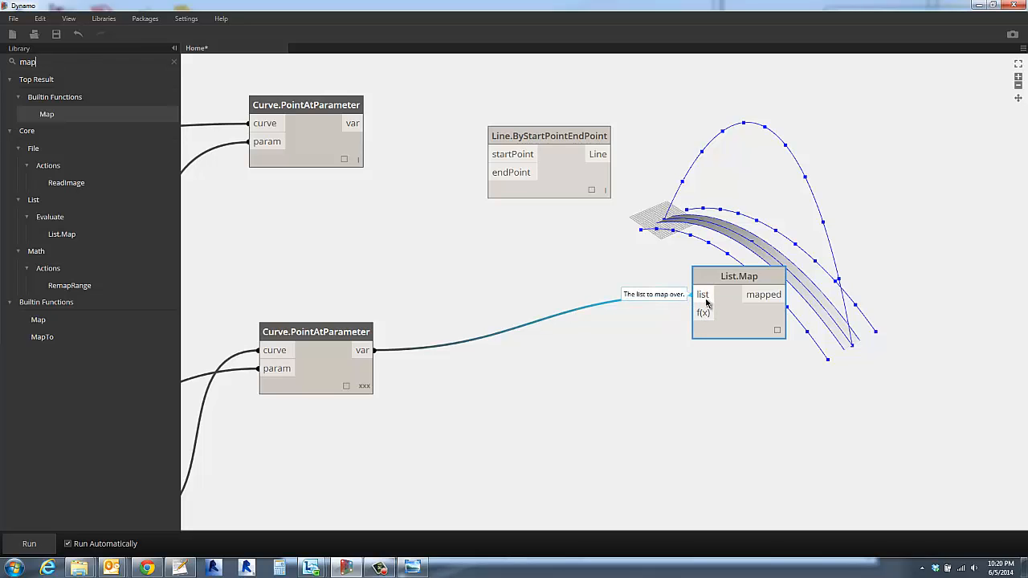
drag(587, 152, 697, 312)
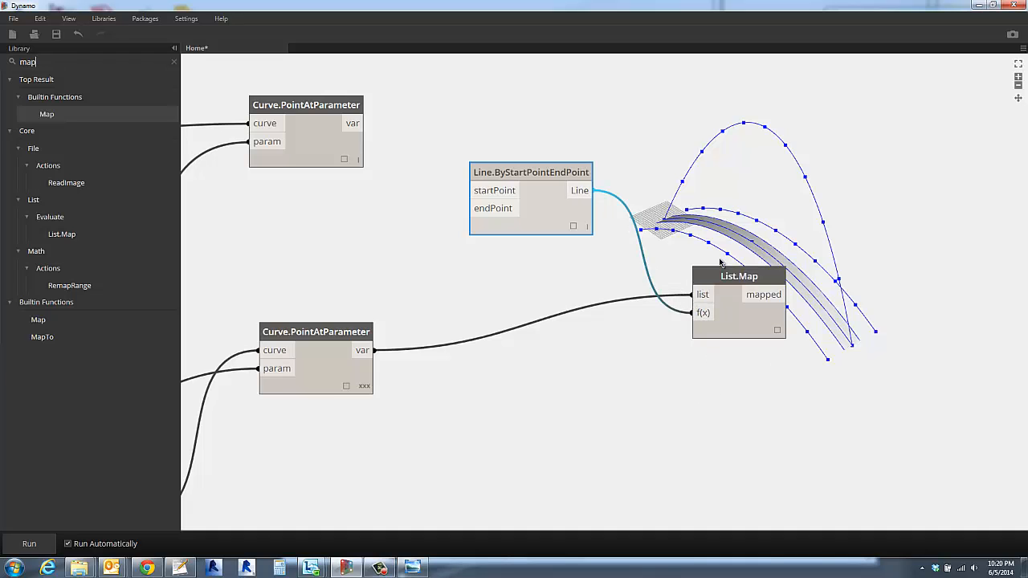
drag(730, 276, 655, 297)
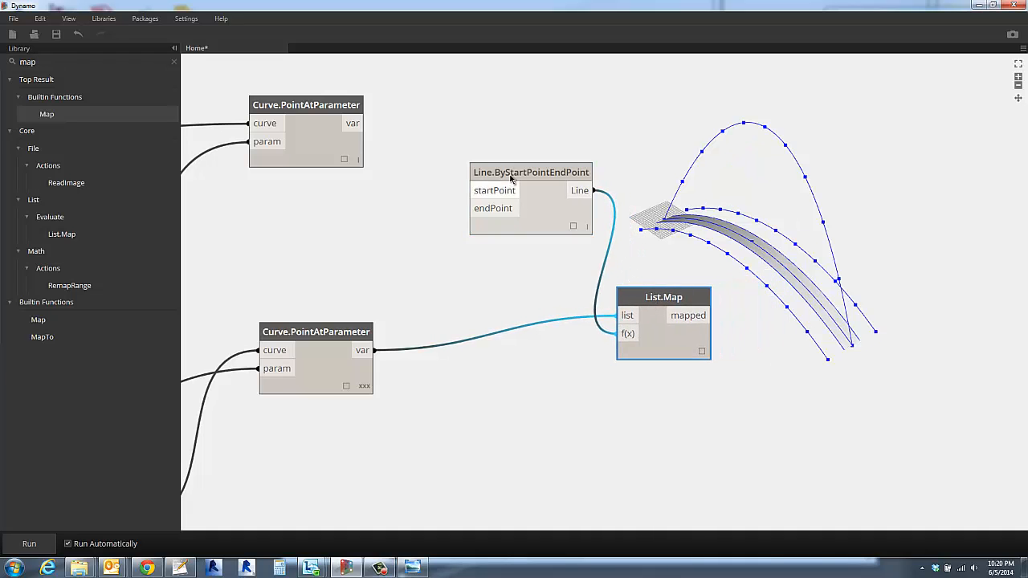
drag(511, 190, 493, 212)
click(566, 176)
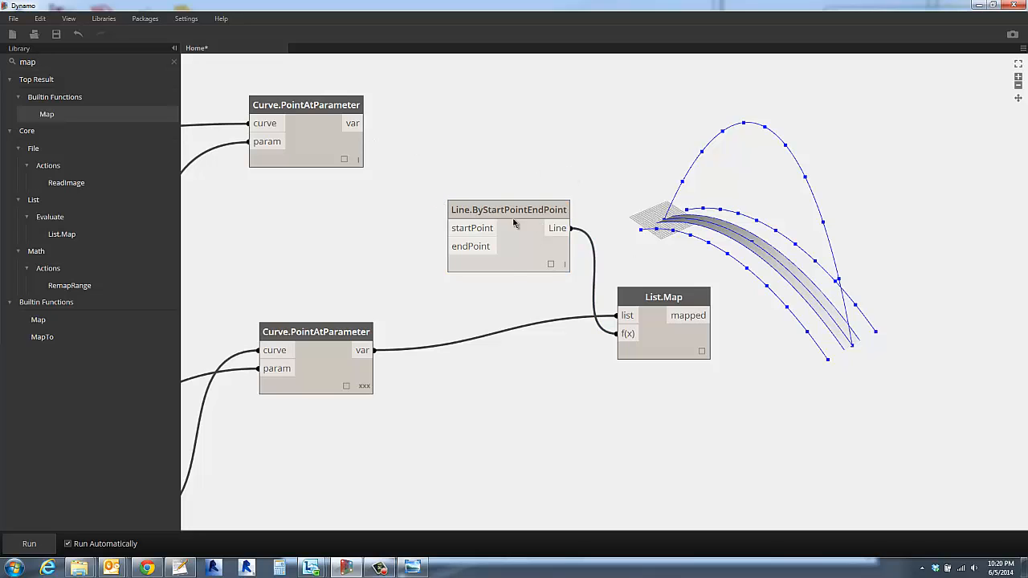
- Connect the arch's Curve.PointAtParameter output to Line.ByStartPointEndPoint's startPoint and select List.Map to highlight its lines
click(365, 122)
click(447, 228)
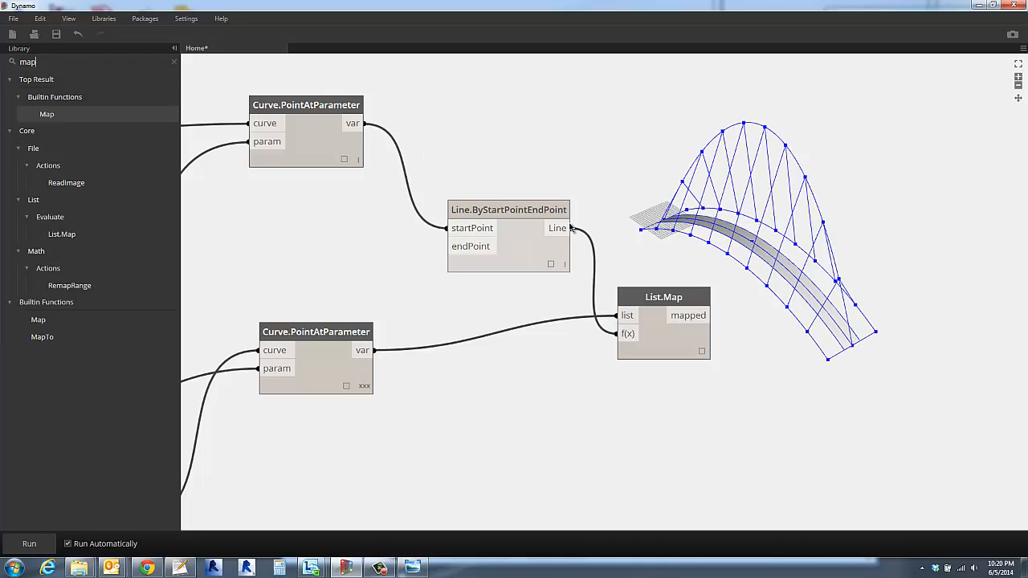
click(515, 257)
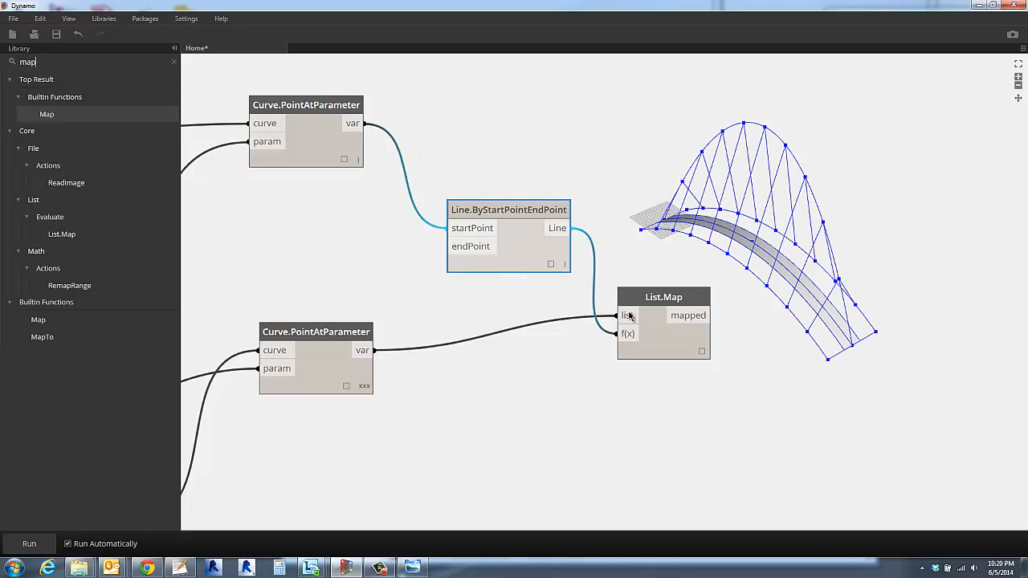
click(660, 335)
key(Escape)
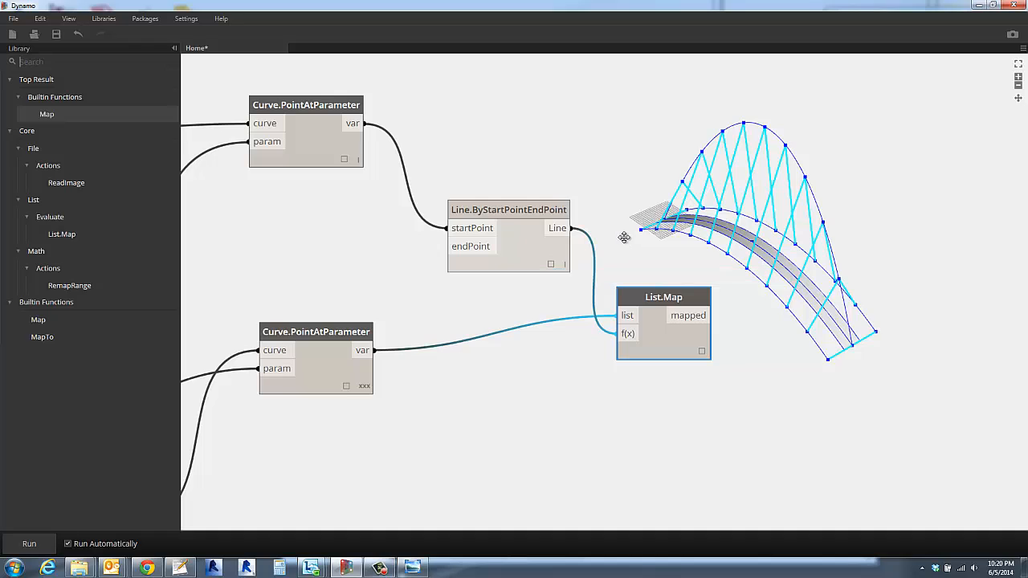
- Inspect the lines from another angle and check Line.ByStartPointEndPoint's output in its preview
right_drag(624, 239, 596, 268)
click(555, 263)
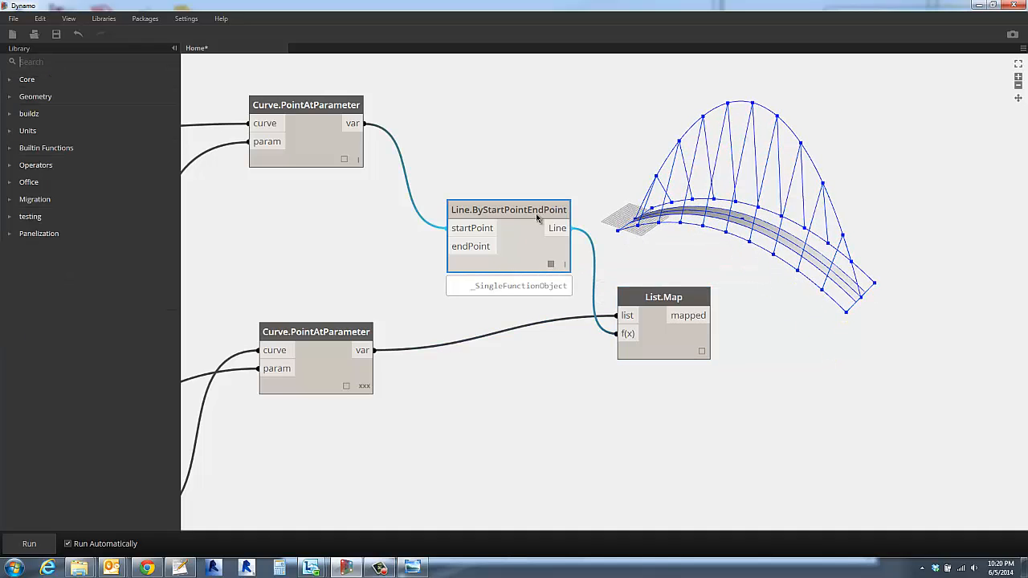
click(481, 166)
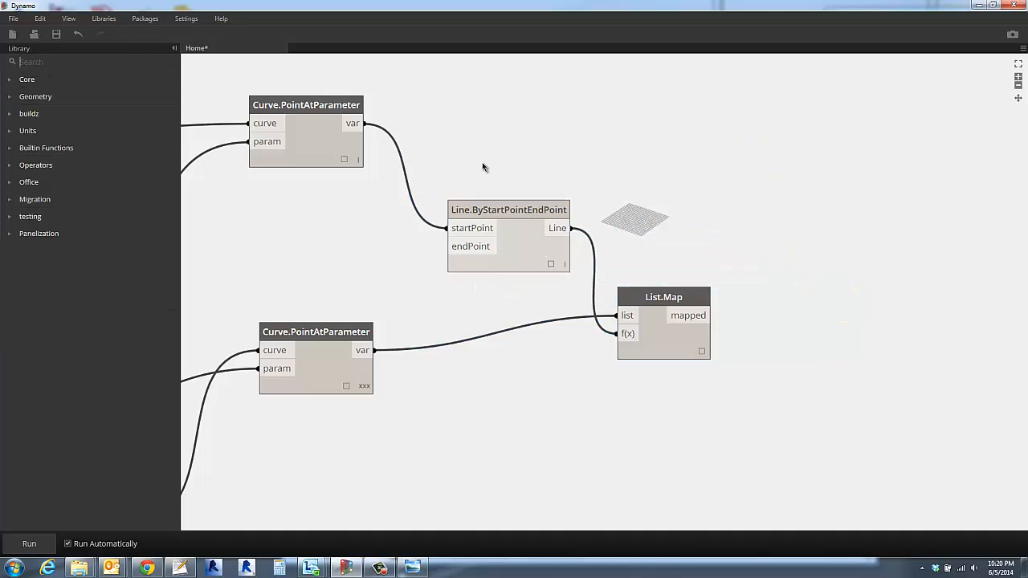
- Compare the arch's point list with the side curves' nested point lists in their previews, and close both previews
click(343, 160)
mouse_move(322, 209)
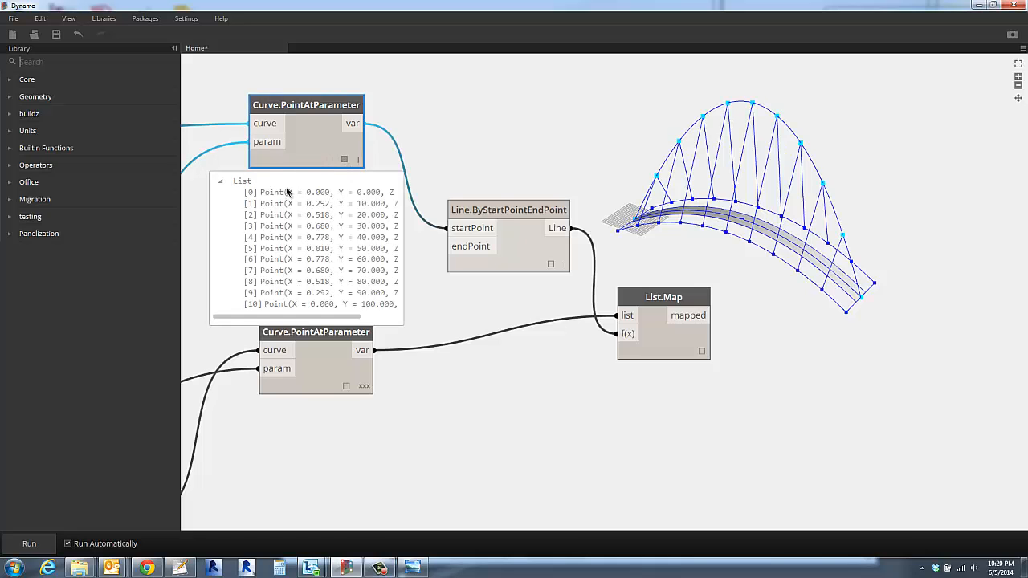
mouse_move(537, 212)
click(347, 385)
mouse_move(327, 443)
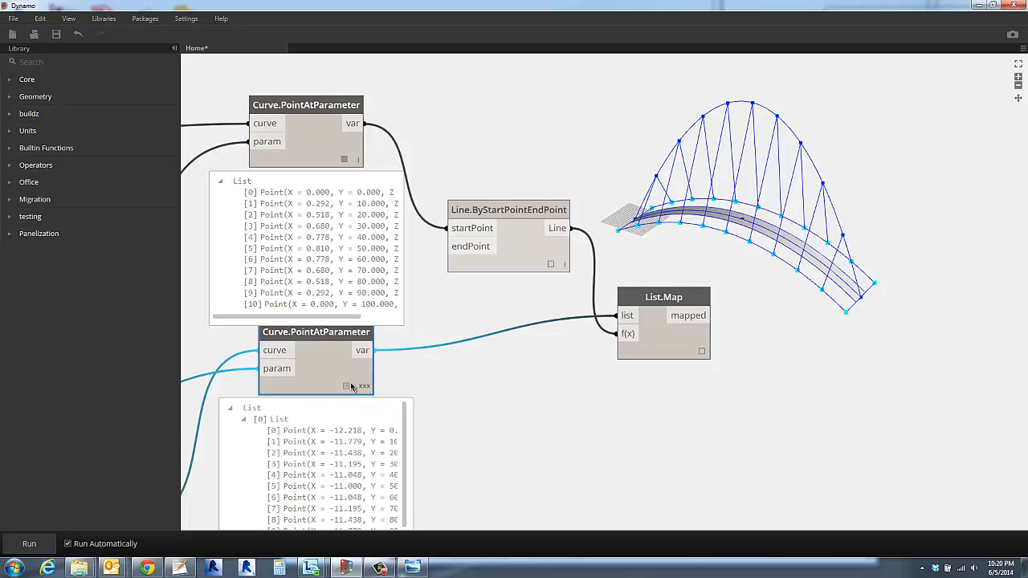
click(347, 386)
click(345, 159)
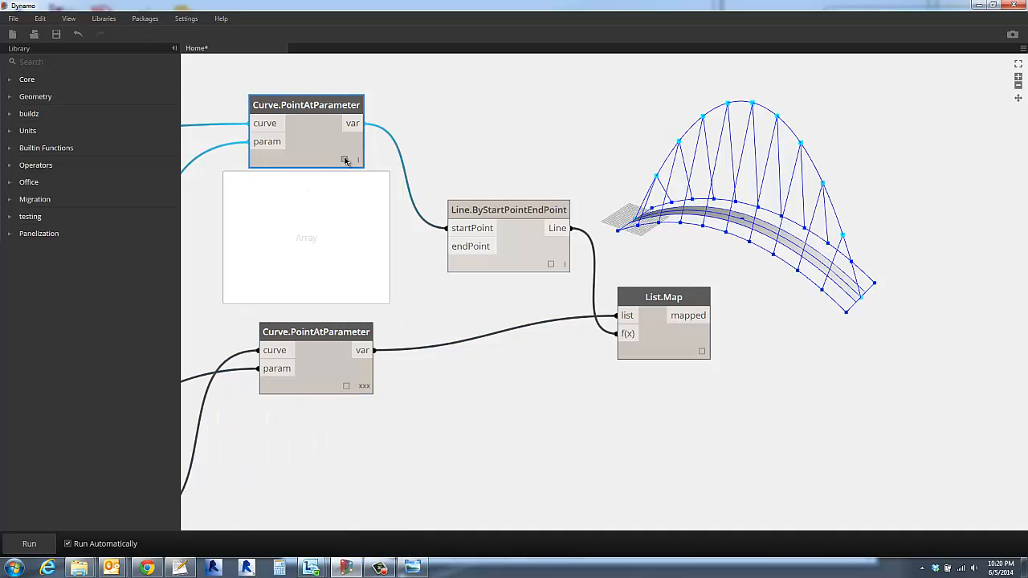
click(446, 138)
- Move Line.ByStartPointEndPoint and List.Map closer to the Curve.PointAtParameter nodes, clear of the bridge geometry
right_drag(846, 354, 821, 357)
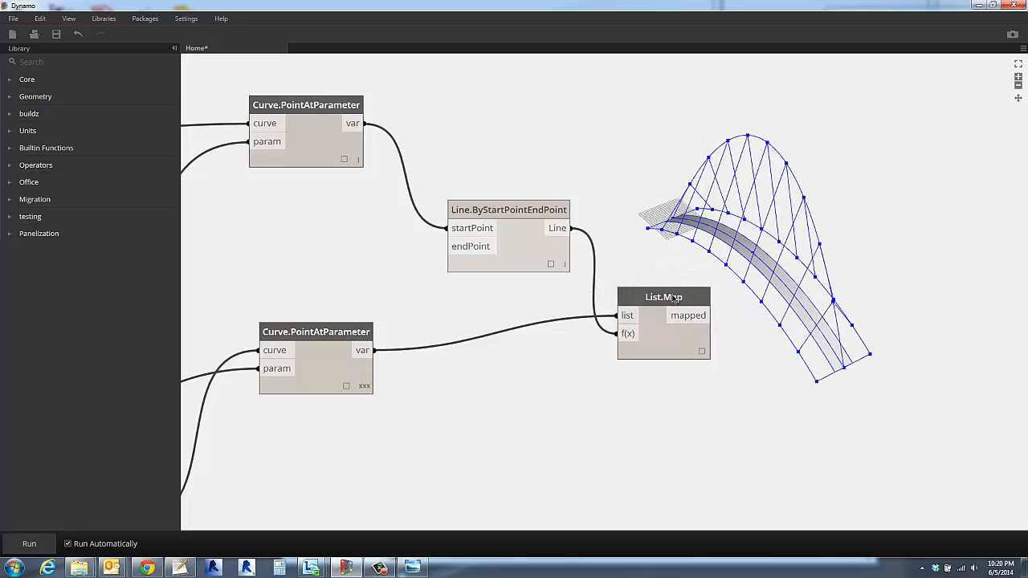
drag(666, 297, 641, 295)
drag(535, 211, 466, 200)
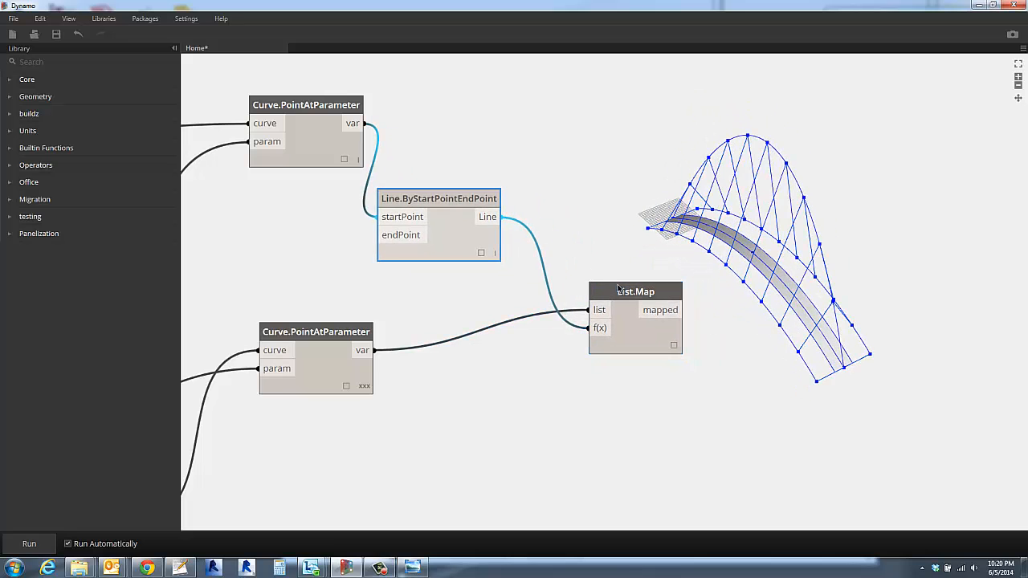
click(623, 291)
drag(608, 259, 600, 249)
click(611, 202)
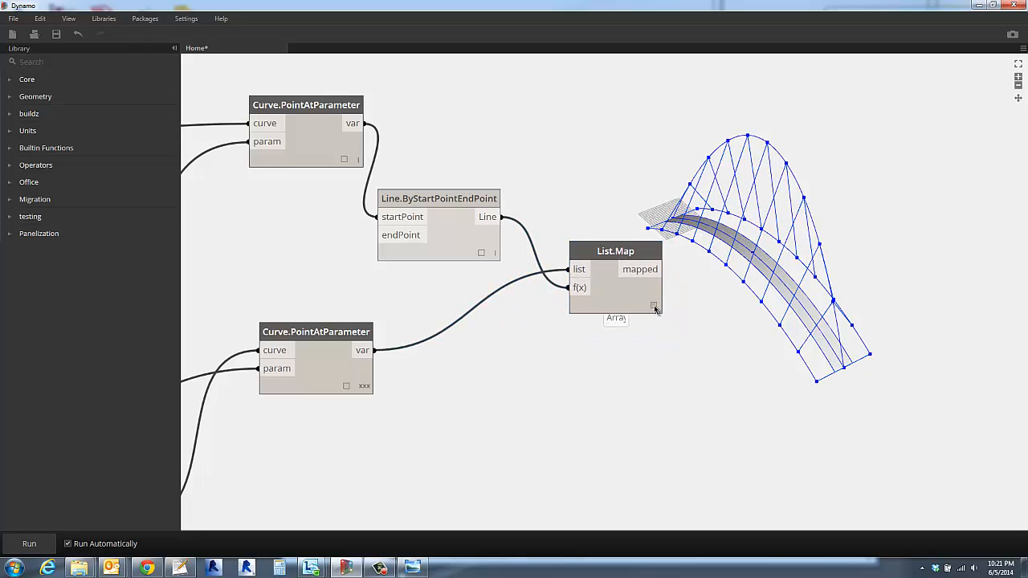
- Check List.Map's nested list of lines in its preview and review the graph back to the arch and walkway sliders
click(654, 306)
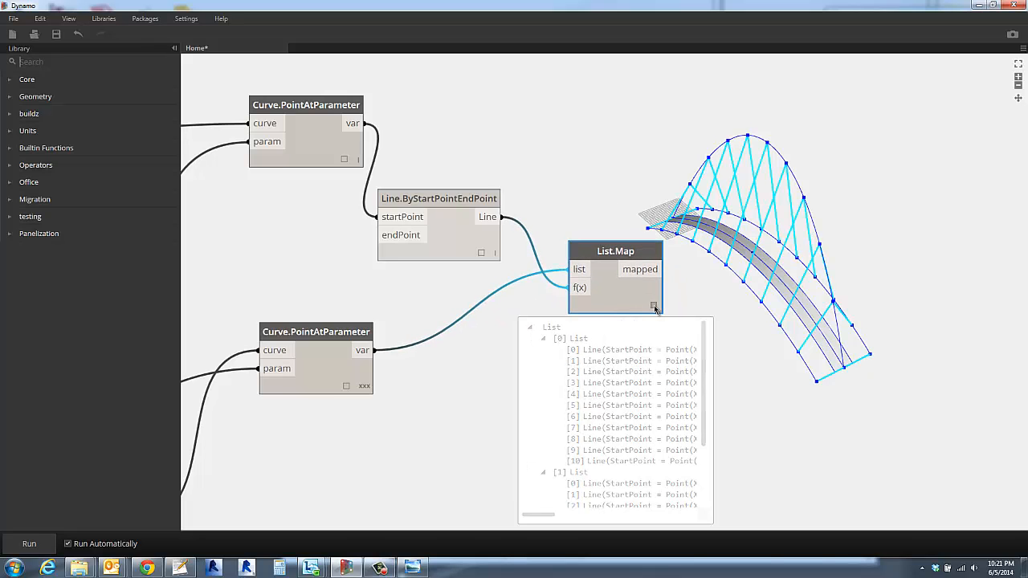
click(681, 344)
scroll(679, 349, down, 2)
scroll(679, 348, down, 2)
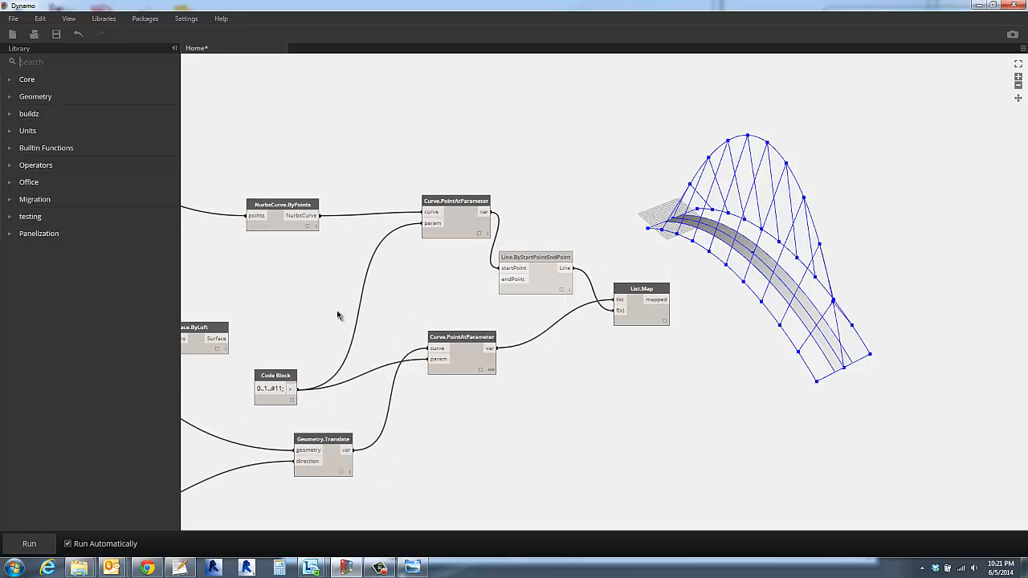
middle_drag(337, 310, 834, 356)
scroll(572, 304, up, 2)
middle_drag(299, 281, 698, 320)
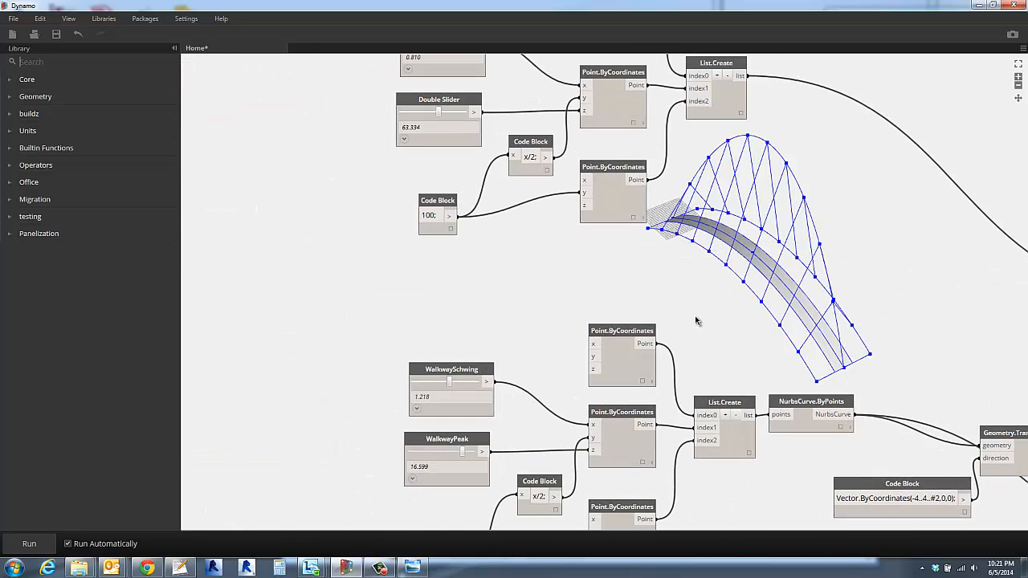
scroll(538, 297, down, 1)
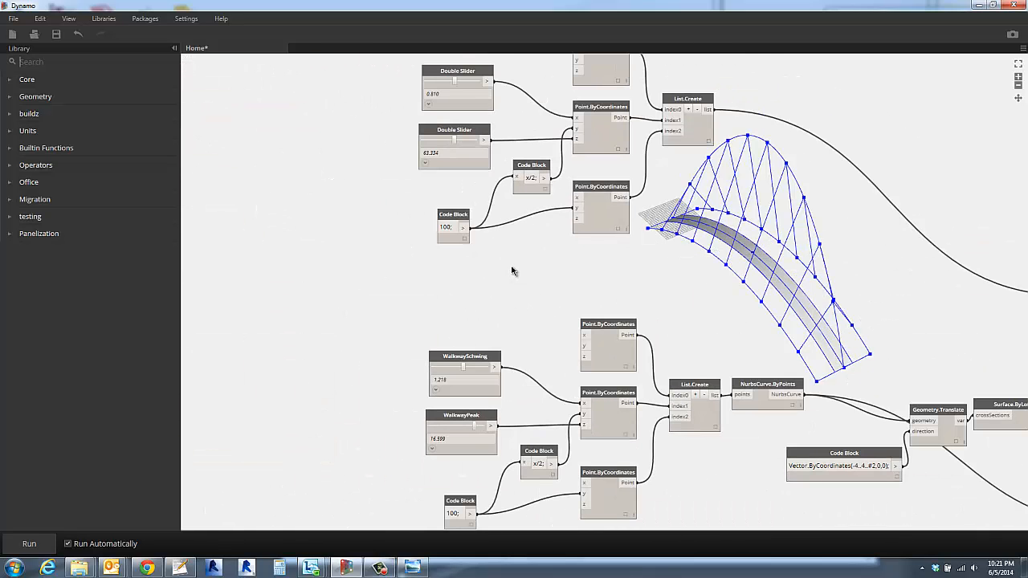
middle_drag(688, 308, 321, 190)
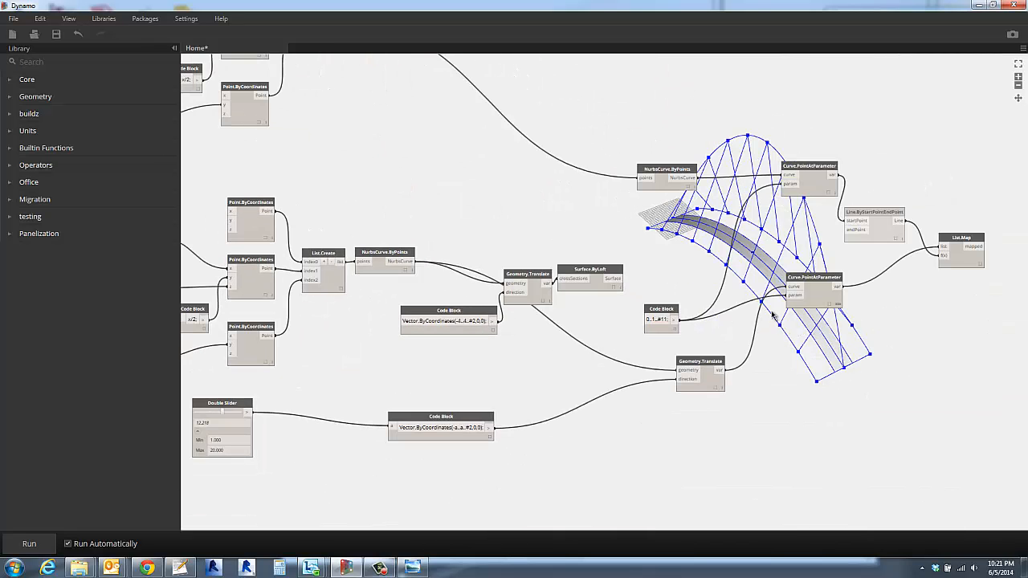
- Examine the connecting lines at the bridge's near end, highlighting the lines that List.Map creates
scroll(865, 371, up, 2)
scroll(865, 372, down, 1)
scroll(855, 377, up, 4)
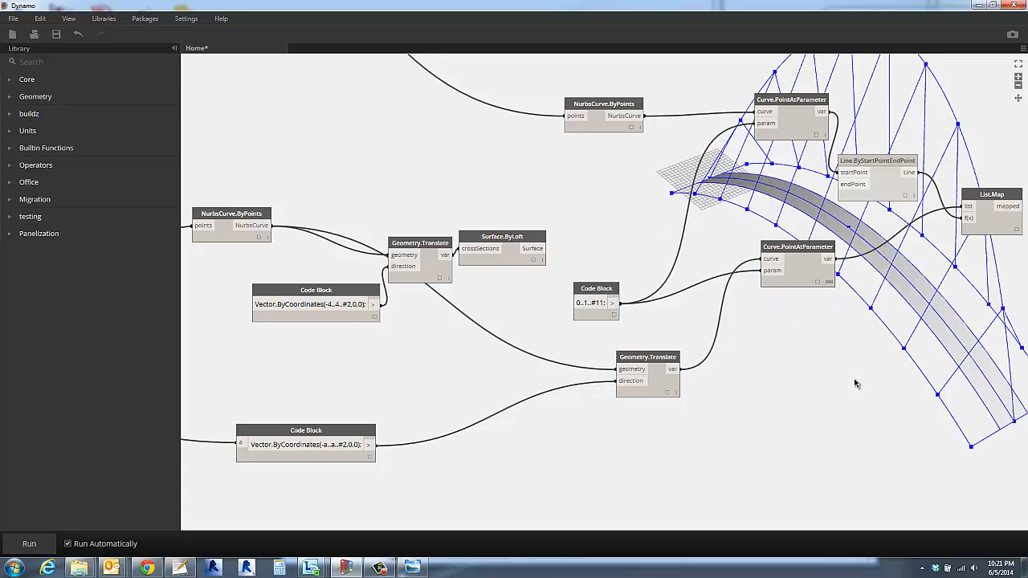
scroll(856, 377, down, 3)
right_drag(874, 366, 790, 341)
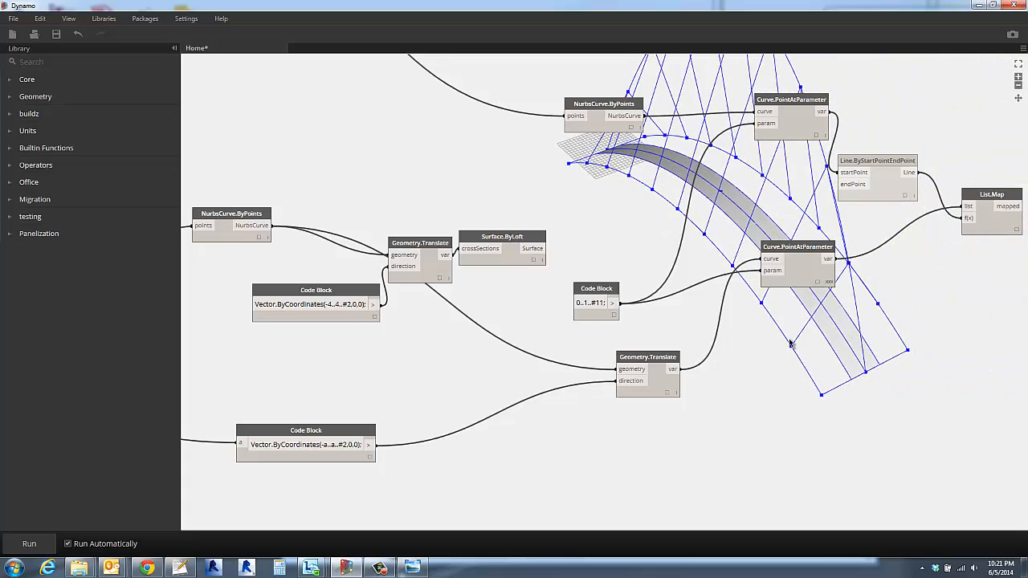
scroll(883, 382, up, 1)
right_drag(883, 386, 737, 359)
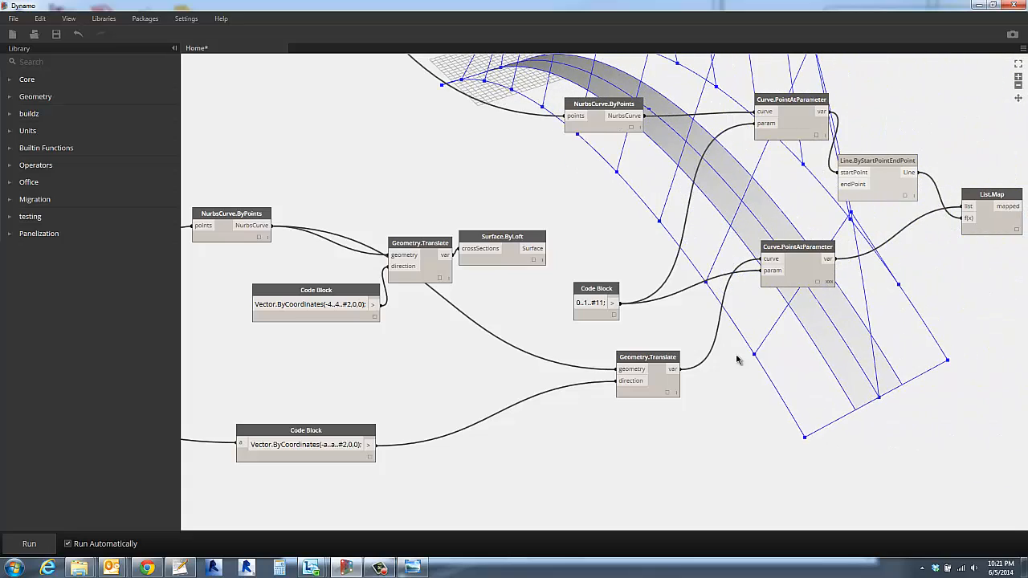
click(871, 193)
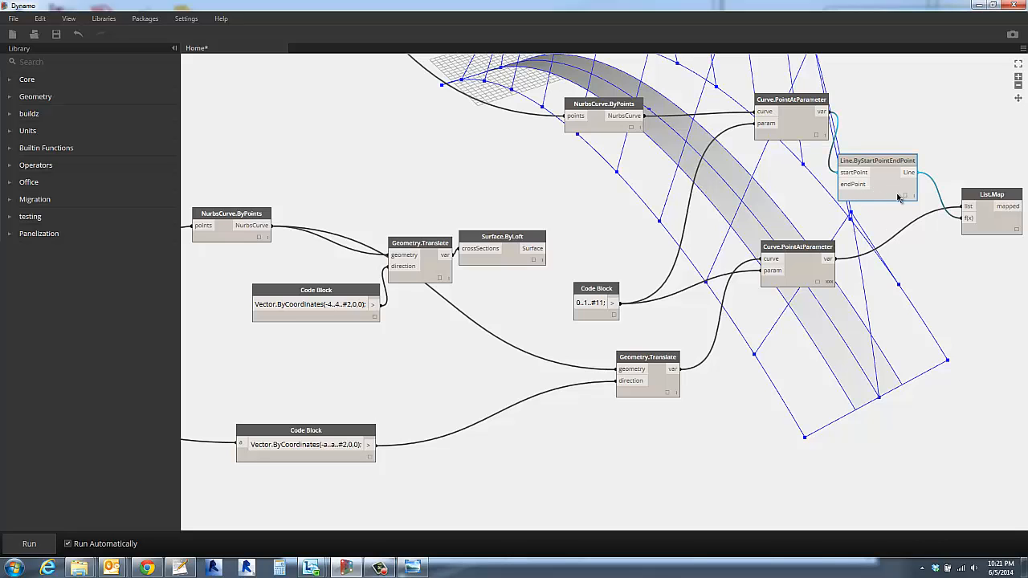
click(1001, 228)
click(703, 395)
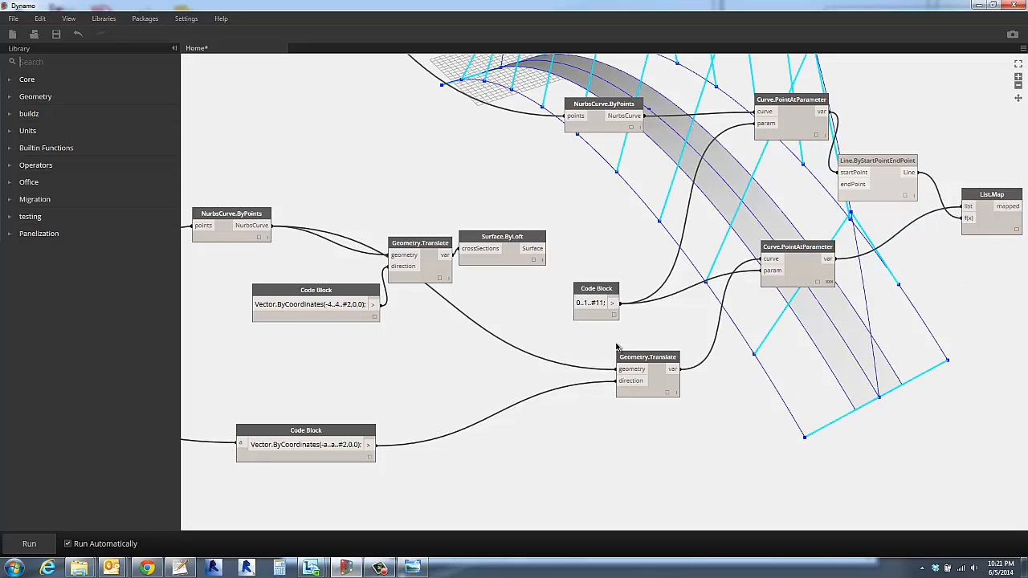
- Change the curve parameter range in the Code Block feeding both Curve.PointAtParameter nodes to 0.1..0.9..#11
scroll(599, 311, up, 3)
drag(582, 281, 606, 273)
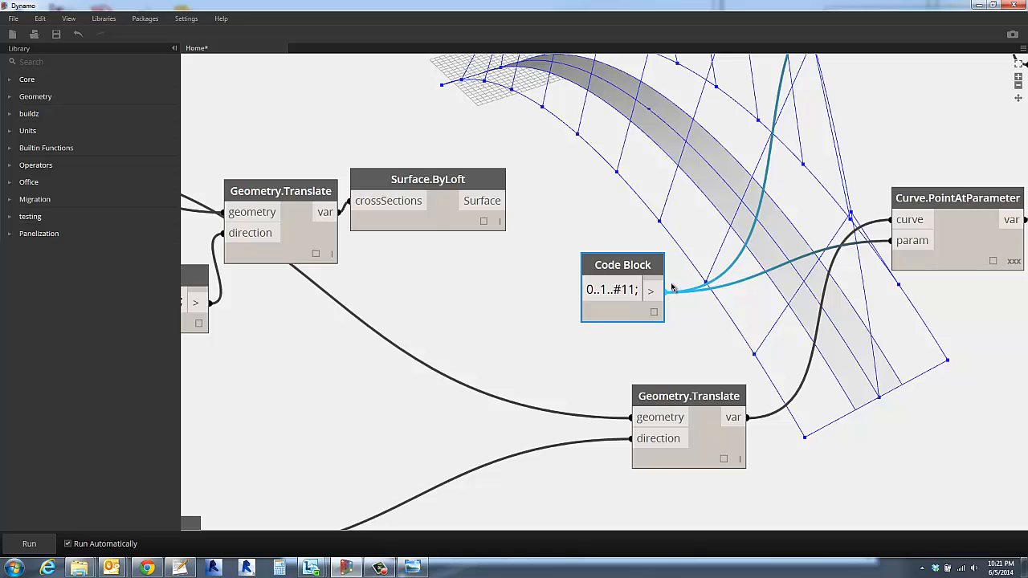
text(.1)
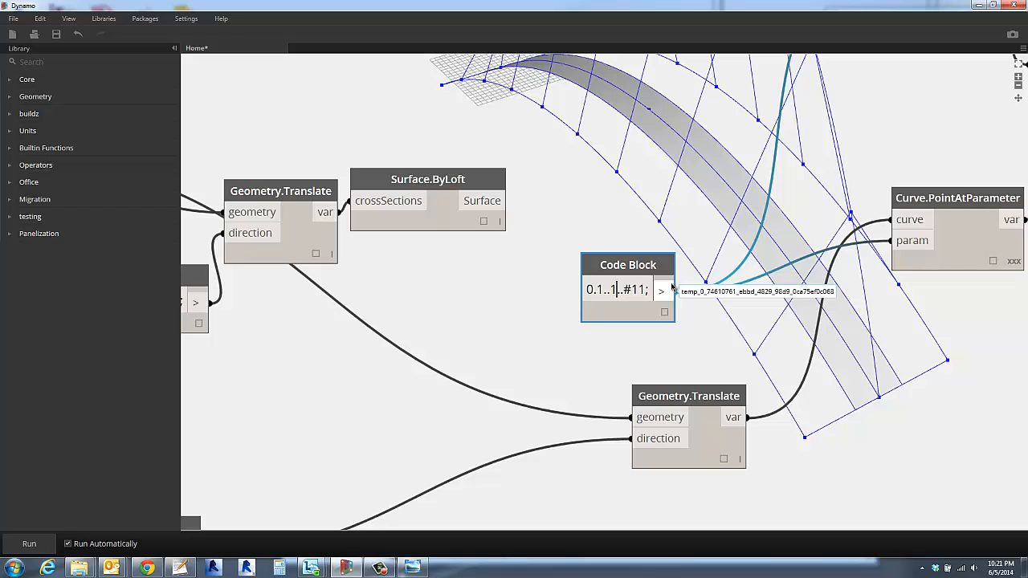
key(BackSpace)
text(0.9)
click(533, 266)
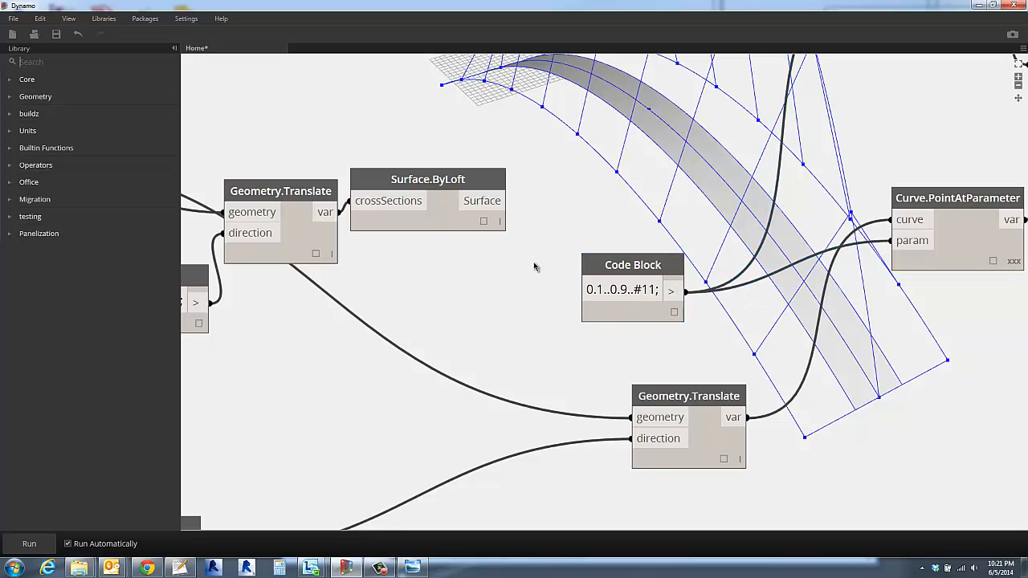
- Examine the connecting lines across the whole bridge and close the preview of the arch's Curve.PointAtParameter node
scroll(533, 267, down, 6)
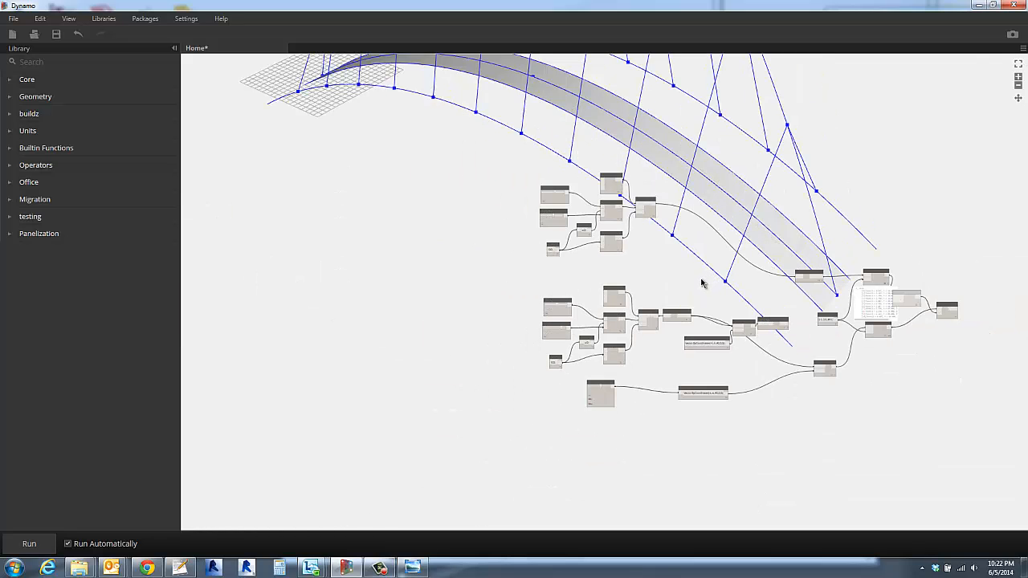
middle_drag(689, 286, 533, 317)
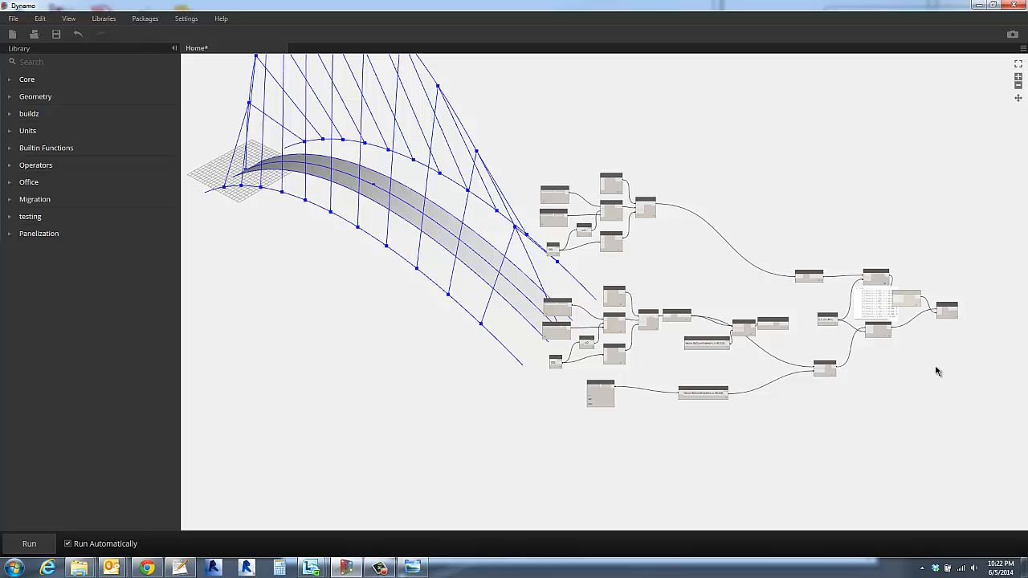
scroll(688, 372, up, 6)
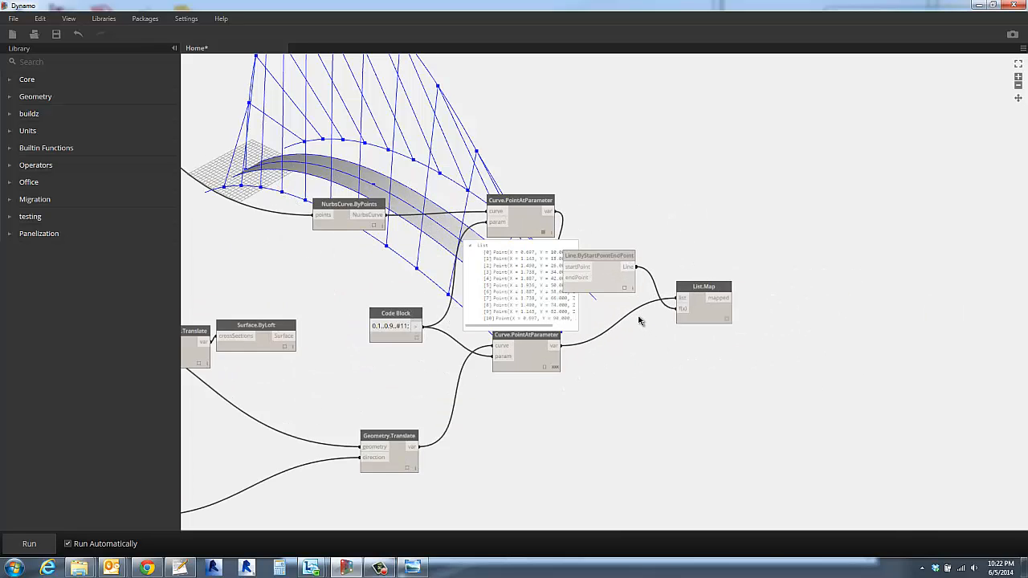
scroll(640, 321, up, 2)
click(529, 224)
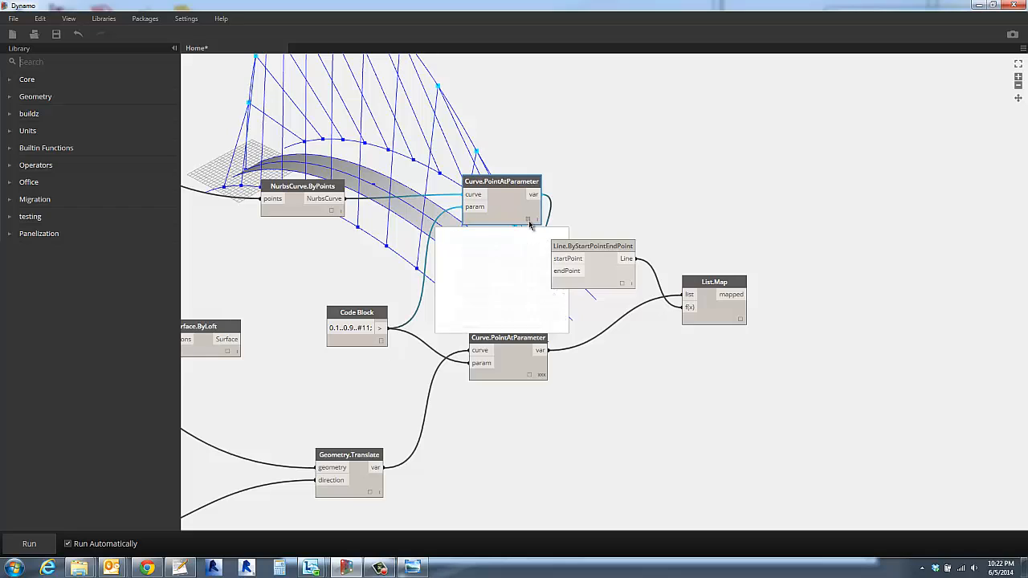
- Check the side curves' nested point lists in the preview and move their Curve.PointAtParameter node slightly down
click(530, 378)
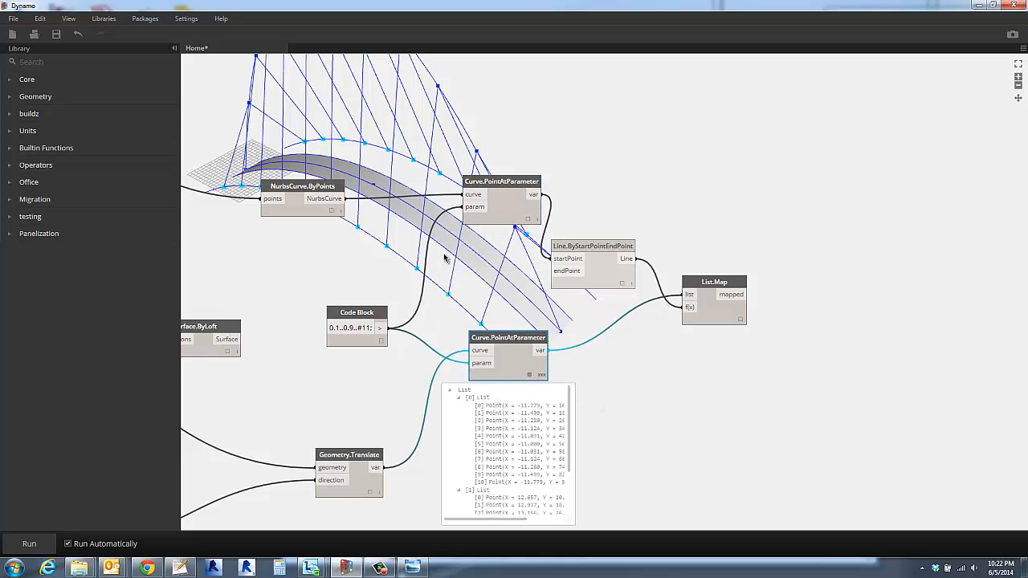
click(610, 371)
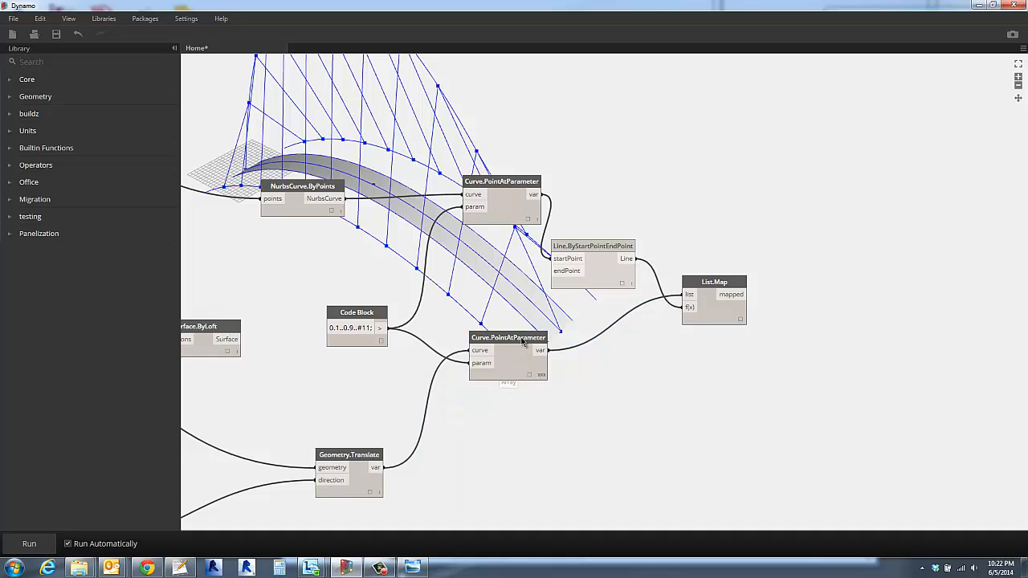
drag(524, 347, 519, 368)
click(560, 394)
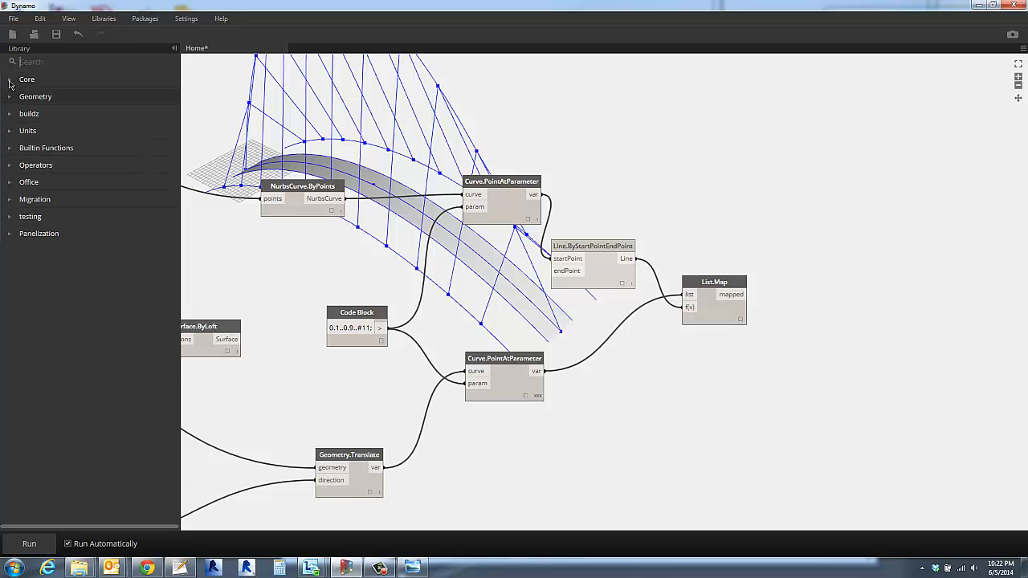
- Add a List.Deconstruct node and feed it the point lists from the side curves' Curve.PointAtParameter node
click(10, 80)
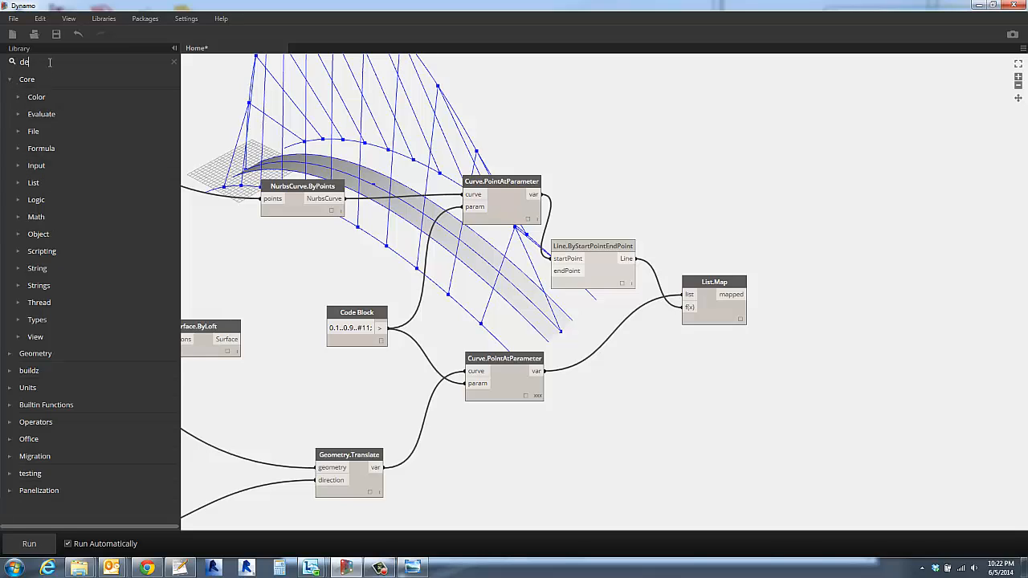
text(c)
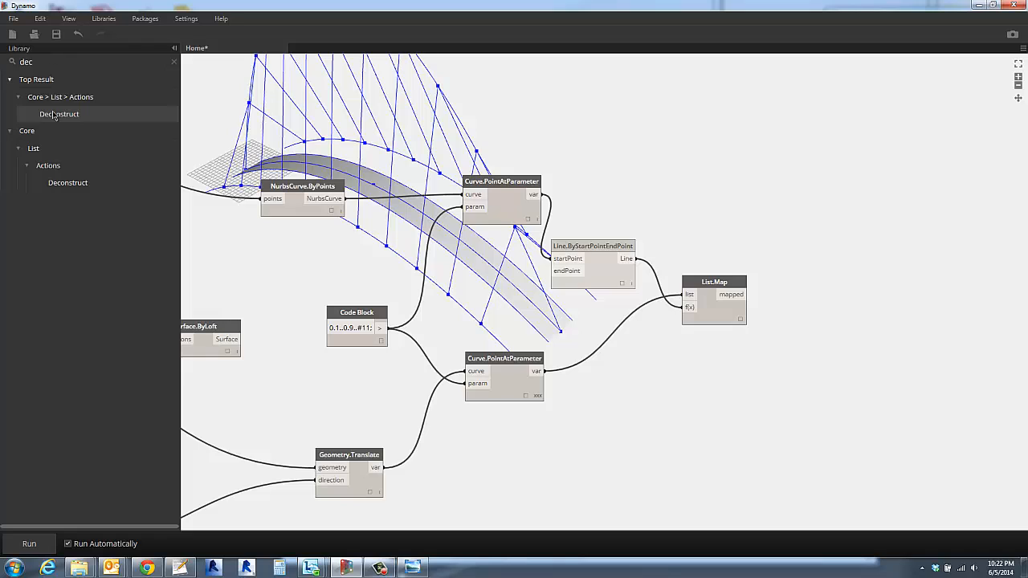
click(53, 115)
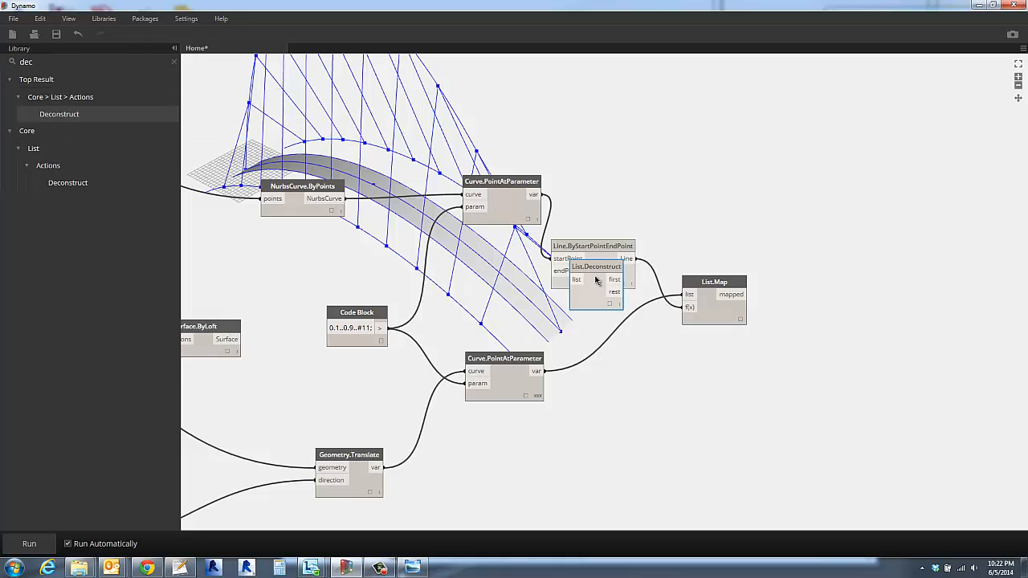
drag(606, 284, 639, 373)
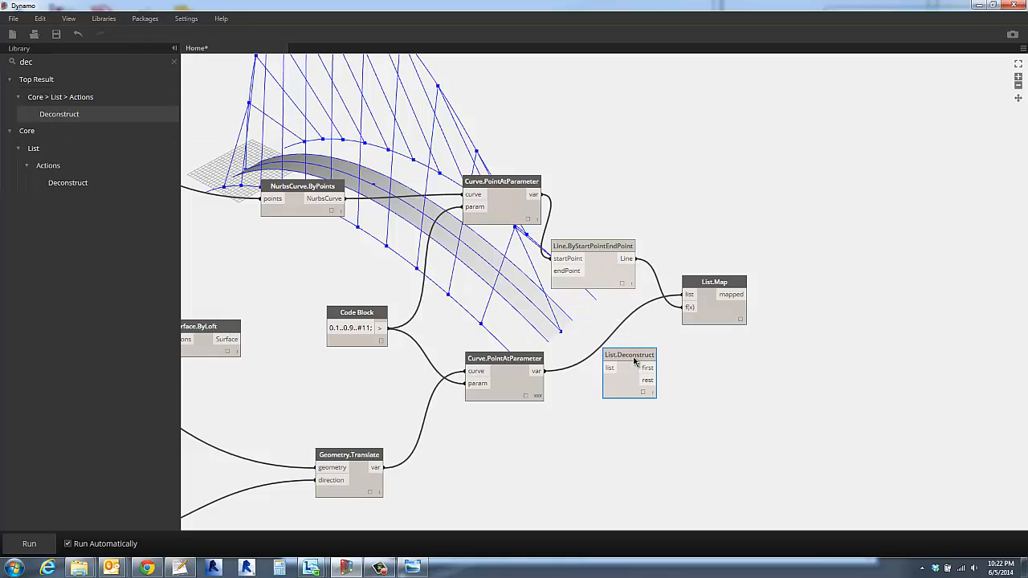
click(541, 372)
click(610, 369)
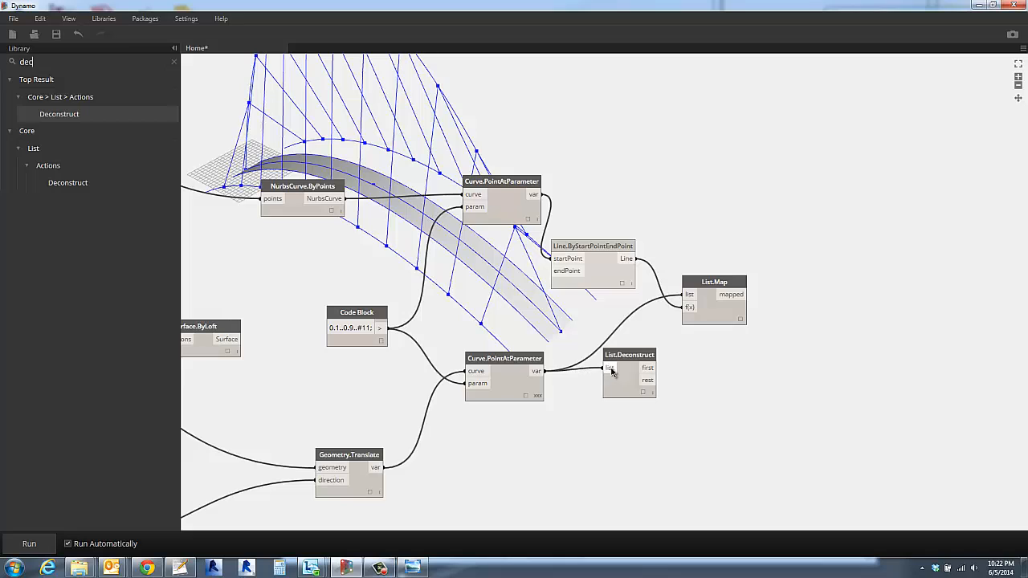
- Check the preview of the List.Deconstruct node's output and close it
click(644, 396)
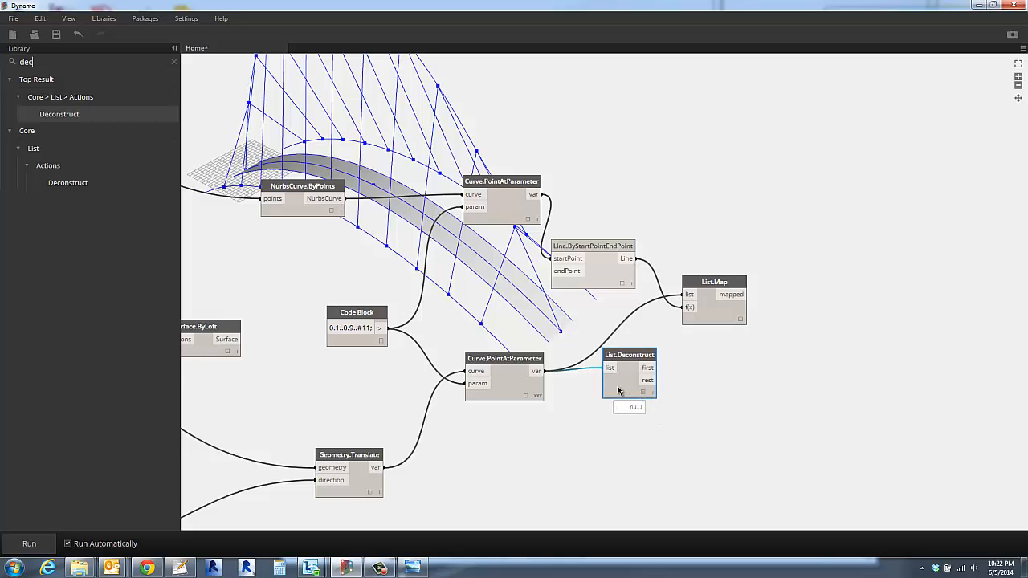
click(574, 414)
click(642, 393)
click(572, 403)
- Lower the WalkwayPeak slider to about 12.4
scroll(493, 401, down, 3)
middle_drag(428, 385, 785, 392)
middle_drag(198, 385, 439, 379)
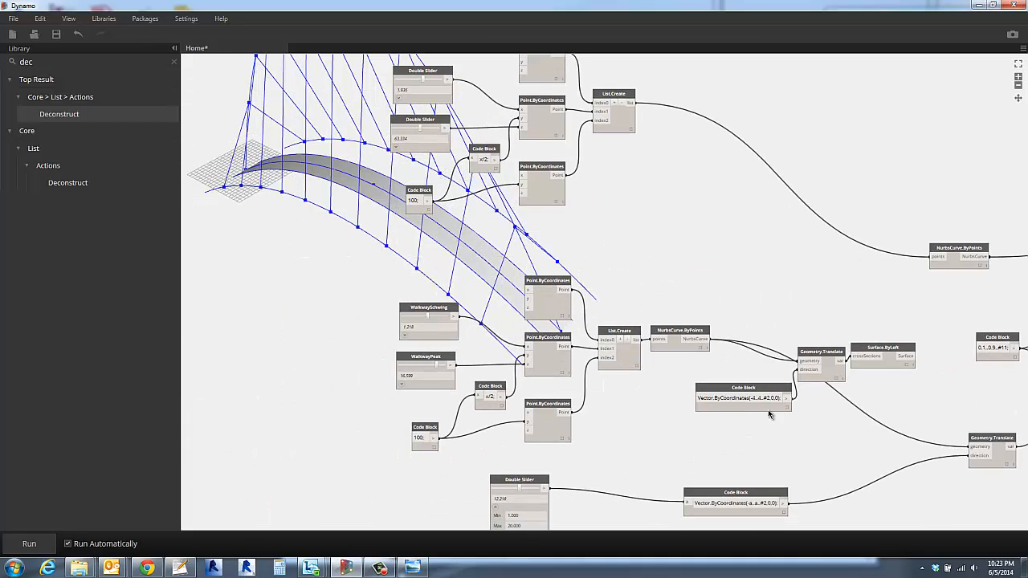
drag(438, 368, 433, 369)
- Inspect the point lists in the List.Deconstruct node's preview
middle_drag(671, 432, 69, 319)
scroll(536, 274, up, 5)
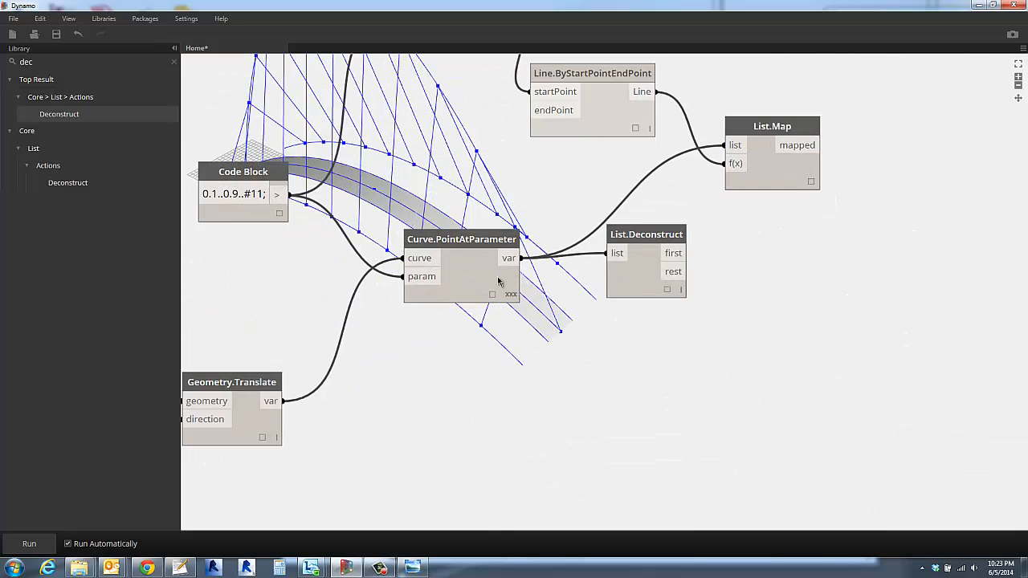
click(666, 290)
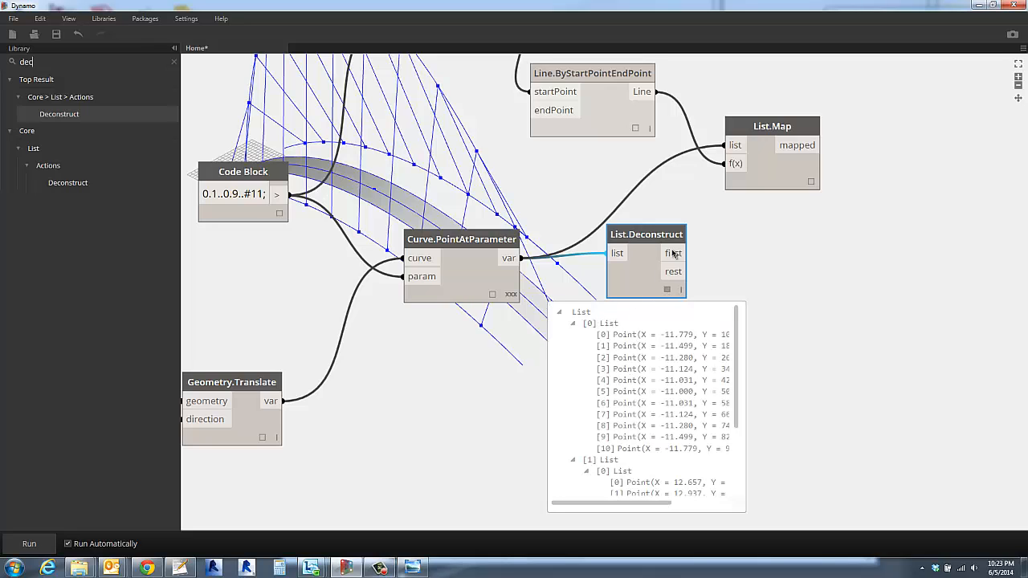
click(751, 269)
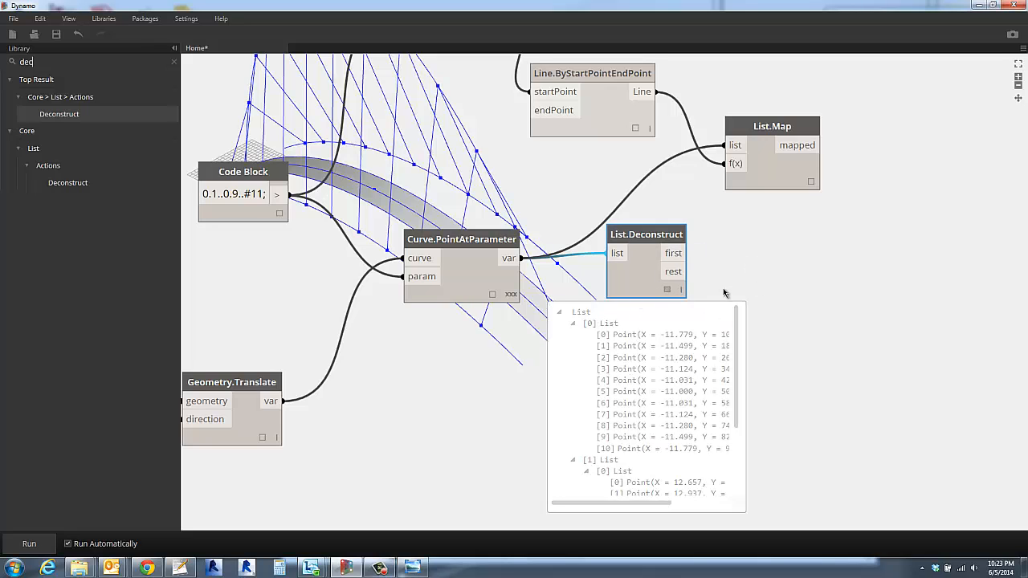
- Add two Watch nodes and connect List.Deconstruct's first output to one and its rest output to the other
click(24, 62)
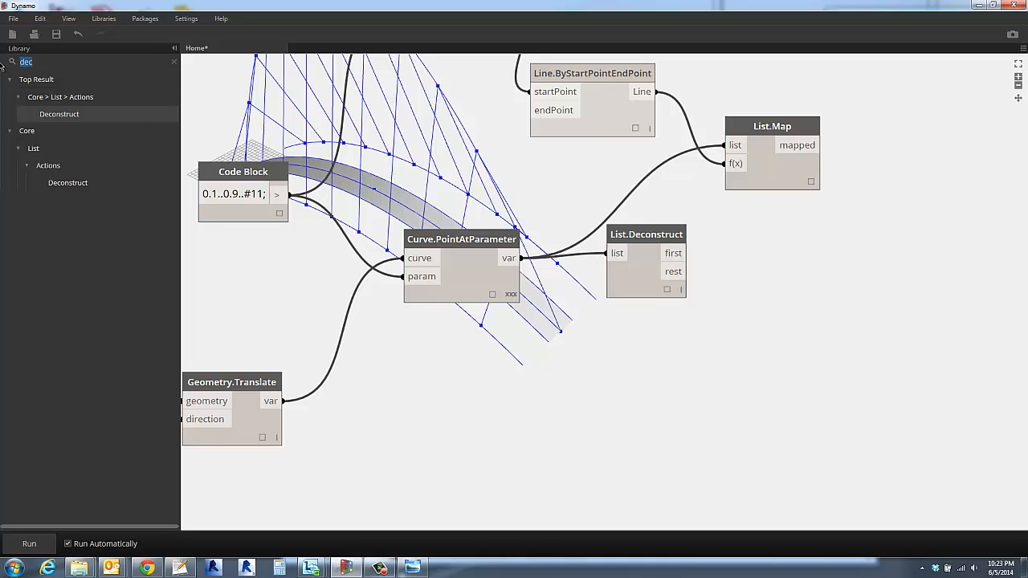
text(wa)
text(tch)
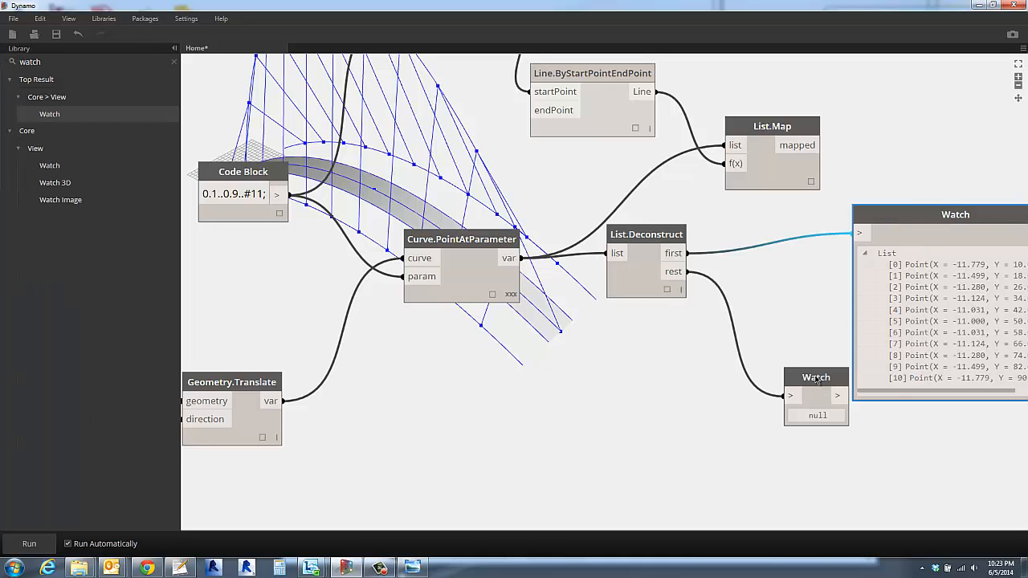
drag(749, 370, 800, 340)
click(784, 313)
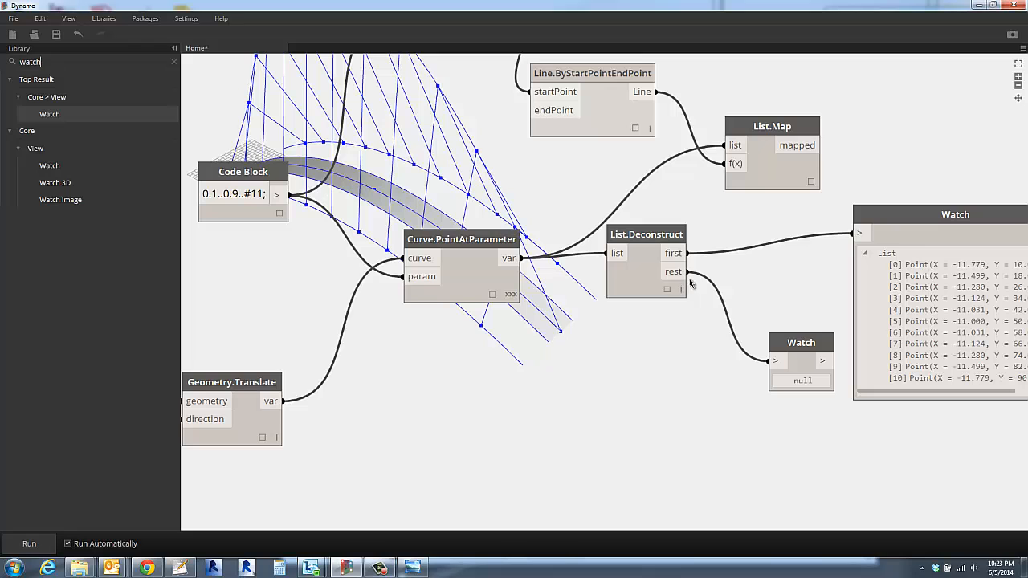
click(779, 360)
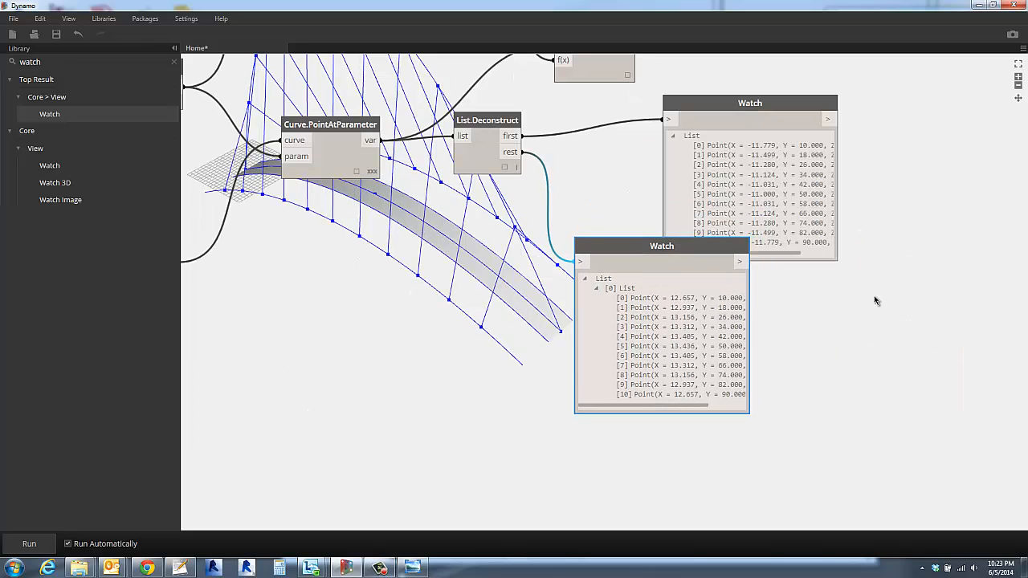
- Spread the two Watch nodes apart so both point lists can be read without overlapping
middle_drag(874, 295, 810, 368)
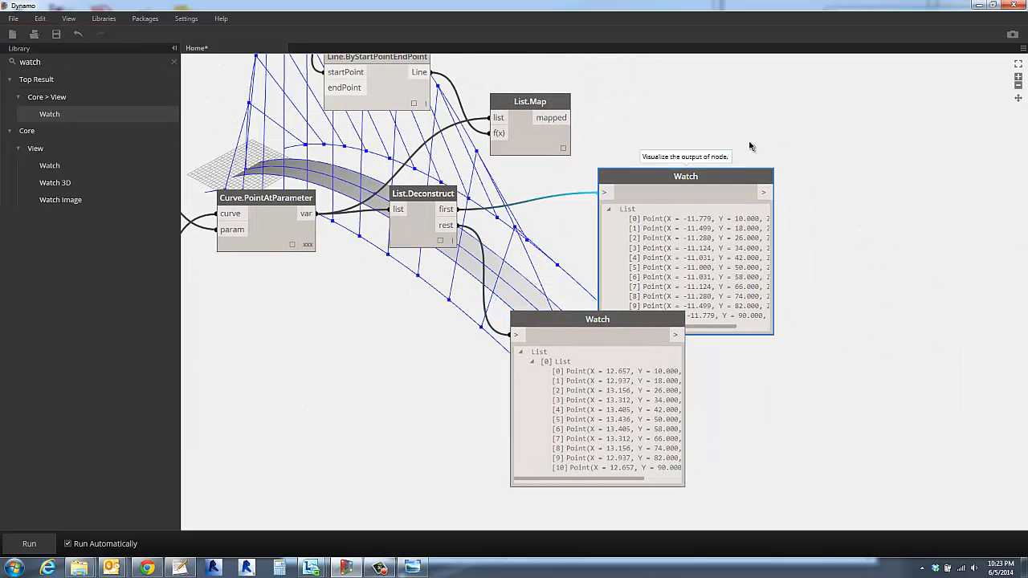
drag(677, 179, 763, 123)
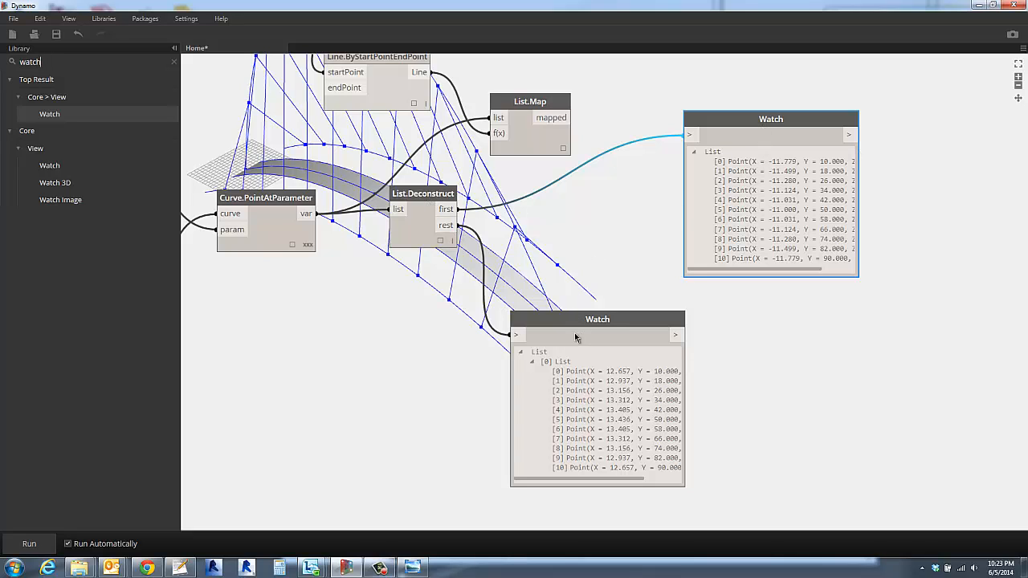
drag(573, 321, 697, 313)
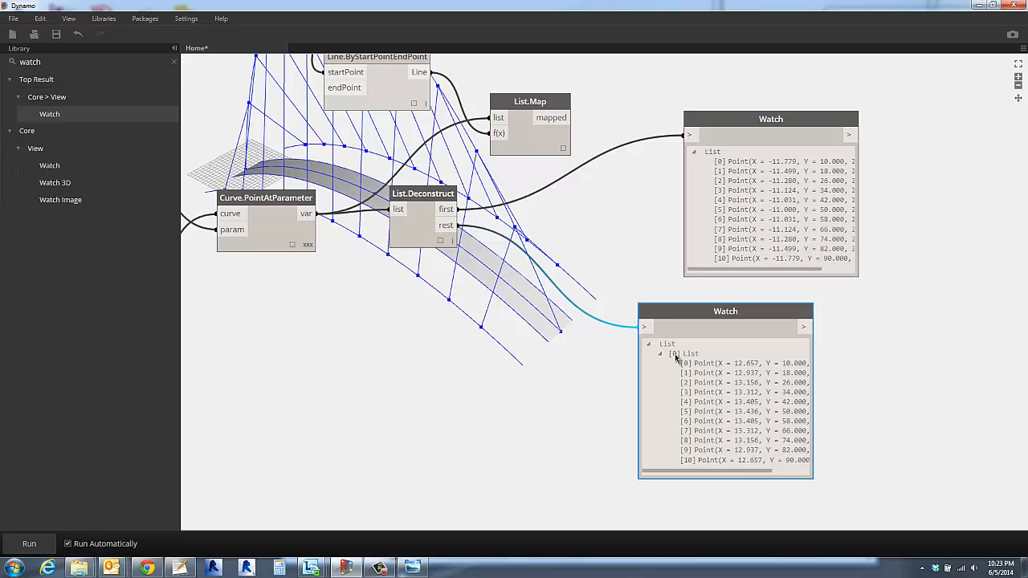
drag(714, 315, 580, 292)
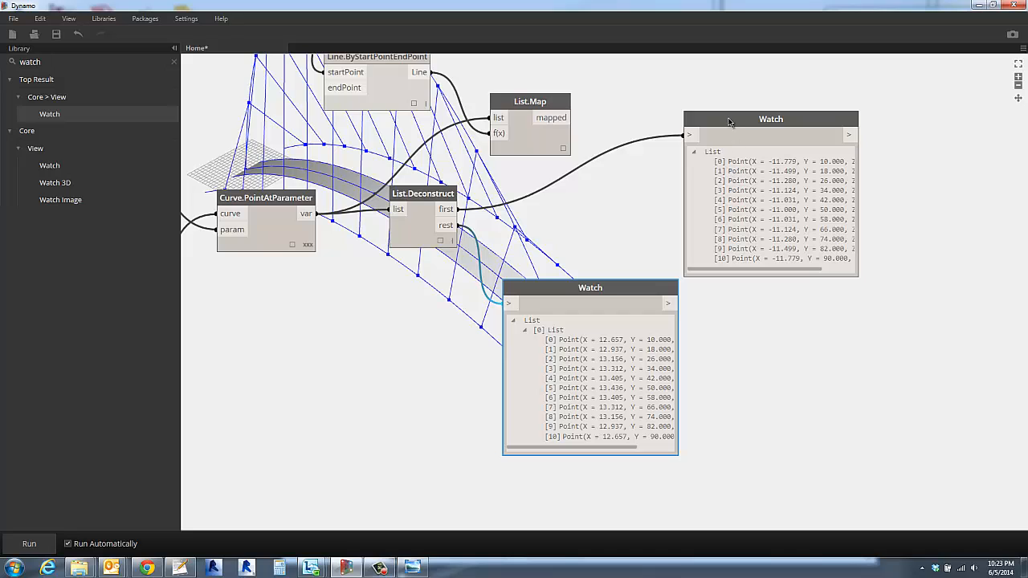
drag(776, 112, 828, 102)
- Insert a Flatten node between List.Deconstruct's rest output and its Watch node, and make room around it
click(24, 62)
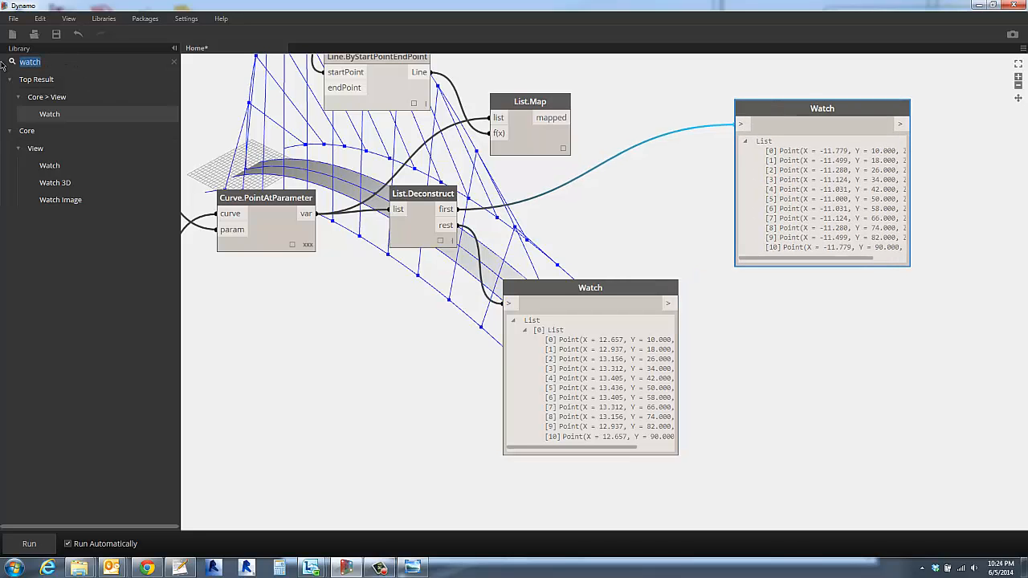
text(flatt)
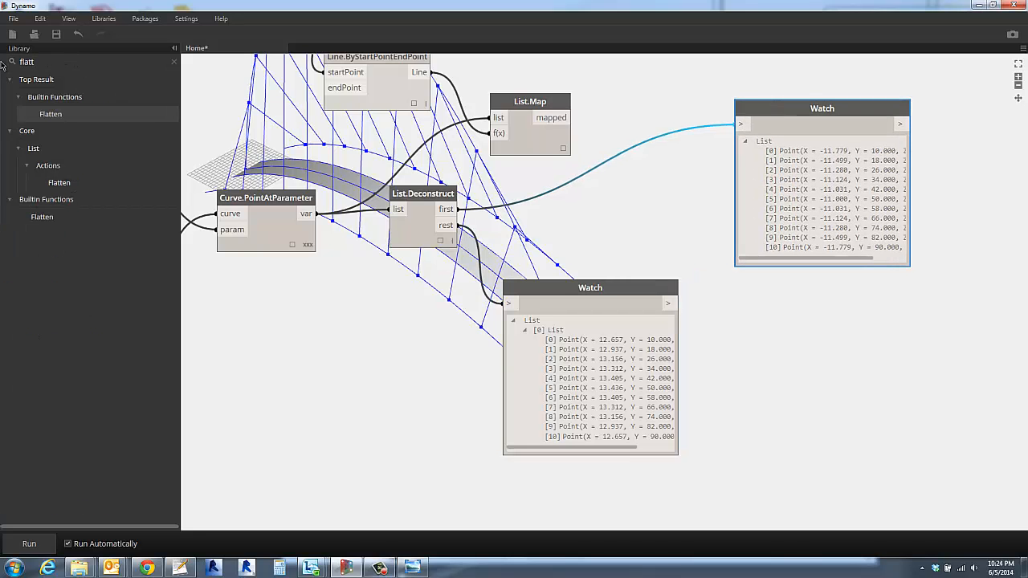
key(Return)
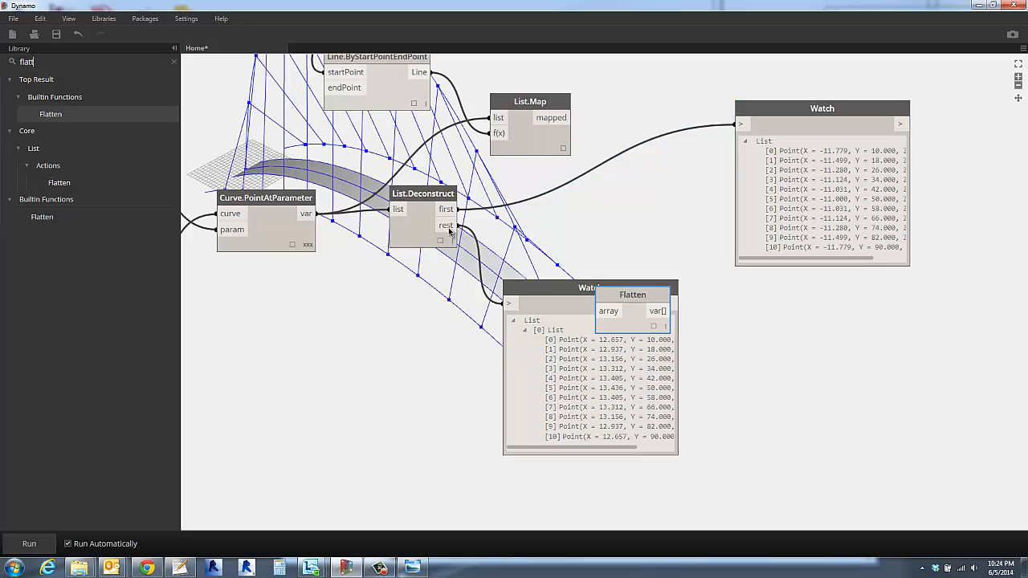
drag(448, 226, 599, 312)
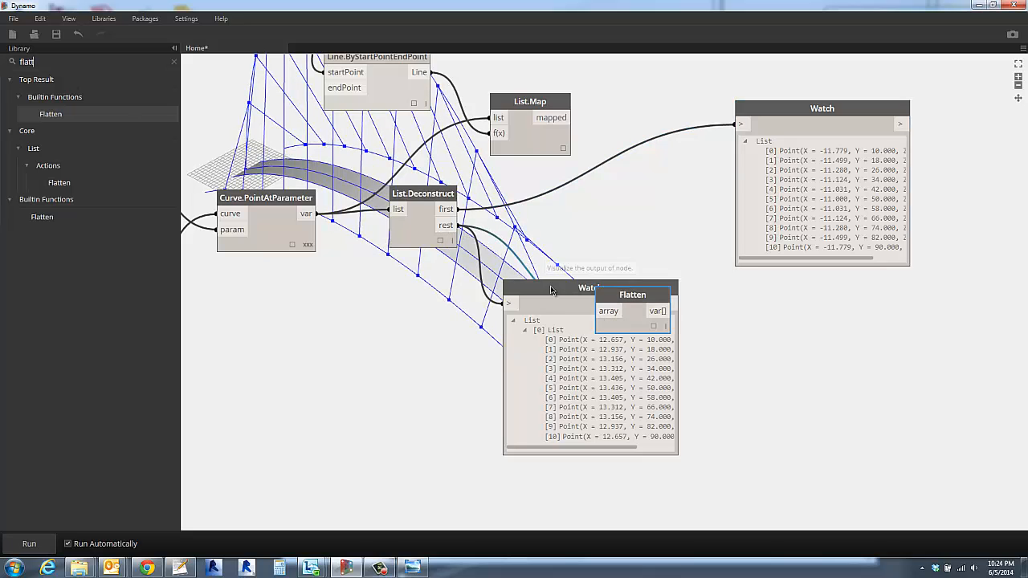
drag(551, 290, 754, 333)
drag(670, 311, 711, 351)
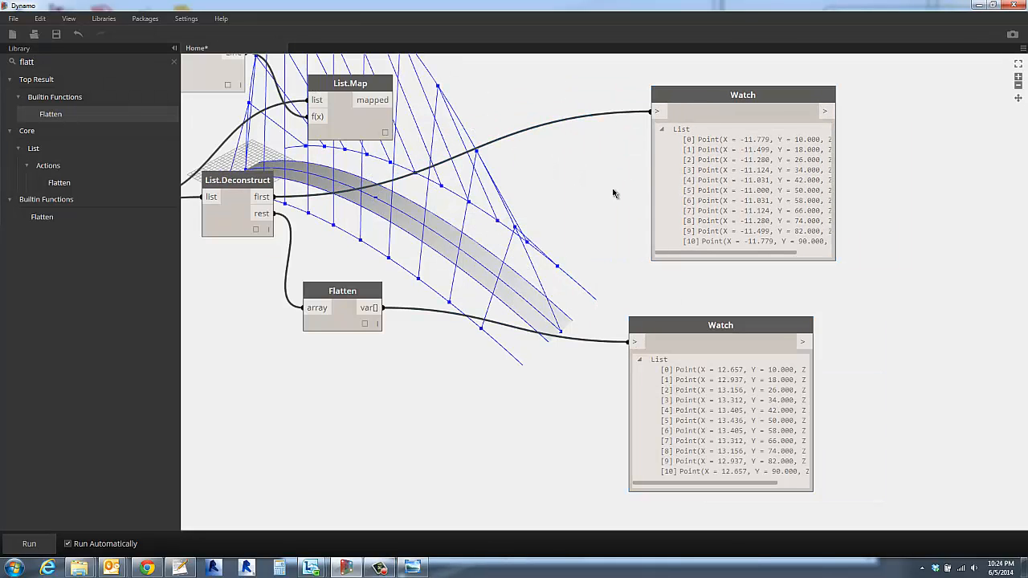
- Duplicate the Line.ByStartPointEndPoint node and place the copy between the Flatten node and the Watch nodes
scroll(598, 178, down, 3)
middle_drag(598, 184, 677, 284)
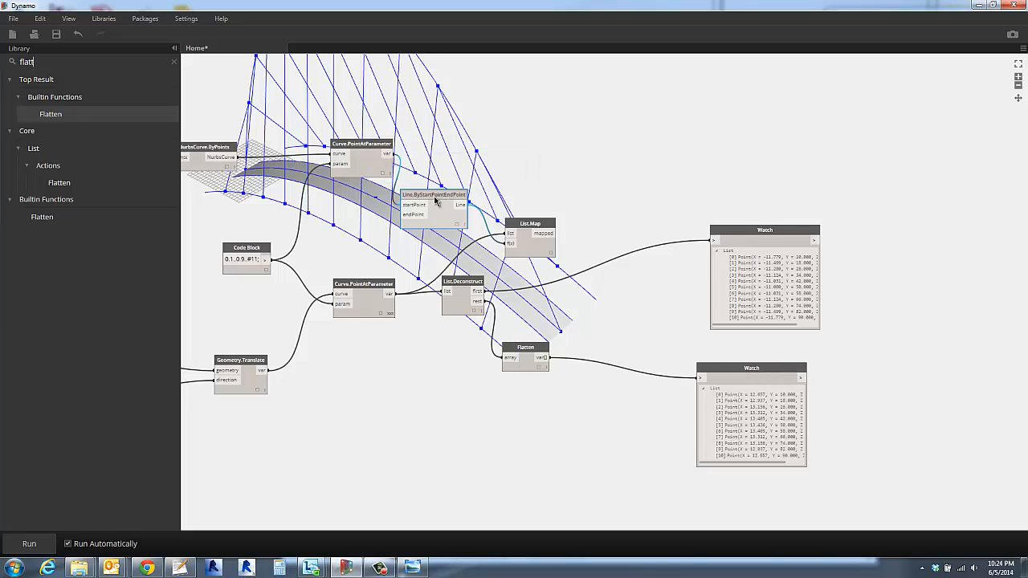
key(ctrl+c)
key(ctrl+v)
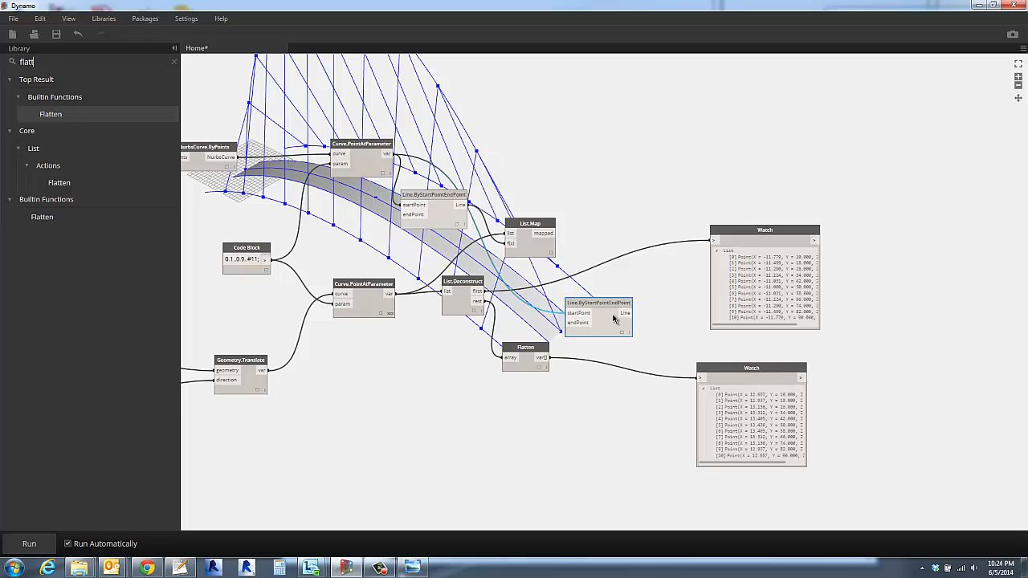
click(604, 367)
scroll(599, 379, up, 4)
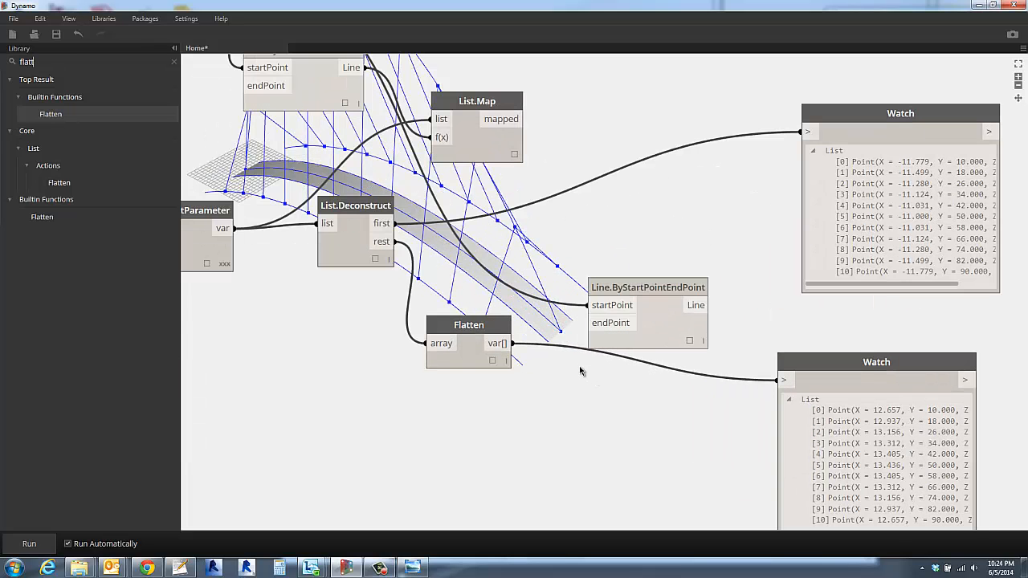
- Rewire the copied line node, with List.Deconstruct's first output as startPoint and the Flatten output as endPoint
drag(589, 306, 513, 351)
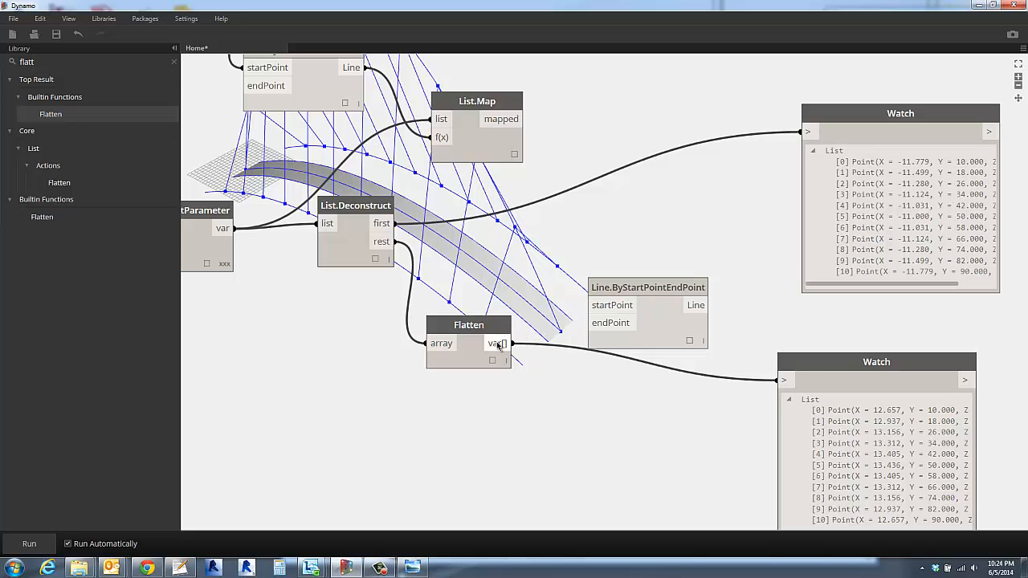
drag(512, 343, 589, 323)
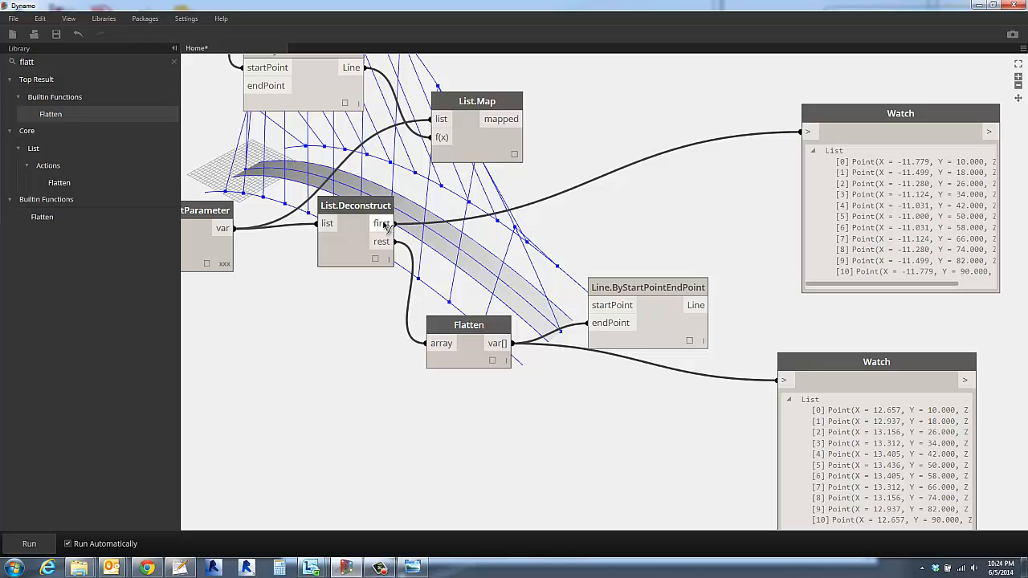
drag(394, 223, 602, 307)
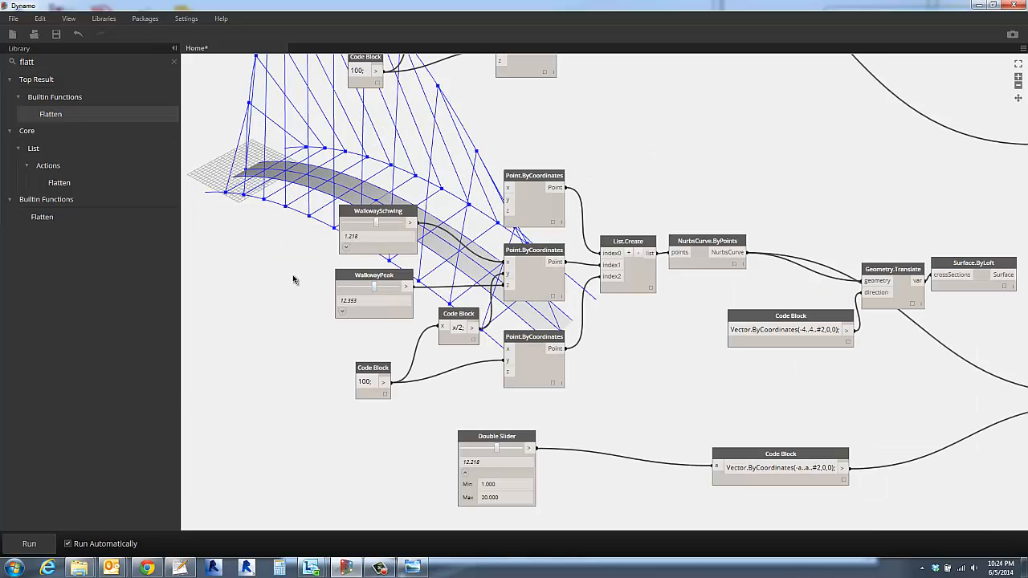
- Examine the complete bridge geometry from several angles, including the cross lines between the side curves, alongside the arch's slider nodes
scroll(301, 277, down, 5)
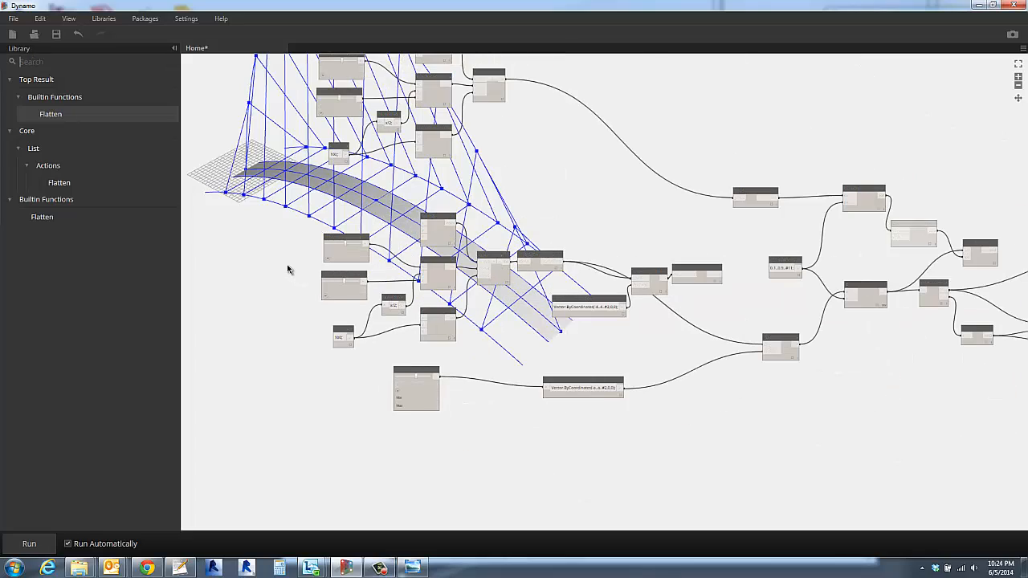
right_drag(294, 233, 295, 259)
scroll(297, 263, down, 3)
middle_drag(358, 315, 529, 241)
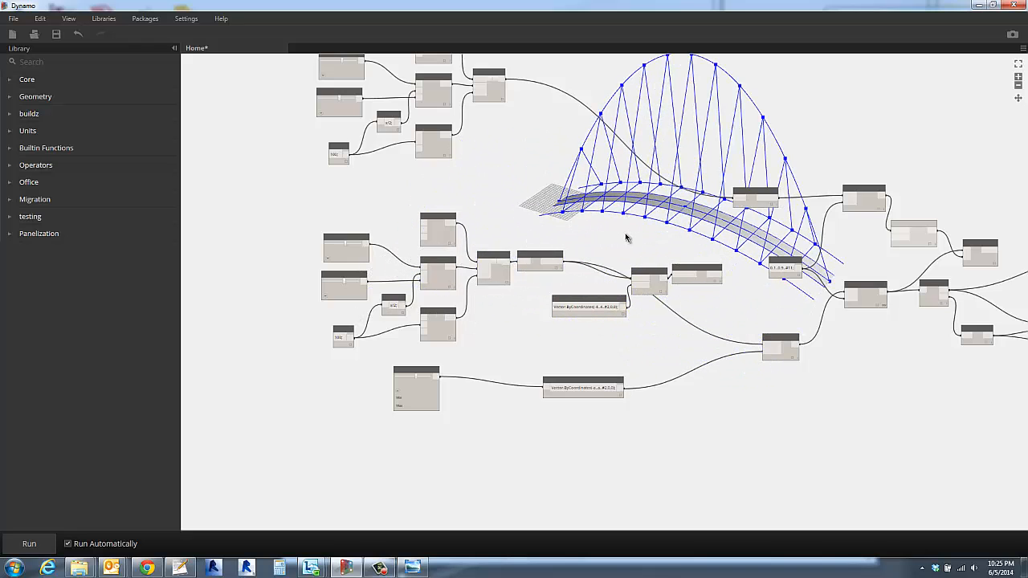
scroll(544, 190, up, 2)
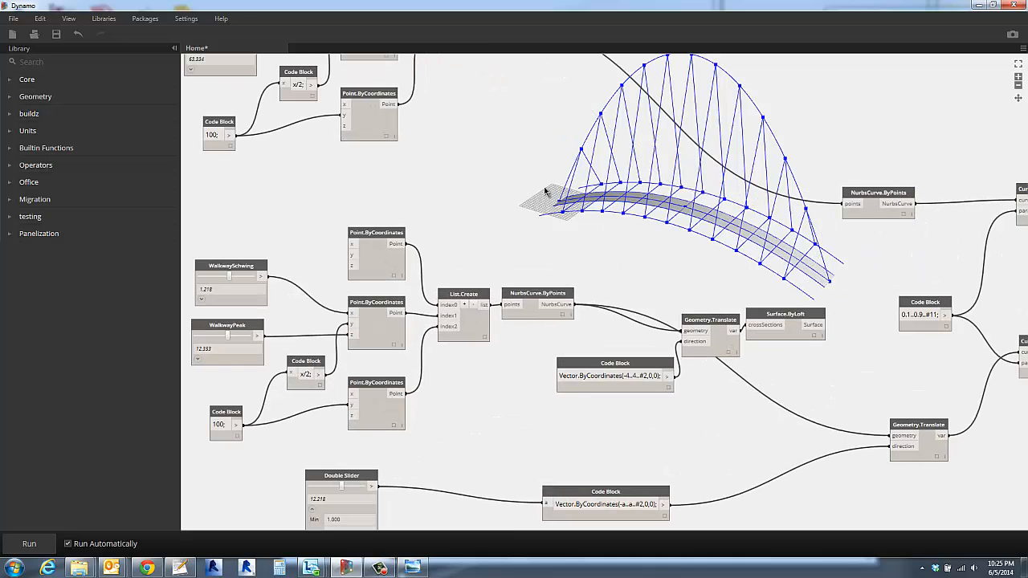
scroll(594, 329, up, 2)
middle_drag(607, 347, 618, 385)
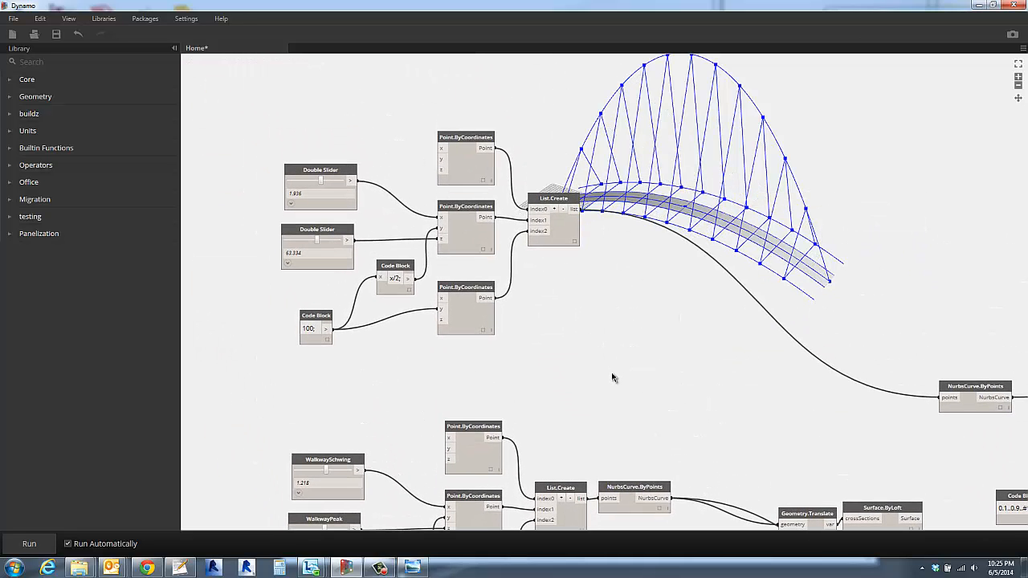
right_drag(732, 323, 677, 326)
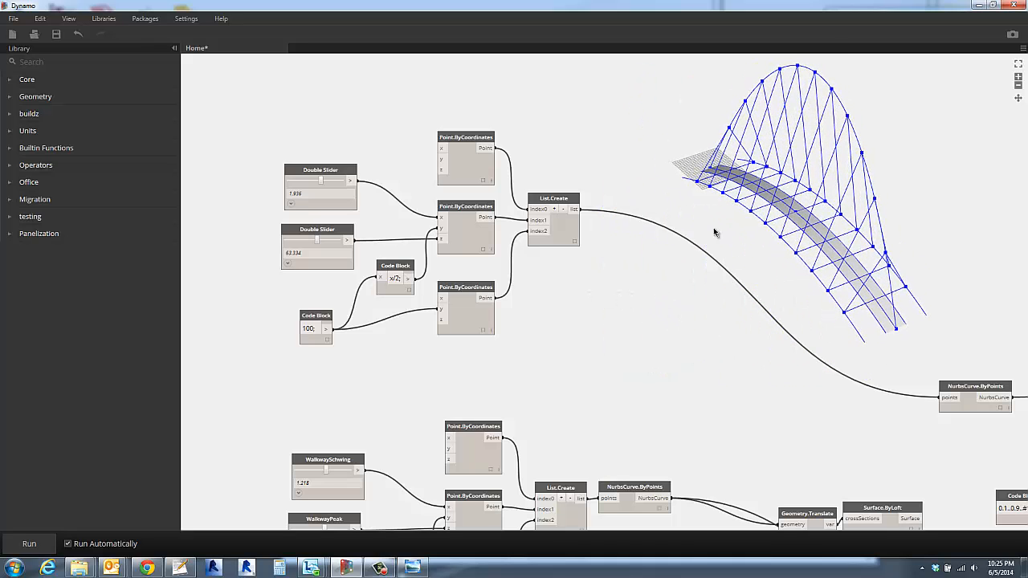
scroll(726, 225, up, 3)
middle_drag(726, 225, 686, 279)
scroll(686, 286, down, 1)
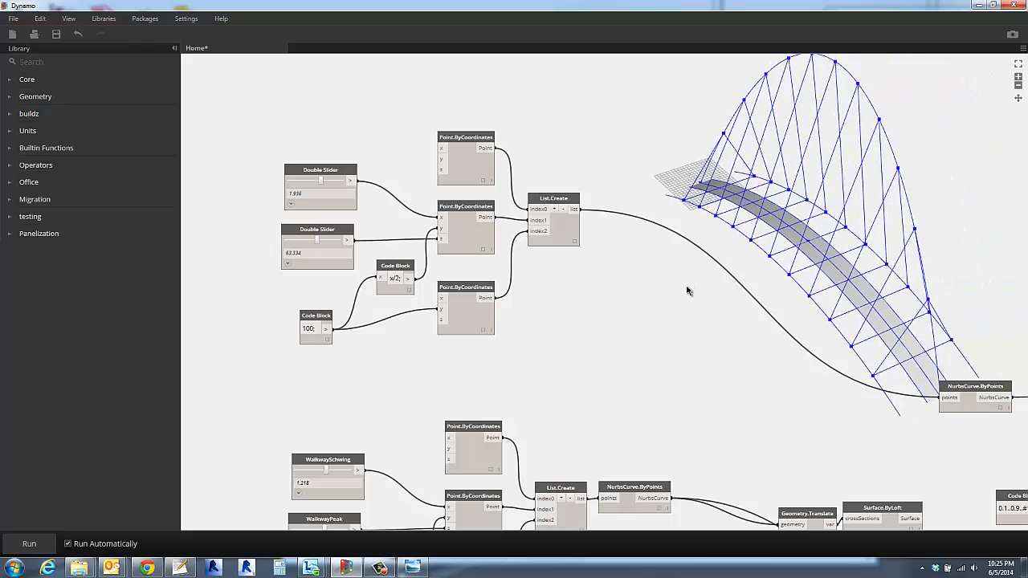
scroll(688, 293, down, 2)
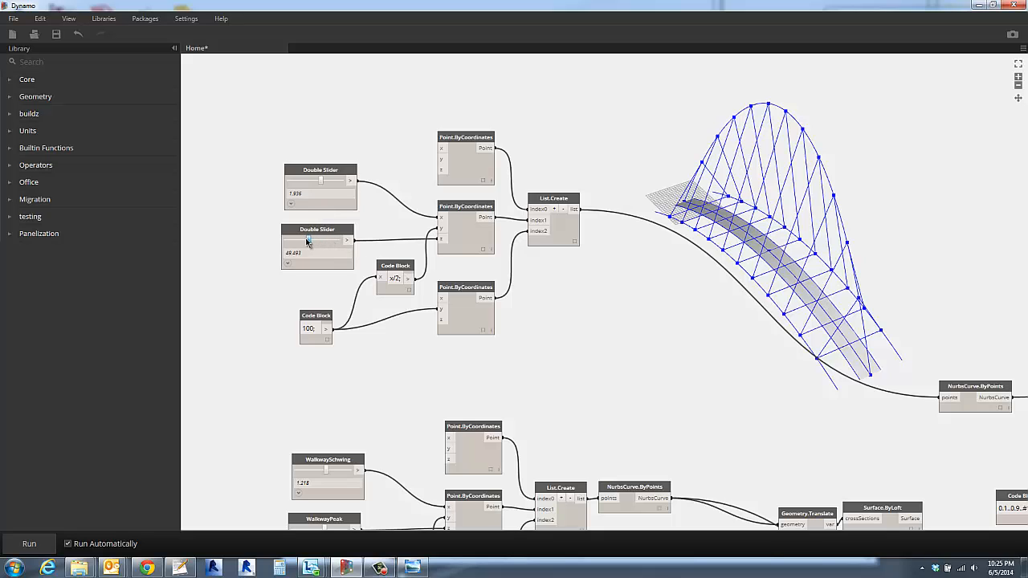
- Lower the arch's peak height to about 39.1 with its second Double Slider and check the bridge's shape
drag(317, 239, 302, 241)
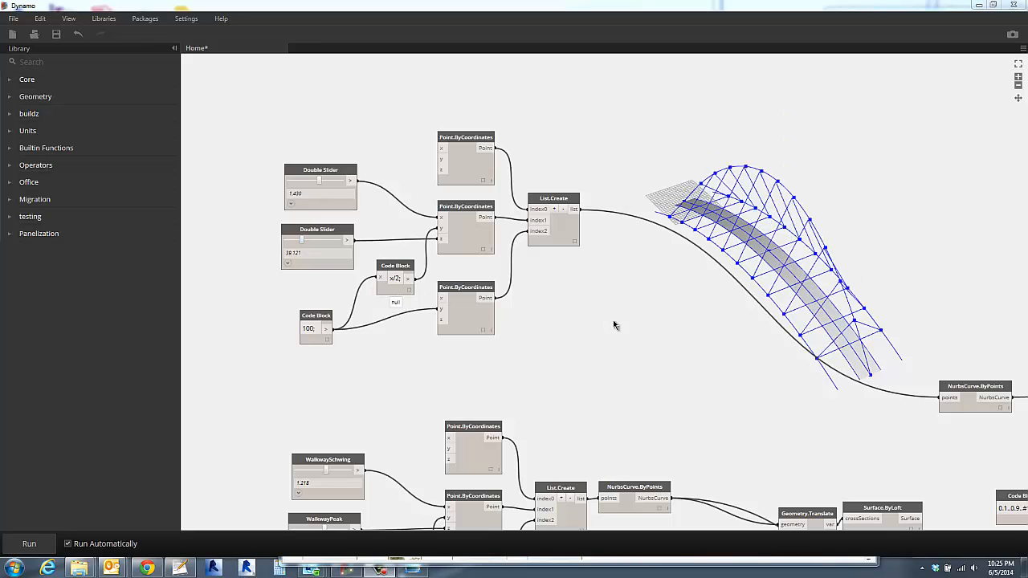
right_drag(629, 321, 663, 287)
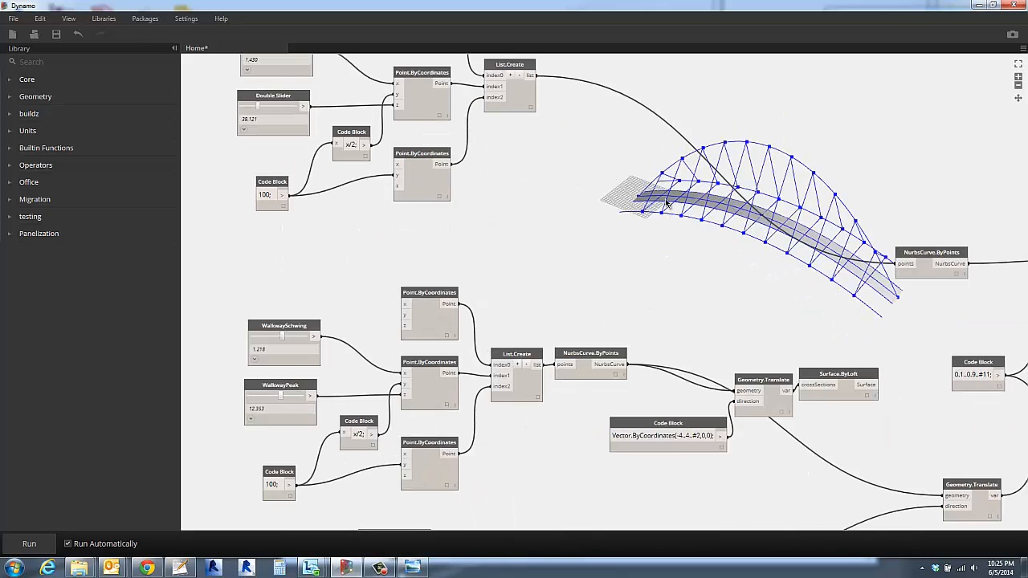
middle_drag(683, 286, 682, 257)
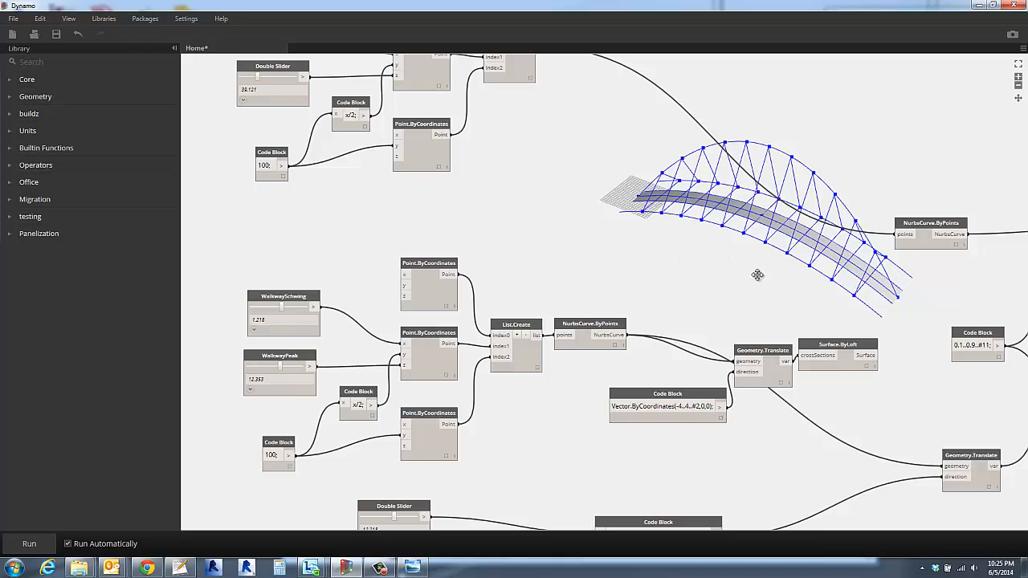
right_drag(755, 273, 718, 277)
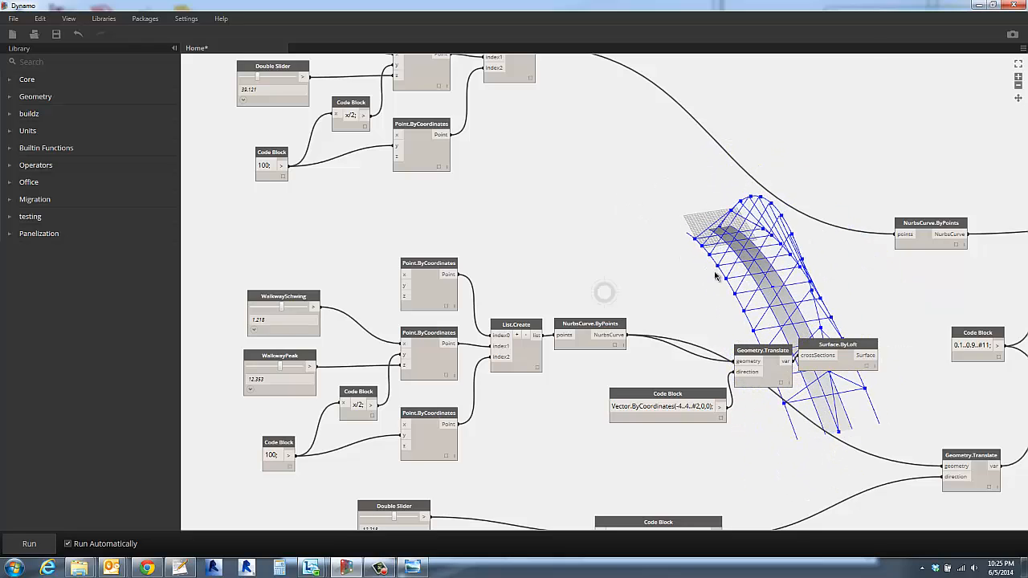
middle_drag(577, 200, 597, 337)
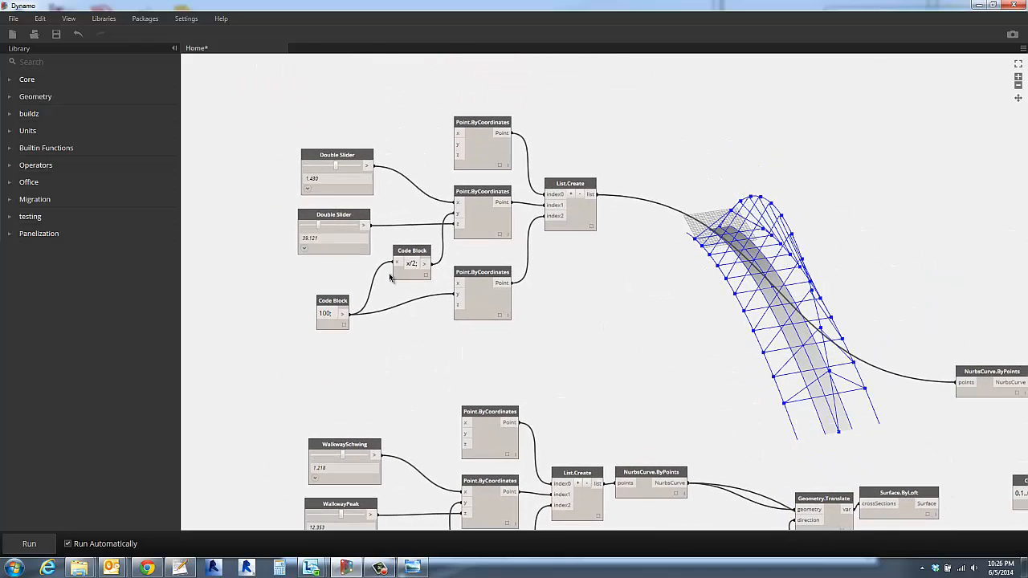
- Rename the arch's second Double Slider as SupportSchwing
double_click(336, 216)
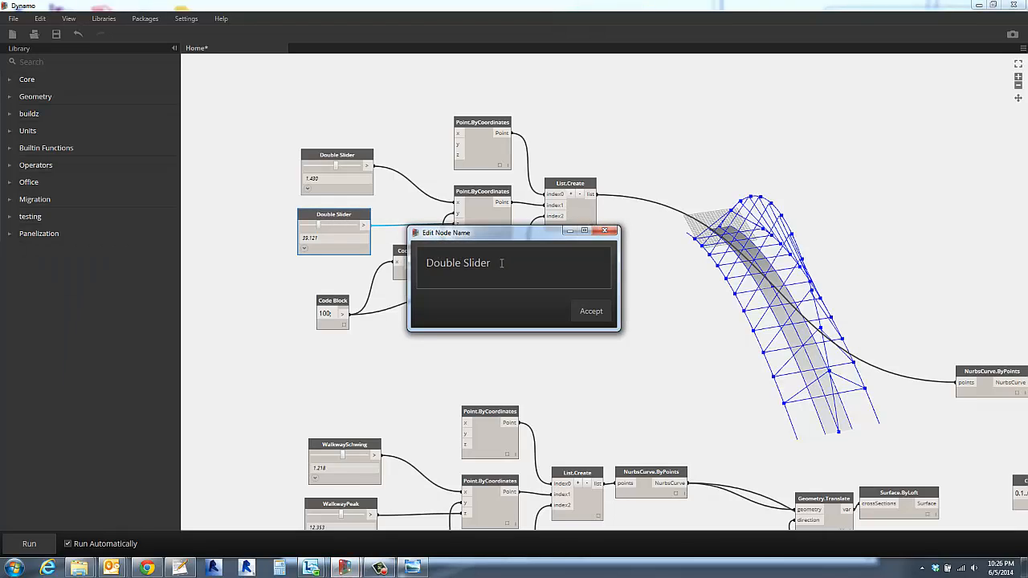
drag(501, 263, 416, 258)
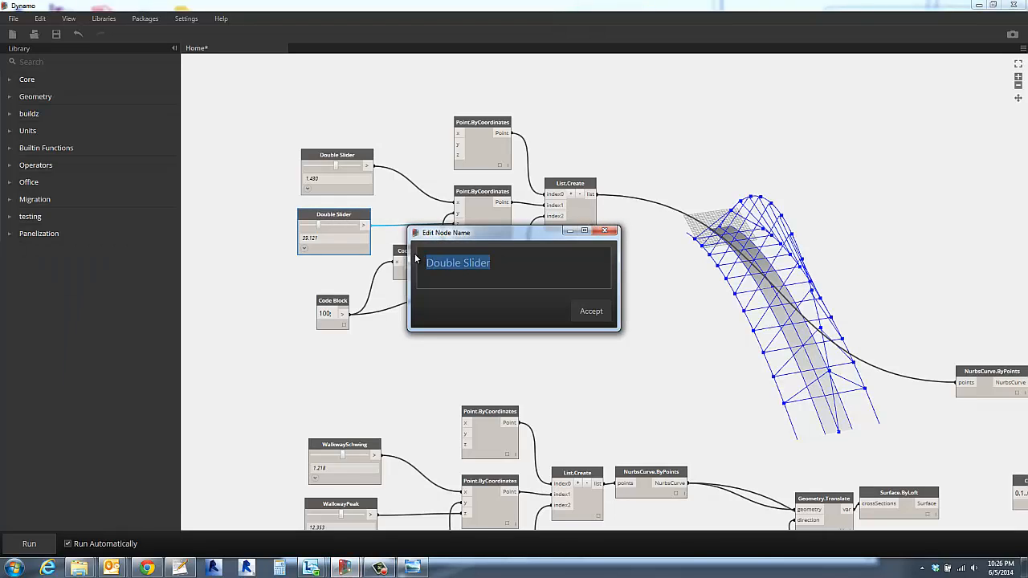
text(SupportSchwing)
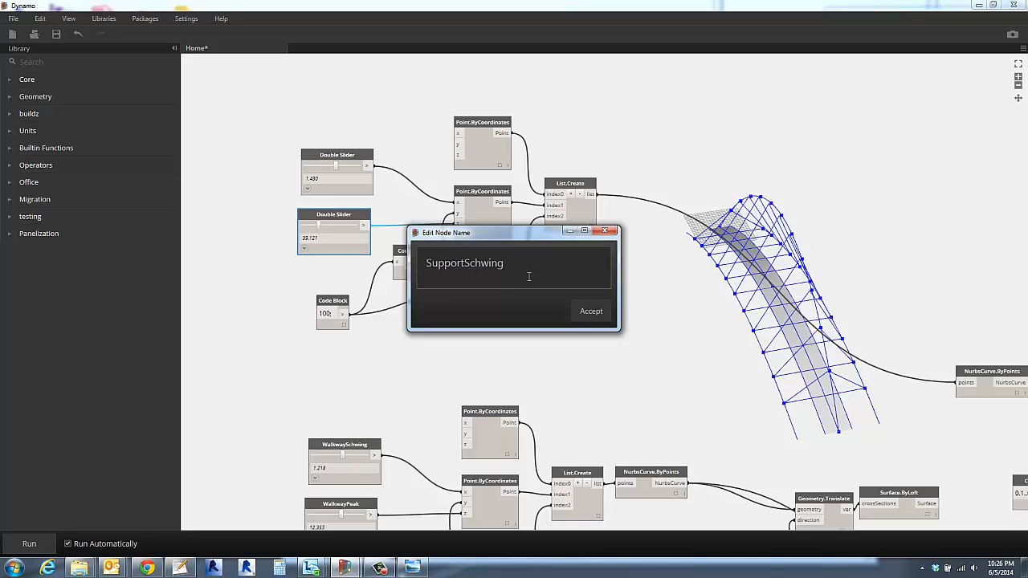
click(591, 311)
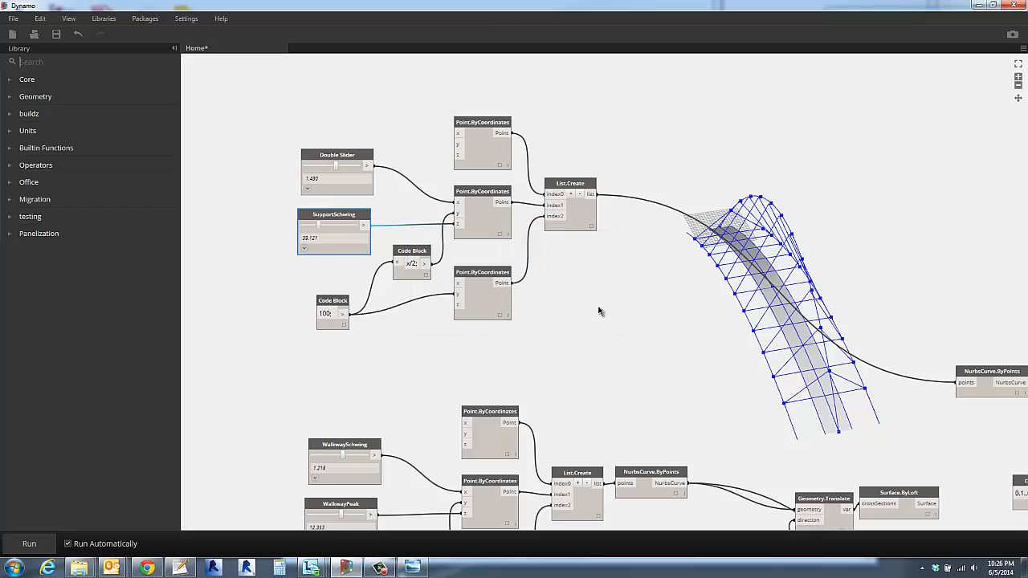
- Vary the arch's peak height with the slider feeding the middle point's z, ending at about 42.4
click(335, 228)
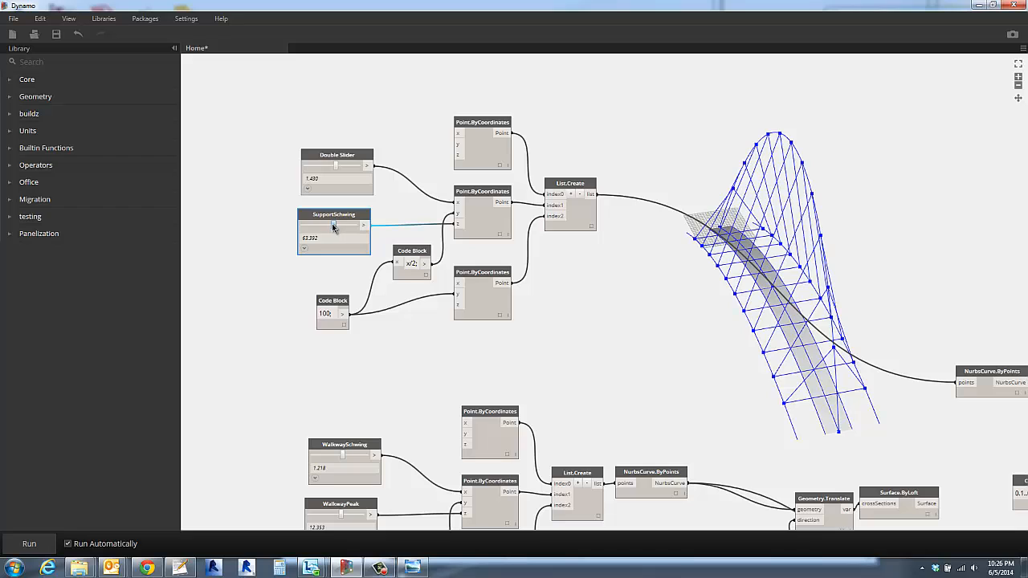
drag(331, 223, 318, 223)
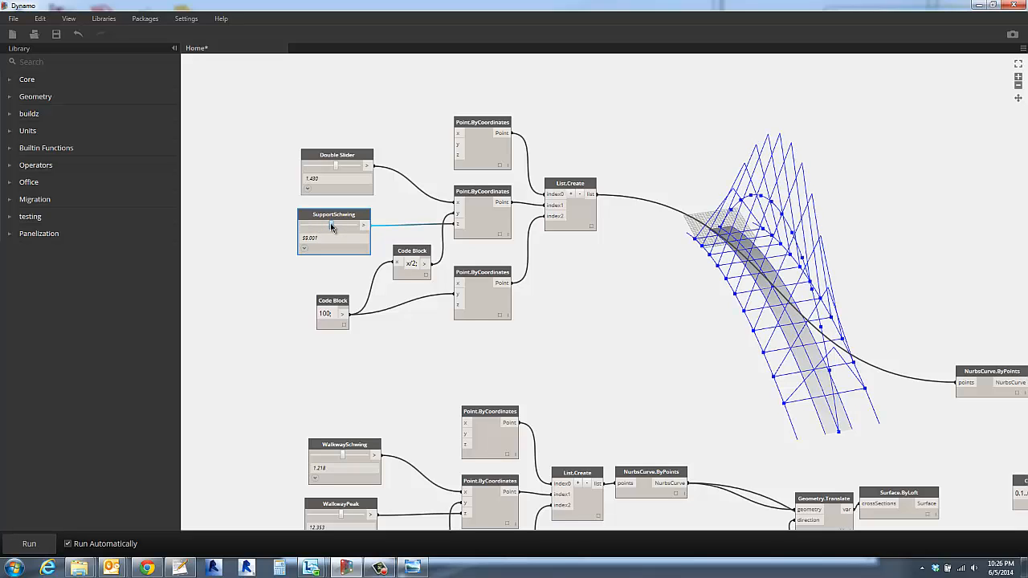
drag(328, 224, 319, 223)
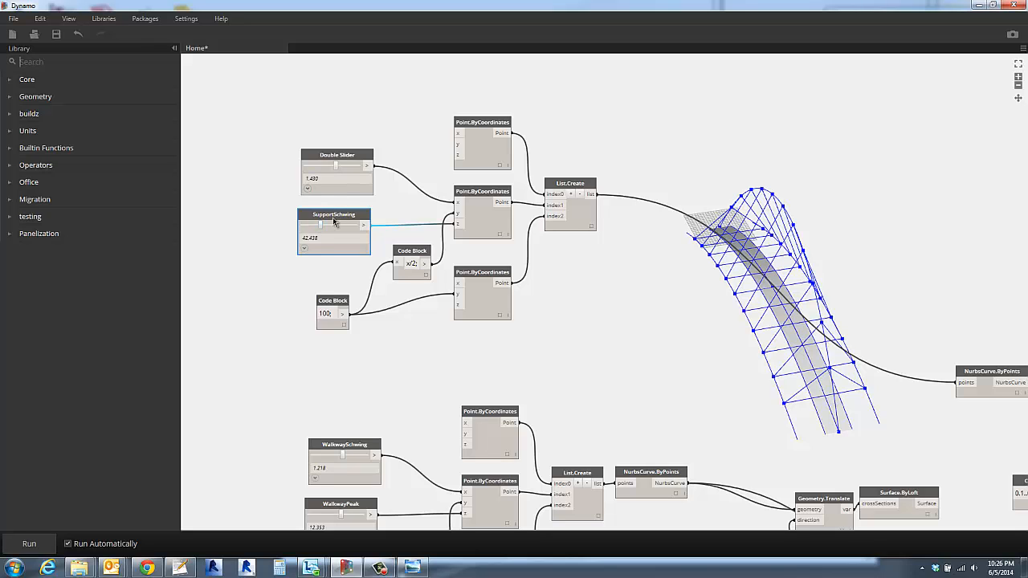
- Rename the arch's peak height slider as SupportPeak
double_click(334, 215)
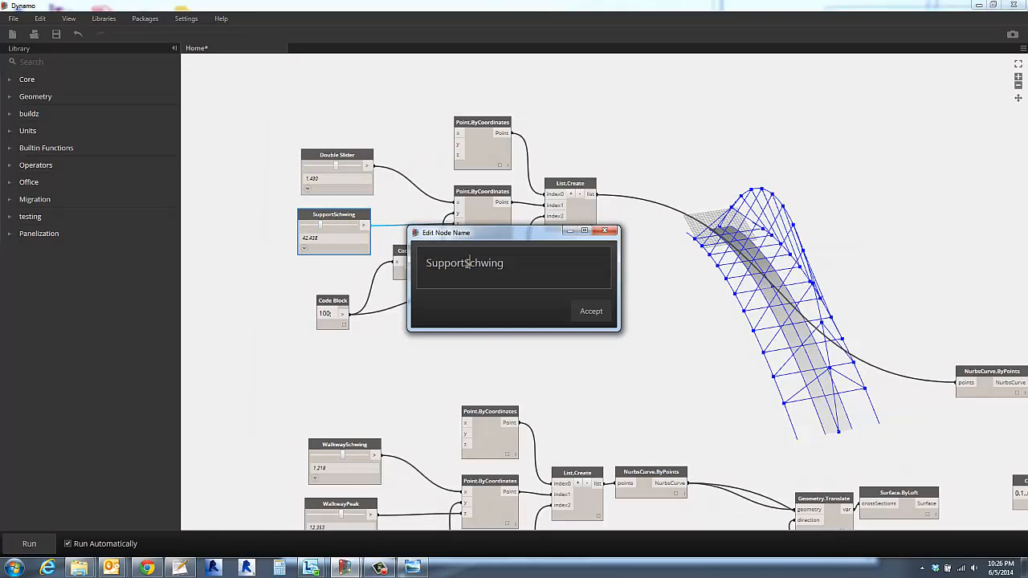
drag(466, 262, 535, 270)
text(A)
click(590, 311)
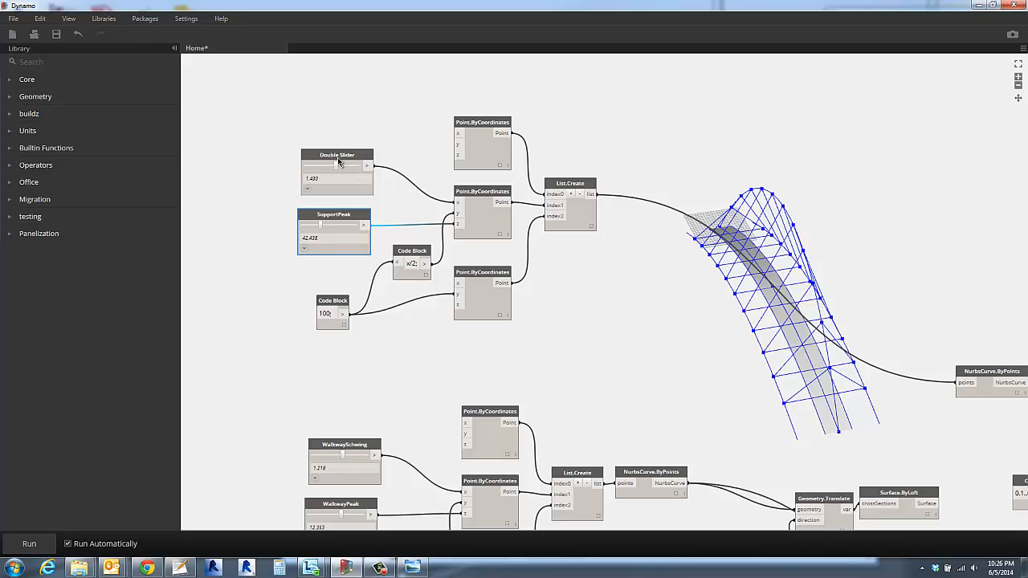
- Rename the Double Slider feeding the arch middle point's x coordinate as SupportSchwing
click(338, 161)
double_click(338, 161)
key(ctrl+a)
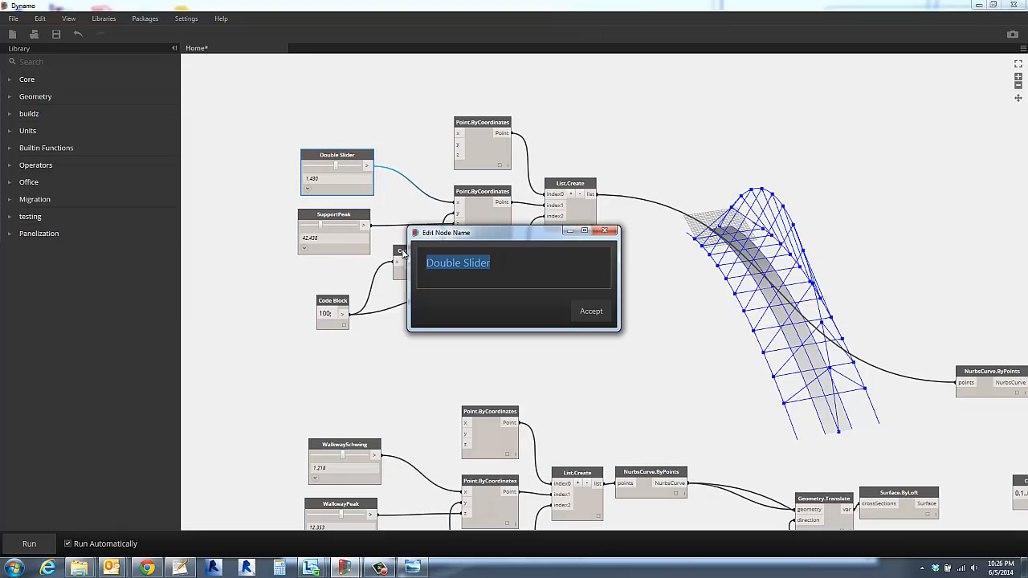
text(SupportSchwing)
key(Return)
- Move SupportSchwing clear of SupportPeak, raise its maximum to 20 and set its value to about 15
drag(336, 167, 360, 167)
click(307, 189)
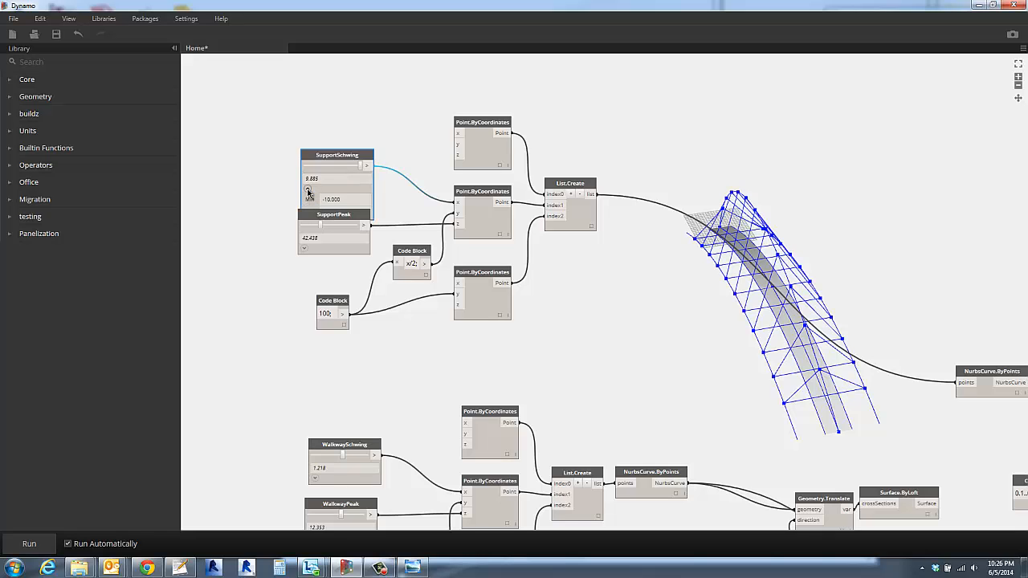
drag(333, 156, 327, 125)
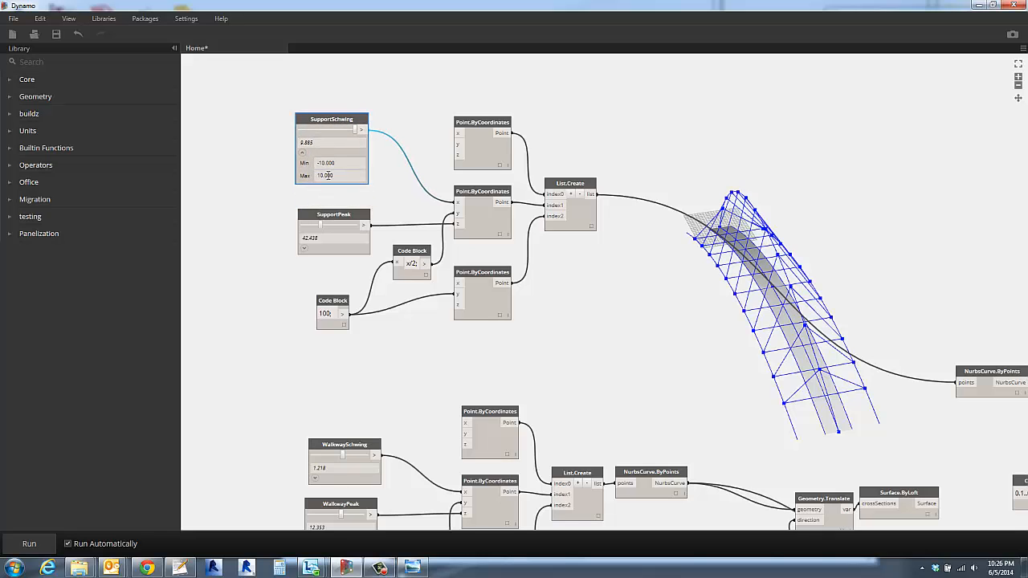
click(338, 175)
click(440, 101)
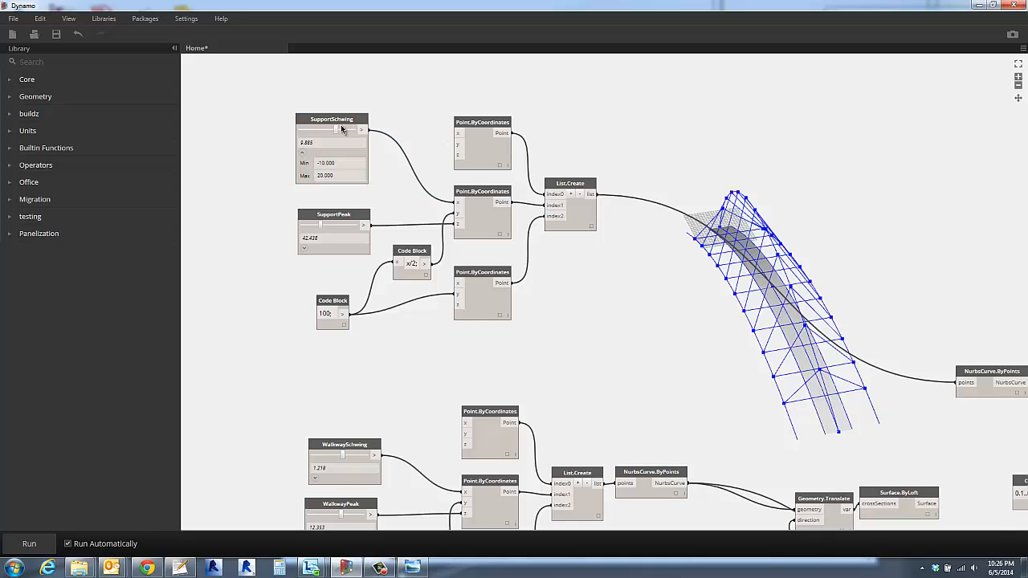
drag(338, 129, 346, 131)
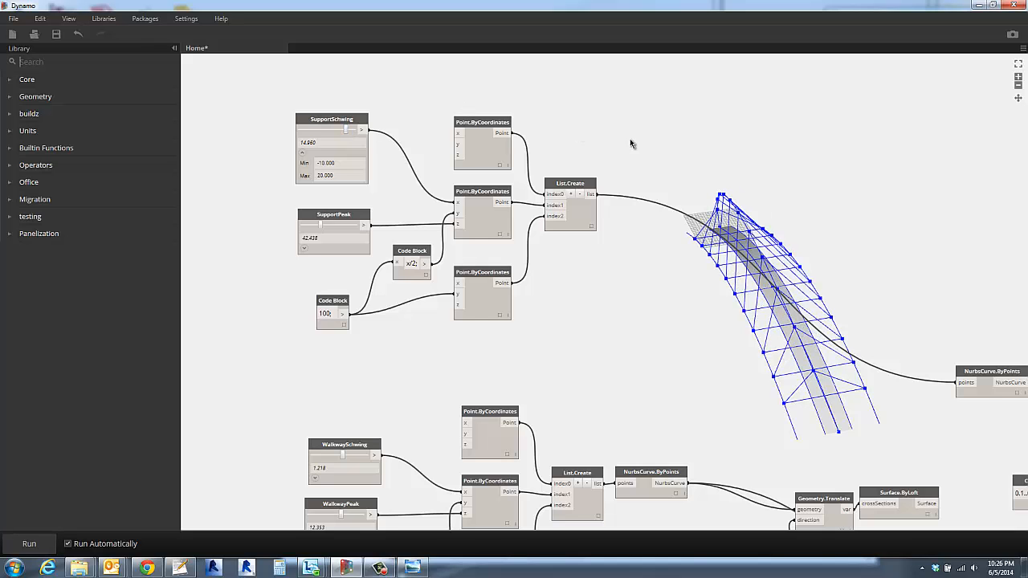
- Examine the leaning arch and walkway from different angles, alongside the walkway, side curve and support node groups
scroll(660, 191, down, 5)
mouse_move(648, 271)
right_down()
mouse_move(677, 238)
mouse_move(640, 253)
mouse_move(648, 267)
right_up()
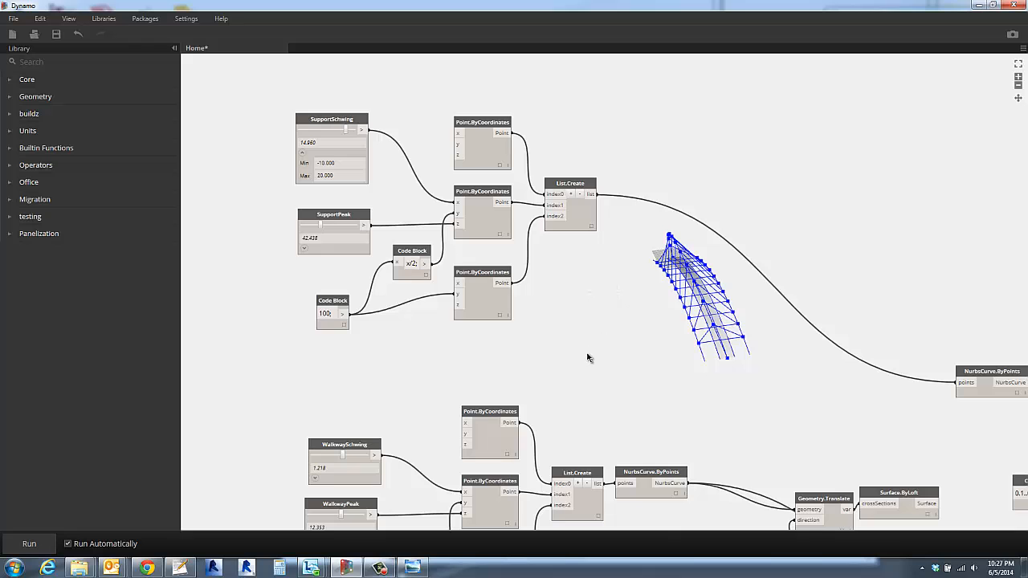
middle_drag(593, 341, 585, 126)
scroll(586, 125, up, 1)
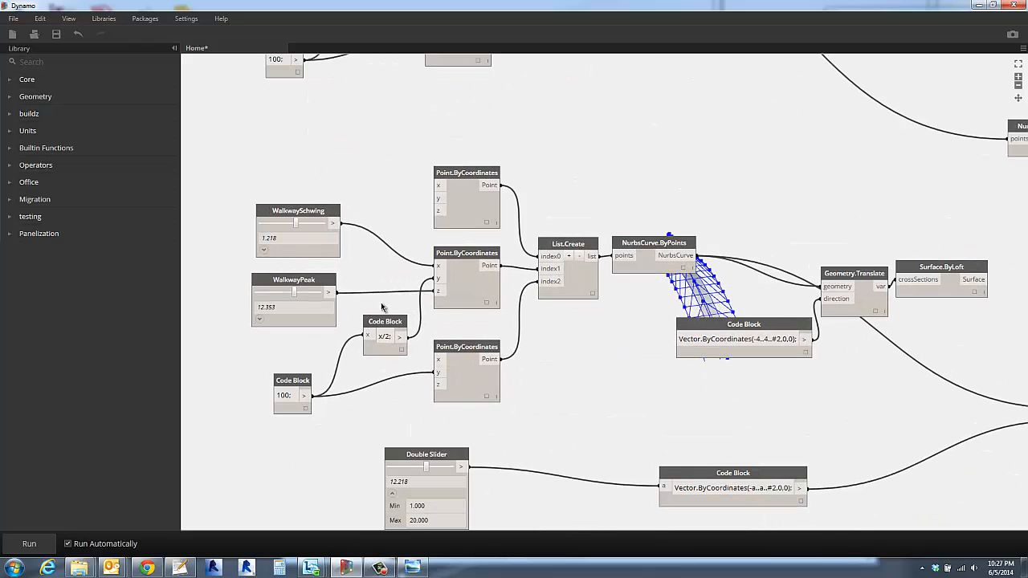
right_drag(626, 340, 676, 337)
scroll(607, 347, up, 5)
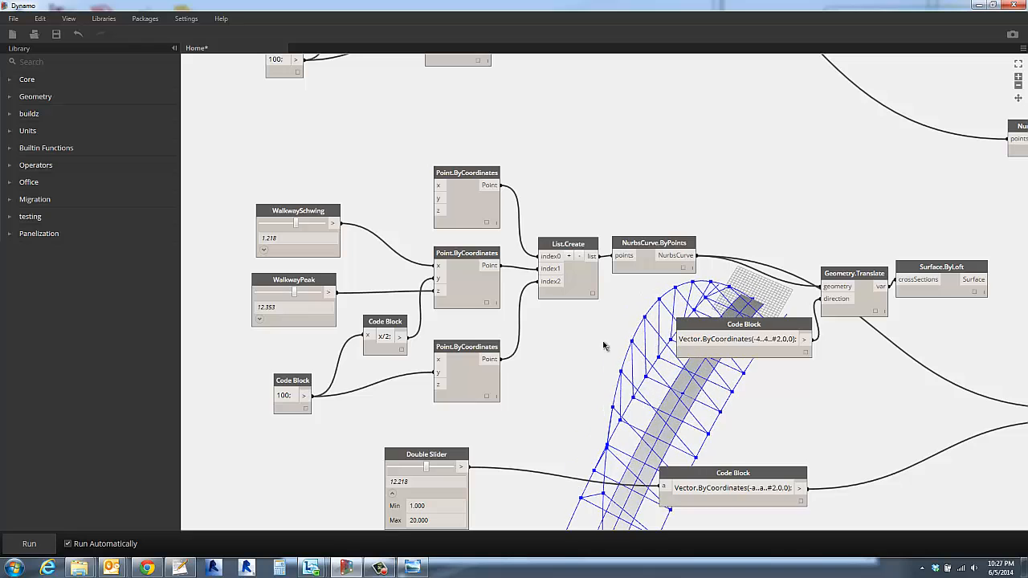
middle_drag(586, 343, 592, 228)
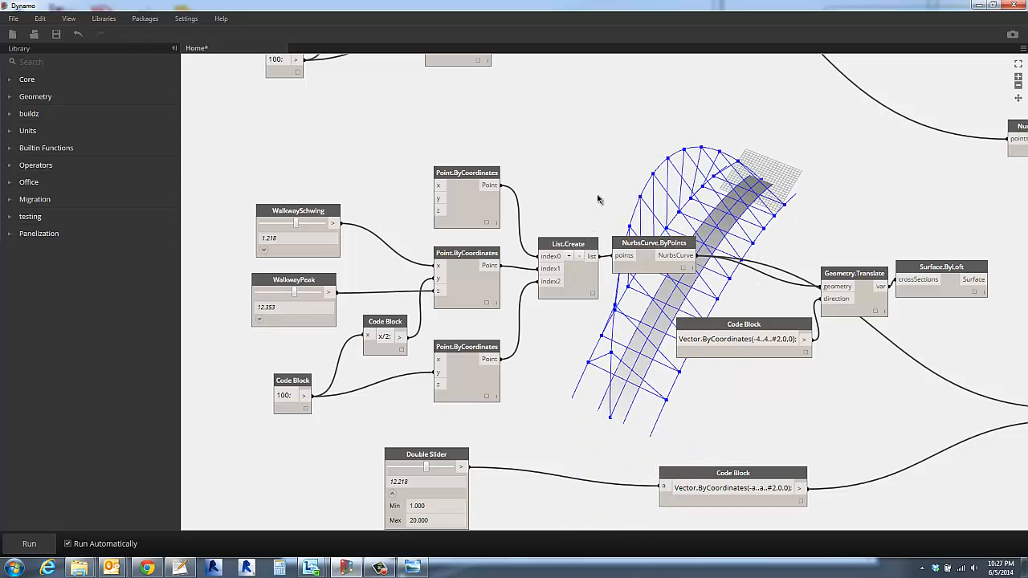
middle_drag(591, 178, 613, 204)
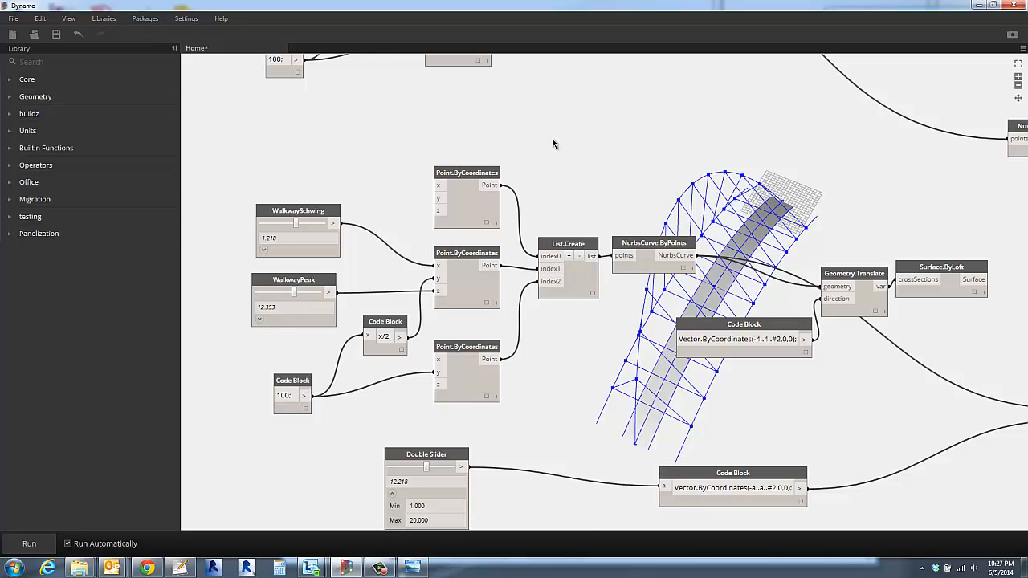
scroll(552, 140, down, 3)
middle_drag(555, 185, 594, 387)
scroll(503, 209, up, 3)
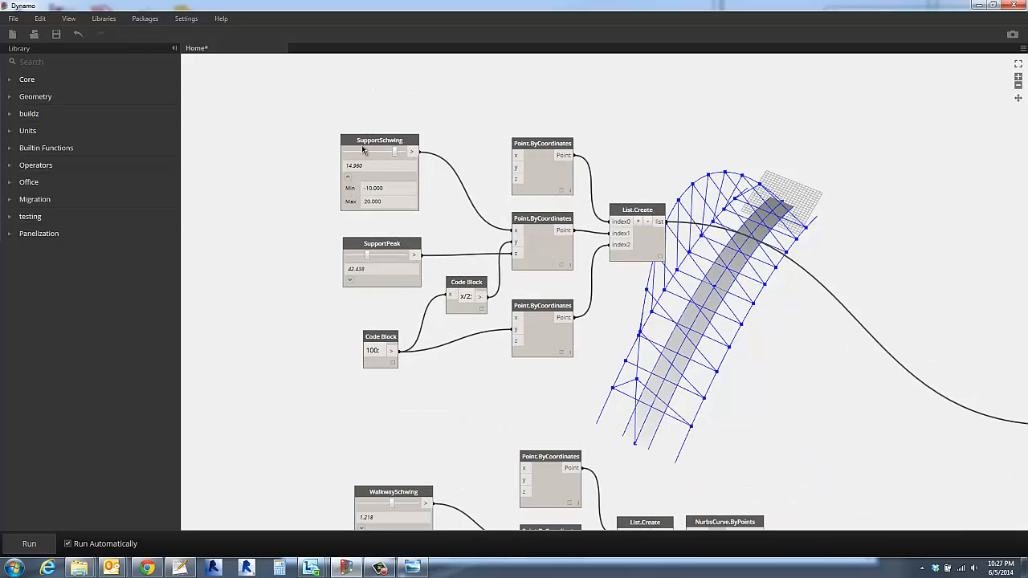
- Move the SupportSchwing, SupportPeak and 100 code block nodes farther from the arch's Point.ByCoordinates nodes to make room
drag(366, 144, 341, 166)
drag(379, 248, 358, 261)
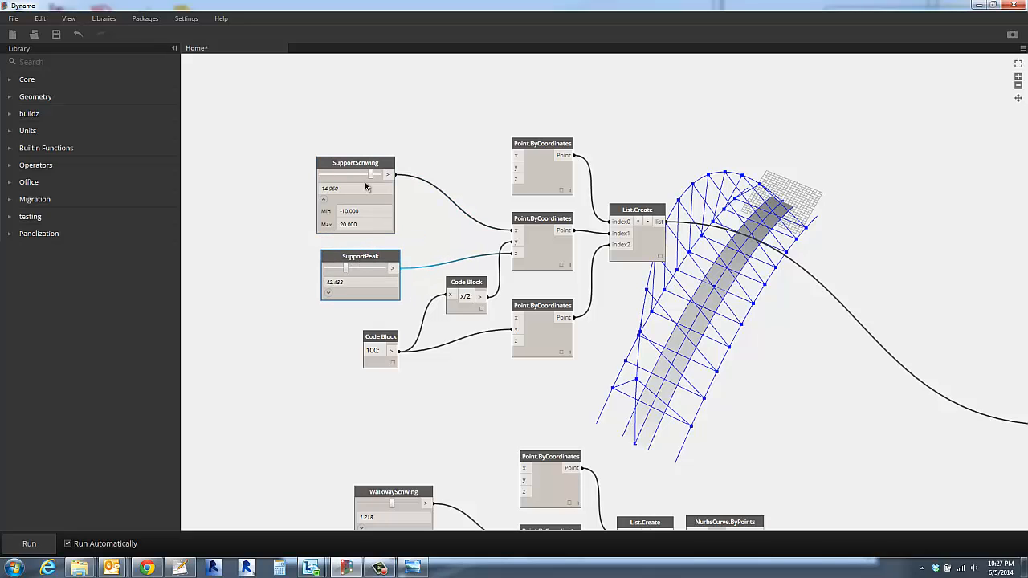
drag(353, 166, 313, 189)
drag(371, 339, 317, 318)
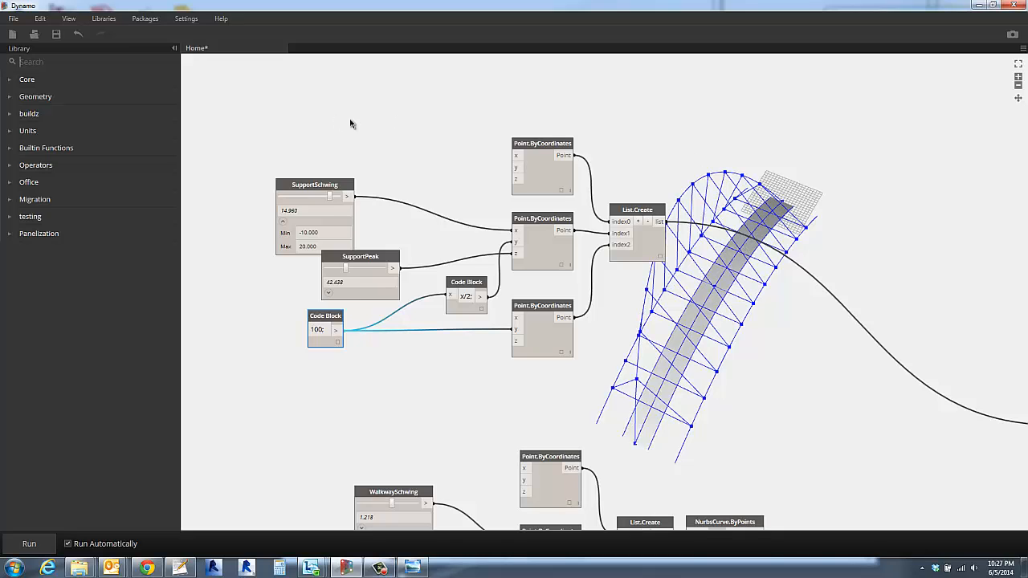
- Add a code block of 5; feeding x of the arch's first and third Point.ByCoordinates nodes, and set SupportSchwing to about 16.5
double_click(399, 129)
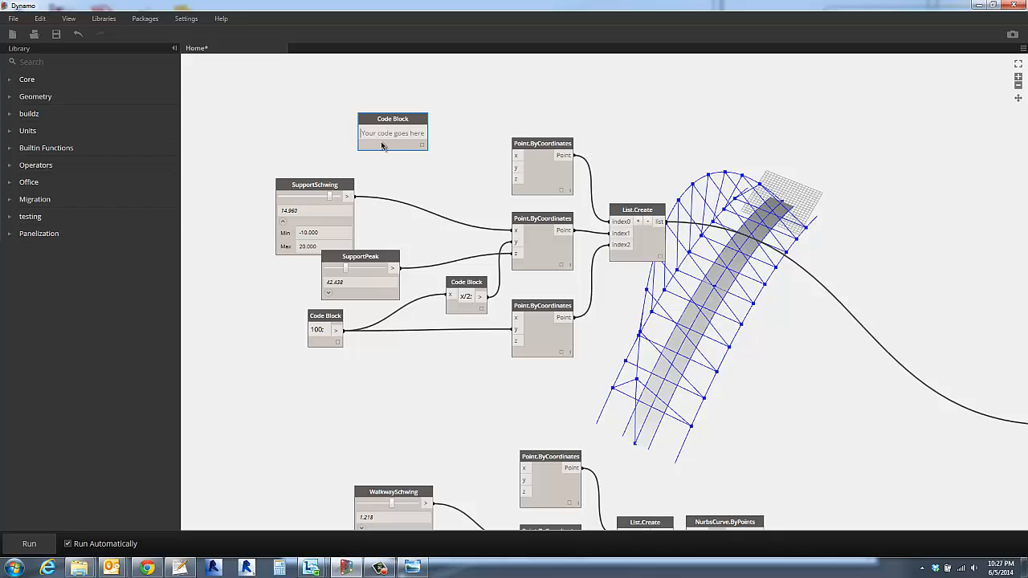
text(5;)
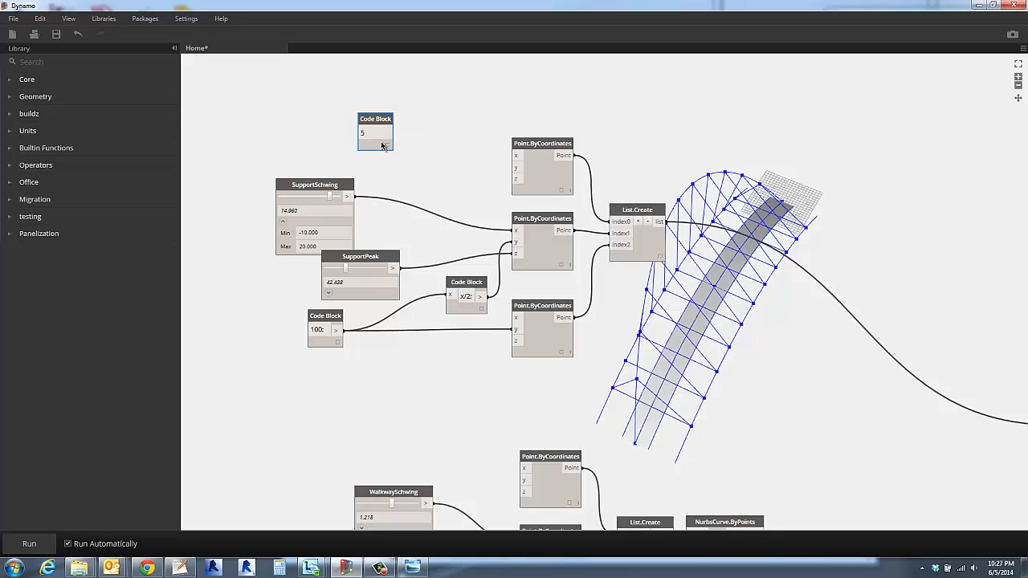
click(434, 137)
click(515, 155)
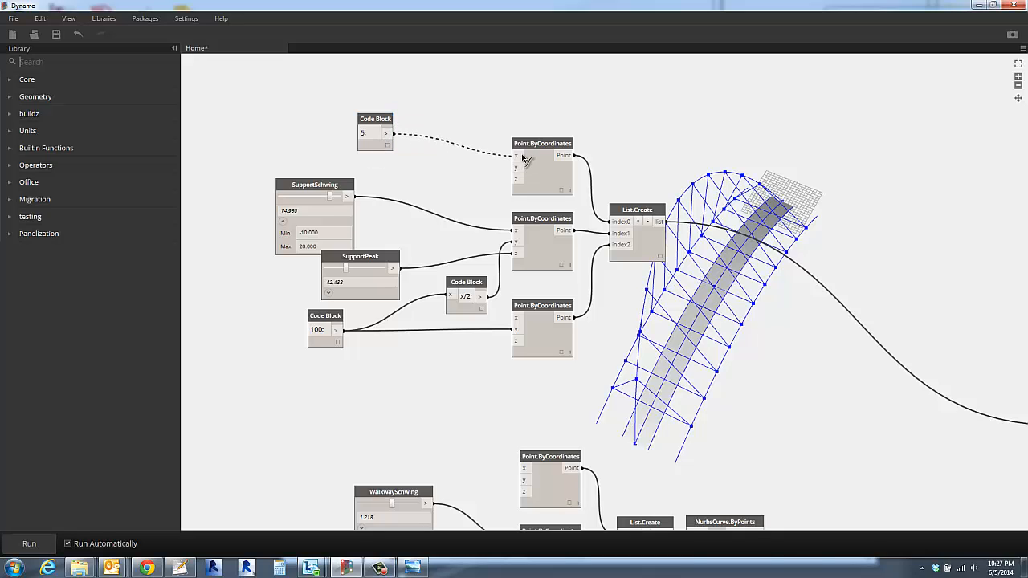
click(393, 133)
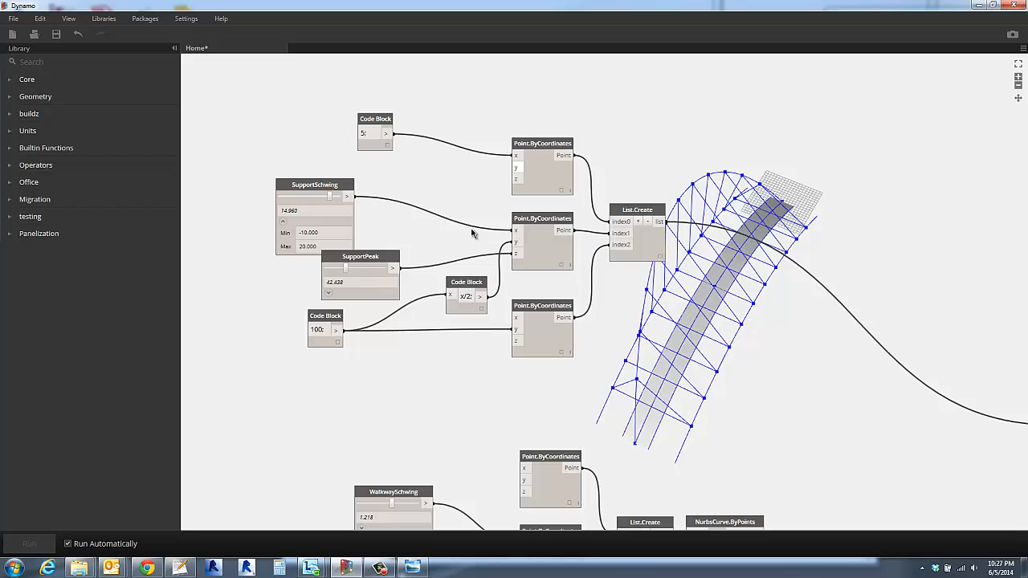
click(516, 317)
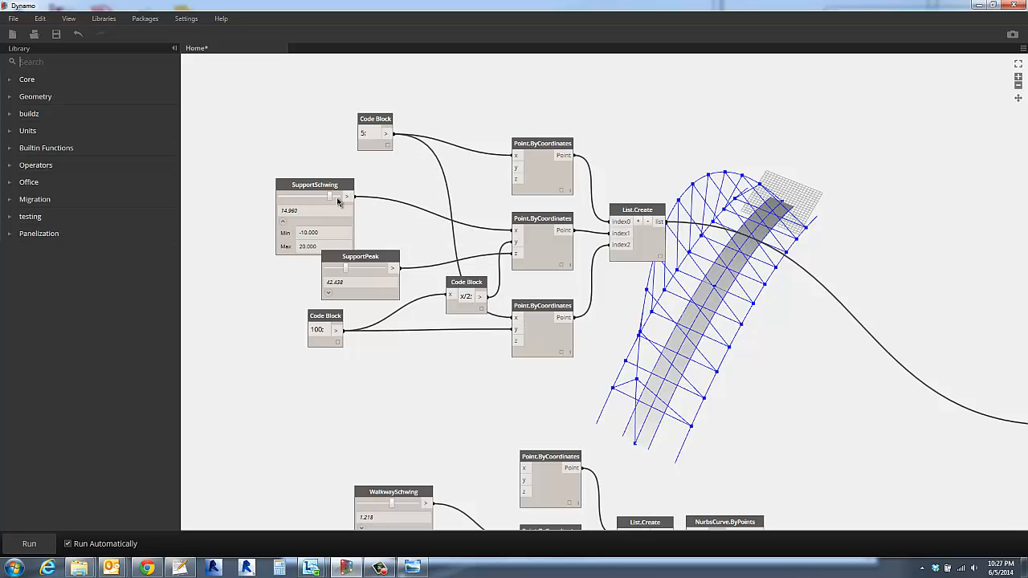
drag(333, 199, 334, 199)
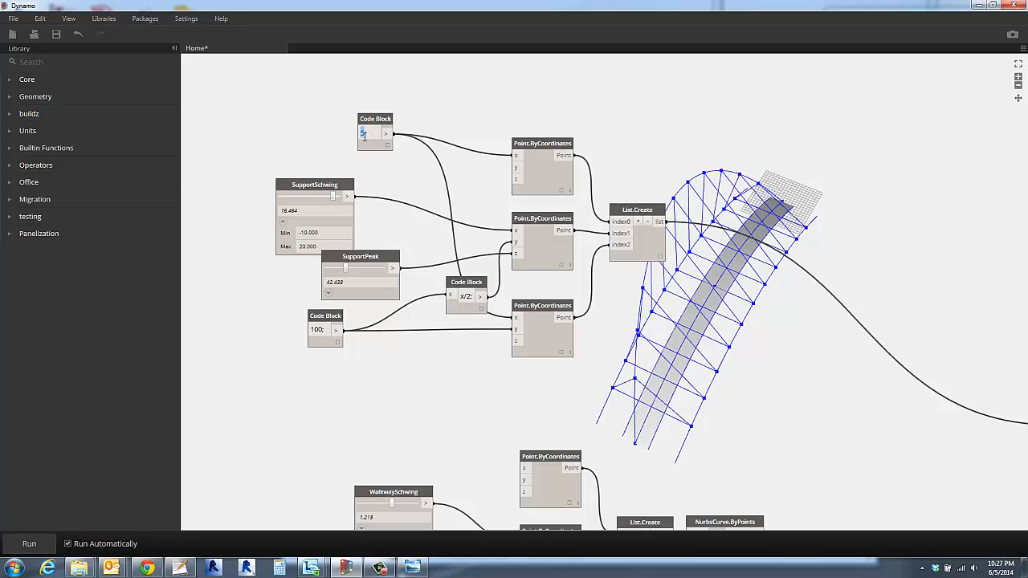
- Change the new code block to x; and feed it from a copy of the SupportSchwing slider set to about 3.1
text(x;)
click(318, 115)
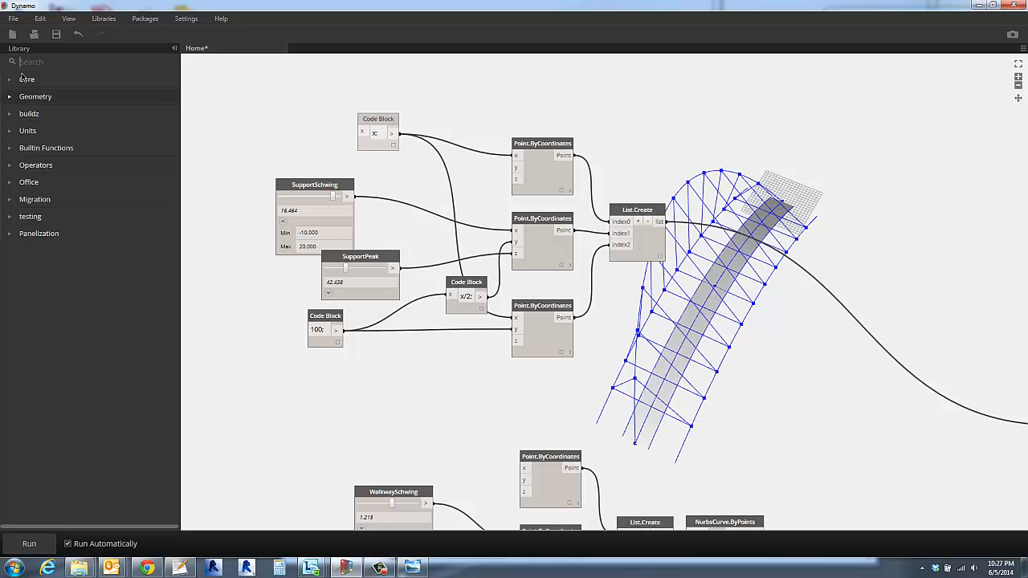
click(299, 191)
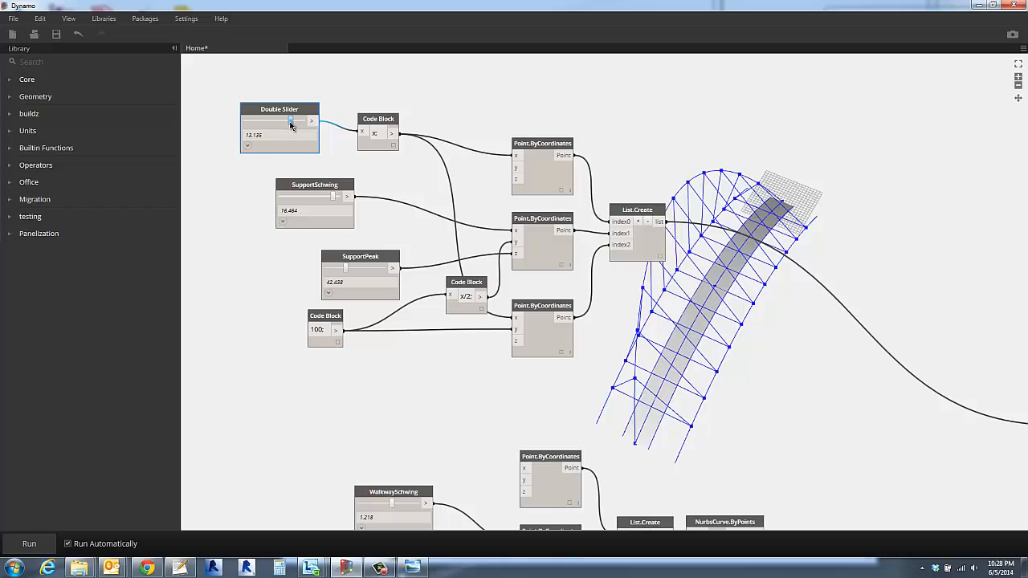
drag(291, 124, 269, 122)
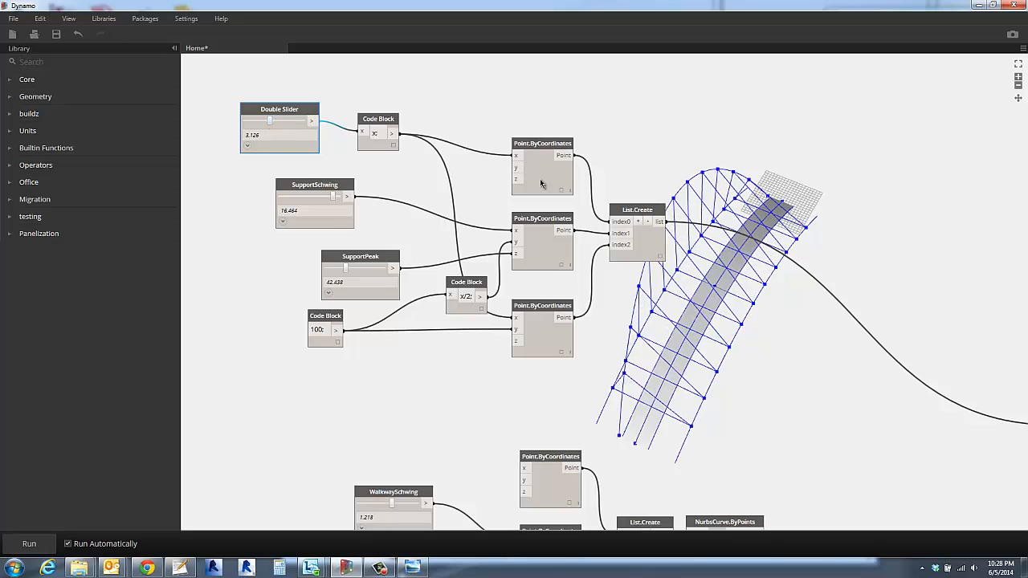
- Examine the arch's point list and NurbsCurve.ByPoints by highlighting their geometry in the bridge model
click(652, 254)
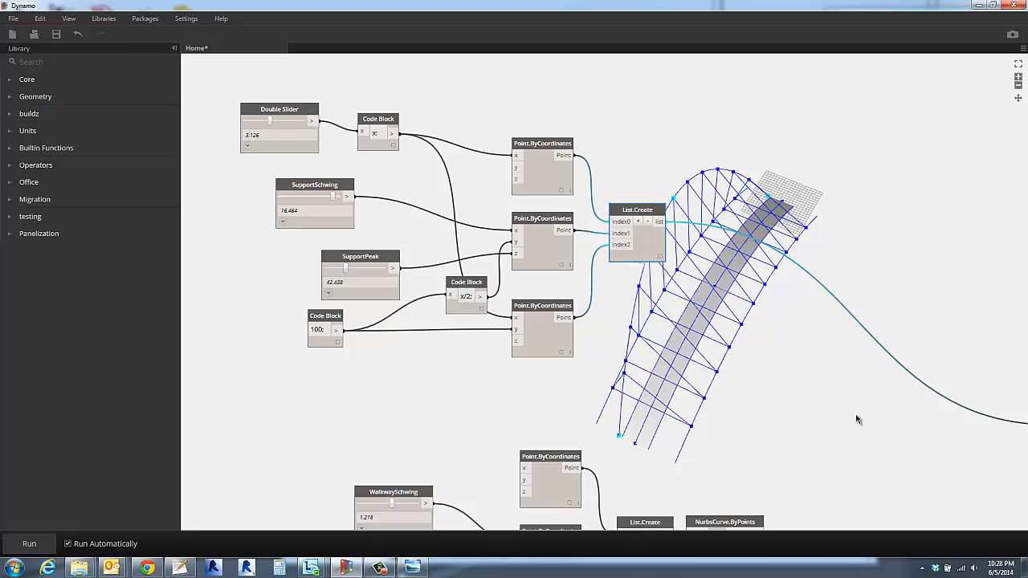
scroll(856, 422, down, 6)
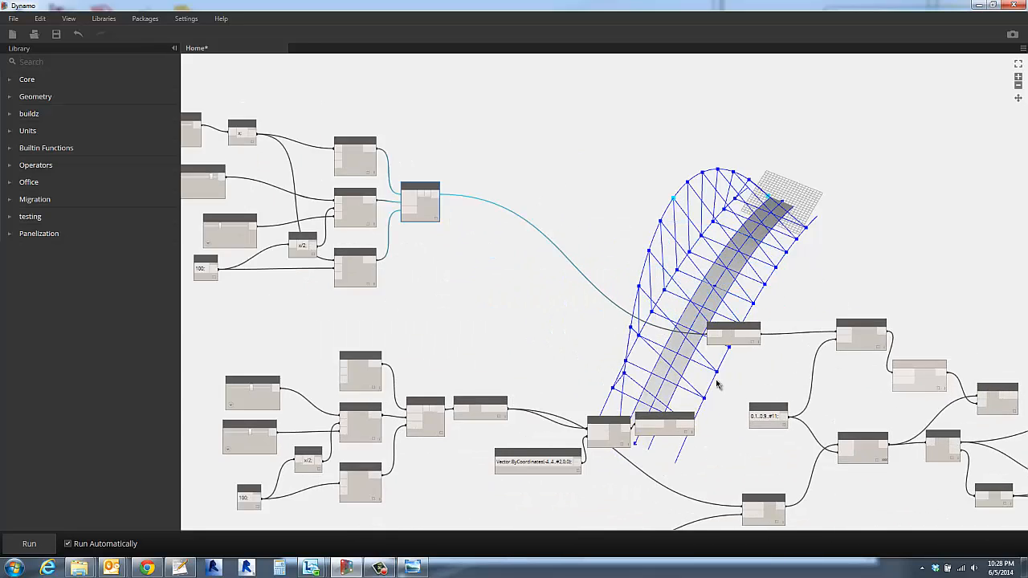
scroll(722, 377, up, 4)
click(738, 322)
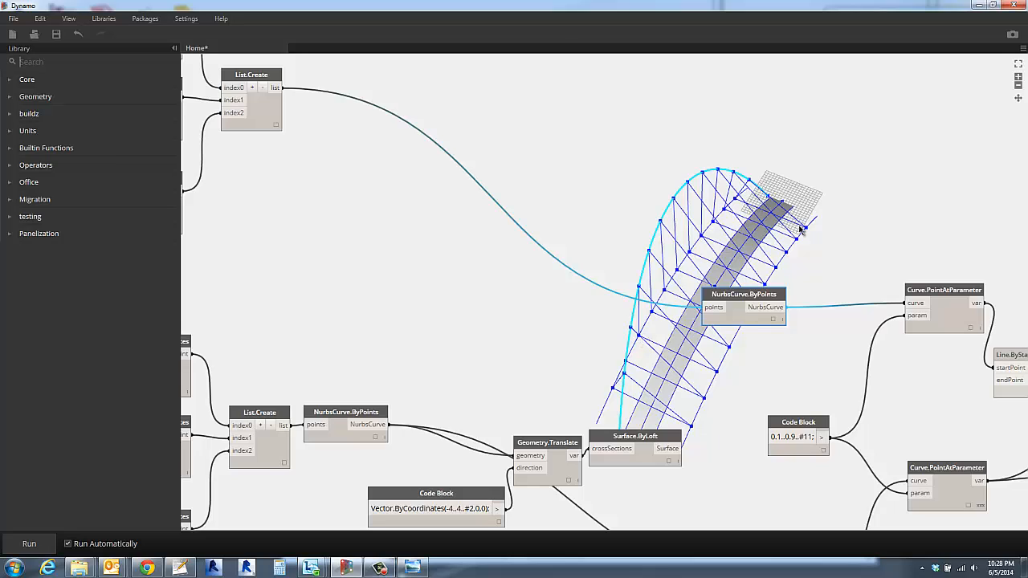
scroll(803, 223, up, 5)
scroll(683, 213, down, 3)
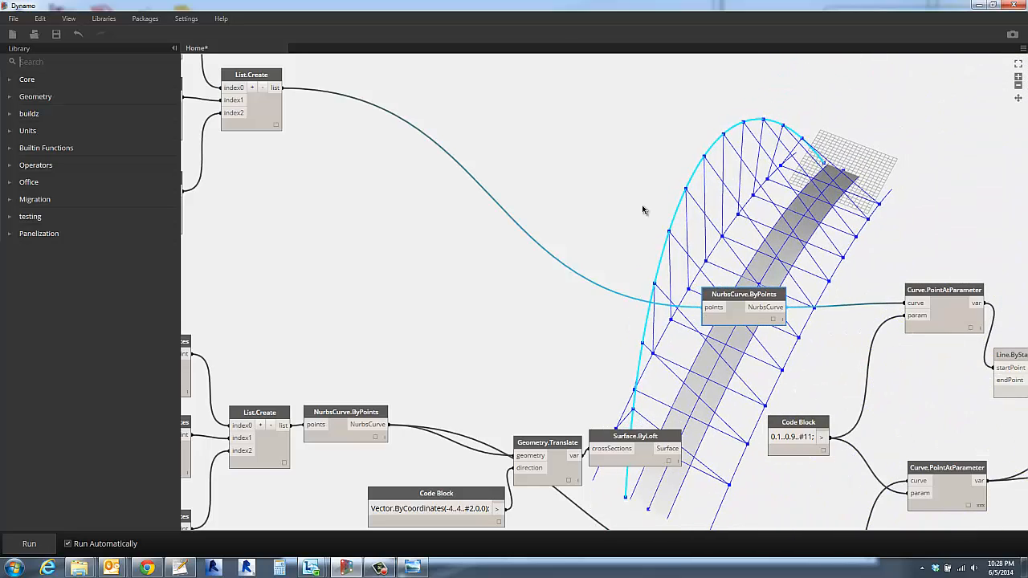
mouse_move(629, 205)
right_down()
mouse_move(673, 186)
mouse_move(663, 185)
mouse_move(689, 218)
mouse_move(670, 201)
right_up()
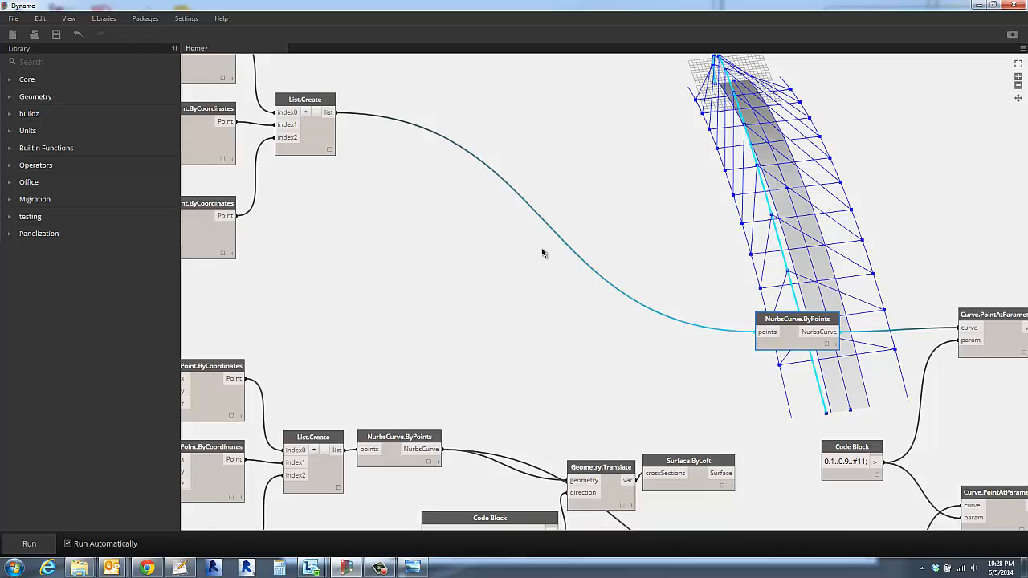
- Set the SupportSchwing slider to about -7 so the arch swings to the opposite side of the walkway
middle_drag(434, 190, 643, 312)
scroll(643, 312, down, 2)
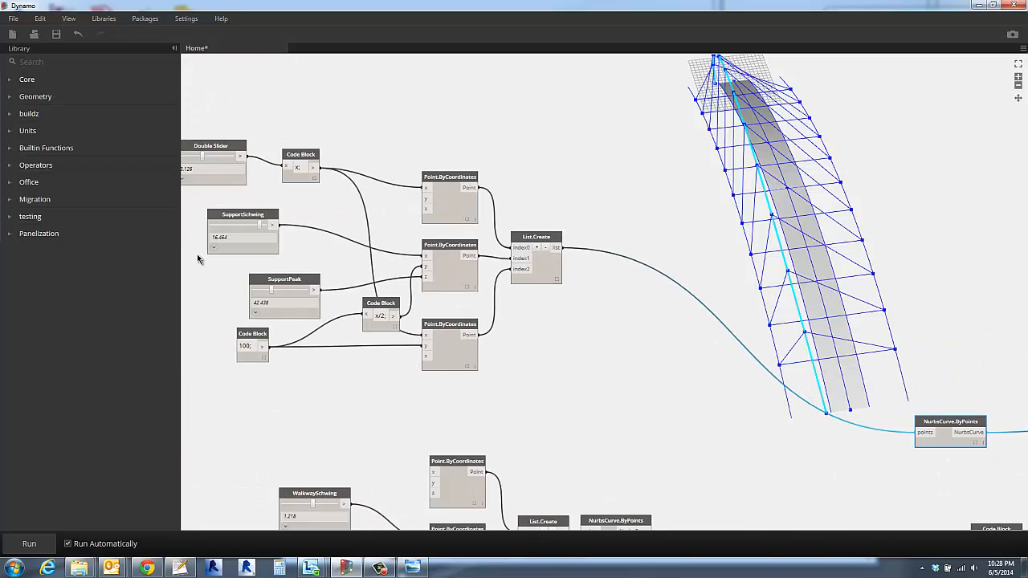
scroll(241, 270, up, 2)
middle_drag(244, 271, 329, 316)
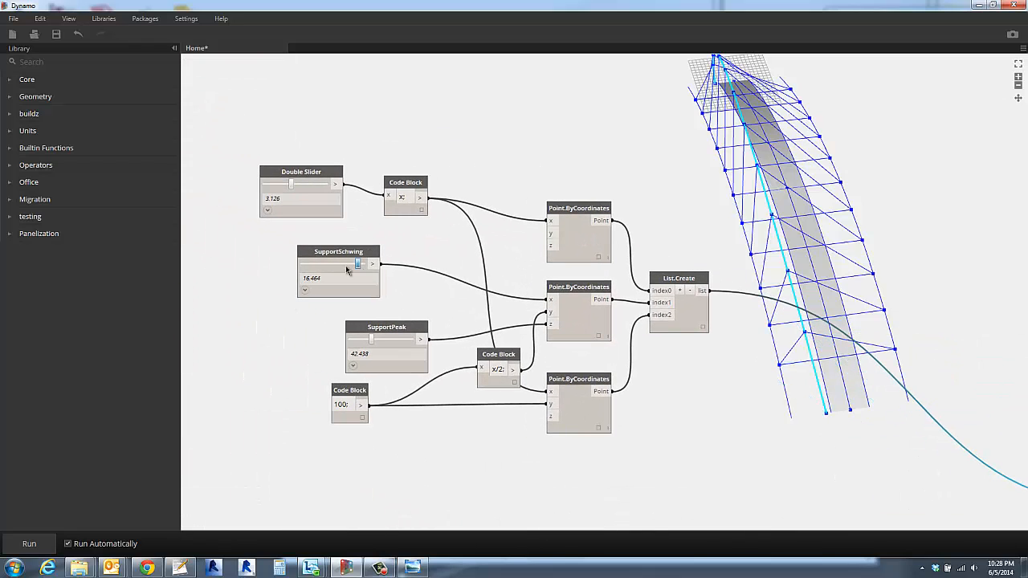
drag(355, 265, 305, 268)
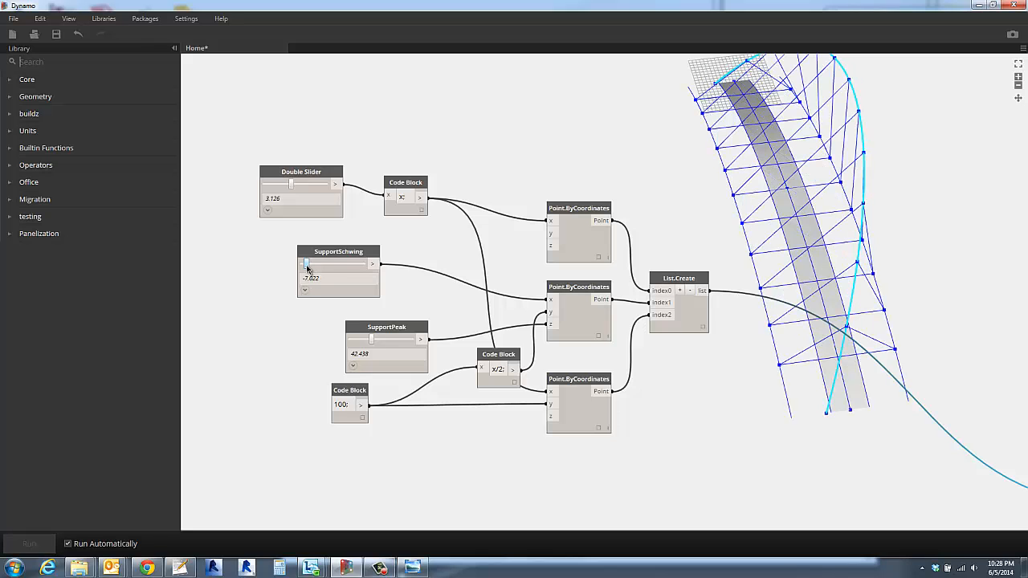
drag(305, 268, 307, 269)
click(574, 159)
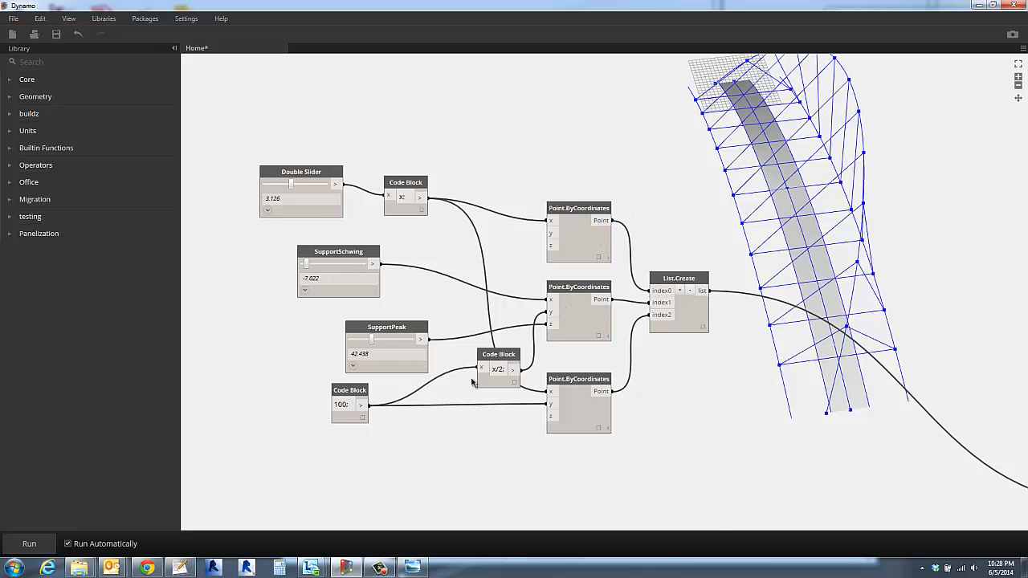
- Increase the WalkwaySchwing value to swing the middle of the walkway farther sideways
scroll(477, 385, down, 3)
middle_drag(477, 391, 387, 76)
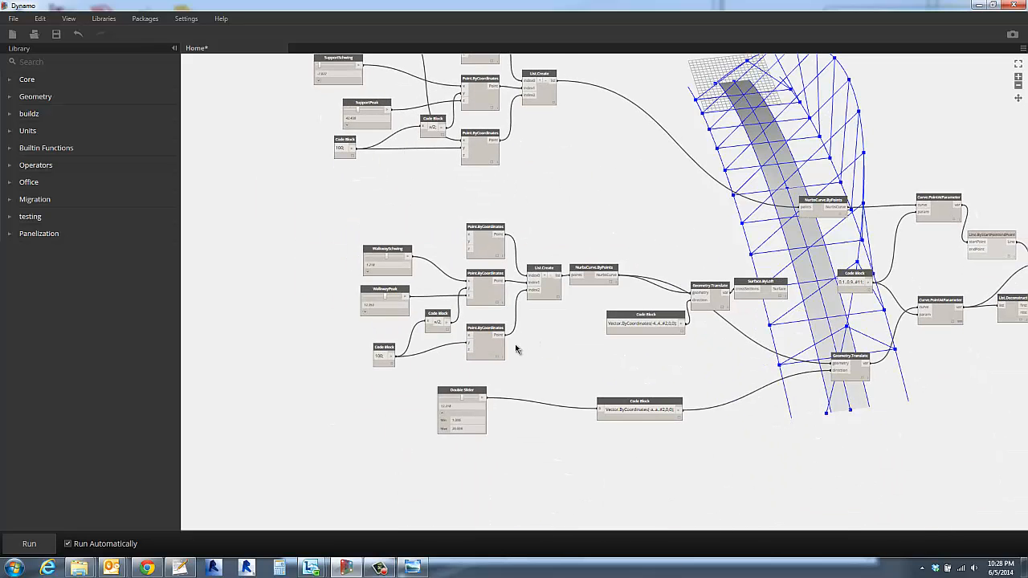
scroll(518, 347, up, 2)
scroll(518, 346, up, 2)
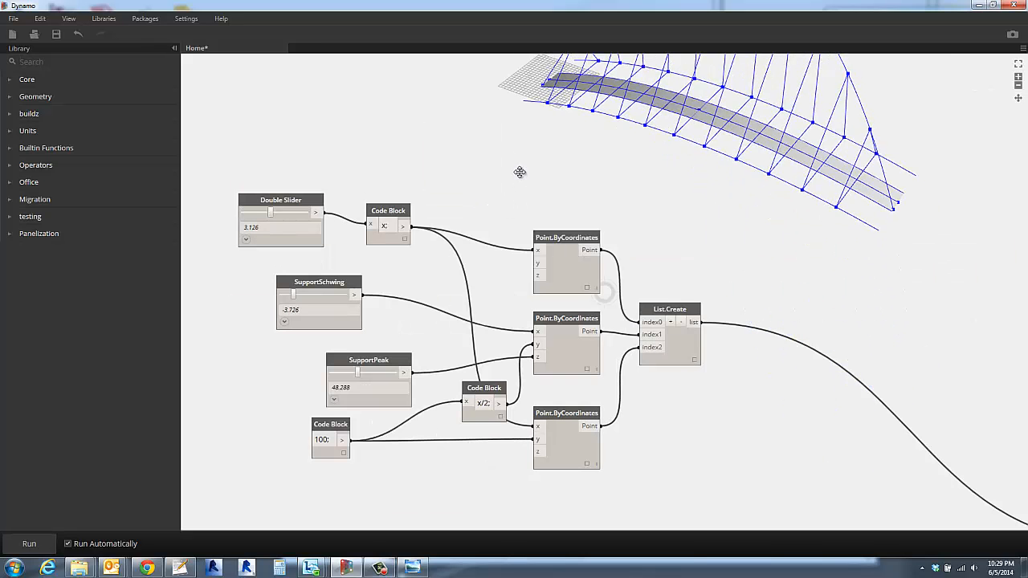
right_drag(519, 172, 480, 191)
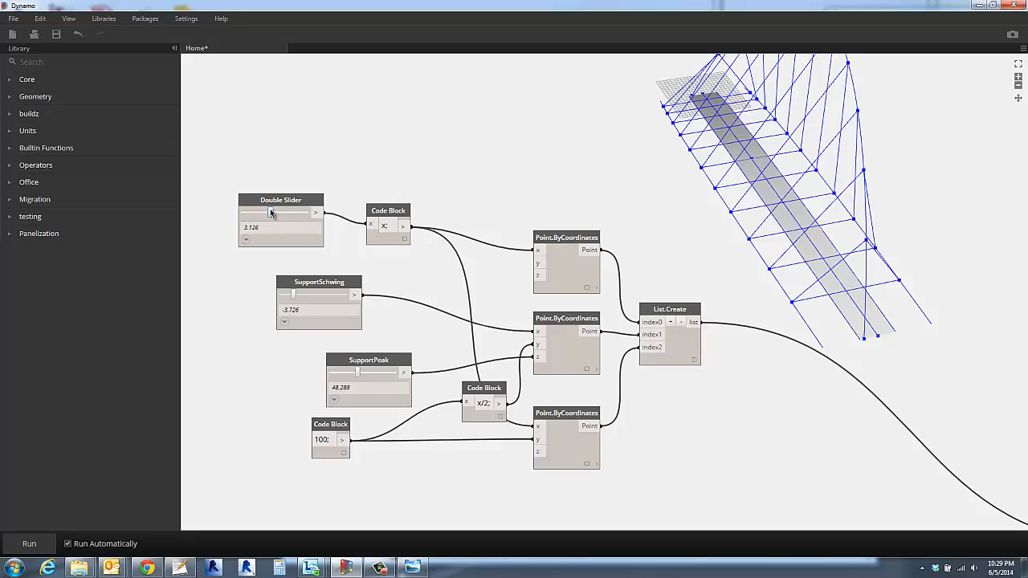
- Set the Double Slider that feeds the x values of the arch's end points to about 12.9
drag(271, 212, 300, 218)
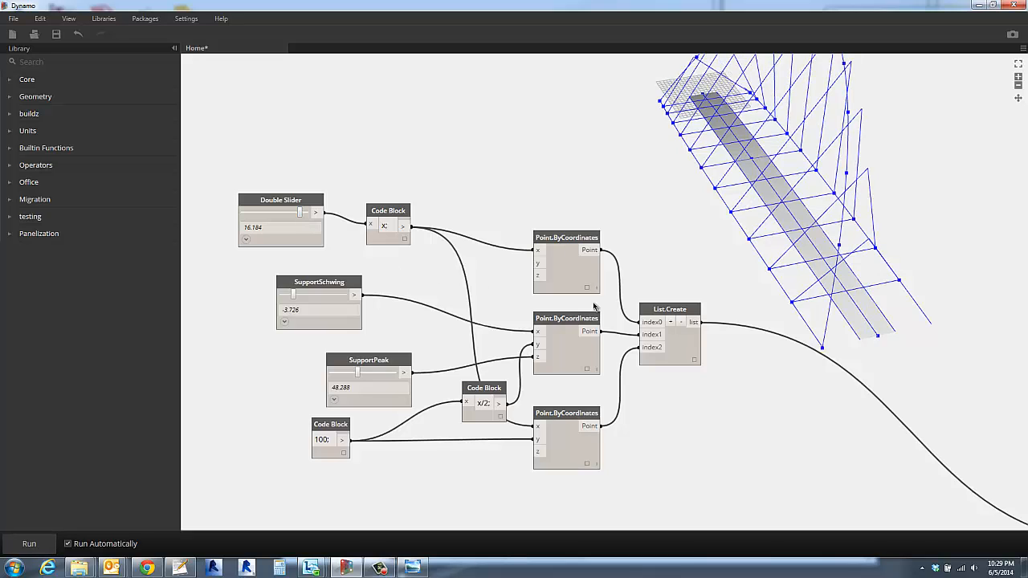
drag(300, 213, 293, 217)
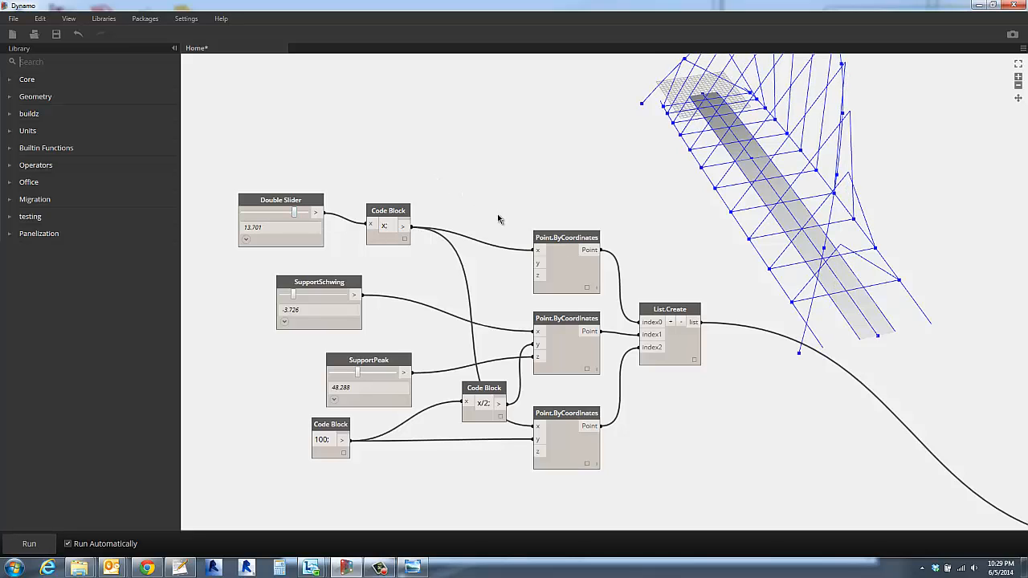
drag(296, 213, 294, 213)
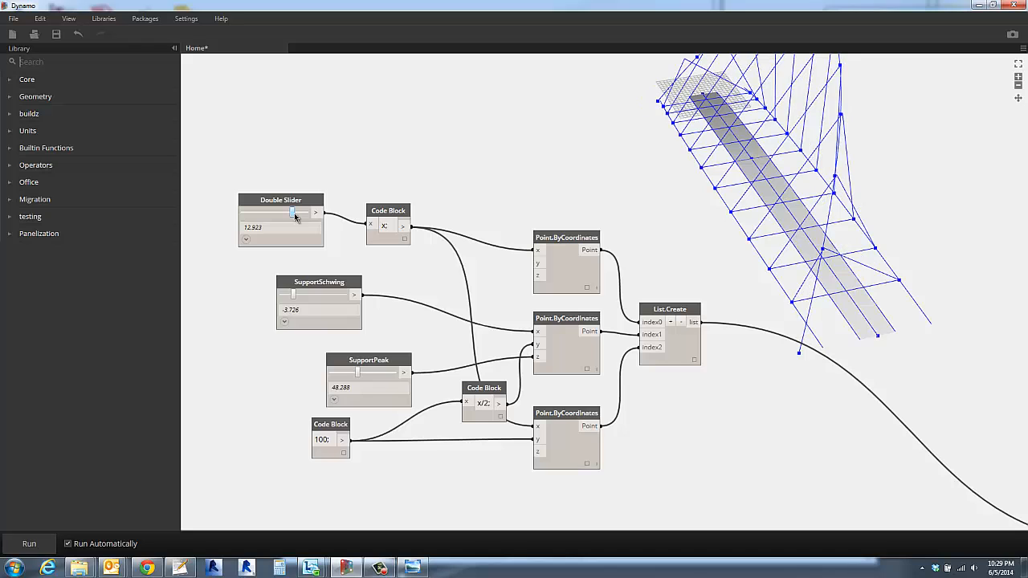
scroll(507, 188, down, 5)
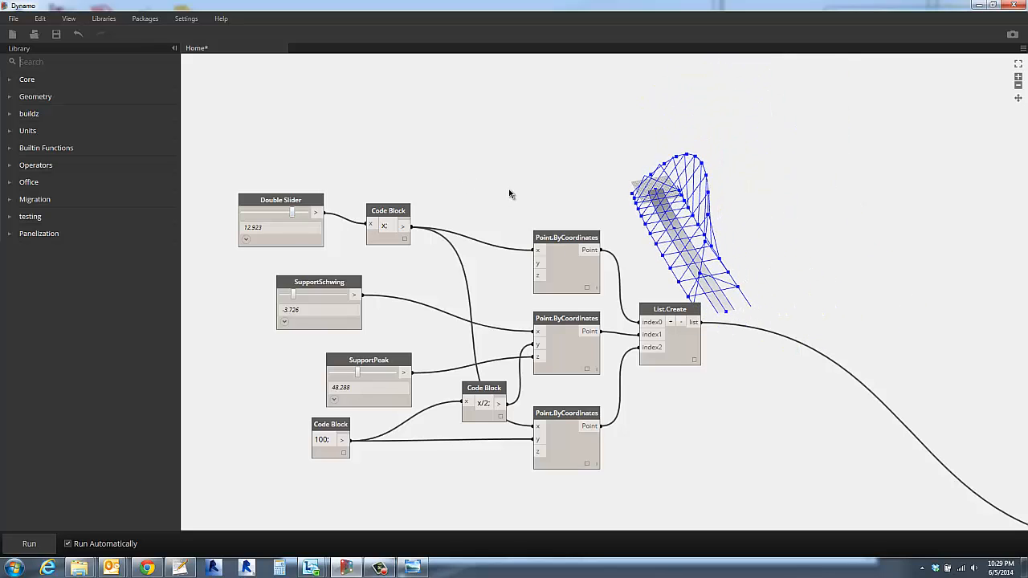
middle_drag(769, 290, 743, 281)
scroll(740, 252, up, 8)
scroll(769, 241, down, 4)
right_drag(757, 270, 758, 264)
- Move the whole walkway node group, from its sliders through Surface.ByLoft, below the side curves' slider and vector code block
scroll(830, 309, down, 2)
middle_drag(859, 323, 394, 116)
middle_drag(672, 351, 379, 167)
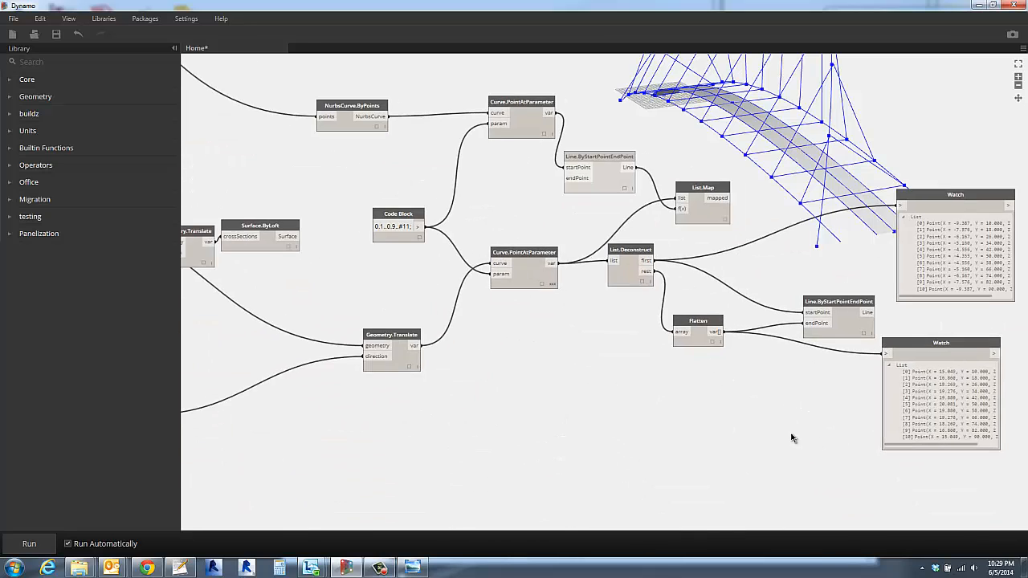
middle_drag(791, 438, 987, 406)
middle_drag(571, 367, 830, 382)
click(745, 224)
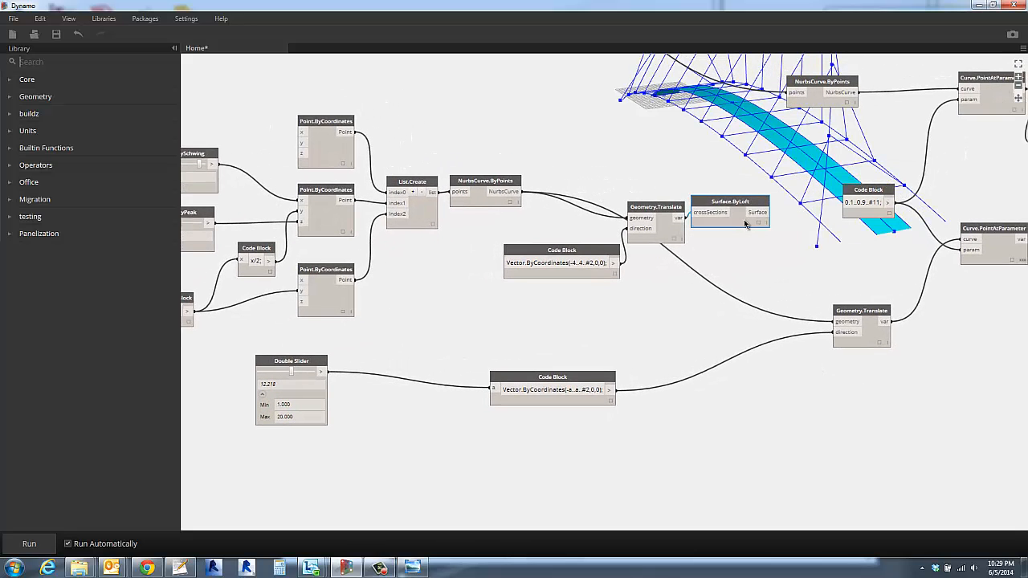
scroll(715, 281, down, 3)
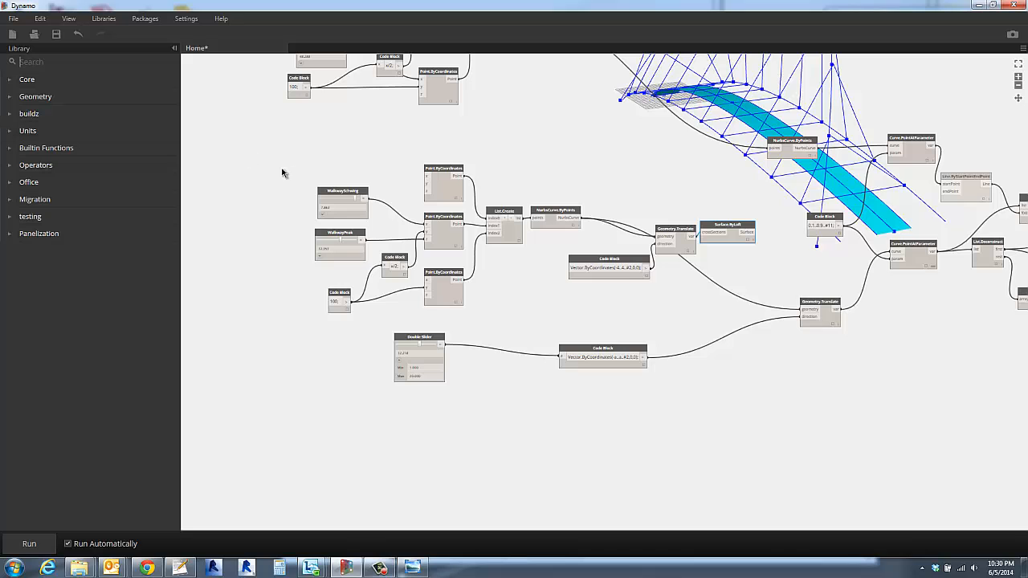
drag(267, 145, 767, 323)
drag(733, 257, 730, 498)
click(690, 458)
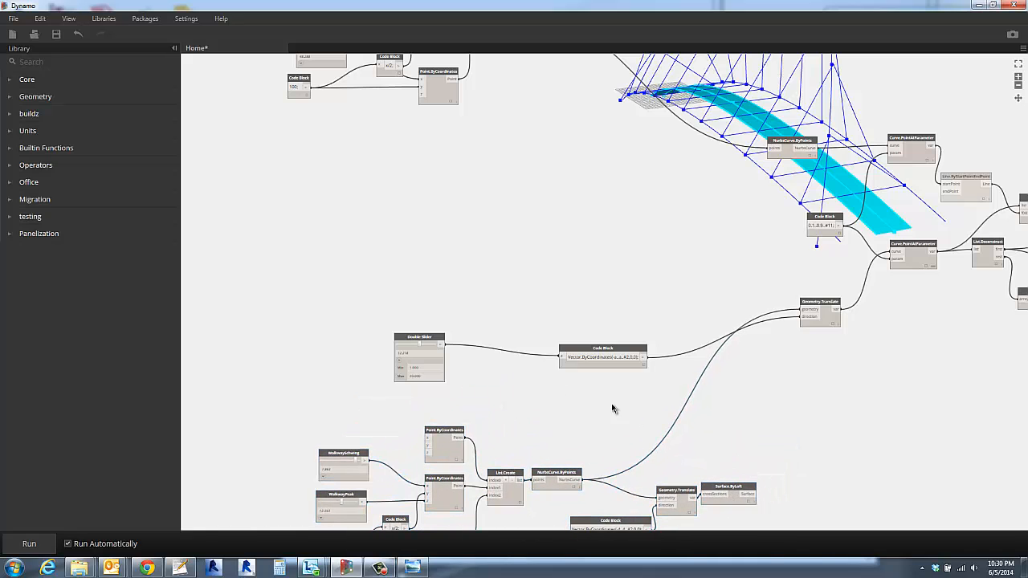
- Move the side curves' Double Slider and Vector.ByCoordinates code block up, away from the walkway node group
drag(344, 289, 686, 415)
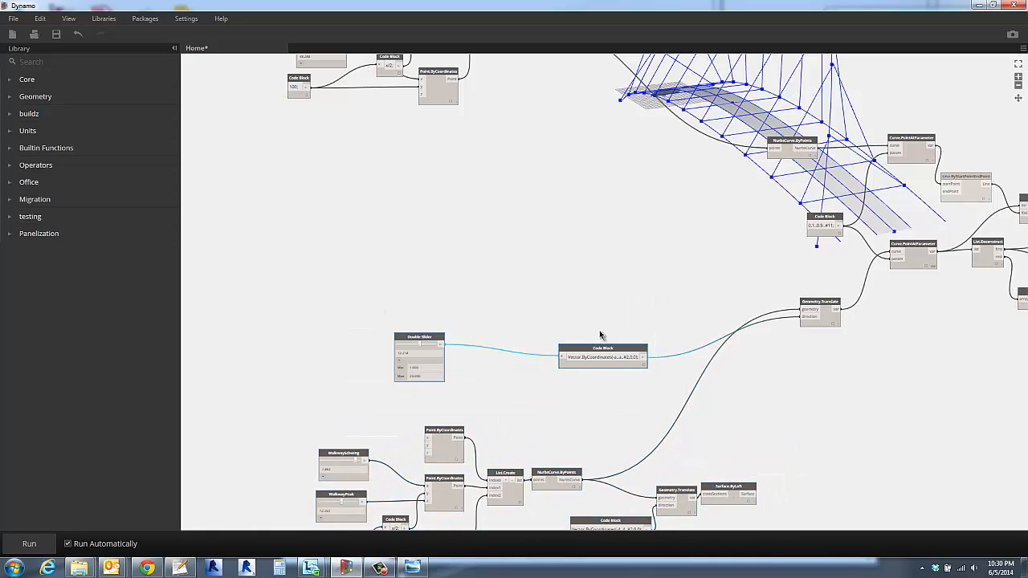
drag(605, 350, 591, 229)
click(640, 342)
- Add a Surface.Thicken node with a thickness input beside Surface.ByLoft and feed the lofted walkway surface into it
middle_drag(675, 364, 547, 237)
scroll(642, 340, up, 5)
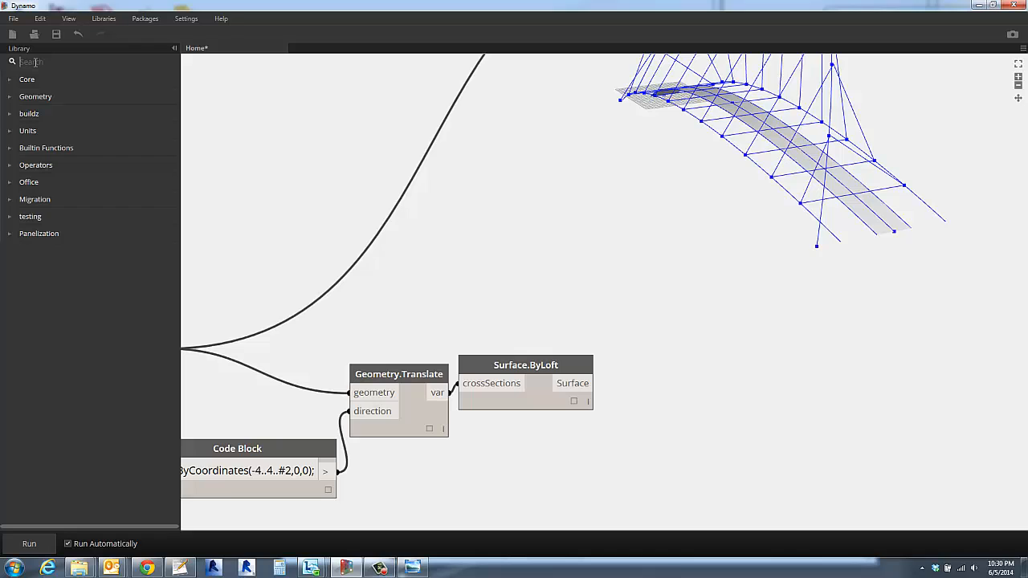
text(ck)
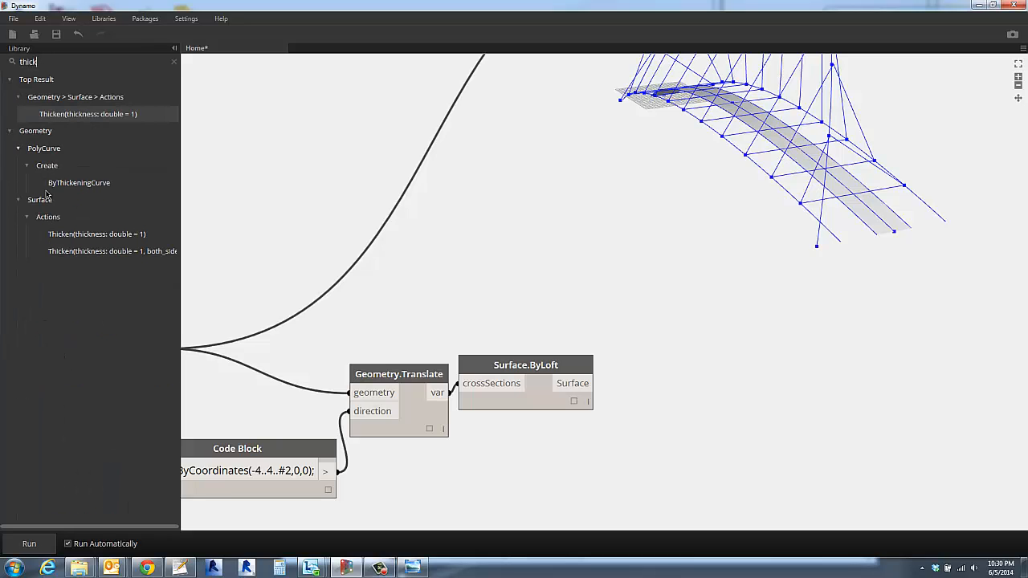
mouse_move(84, 256)
click(80, 234)
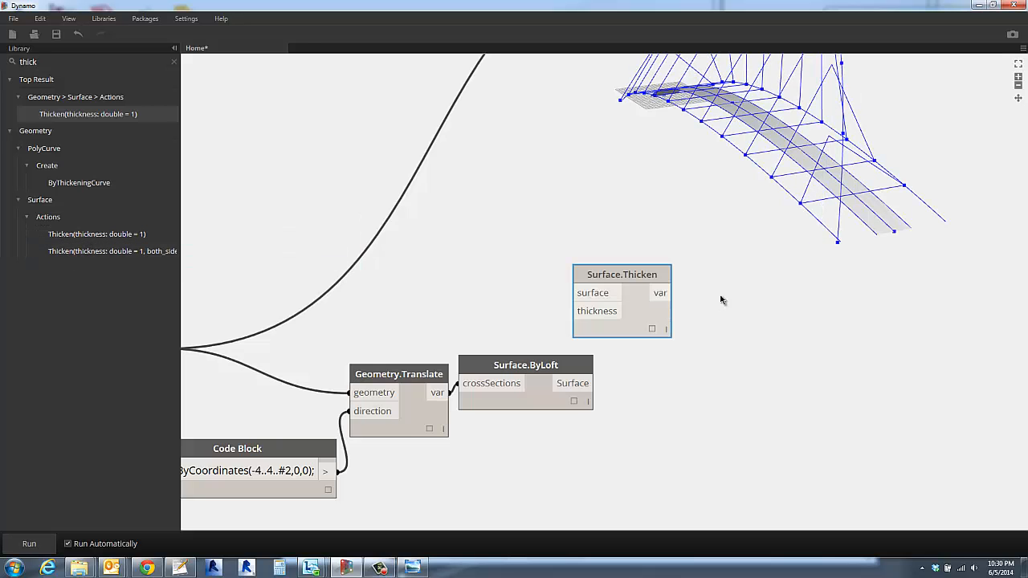
drag(618, 274, 734, 355)
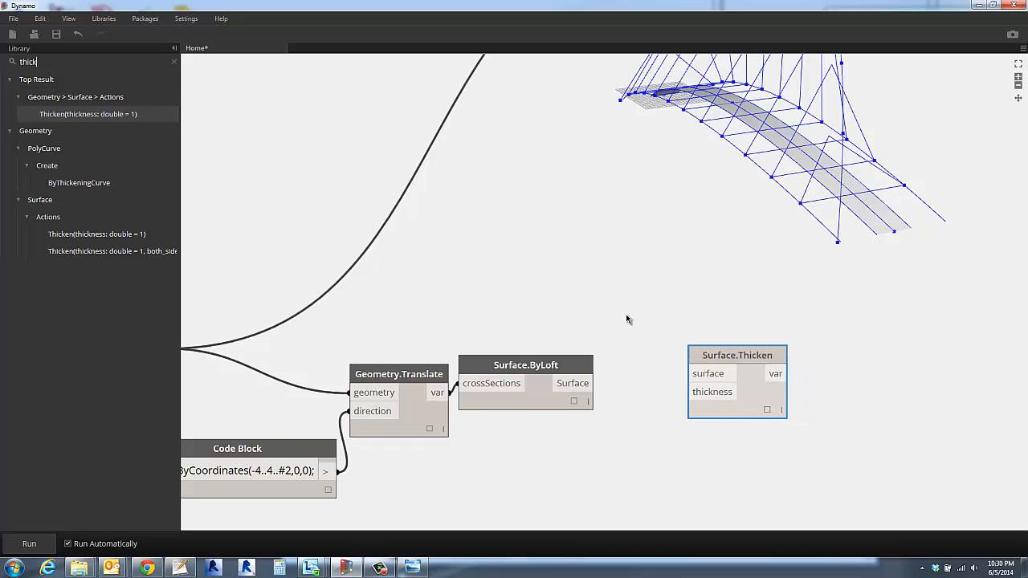
click(593, 383)
click(689, 374)
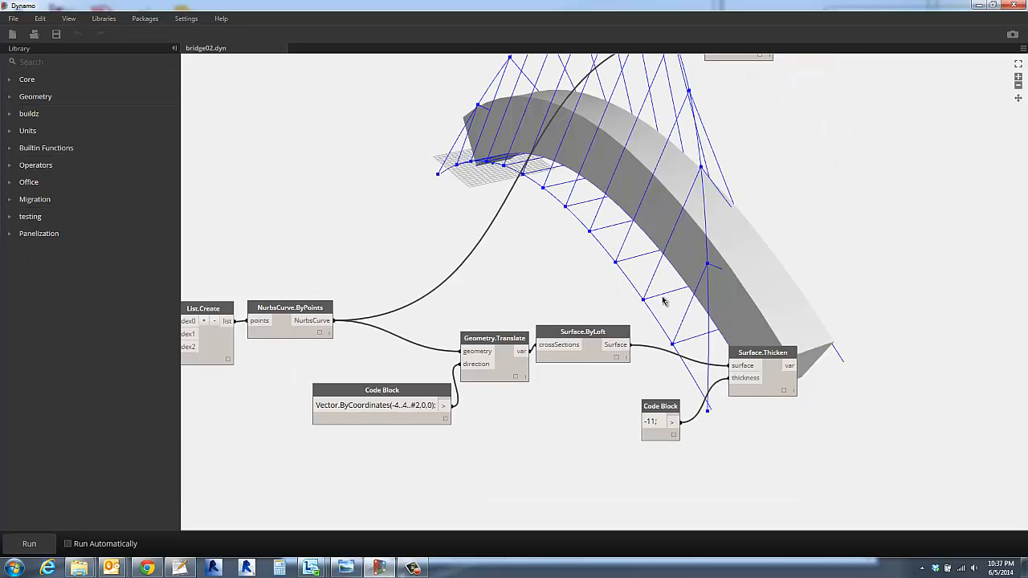
- Change the code block feeding Surface.Thicken's thickness to -6; and run the graph with automatic running enabled
scroll(782, 395, up, 5)
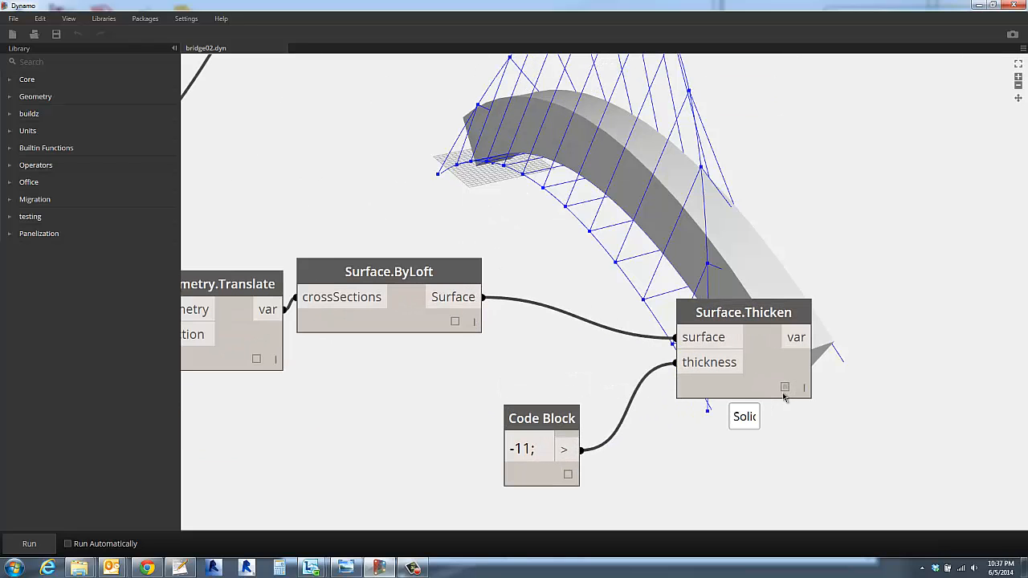
drag(763, 337, 760, 373)
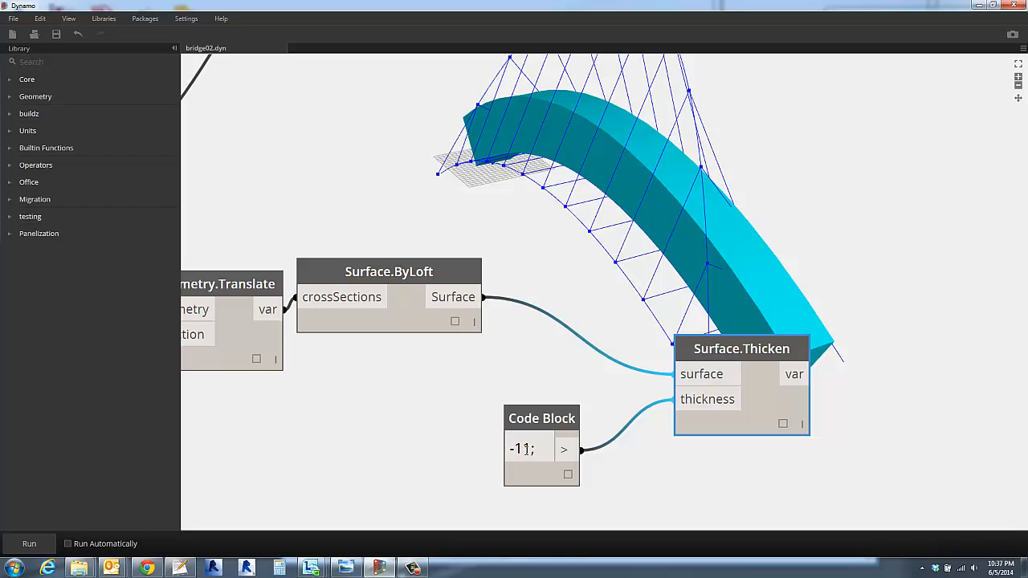
click(517, 449)
click(521, 448)
double_click(521, 449)
text(6)
click(479, 379)
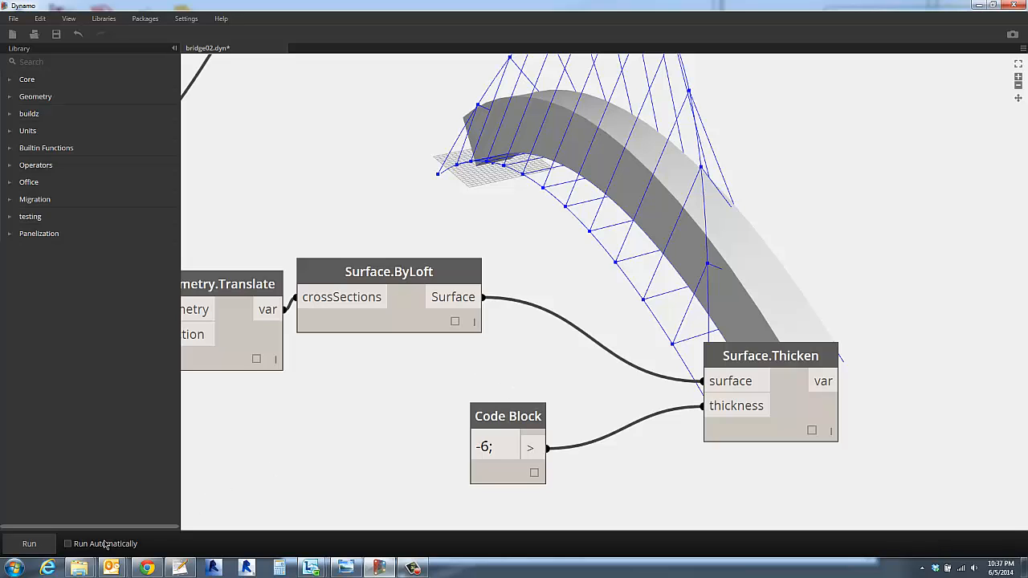
click(31, 544)
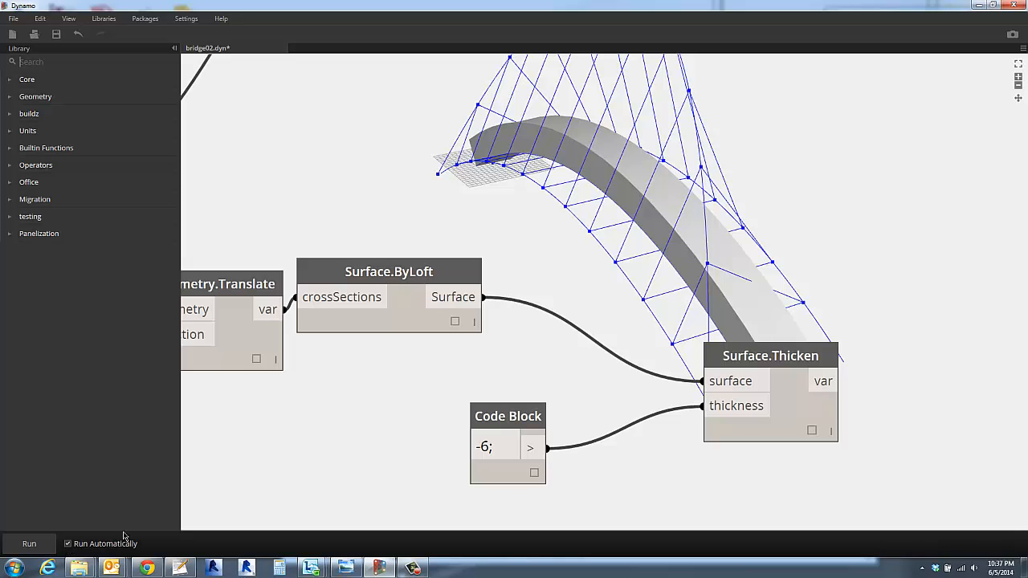
- Change the walkway's thickness code block to -8;
double_click(485, 445)
text(8)
click(402, 416)
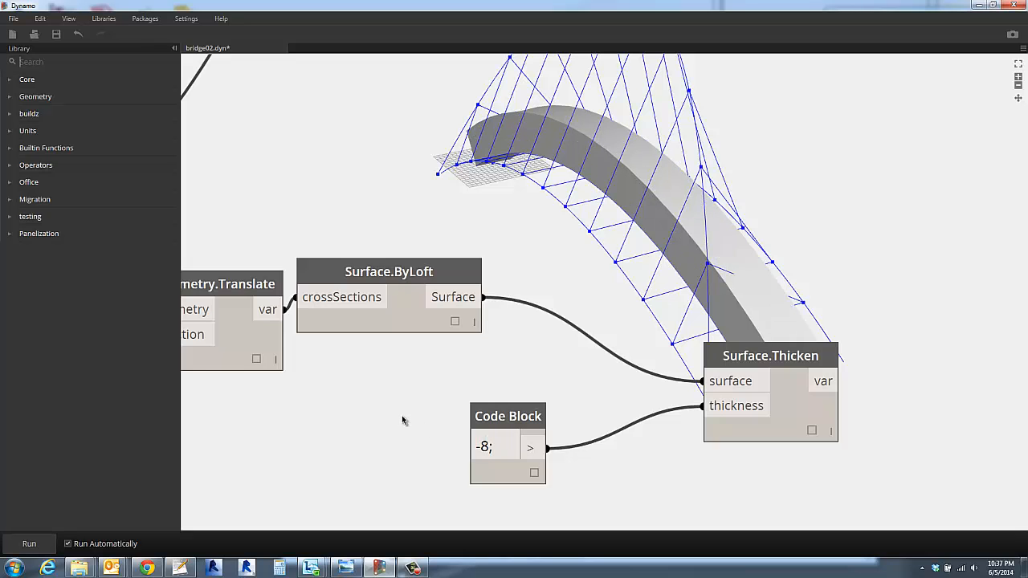
- Move the Surface.Thicken node and its thickness code block closer to Surface.ByLoft, clear of the walkway solid
drag(489, 417, 453, 421)
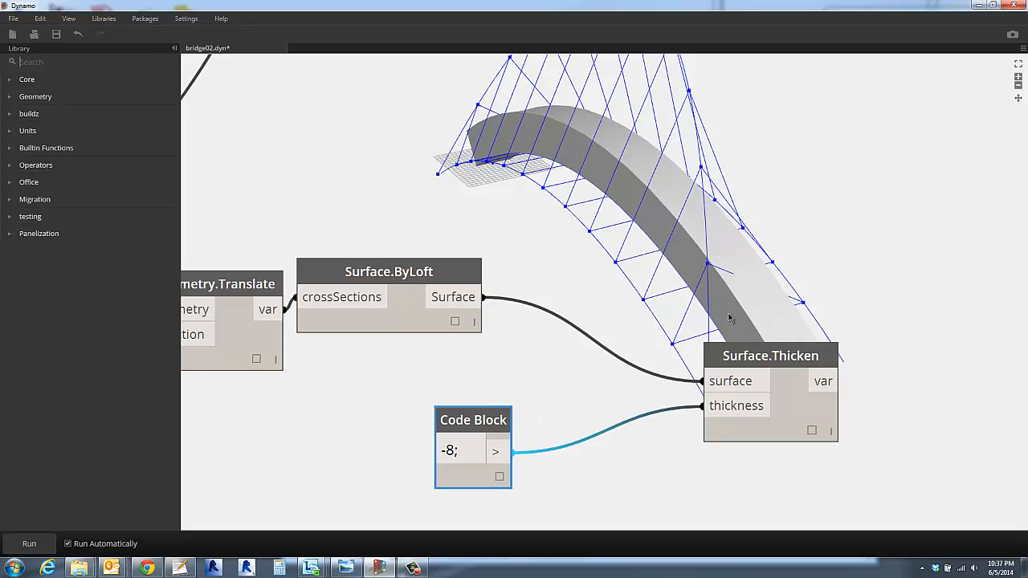
drag(751, 359, 608, 310)
click(512, 379)
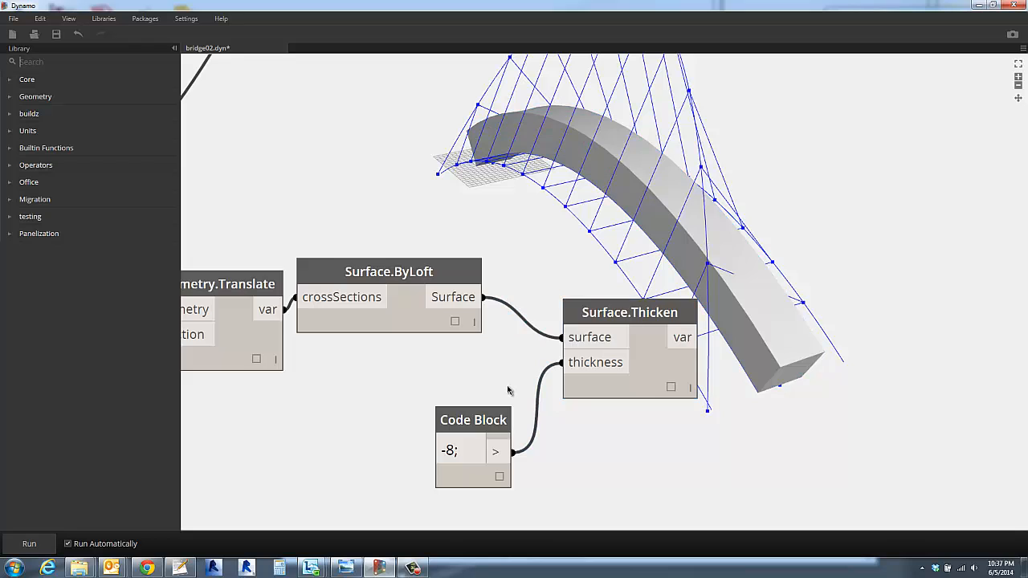
scroll(485, 388, down, 3)
middle_drag(486, 390, 429, 388)
drag(428, 404, 412, 401)
drag(526, 341, 560, 338)
click(575, 394)
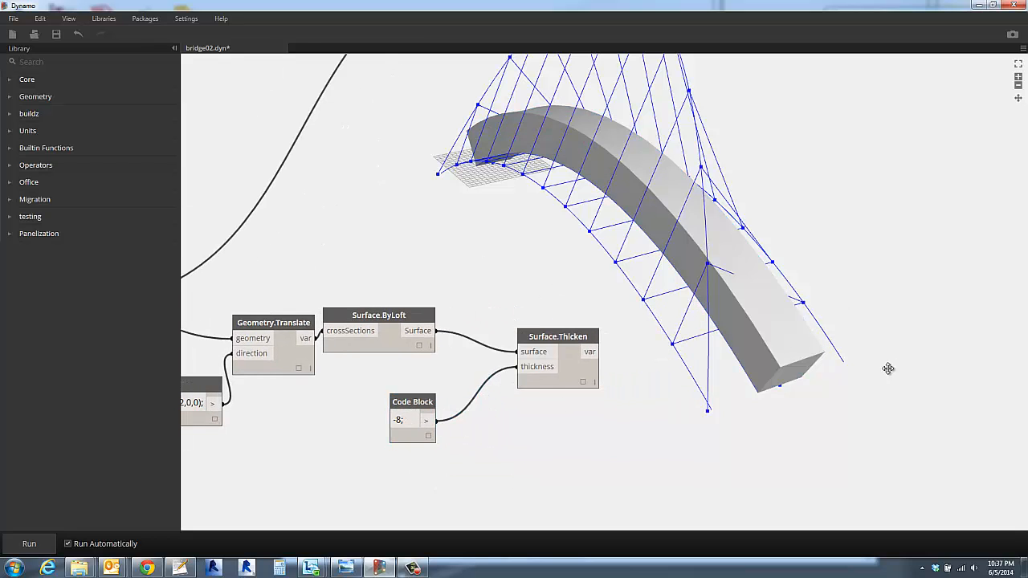
mouse_move(890, 367)
right_down()
mouse_move(803, 349)
mouse_move(901, 372)
mouse_move(926, 362)
mouse_move(920, 376)
mouse_move(896, 380)
mouse_move(835, 374)
mouse_move(810, 369)
mouse_move(853, 353)
mouse_move(591, 280)
mouse_move(482, 277)
right_up()
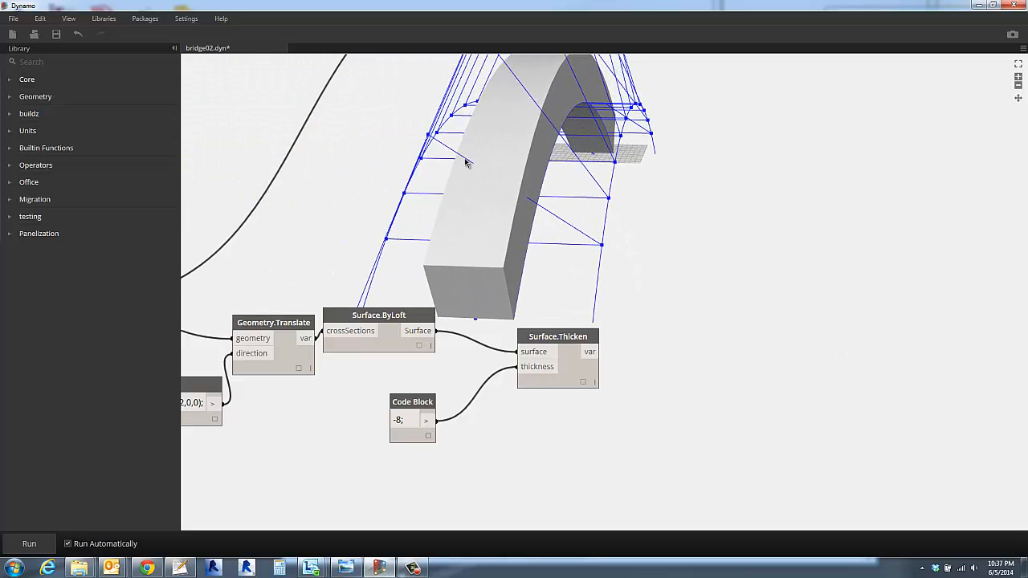
- Set the WalkwayPeak slider to about 10.711 and the WalkwaySchwing slider to 10
right_drag(460, 185, 548, 225)
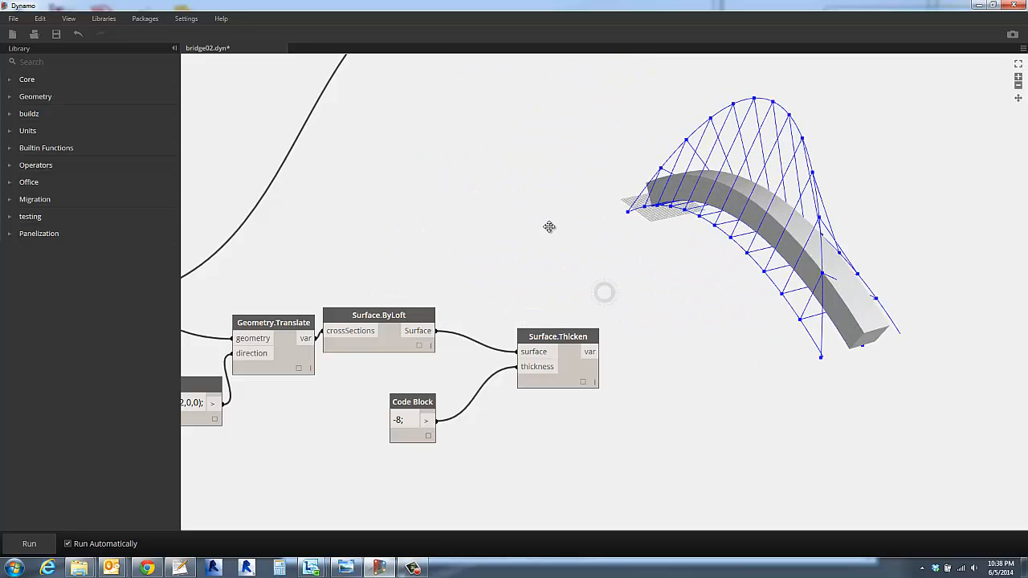
middle_drag(249, 177, 568, 235)
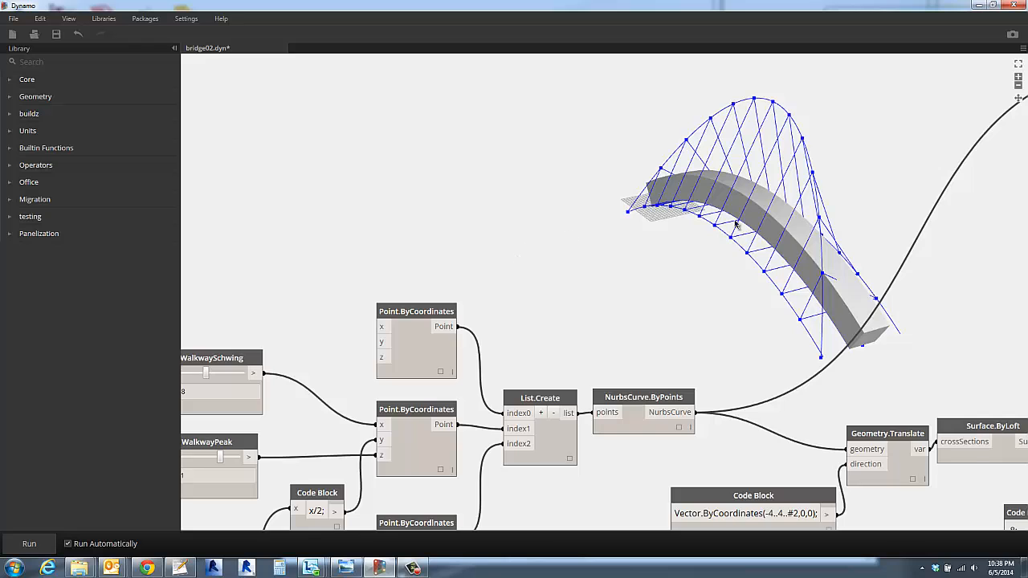
middle_drag(736, 225, 850, 166)
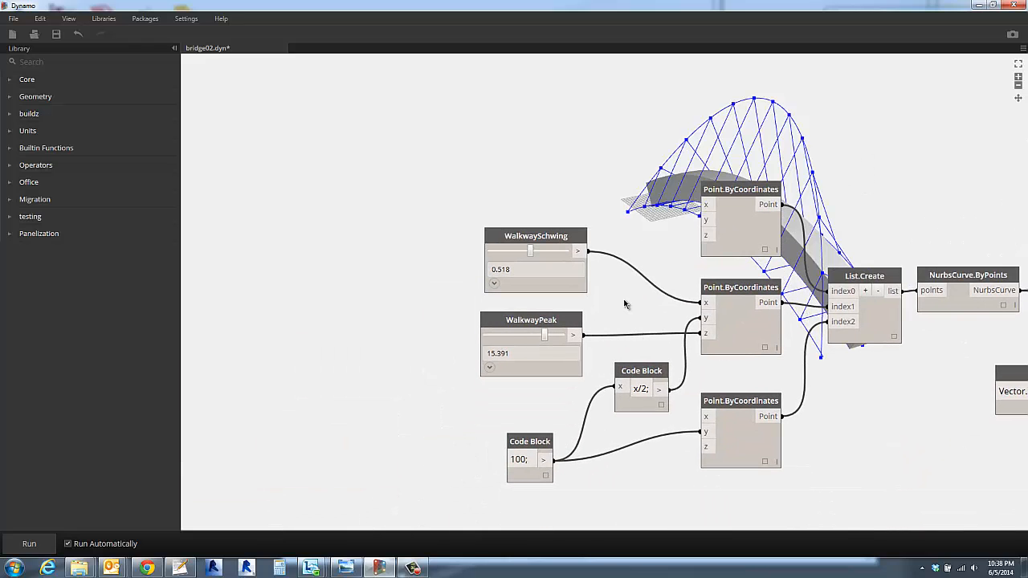
middle_drag(625, 303, 565, 346)
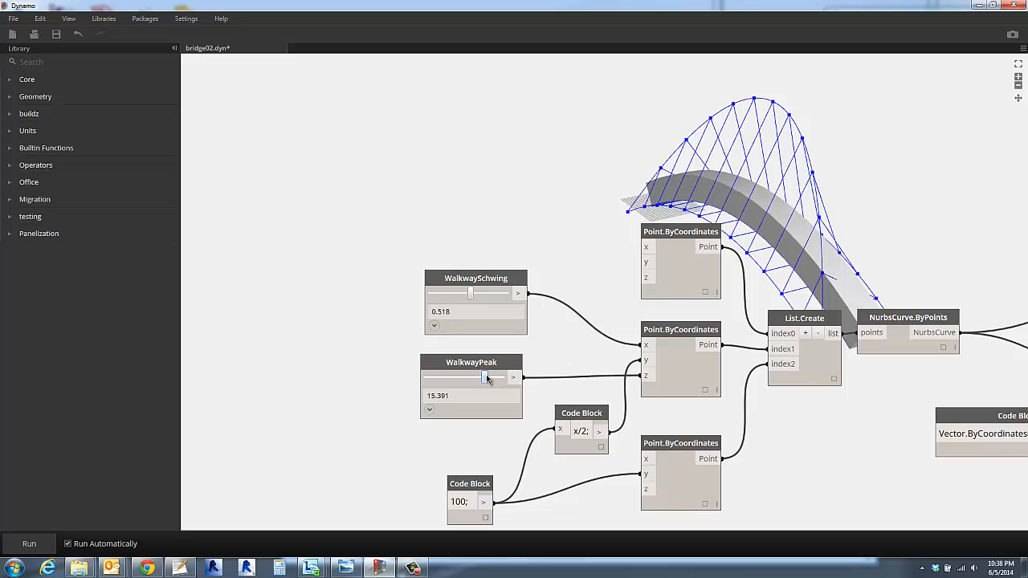
drag(486, 376, 465, 382)
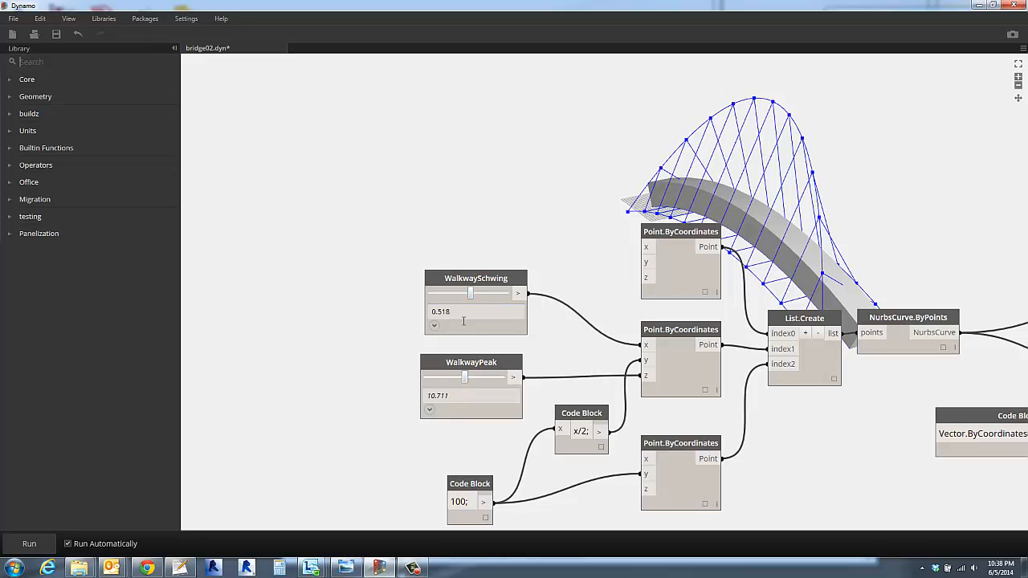
drag(471, 293, 514, 300)
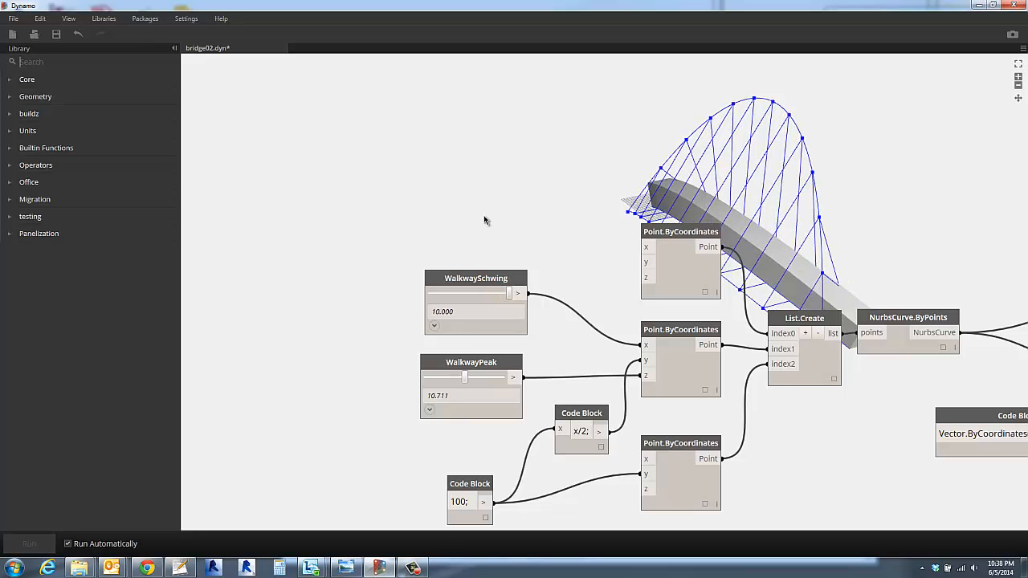
- Set the Double Slider that drives the x position of the support arch's two end points to 20
scroll(866, 295, up, 3)
scroll(865, 294, down, 2)
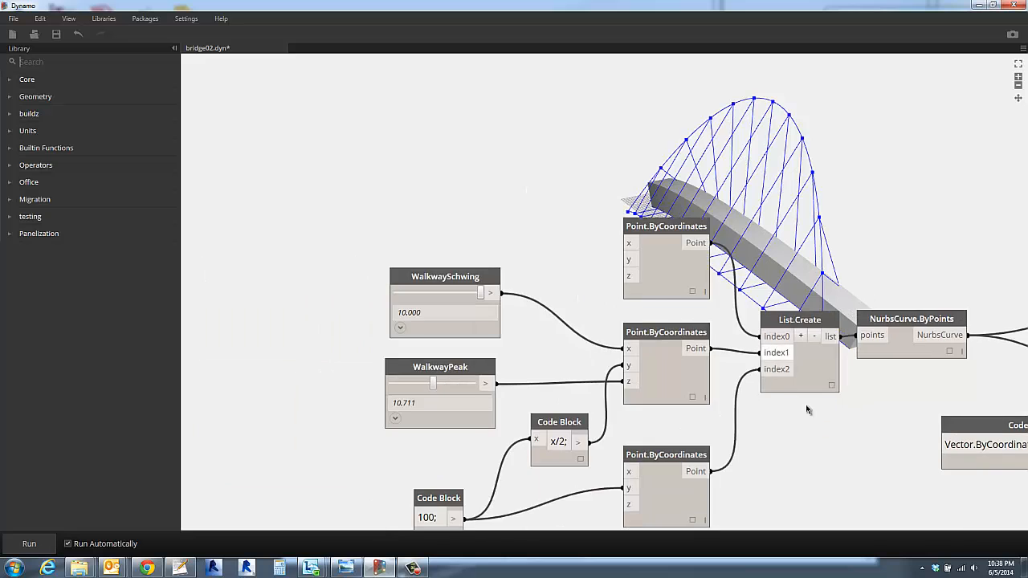
scroll(838, 438, down, 1)
middle_drag(838, 438, 698, 440)
scroll(653, 210, down, 3)
scroll(618, 192, up, 2)
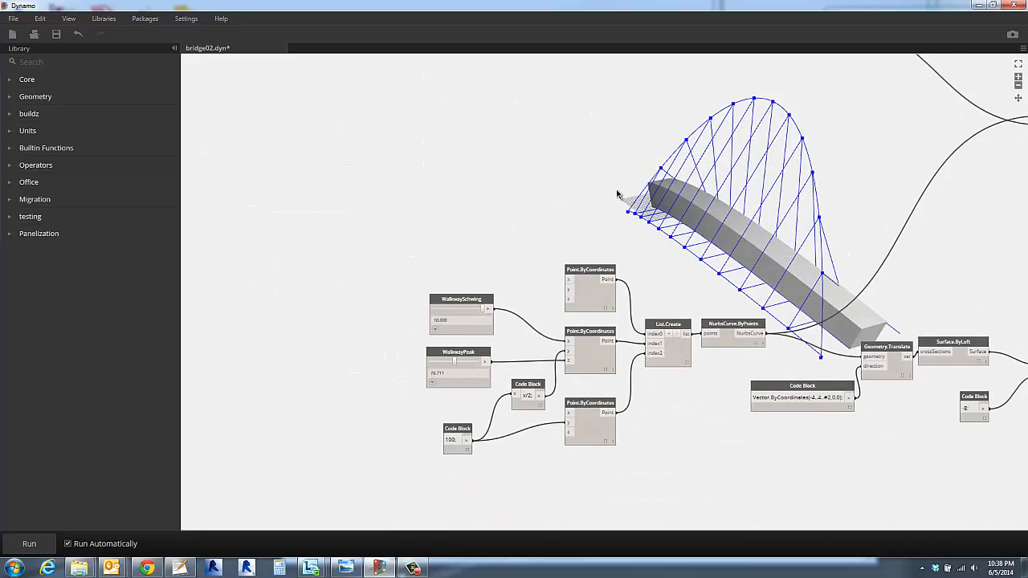
middle_drag(617, 193, 632, 354)
middle_drag(620, 196, 637, 374)
middle_drag(550, 174, 558, 221)
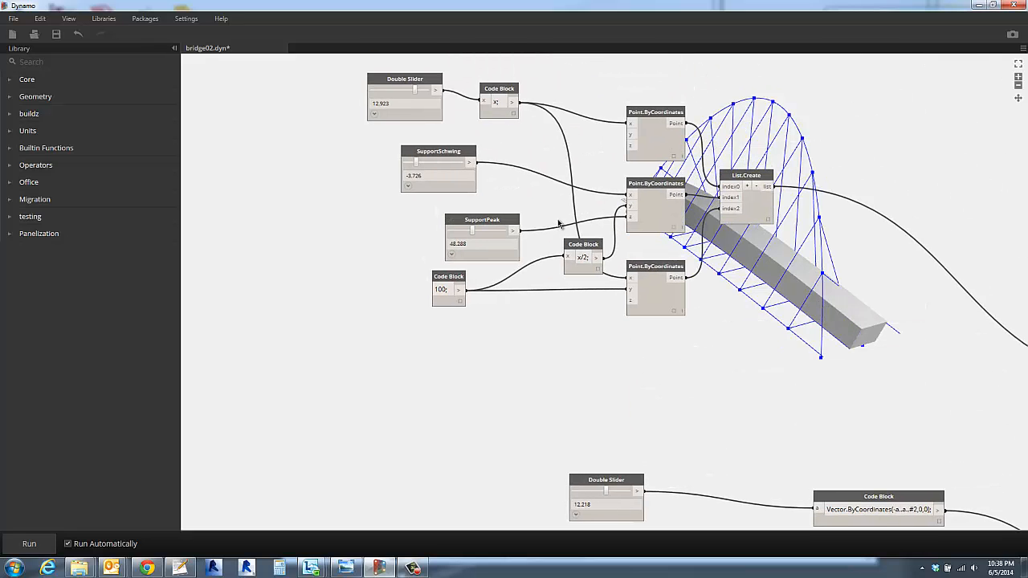
middle_drag(545, 181, 562, 333)
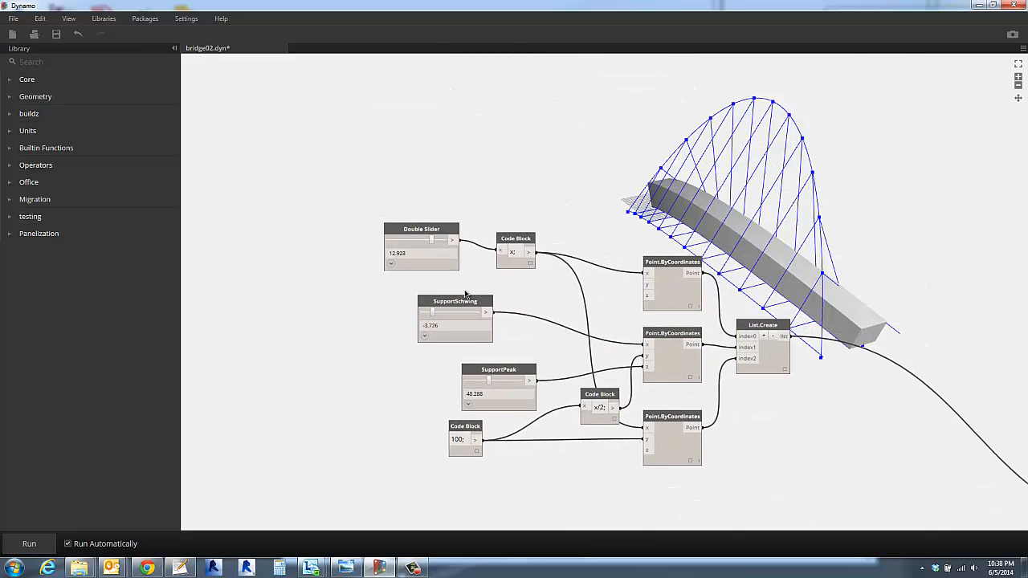
scroll(465, 288, up, 1)
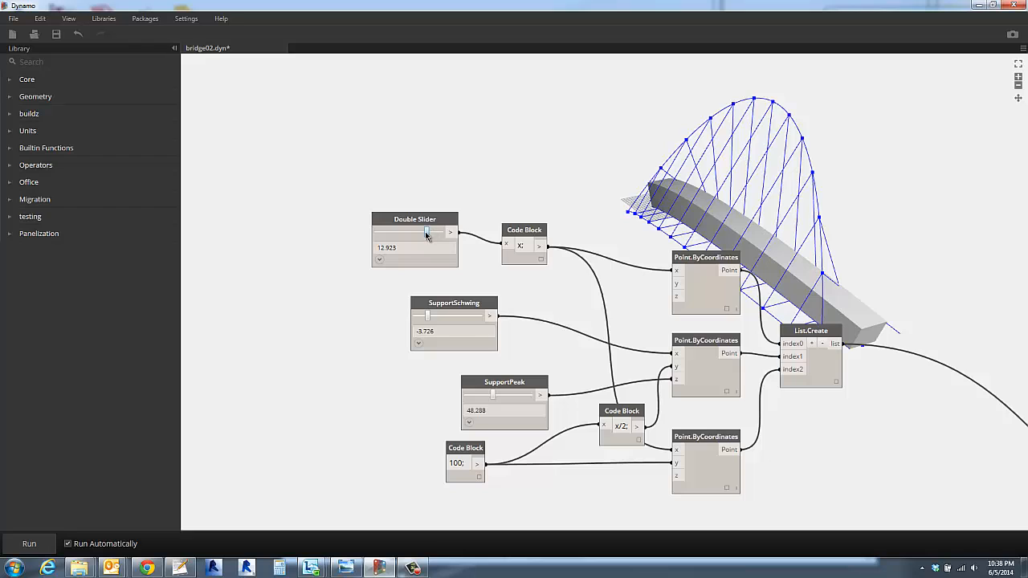
drag(428, 236, 444, 236)
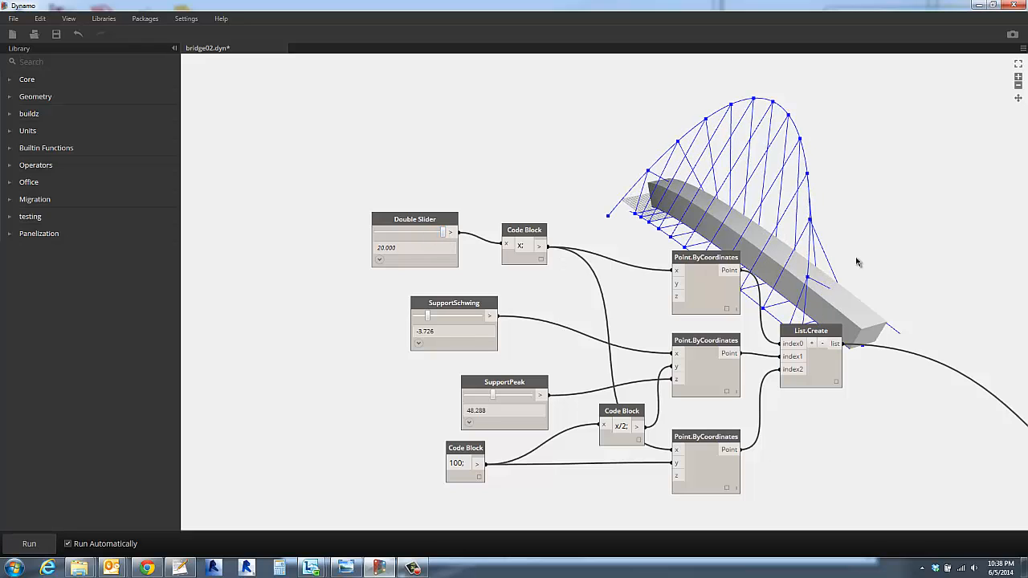
scroll(881, 314, up, 1)
shift+right_drag(900, 290, 830, 243)
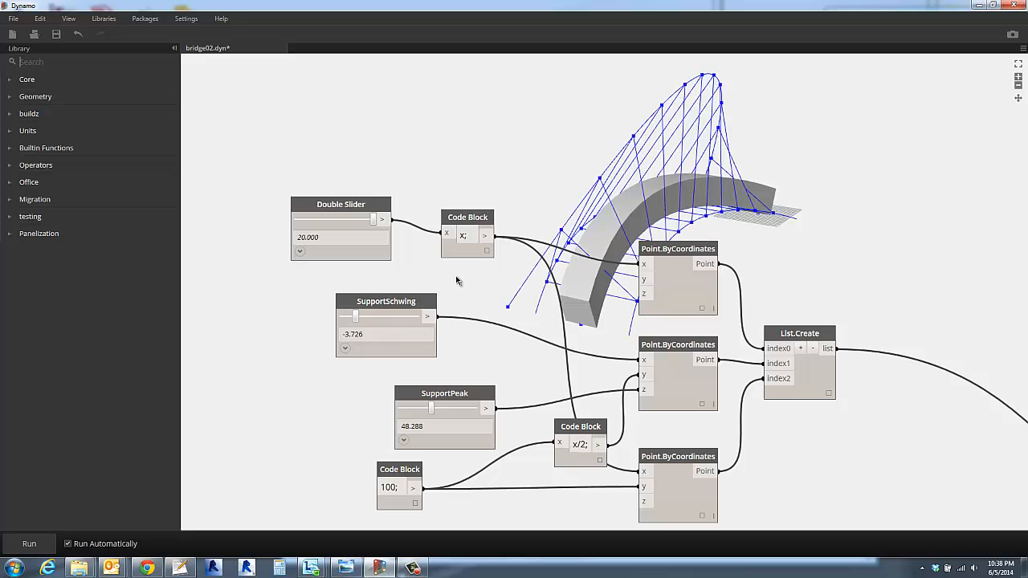
right_drag(456, 280, 523, 294)
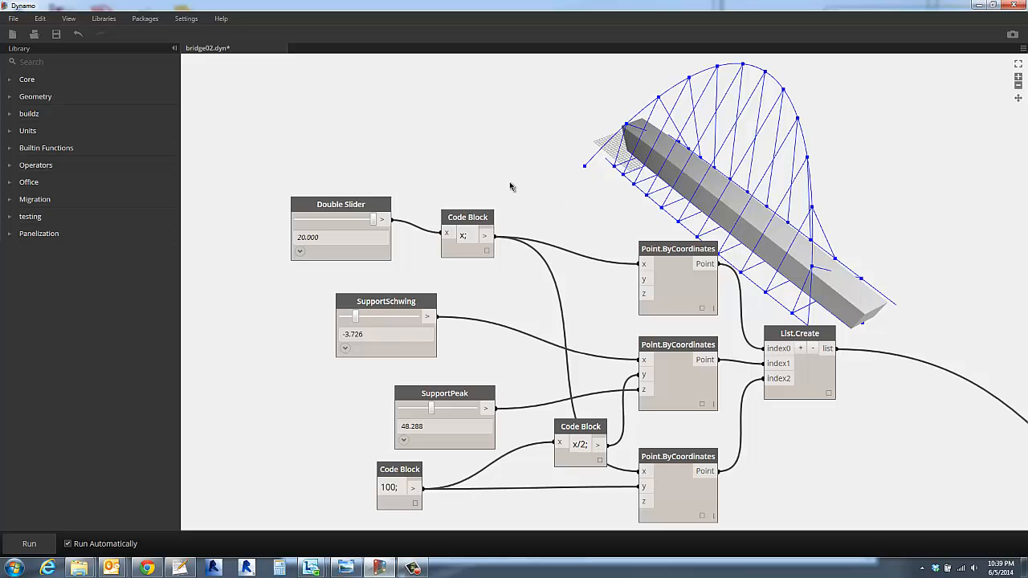
mouse_move(509, 187)
right_down()
mouse_move(546, 190)
mouse_move(695, 139)
mouse_move(649, 175)
mouse_move(485, 165)
mouse_move(498, 188)
mouse_move(508, 169)
right_up()
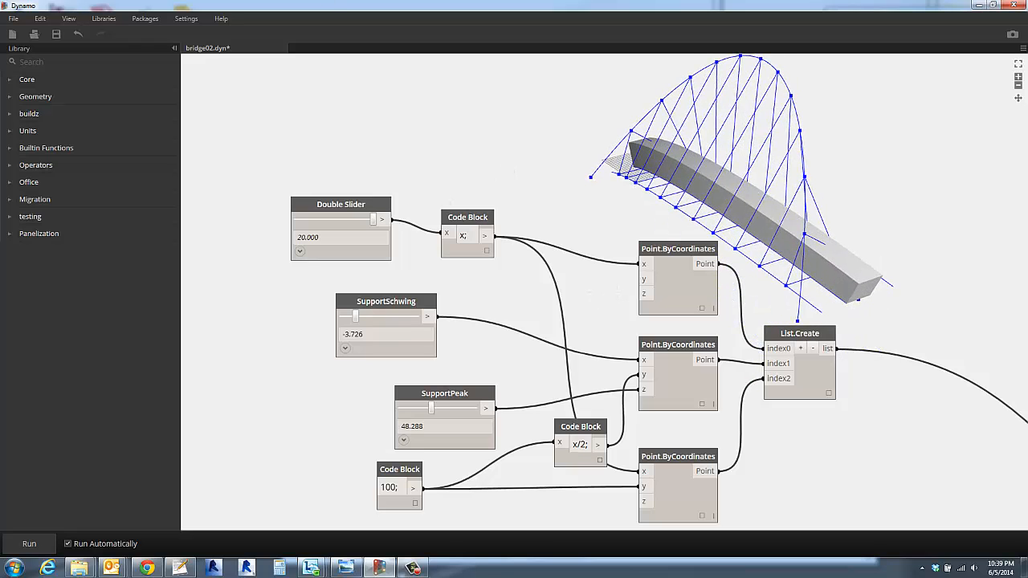